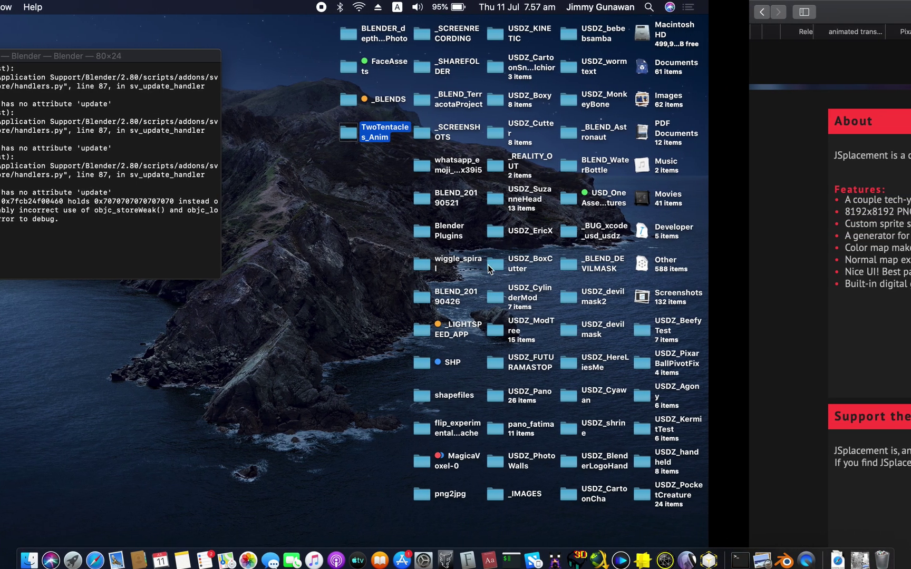
key(ctrl+Right)
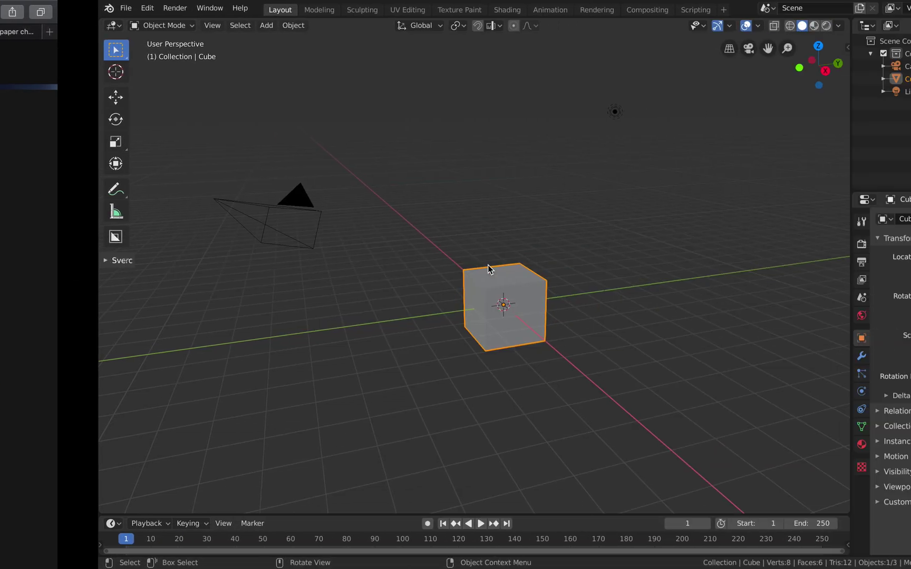
middle_drag(499, 259, 479, 261)
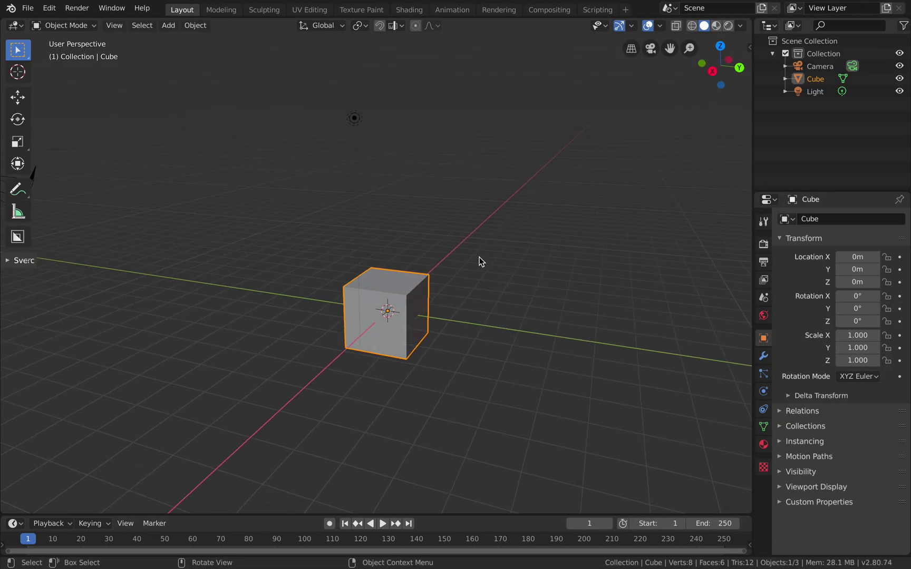
scroll(479, 261, up, 2)
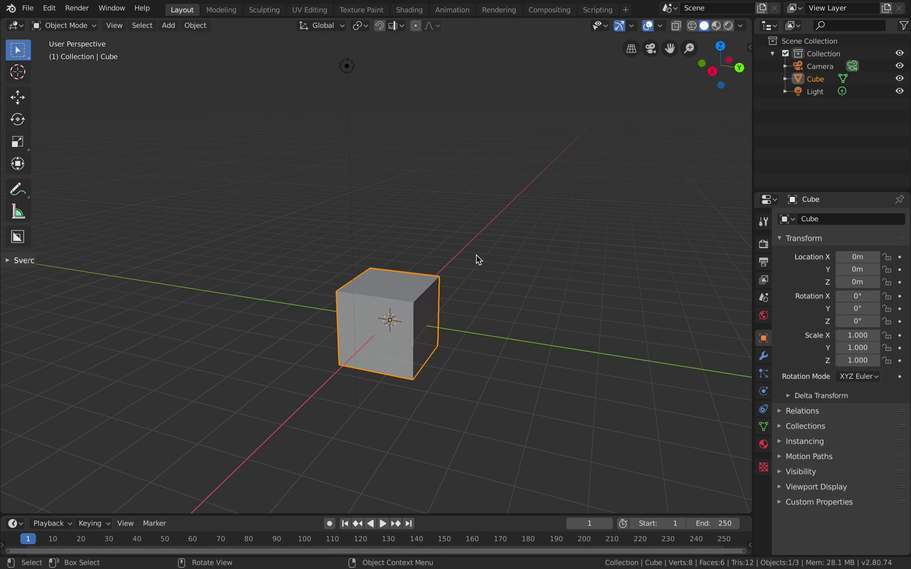
Switch to the browser and examine the toilet paper character image results, enlarging the Star Wars and yellow minion roll crafts.
key(ctrl+Left)
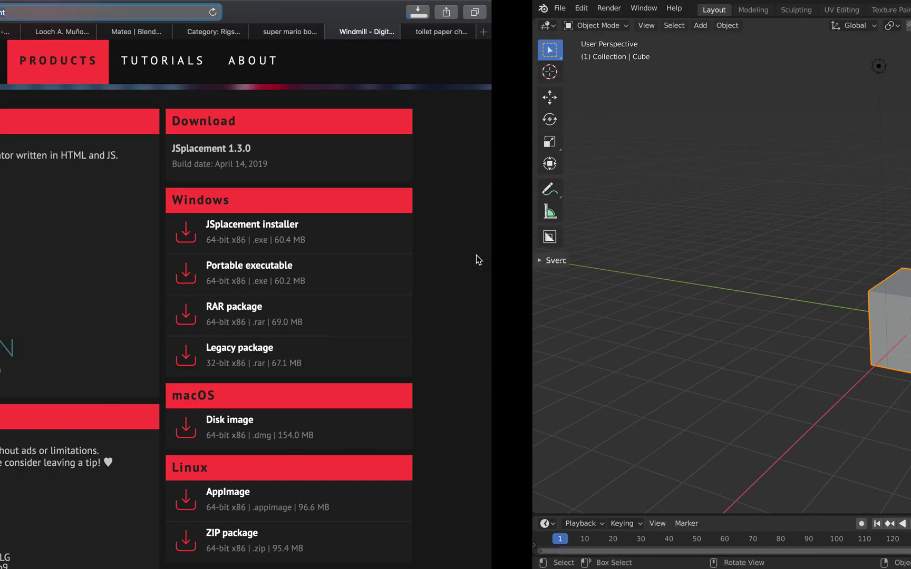
click(848, 32)
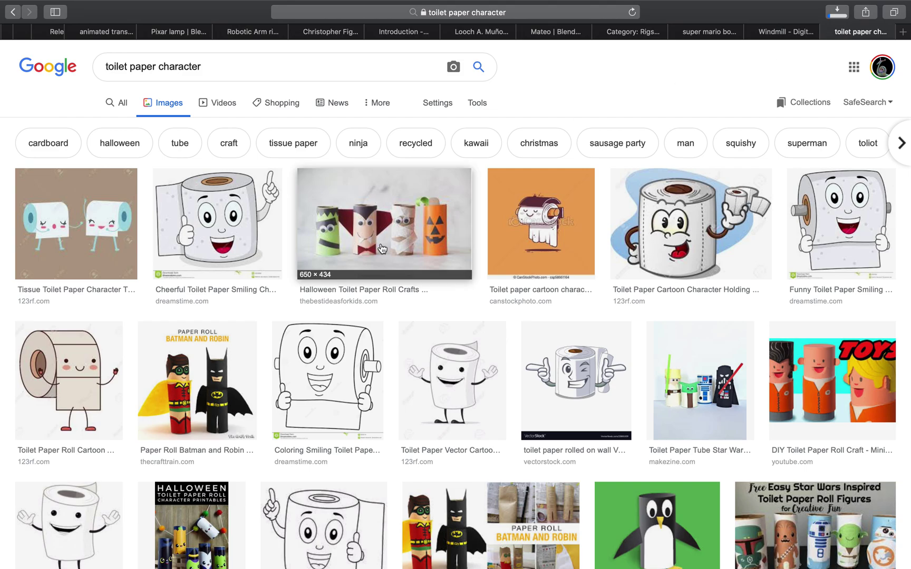
scroll(317, 234, down, 5)
scroll(317, 234, down, 5)
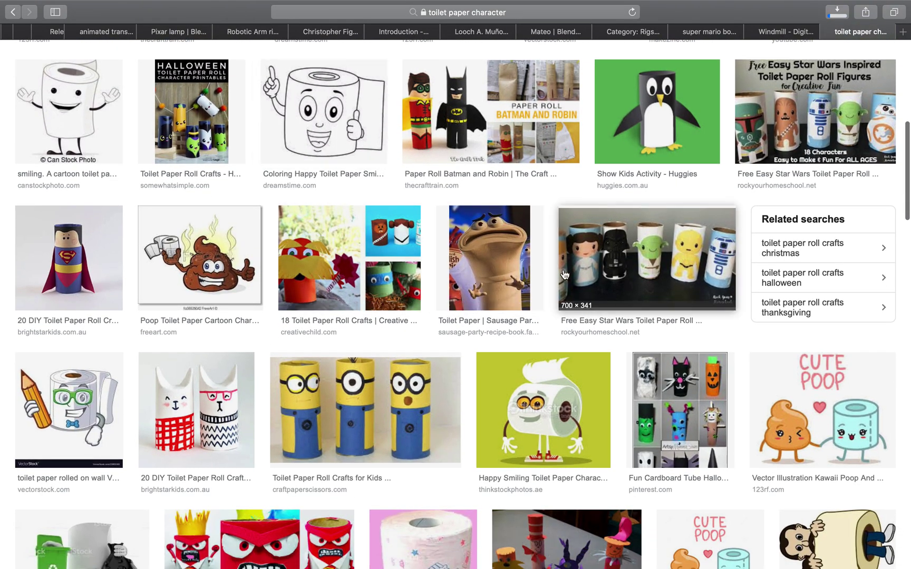
click(603, 253)
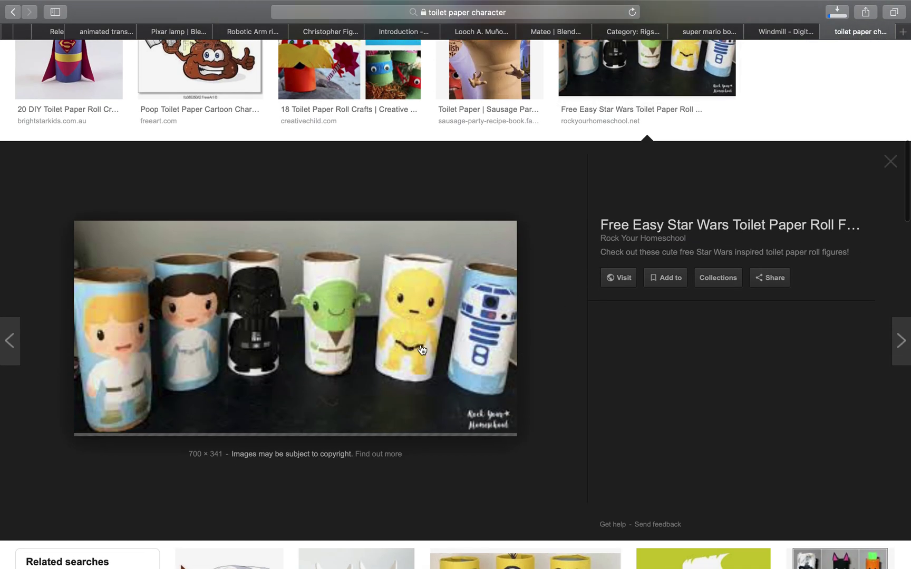
key(Right)
key(Right)
key(Right)
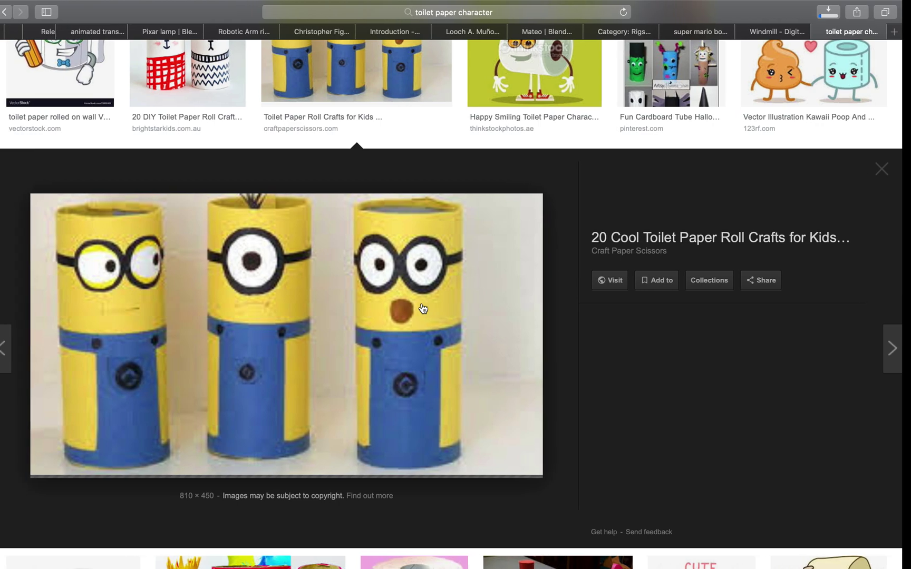
key(ctrl+Right)
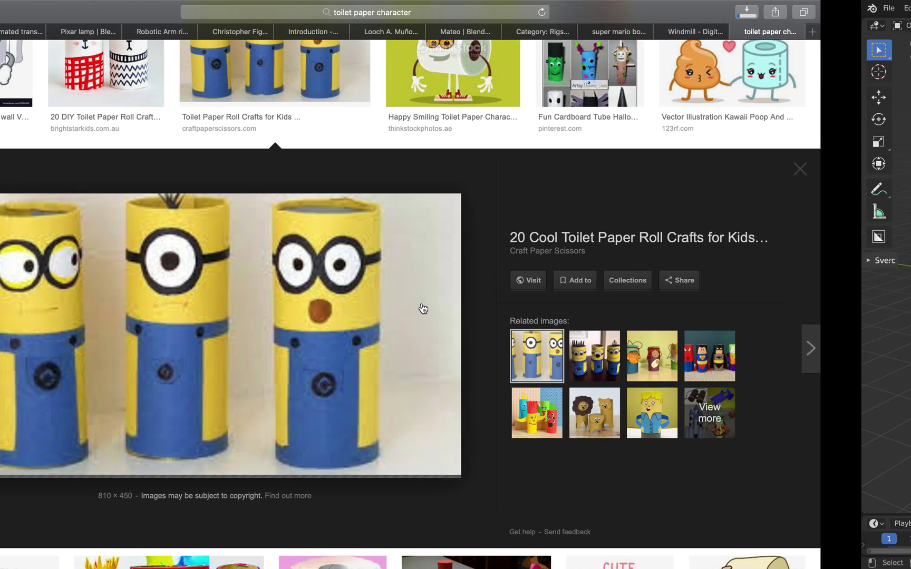
key(ctrl+Left)
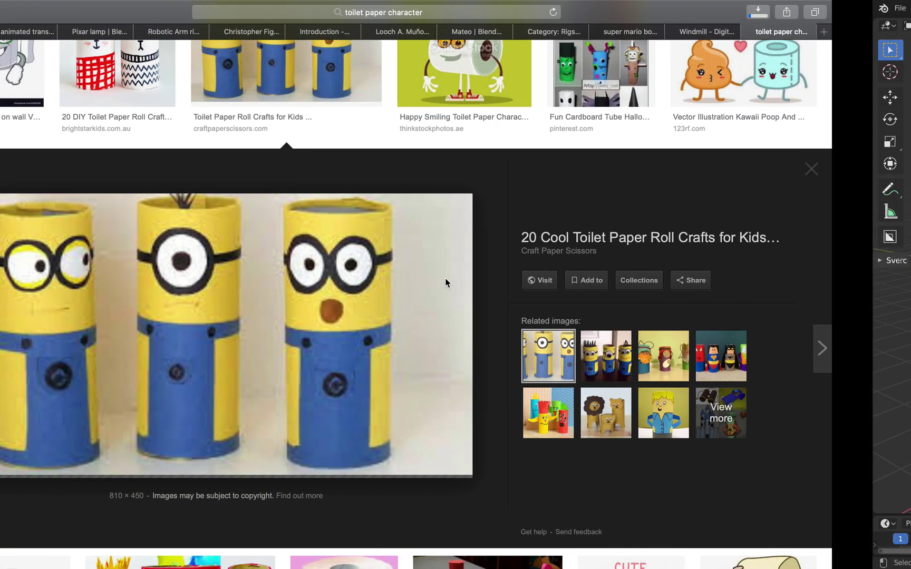
key(ctrl+Left)
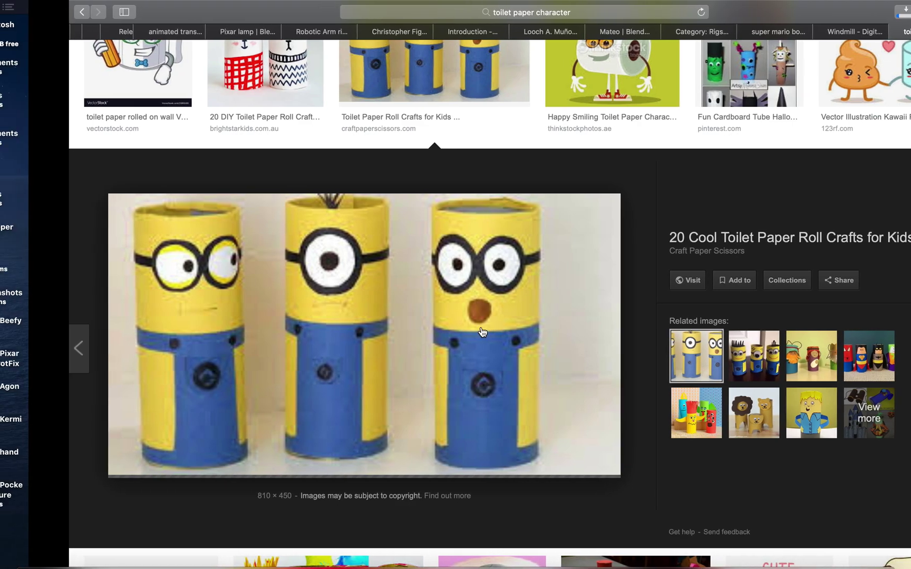
key(ctrl+Right)
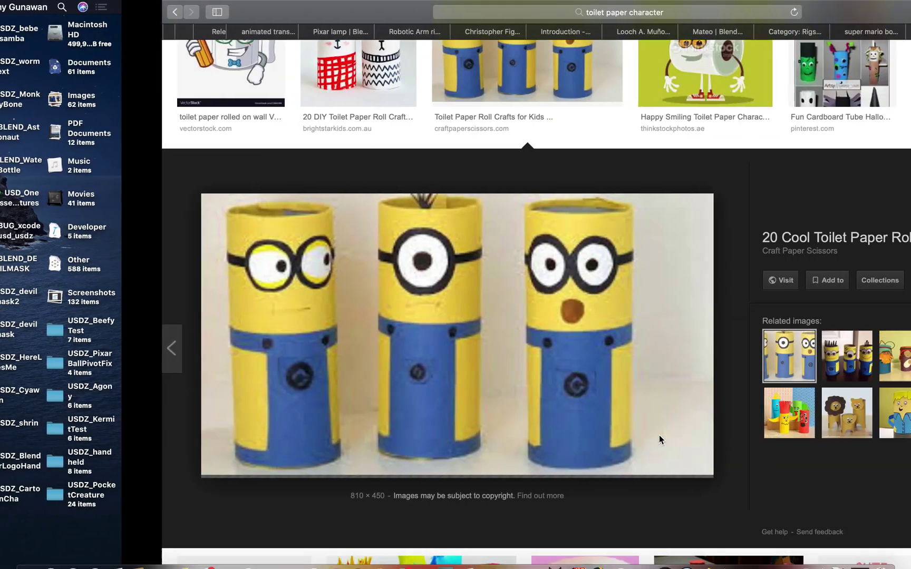
key(ctrl+Right)
key(ctrl+Left)
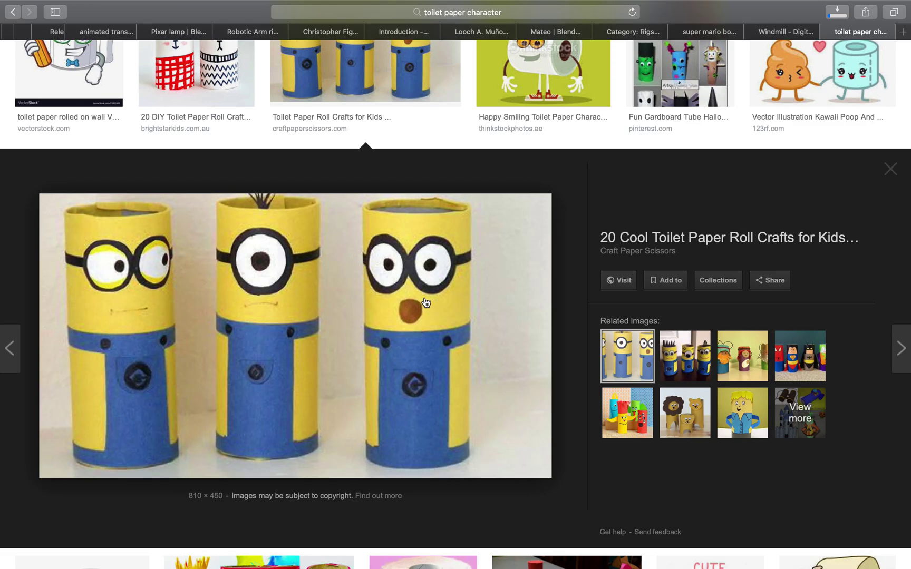
key(ctrl+Left)
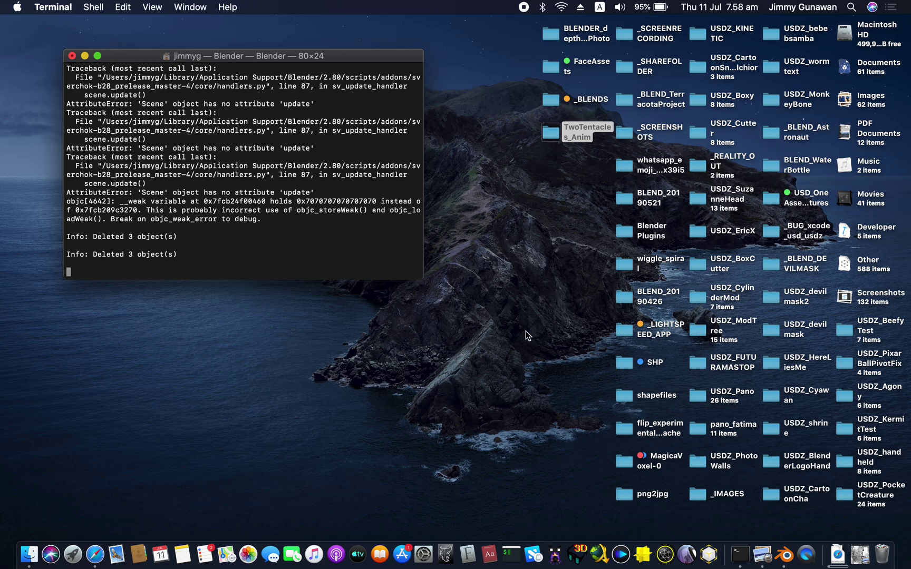
Switch to Blender and orbit around the default cube to view it from several angles.
key(ctrl+Right)
key(ctrl+Right)
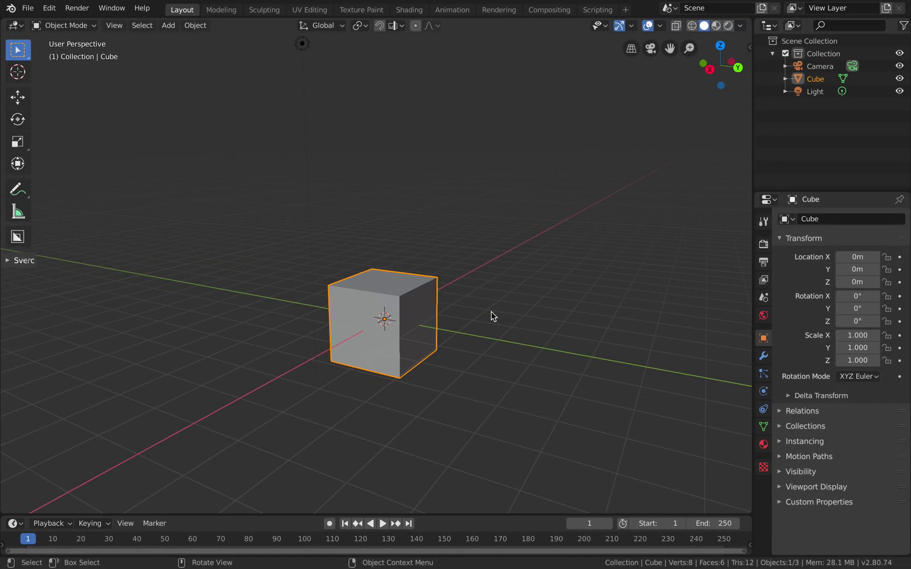
shift+scroll(491, 312, up, 2)
scroll(491, 312, down, 4)
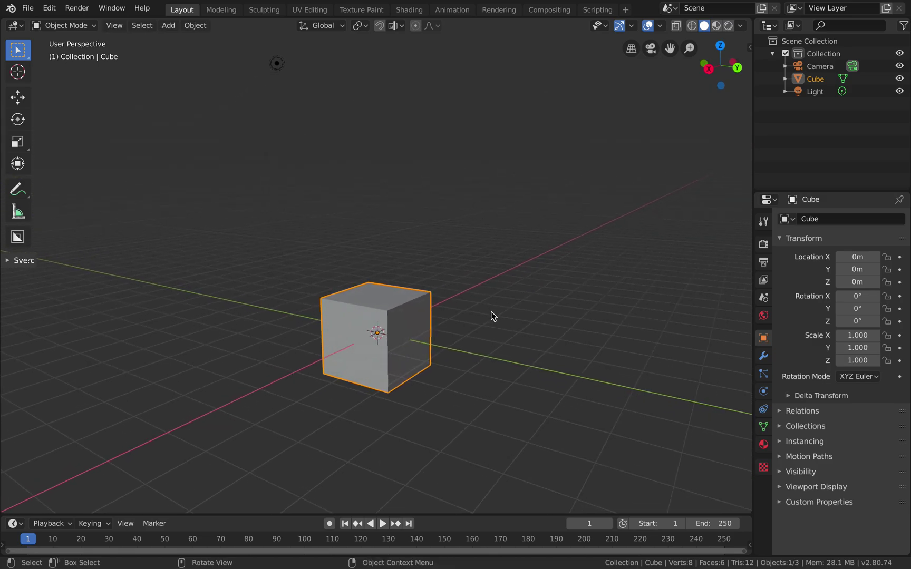
scroll(491, 311, down, 2)
scroll(491, 311, down, 2)
scroll(491, 311, up, 3)
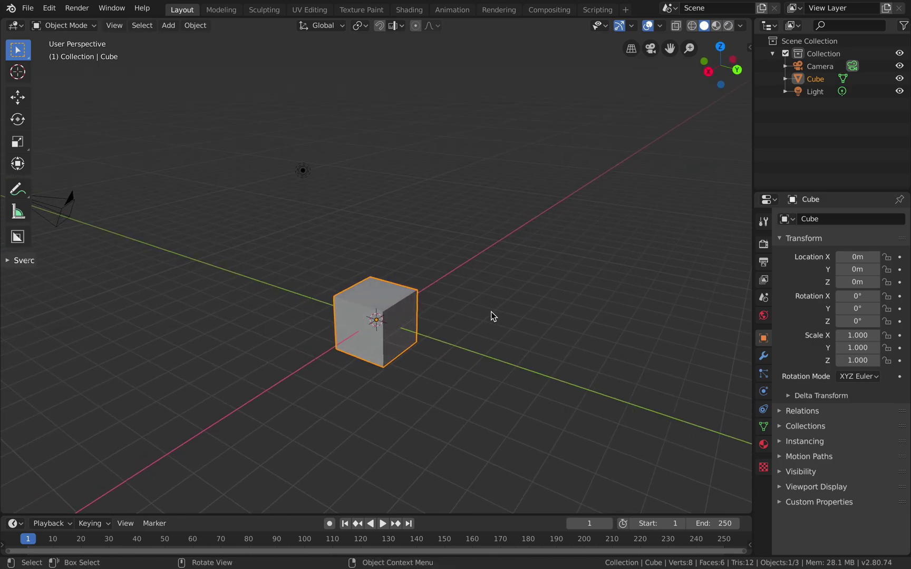
scroll(491, 312, right, 8)
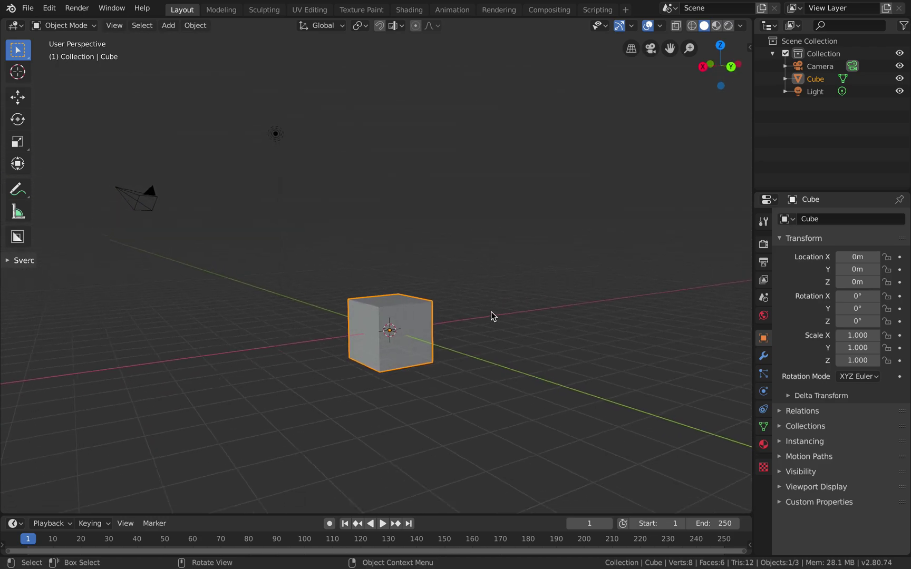
scroll(491, 316, right, 3)
scroll(487, 306, right, 6)
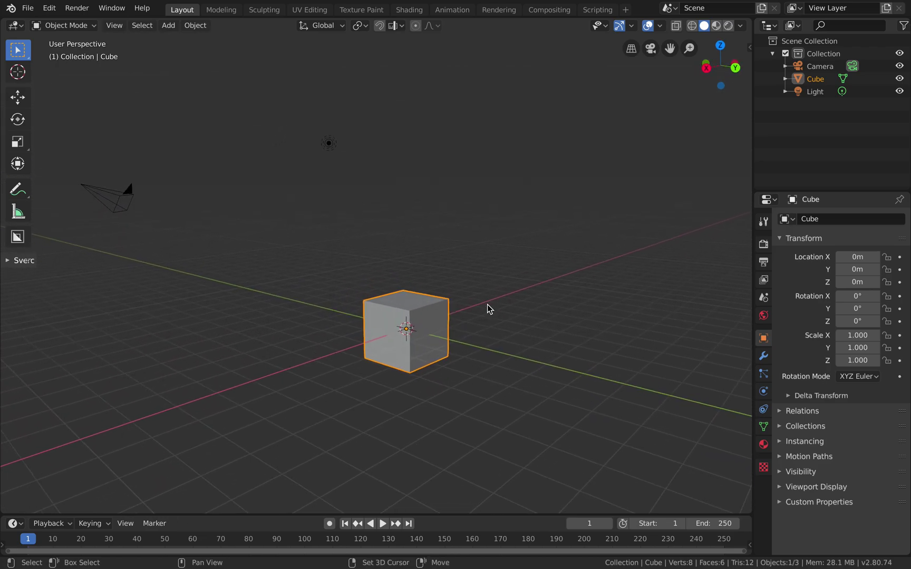
scroll(488, 308, right, 2)
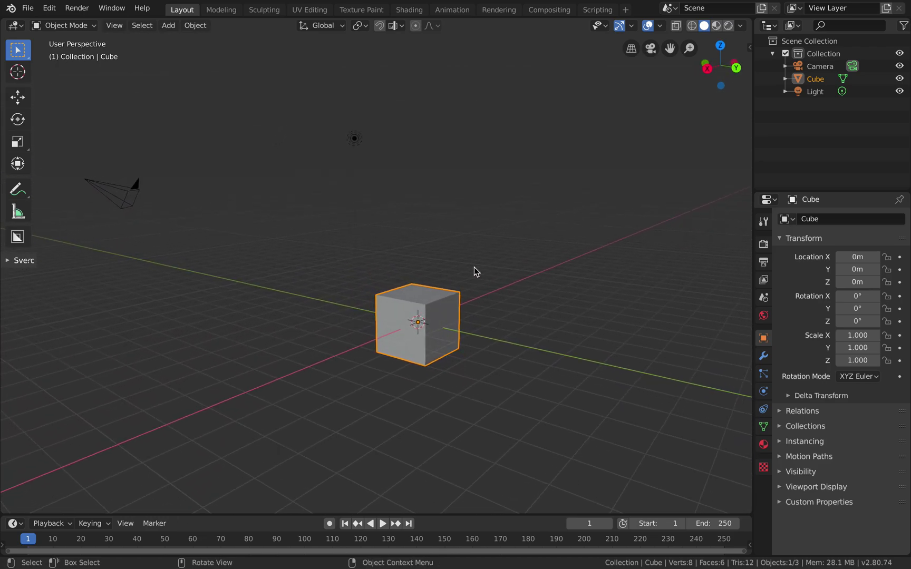
scroll(473, 266, down, 2)
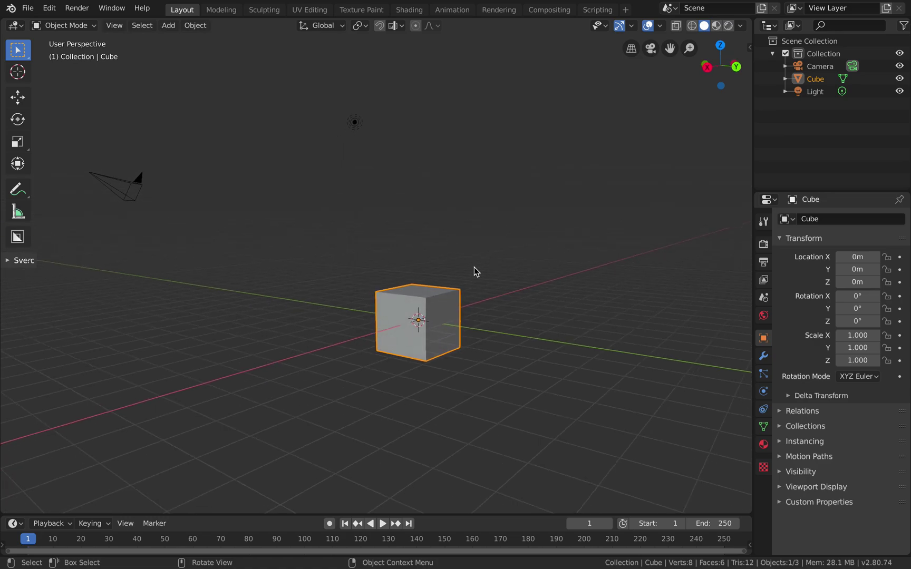
scroll(477, 256, down, 2)
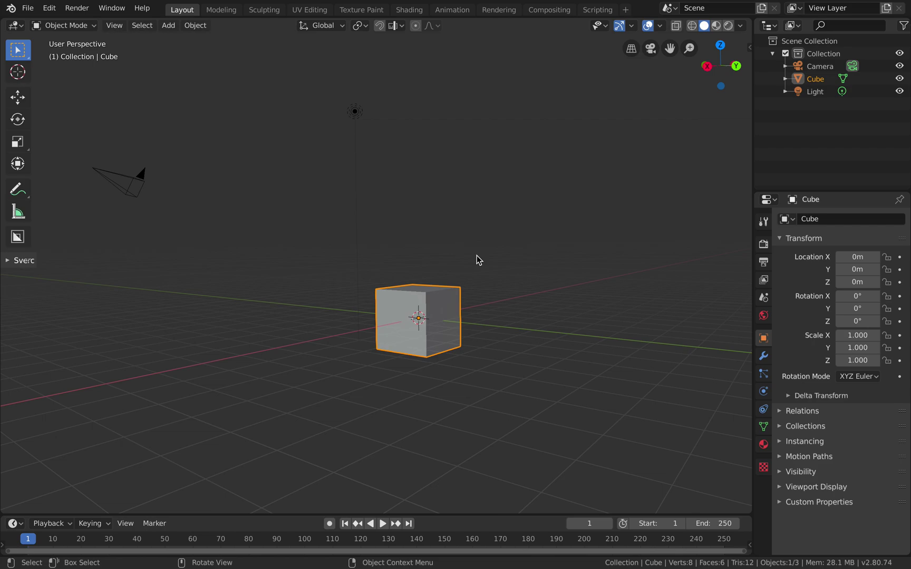
Zoom in and out on the default cube to view it close up and from farther away.
scroll(477, 255, up, 4)
scroll(477, 255, down, 3)
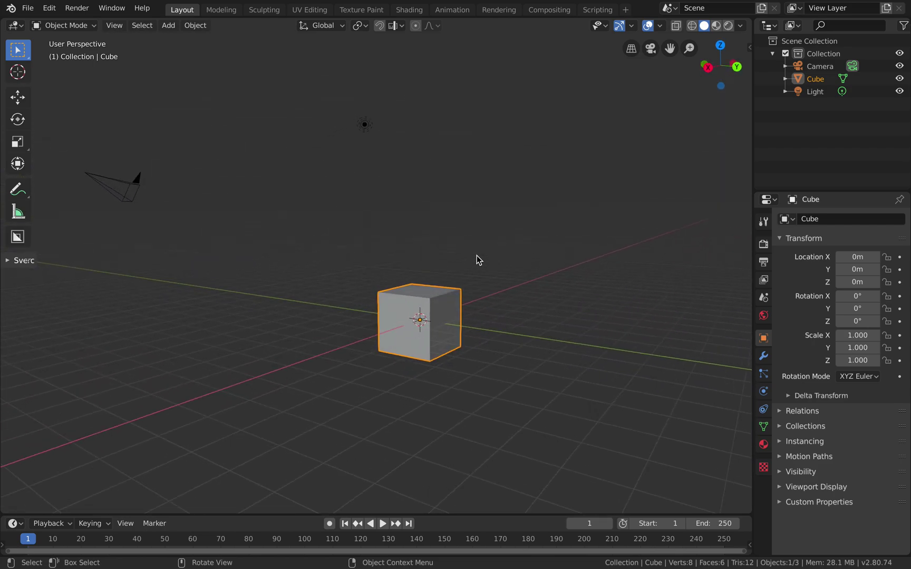
scroll(477, 256, up, 2)
scroll(477, 256, down, 2)
scroll(477, 255, up, 2)
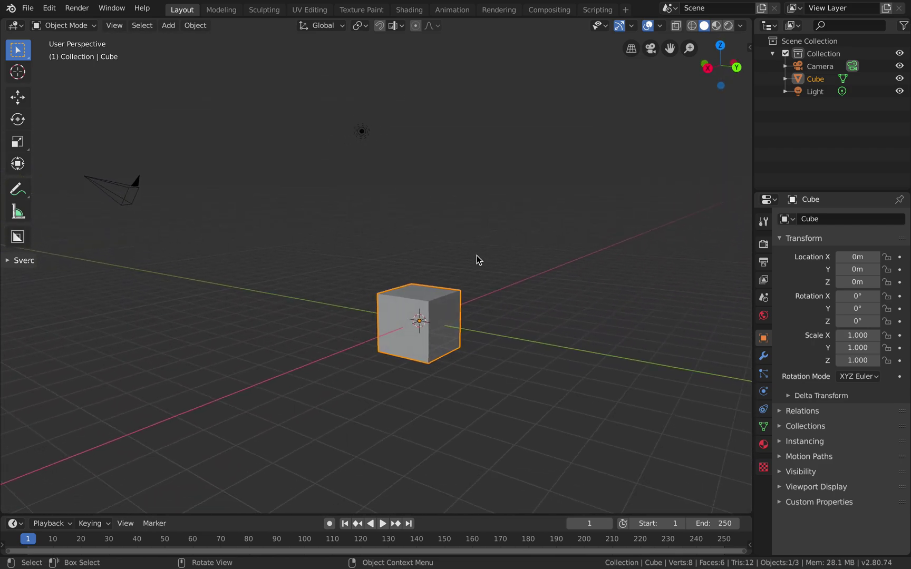
scroll(477, 254, up, 3)
scroll(477, 254, down, 4)
scroll(477, 254, up, 3)
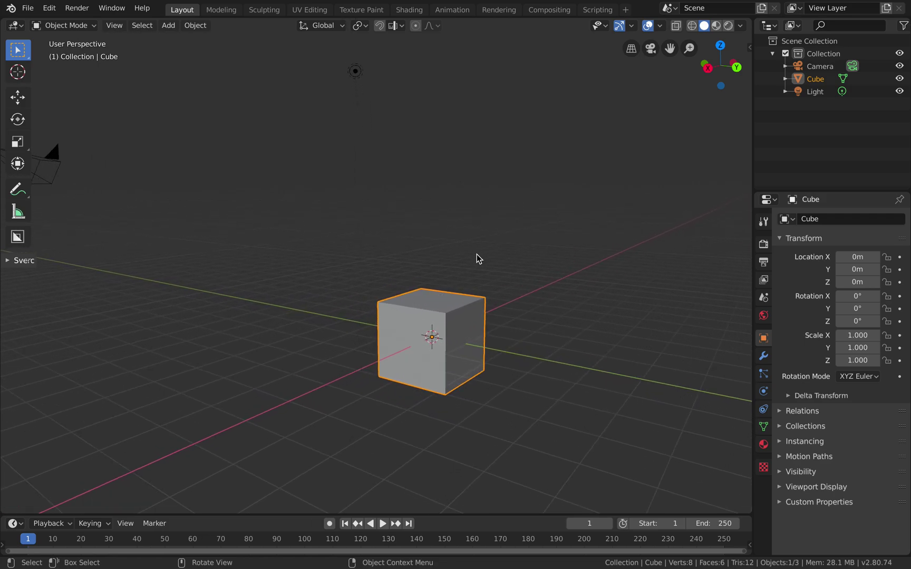
scroll(476, 254, down, 3)
scroll(477, 254, up, 2)
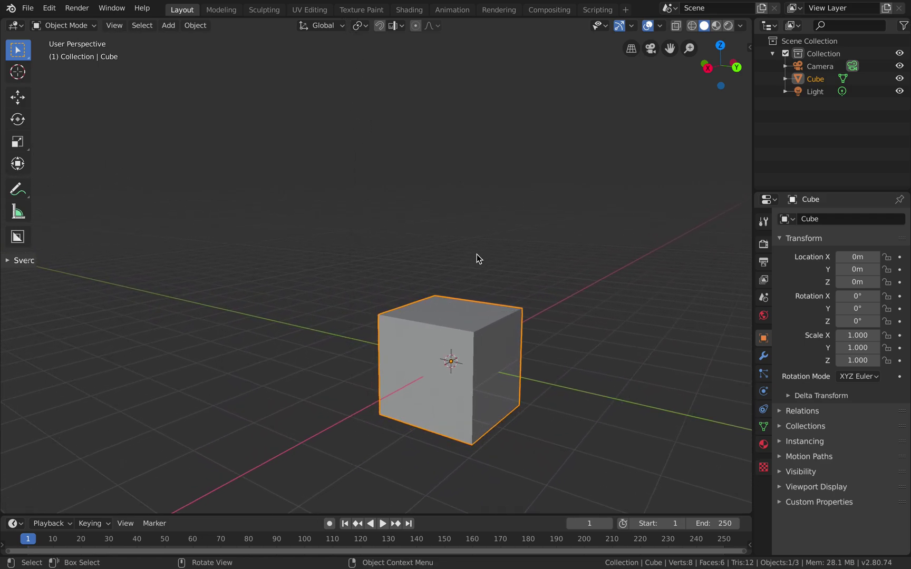
scroll(477, 258, down, 3)
scroll(480, 306, down, 2)
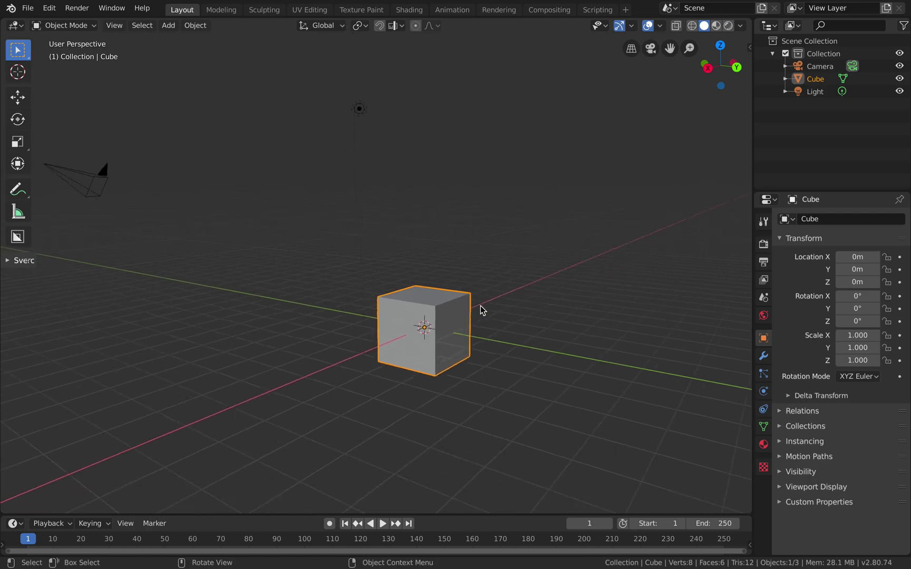
Orbit around the default cube and pan the view to examine the scene from different sides.
scroll(478, 306, right, 3)
scroll(476, 304, up, 2)
scroll(477, 303, left, 8)
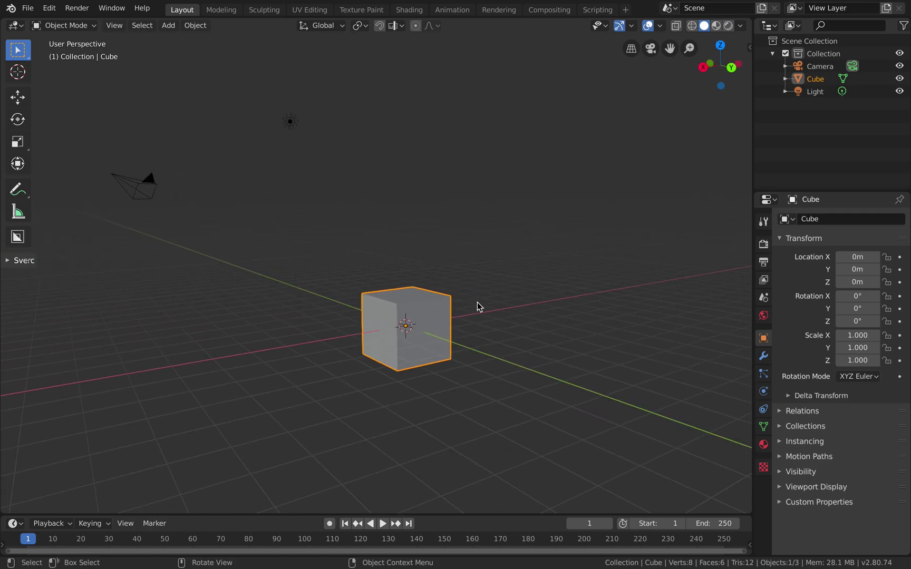
scroll(477, 303, up, 2)
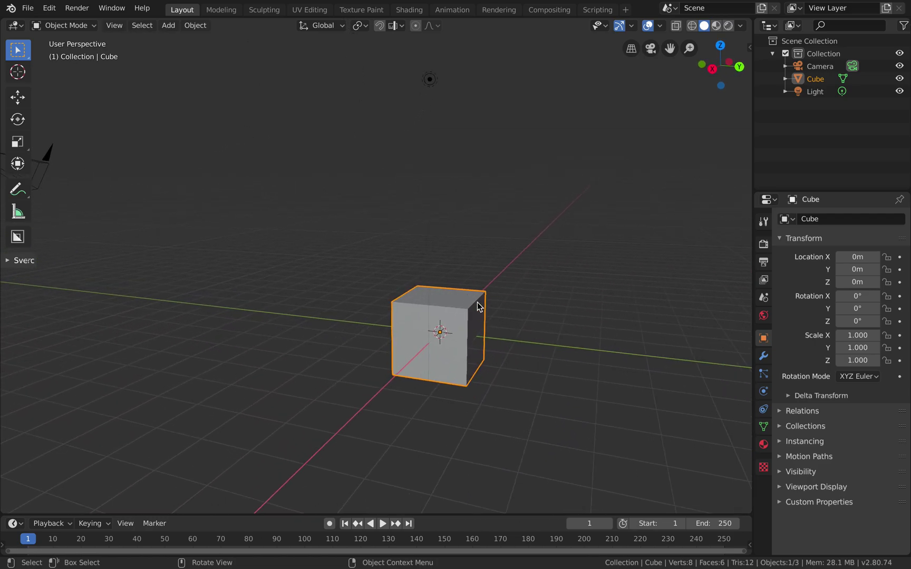
scroll(477, 303, down, 1)
scroll(477, 302, right, 3)
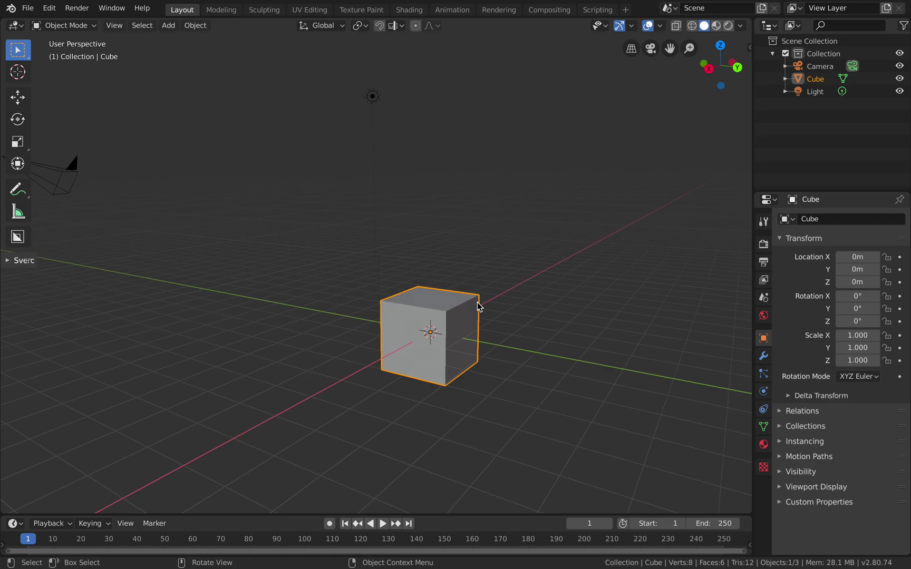
scroll(477, 302, right, 3)
shift+scroll(477, 303, left, 2)
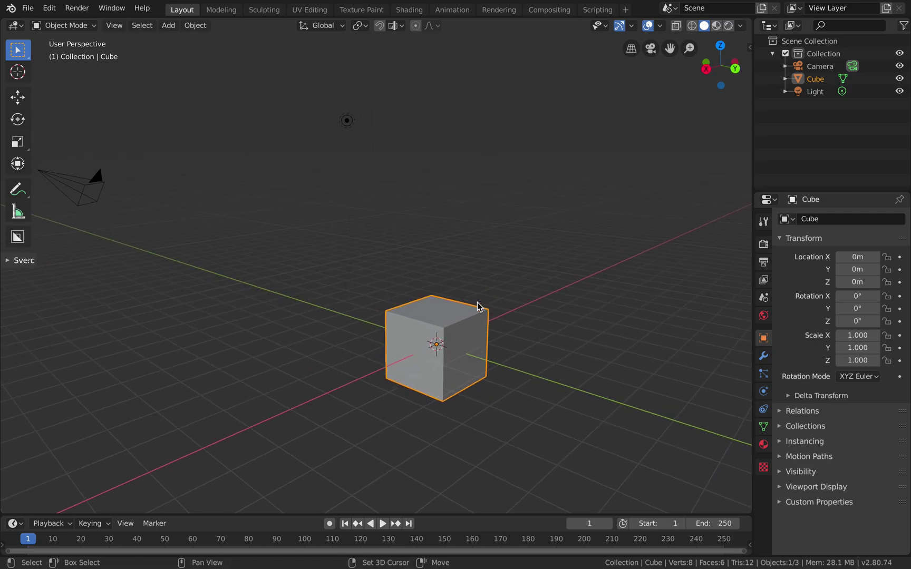
shift+scroll(477, 302, down, 3)
shift+scroll(477, 302, right, 3)
shift+scroll(477, 302, down, 3)
shift+scroll(477, 302, up, 3)
shift+scroll(477, 302, left, 3)
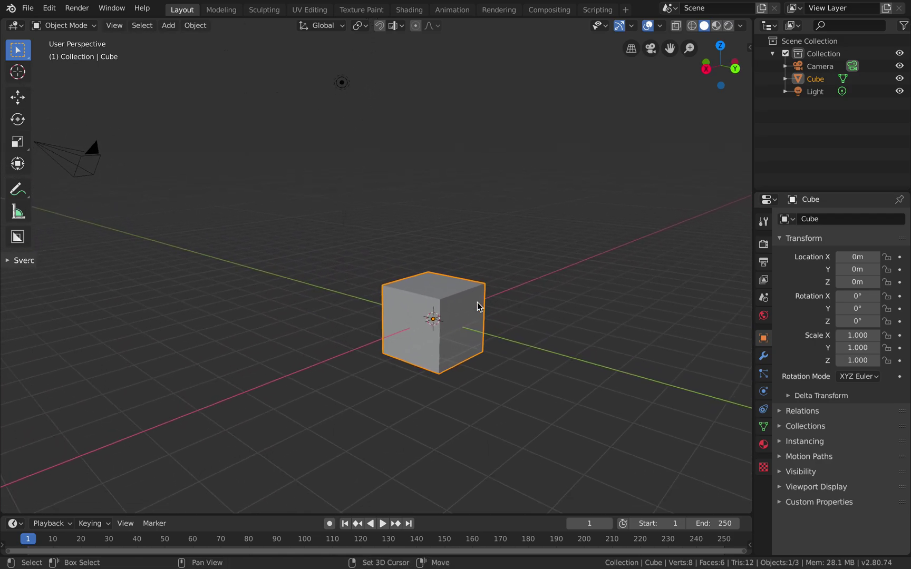
shift+scroll(477, 302, down, 1)
shift+scroll(477, 303, up, 3)
shift+scroll(477, 302, left, 2)
shift+scroll(477, 303, right, 2)
Delete every default object in the scene: the cube, the camera and the light.
click(468, 245)
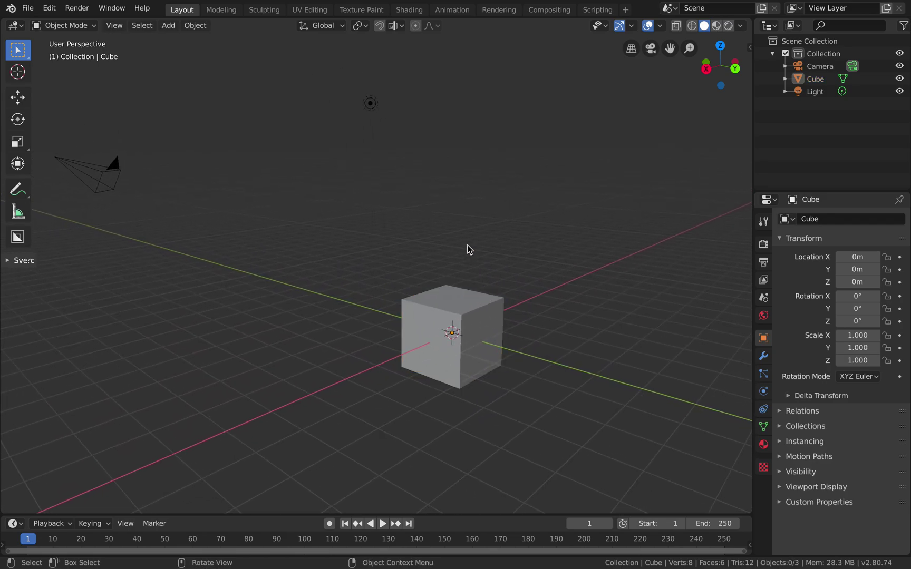
scroll(467, 245, up, 2)
key(a)
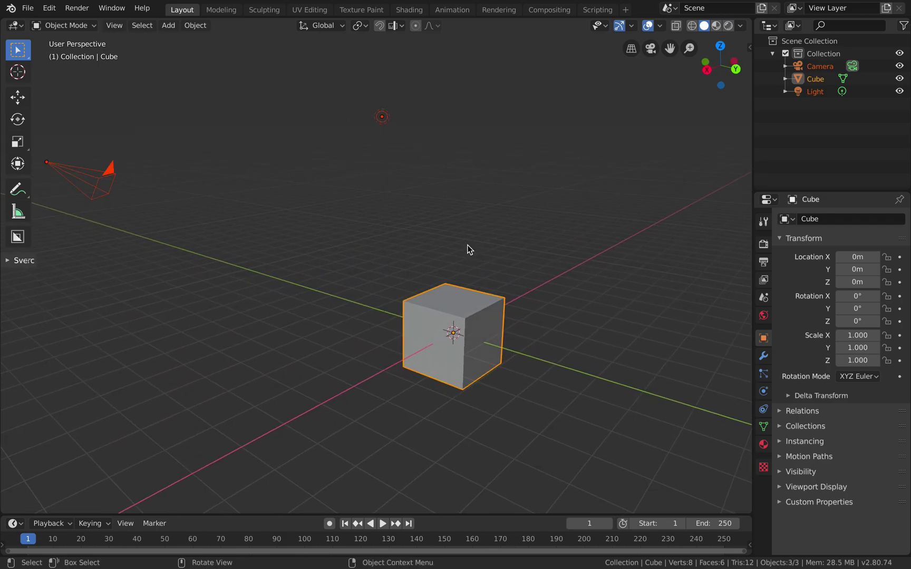
key(x)
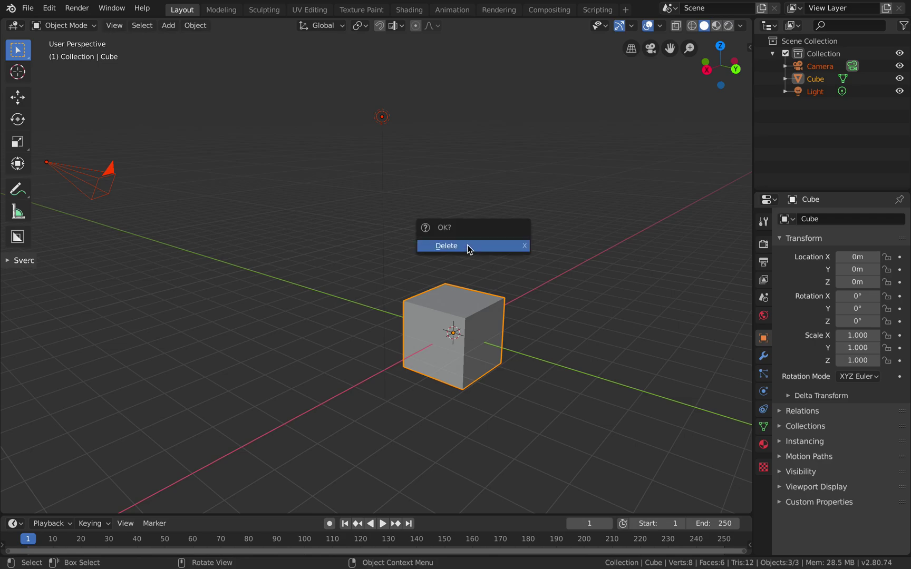
click(466, 245)
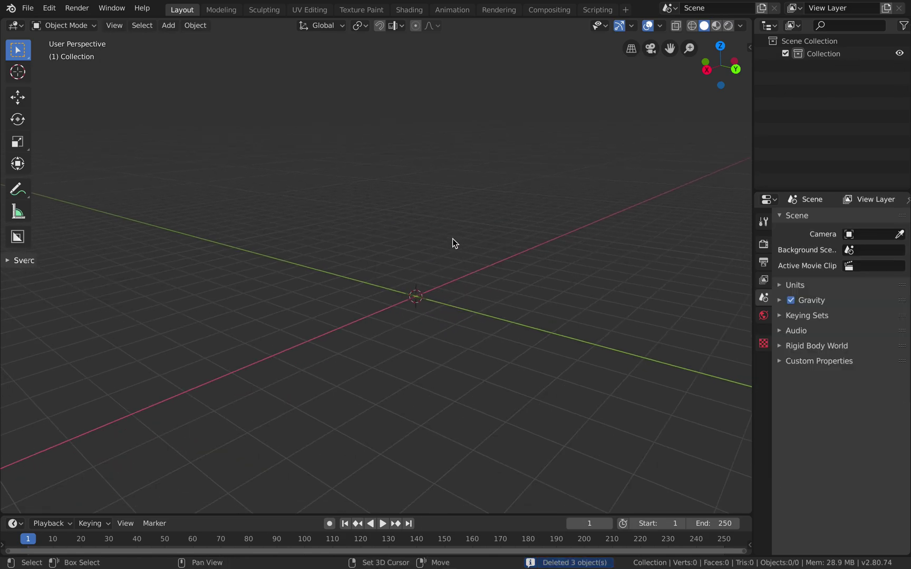
Add a cylinder mesh at the origin with its cap fill type set to Nothing, making an open-ended tube.
key(shift+a)
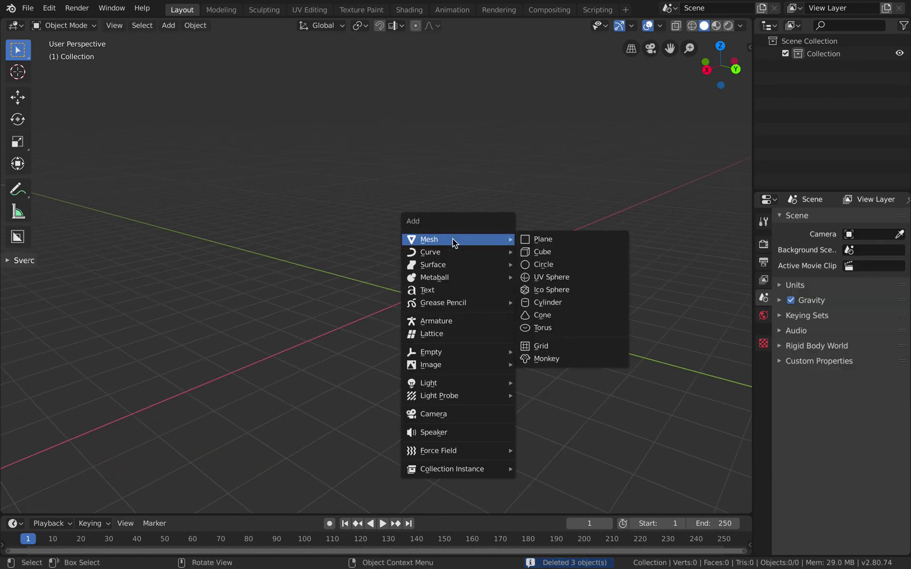
click(543, 302)
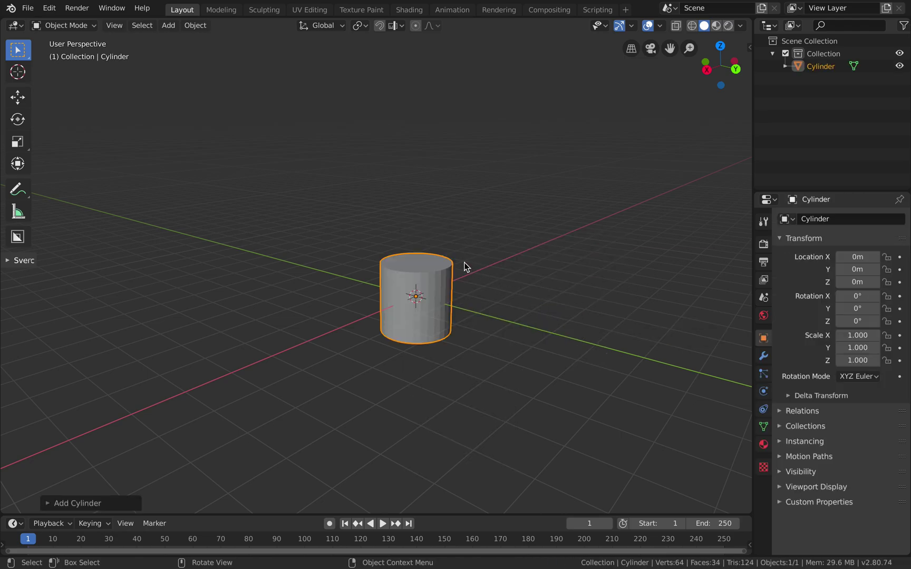
scroll(463, 263, up, 5)
shift+middle_drag(463, 262, 366, 238)
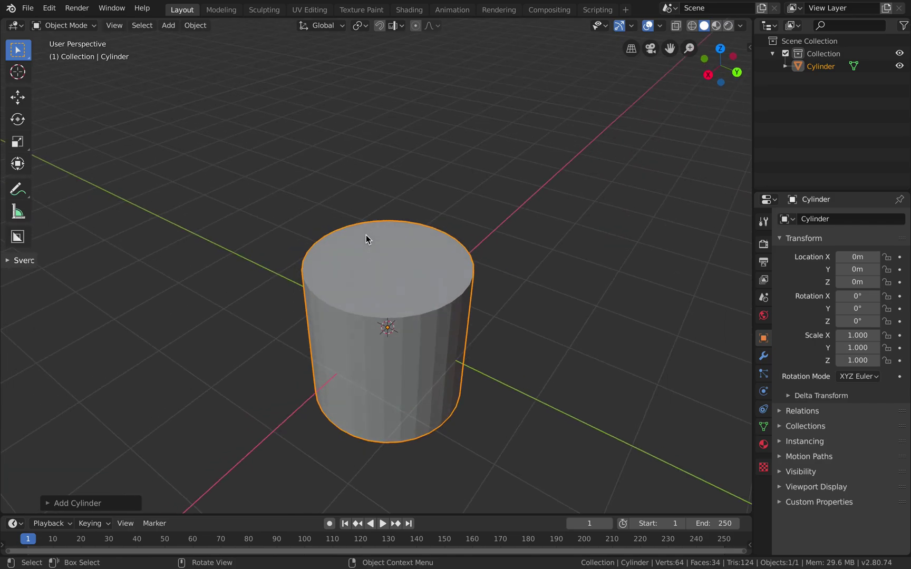
middle_drag(384, 295, 384, 294)
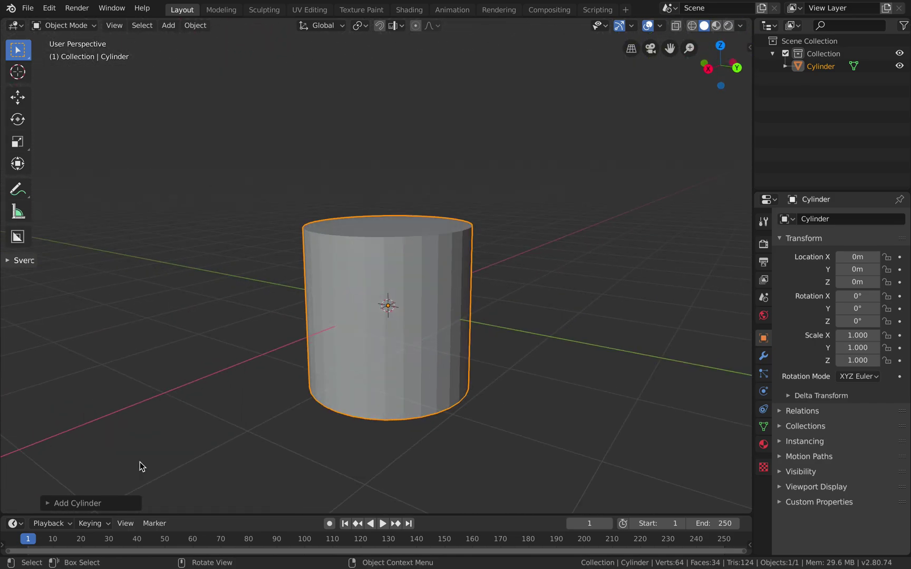
click(75, 504)
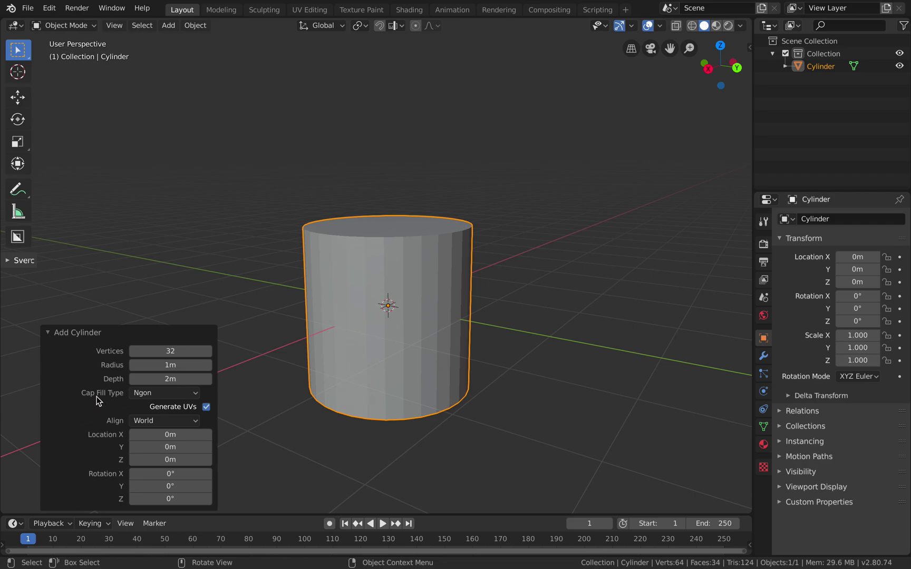
click(172, 395)
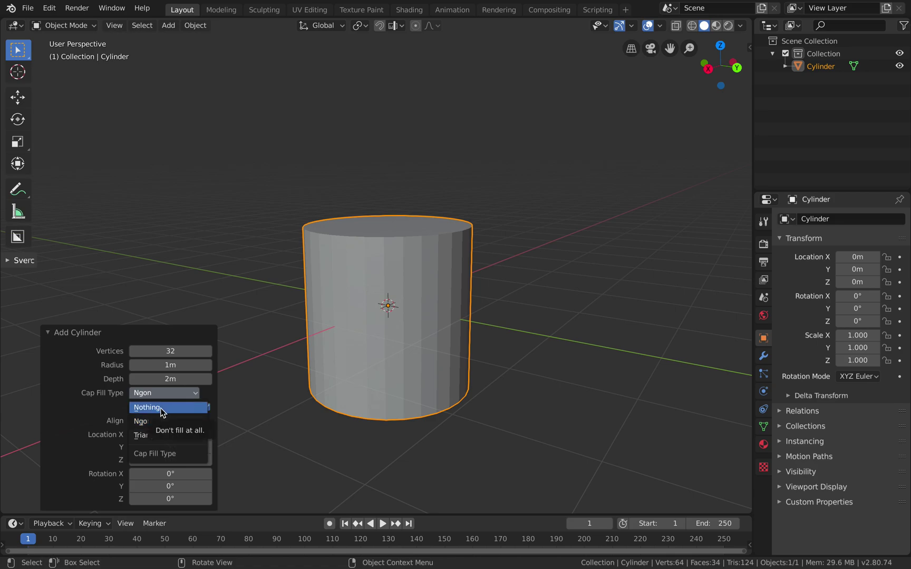
click(161, 409)
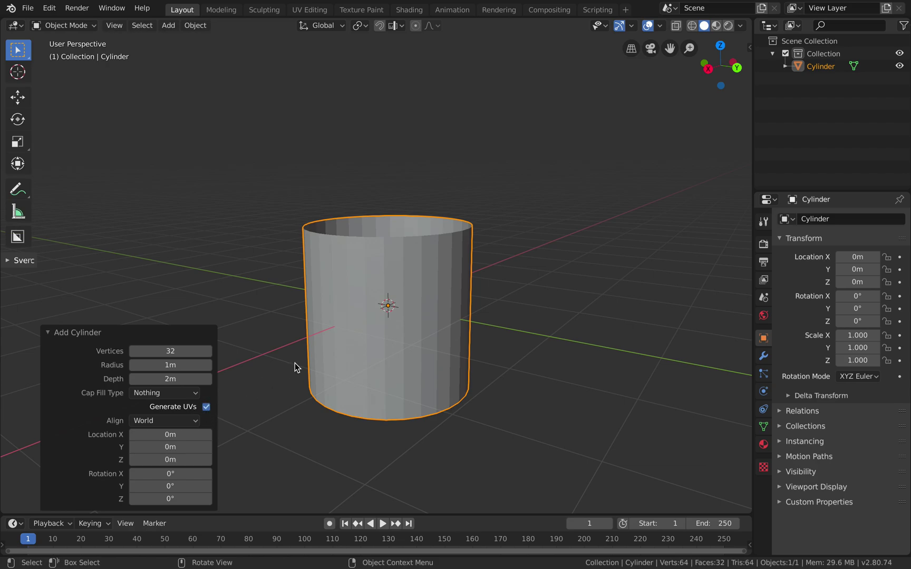
Increase the new cylinder's depth to stretch it into a tall roll shape roughly twice as high as it is wide.
scroll(330, 330, up, 5)
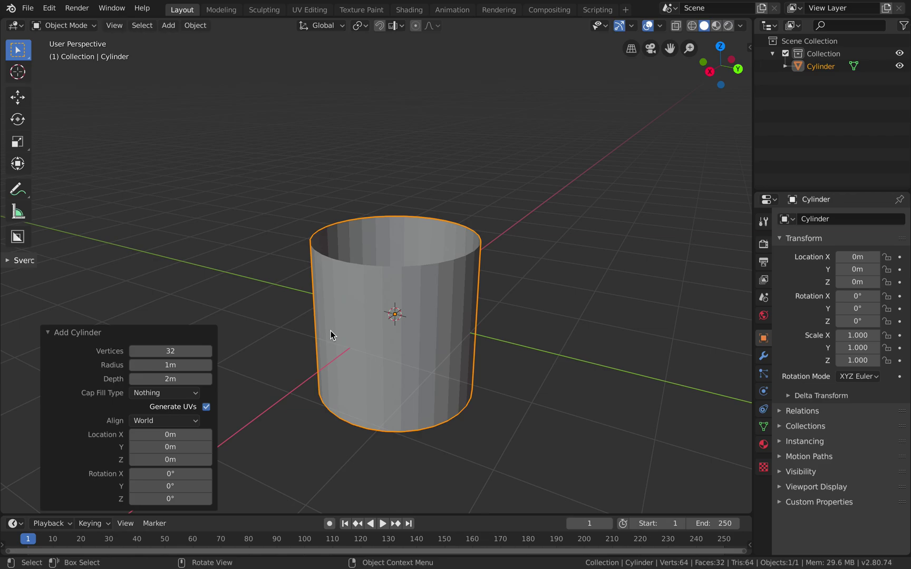
shift+middle_drag(330, 330, 330, 329)
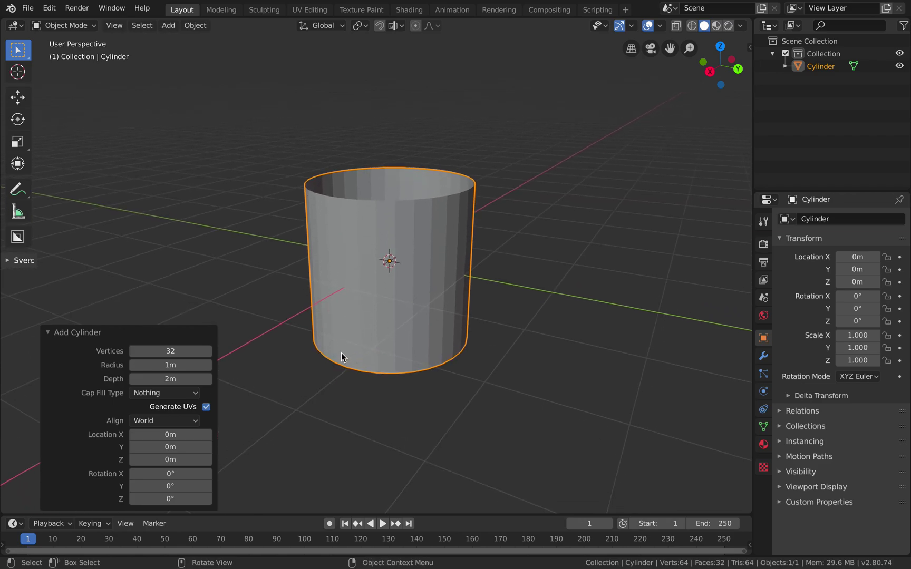
drag(175, 380, 227, 387)
middle_drag(311, 355, 534, 286)
click(534, 287)
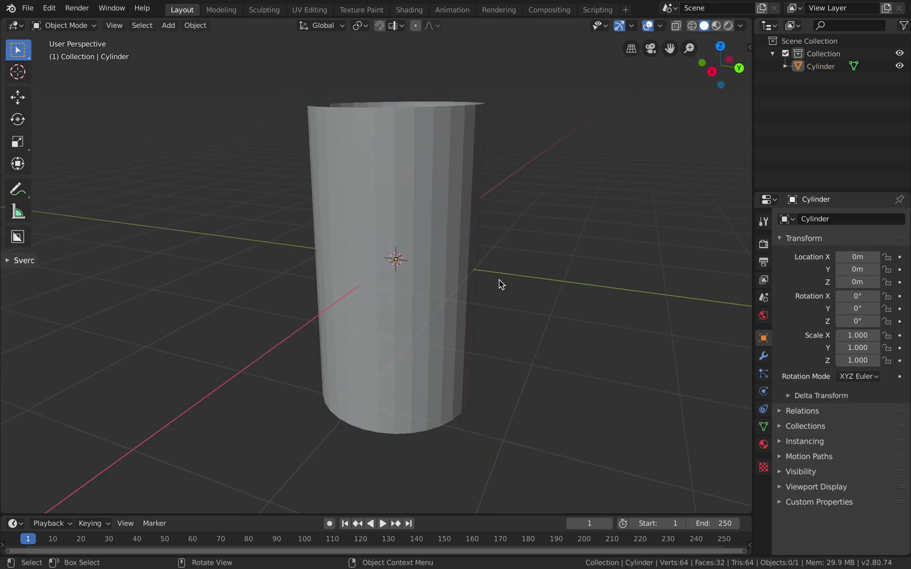
click(434, 248)
middle_drag(434, 248, 434, 282)
shift+middle_drag(435, 247, 427, 222)
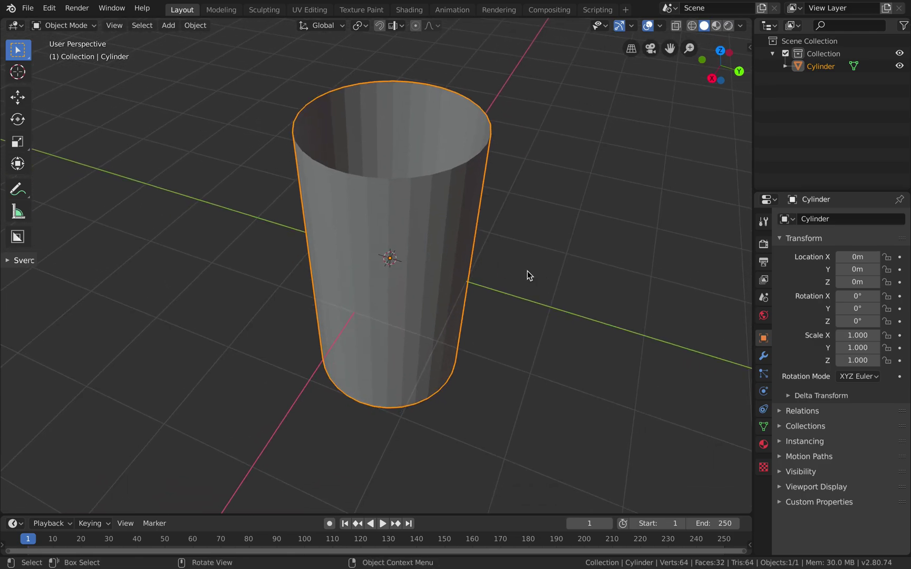
middle_drag(527, 271, 495, 261)
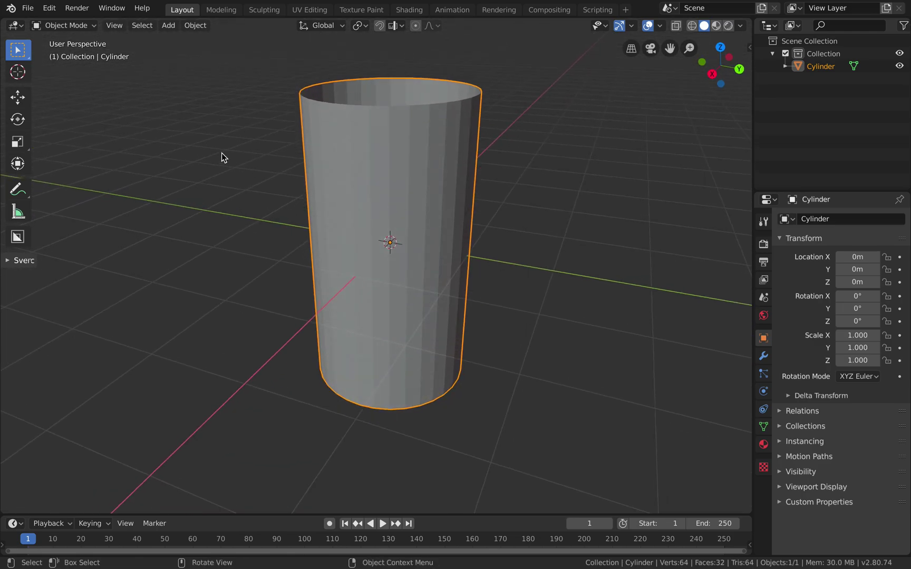
Find the Shade Smooth operator by searching for "smoo" and apply it to the cylinder.
click(49, 8)
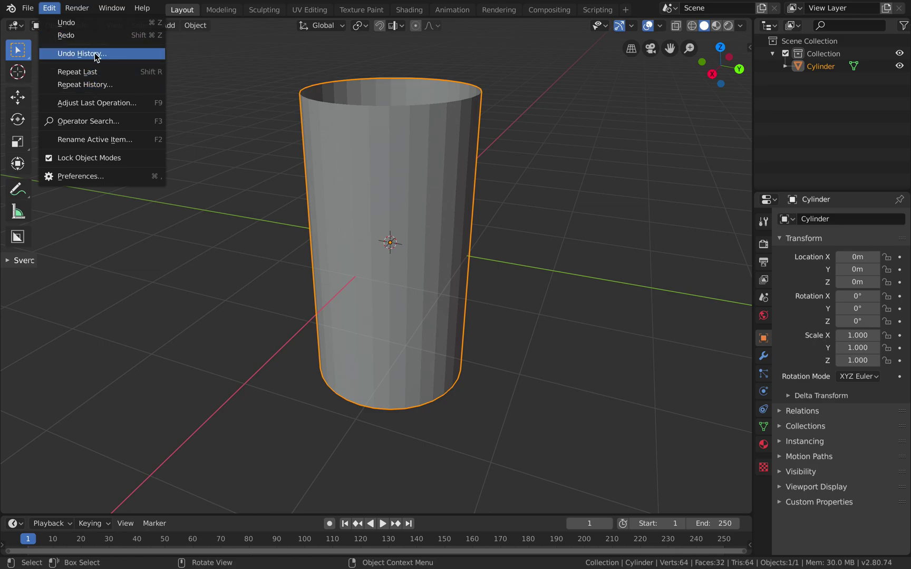
click(100, 121)
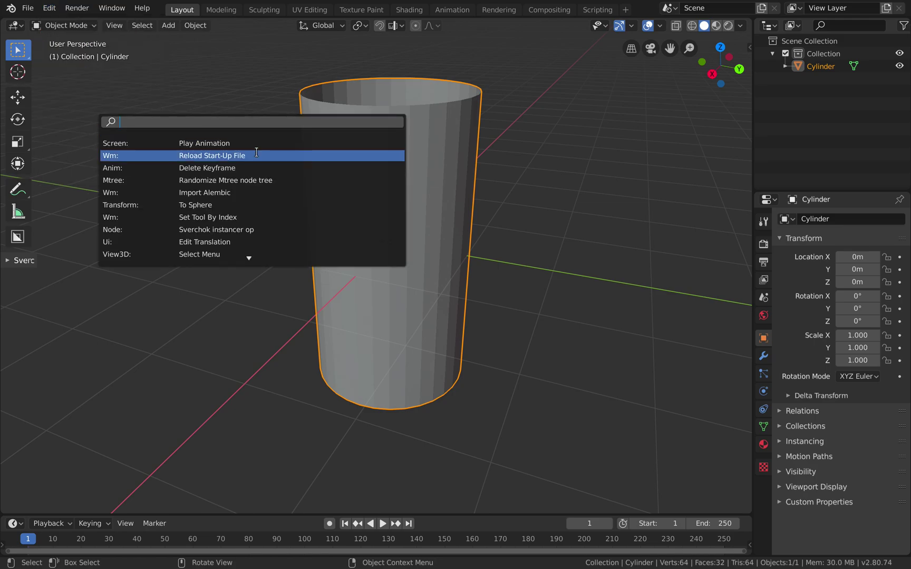
text(smoo)
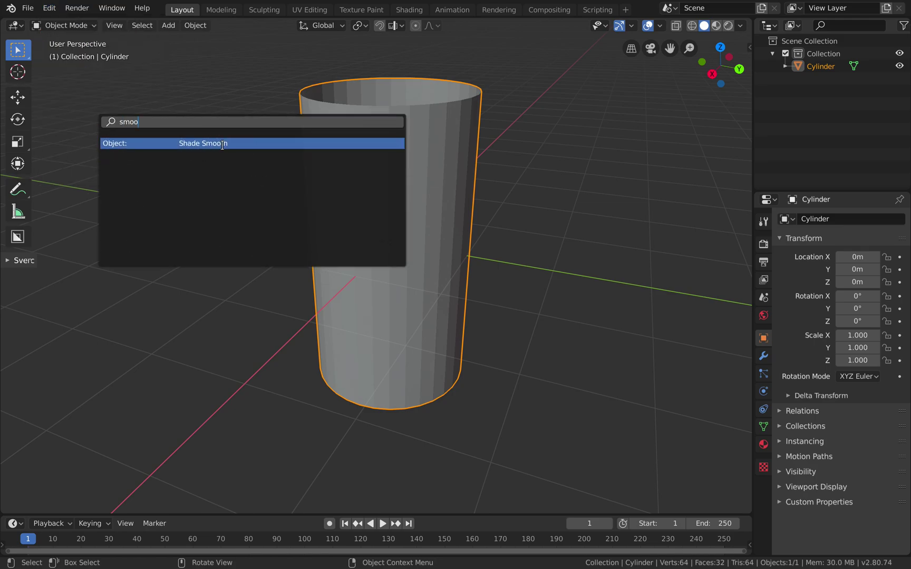
click(217, 144)
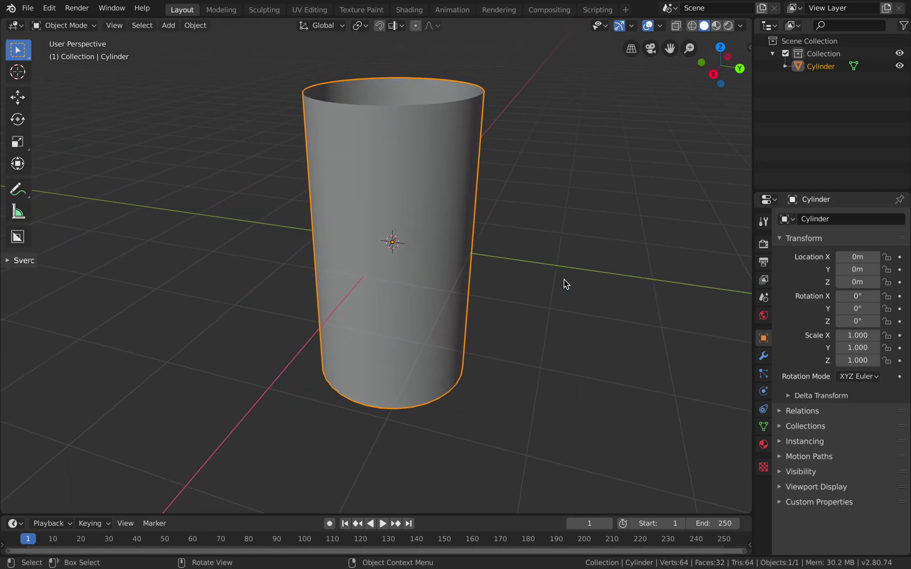
Try a Solidify modifier with a thickness of 0.15 m on the cylinder, inspect the wall, and remove the modifier.
click(767, 361)
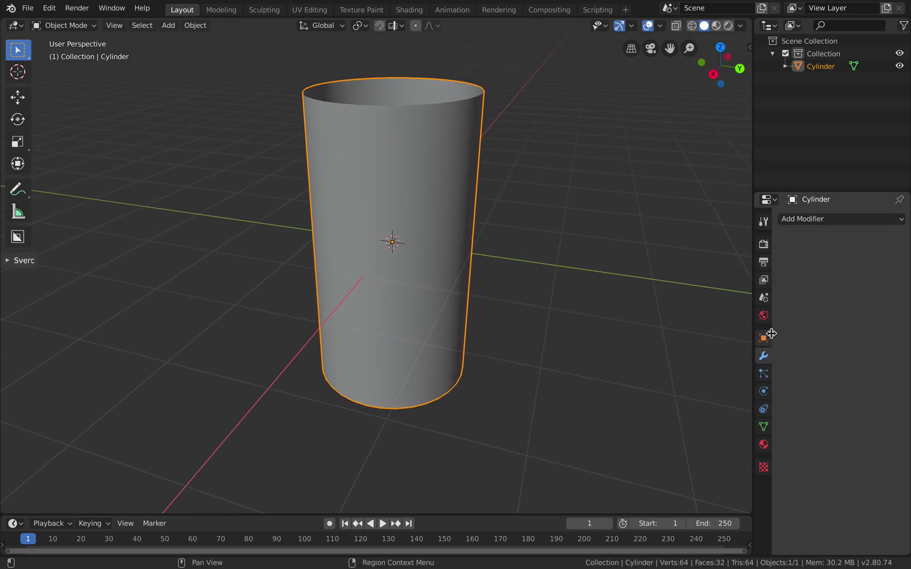
click(804, 221)
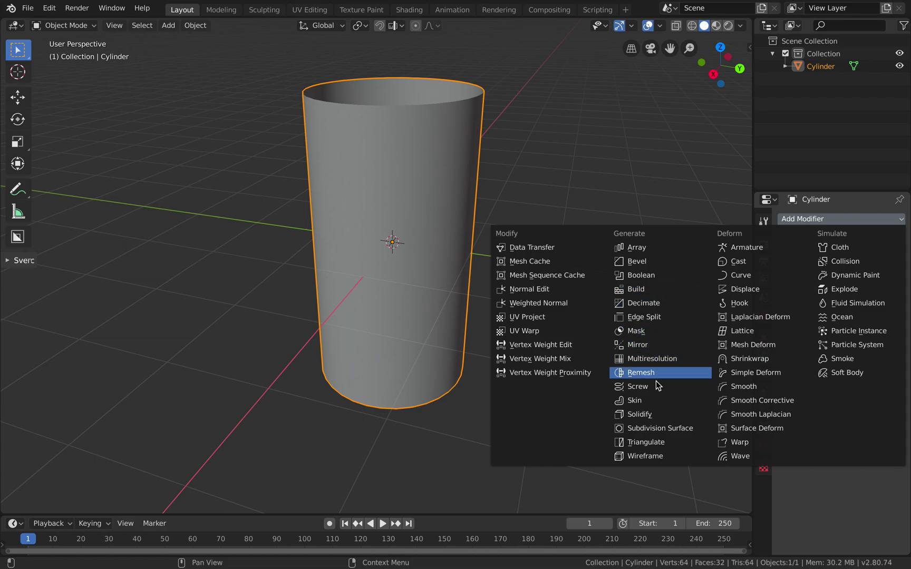
click(639, 414)
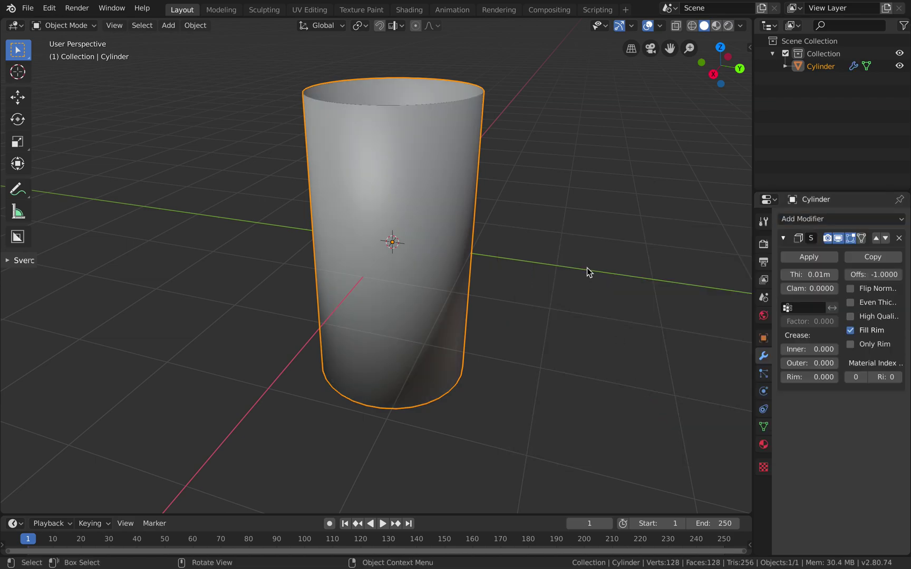
middle_drag(586, 267, 586, 268)
mouse_move(807, 277)
mouse_down()
mouse_move(845, 277)
mouse_move(826, 277)
mouse_up()
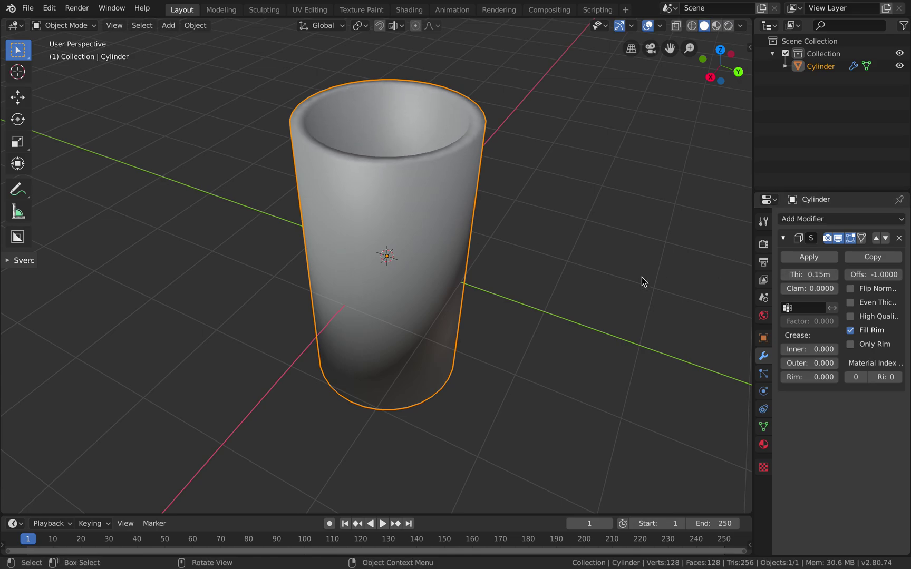
middle_drag(641, 187, 610, 222)
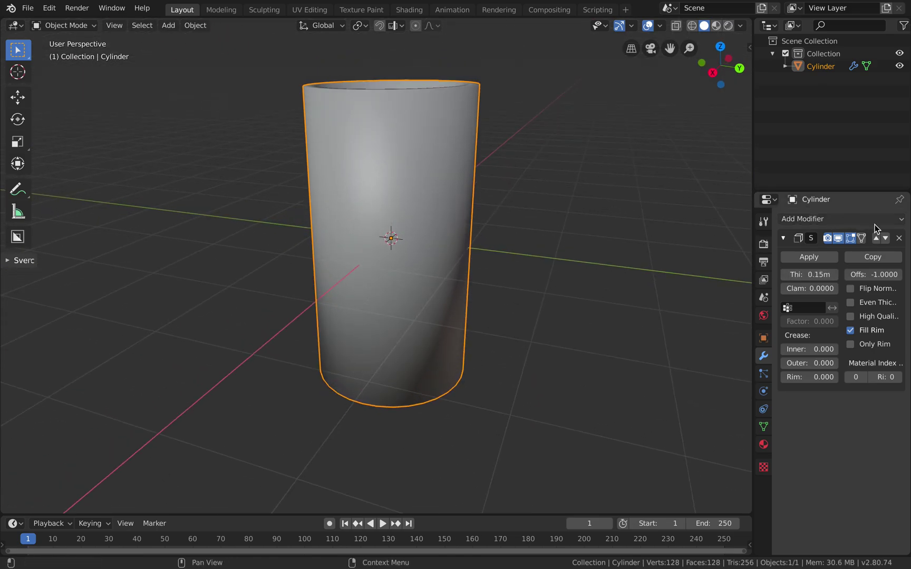
click(899, 238)
middle_drag(562, 239, 554, 235)
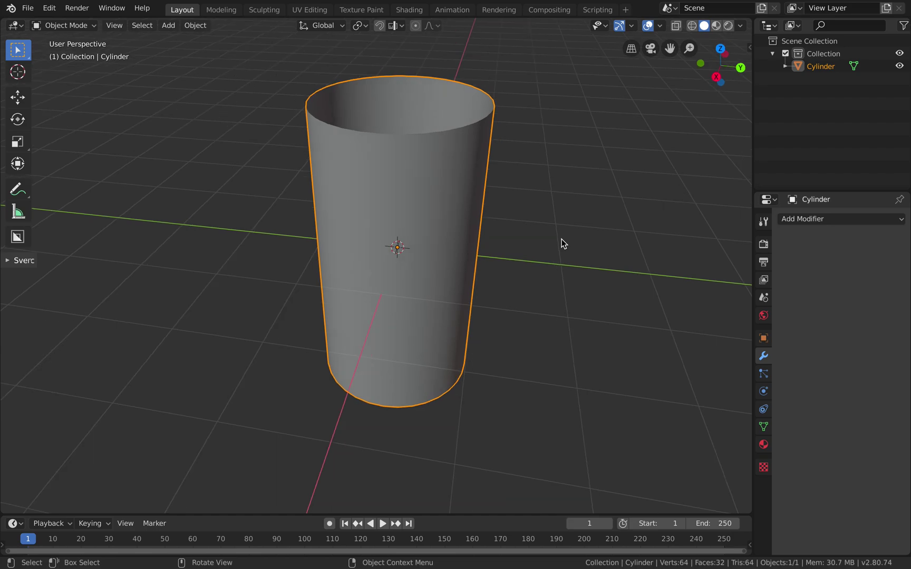
Save the scene to the Desktop folder as toiletpaperchara_001.blend.
key(ctrl+s)
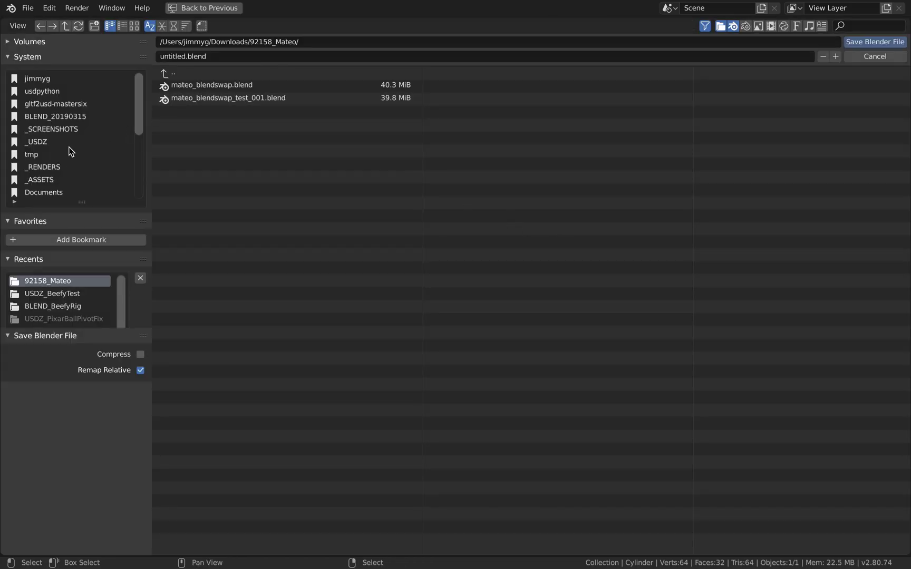
scroll(69, 149, down, 3)
click(59, 163)
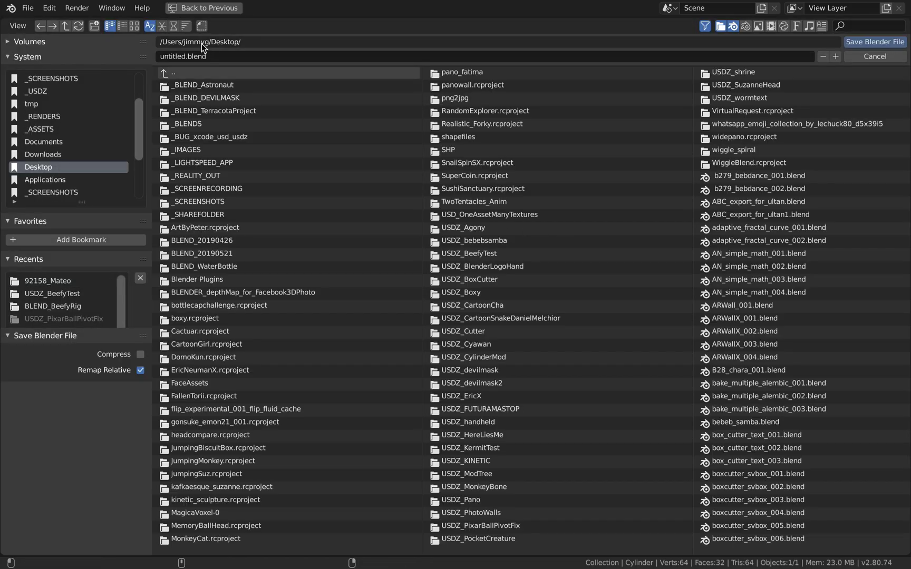
click(177, 56)
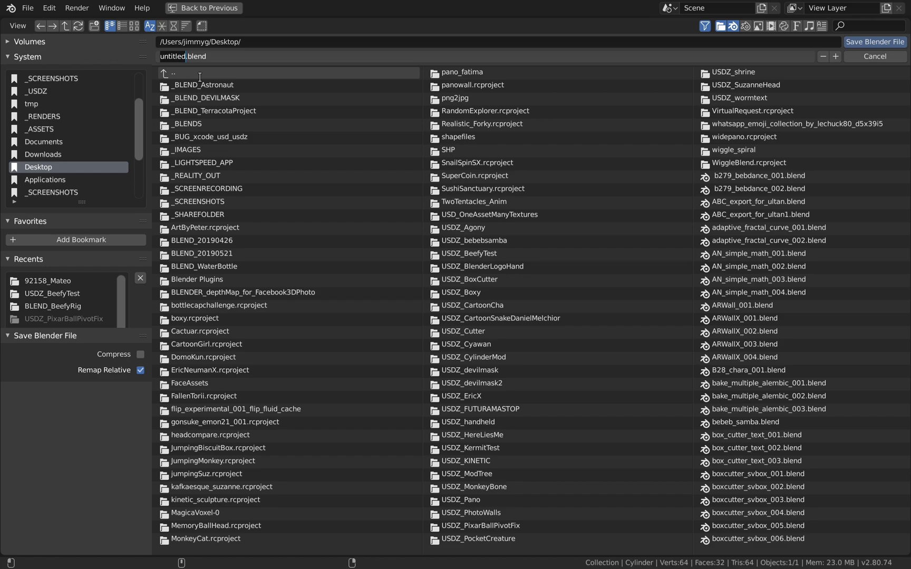
text(toiletpapercha)
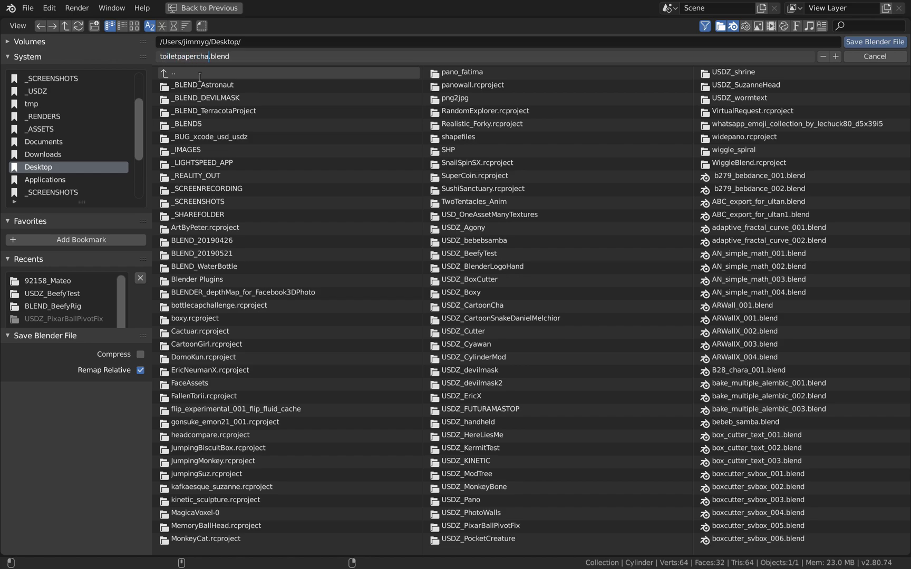
text(ra_001)
key(Return)
click(870, 42)
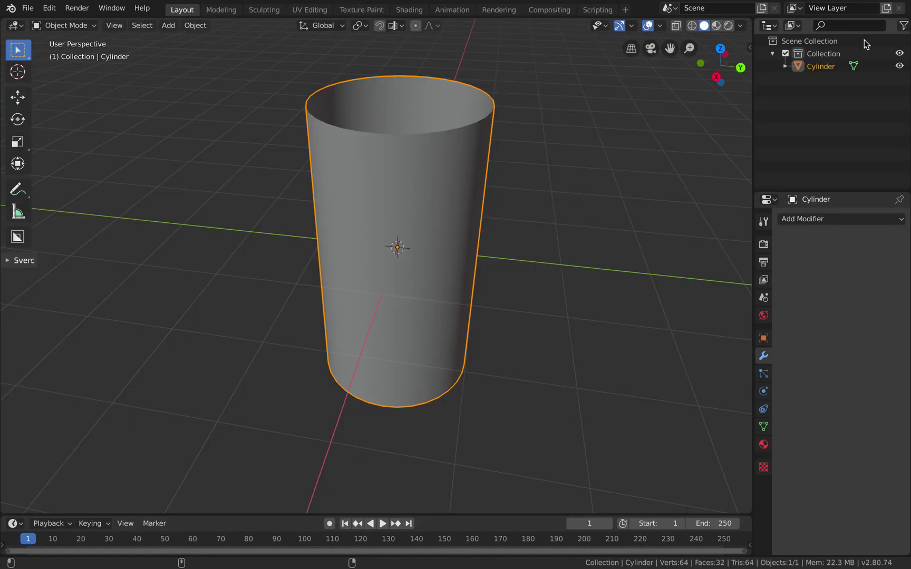
Save the blend file again under its current name.
shift+scroll(567, 221, up, 2)
scroll(567, 221, right, 4)
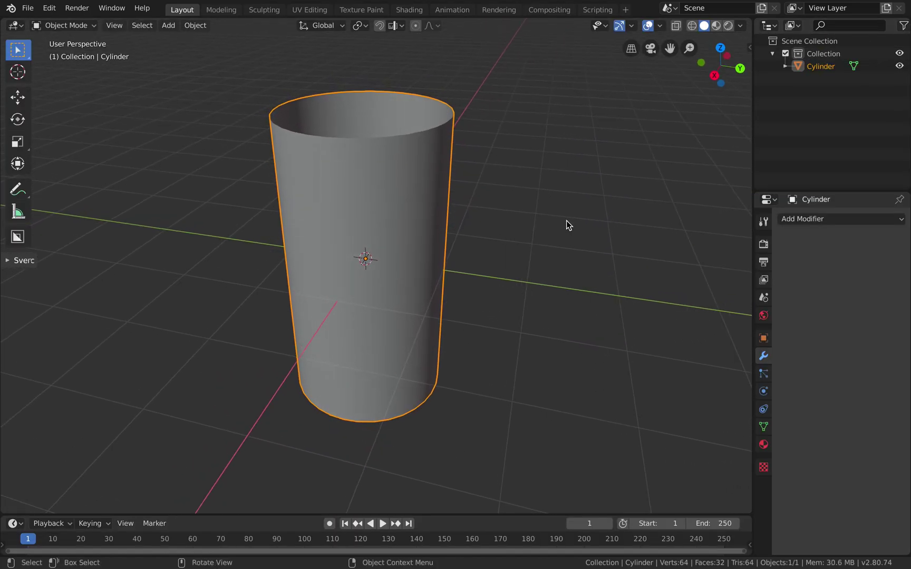
key(super+s)
Rename the cylinder object to Chara.
scroll(493, 213, up, 5)
scroll(493, 213, down, 10)
scroll(493, 212, up, 5)
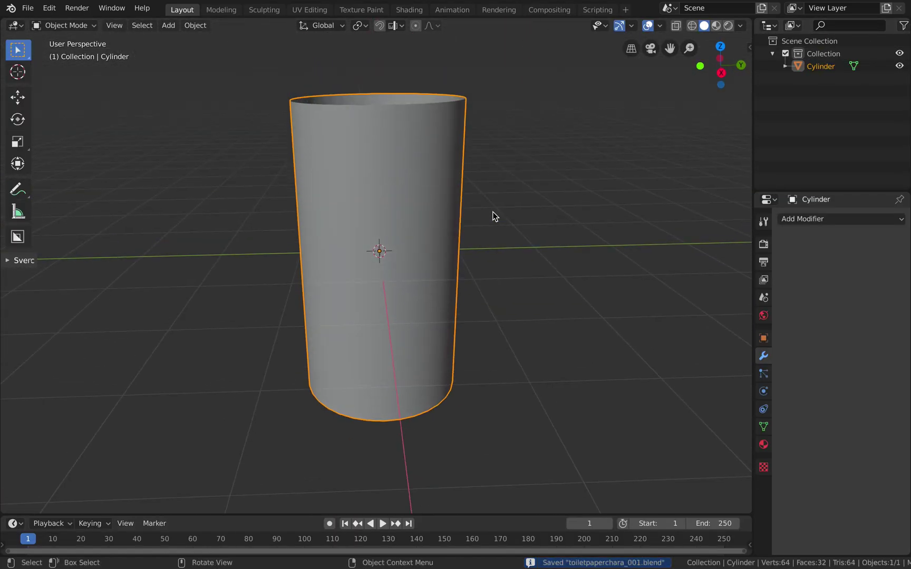
double_click(820, 65)
text(Chara)
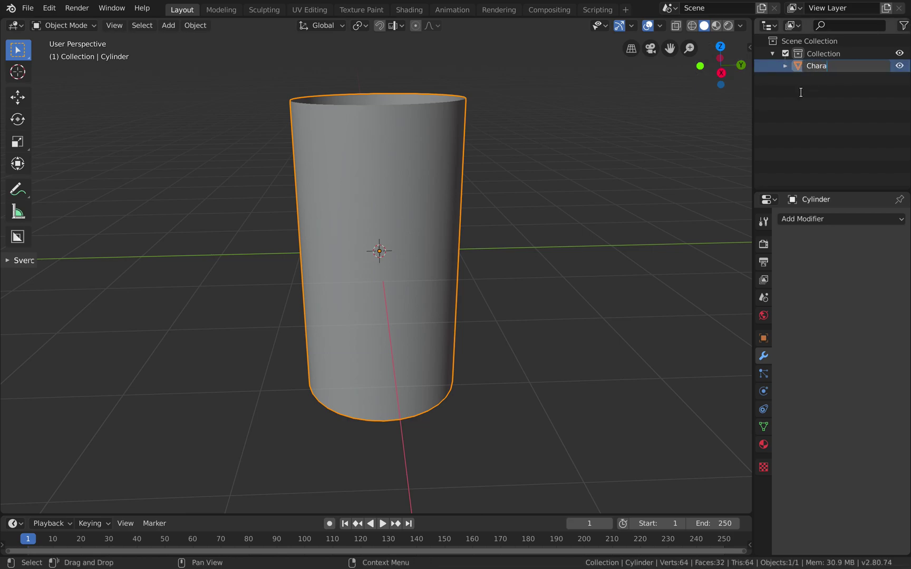
key(Return)
middle_drag(577, 144, 574, 156)
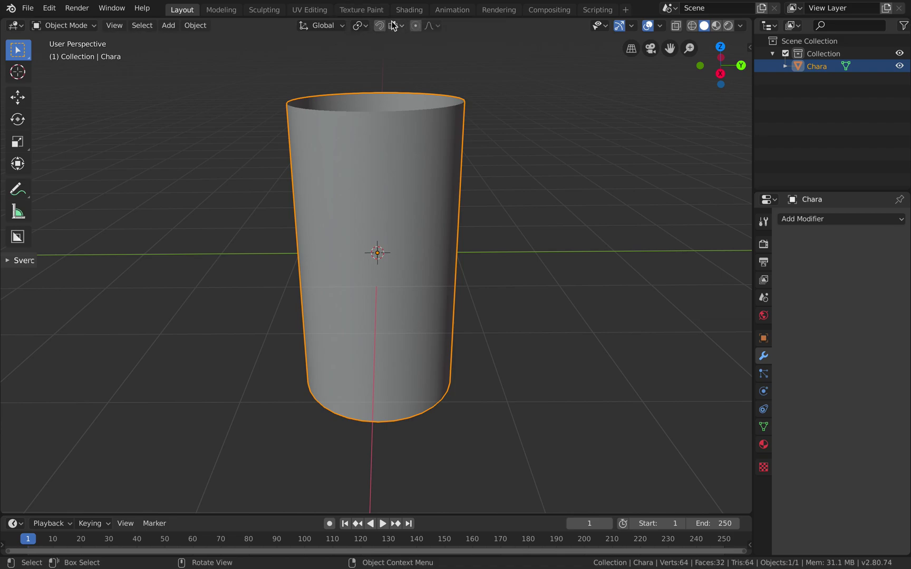
Give the Chara cylinder a new material with a very pale pink base color and save the file.
middle_drag(441, 119, 427, 42)
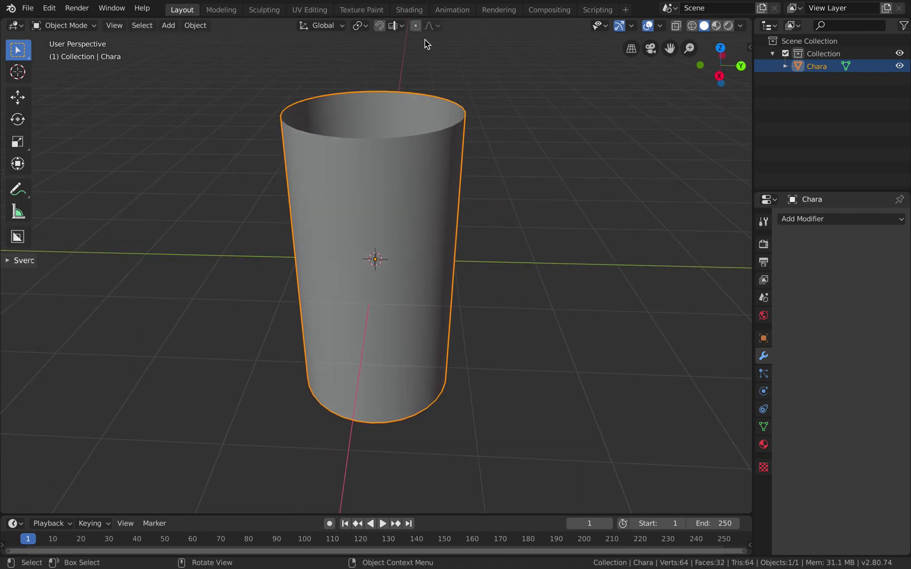
click(763, 444)
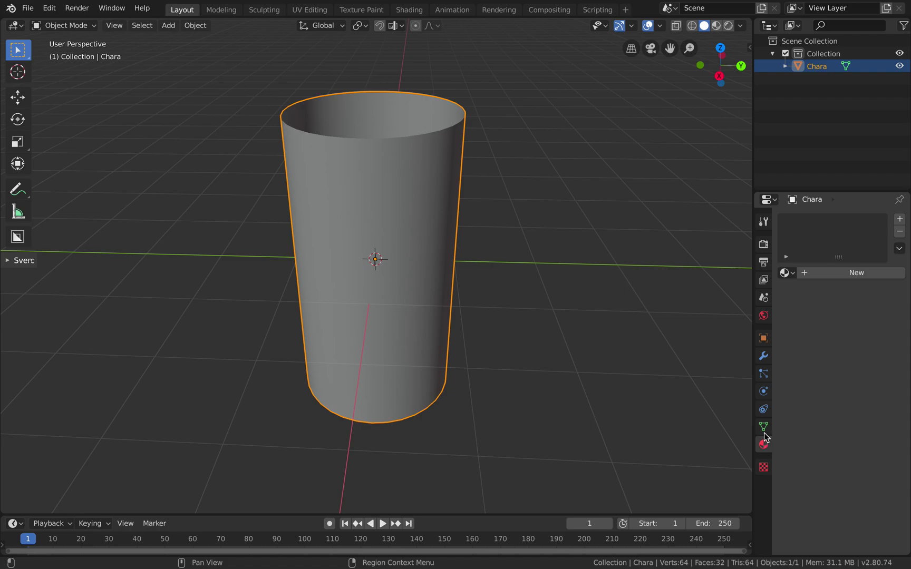
click(830, 273)
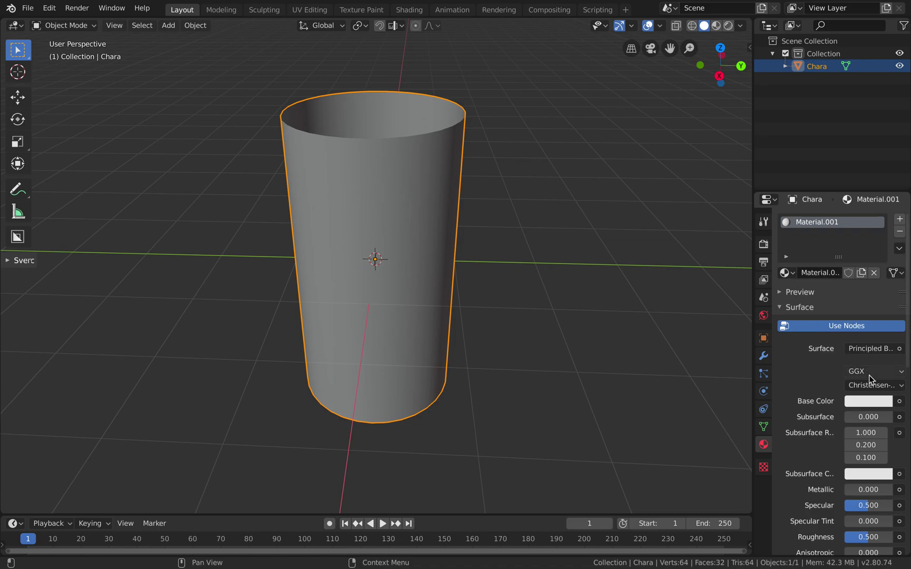
click(851, 401)
drag(829, 274, 826, 268)
shift+scroll(594, 222, up, 2)
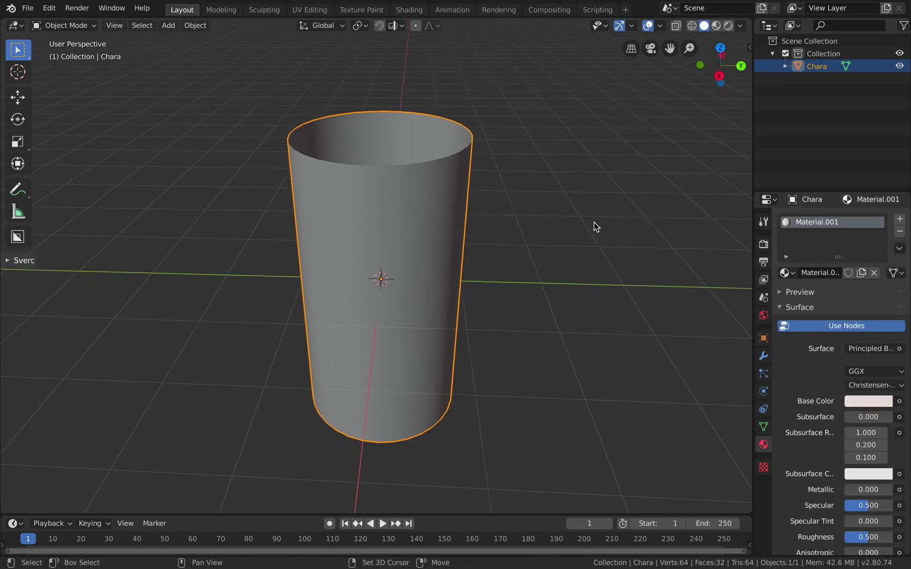
key(ctrl+s)
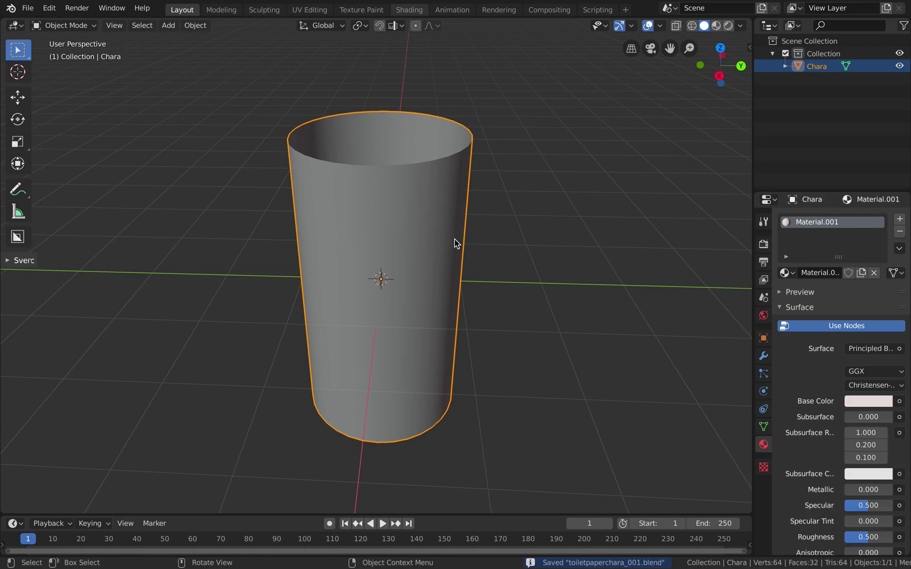
In the Shading workspace, add an Image Texture node beside the Principled BSDF node of the cylinder's material.
scroll(458, 248, right, 2)
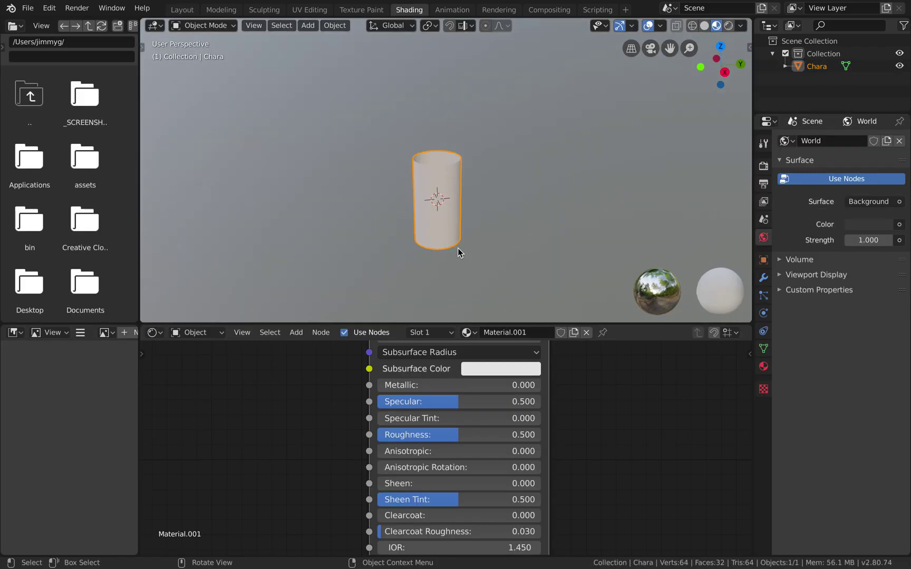
scroll(457, 248, up, 2)
scroll(567, 434, down, 4)
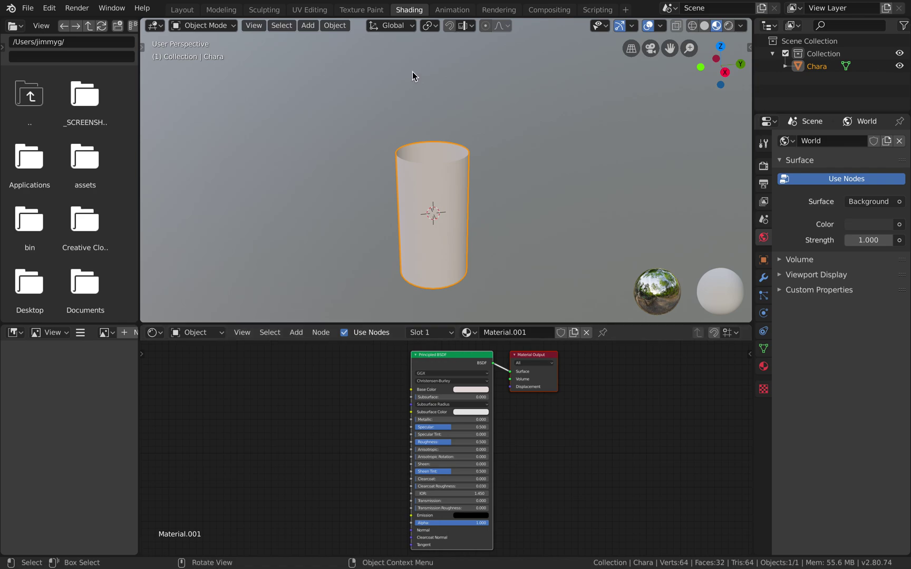
scroll(340, 380, left, 1)
key(shift+a)
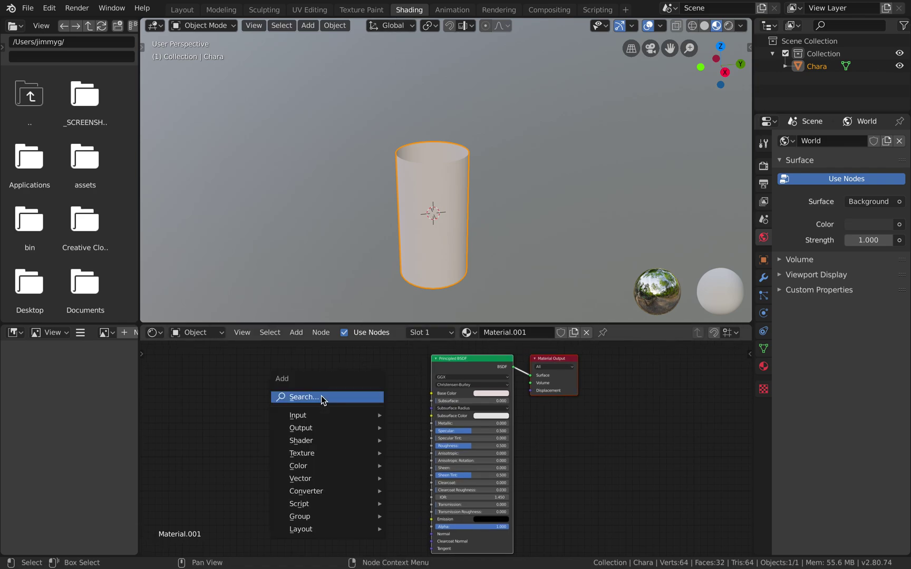
mouse_move(324, 416)
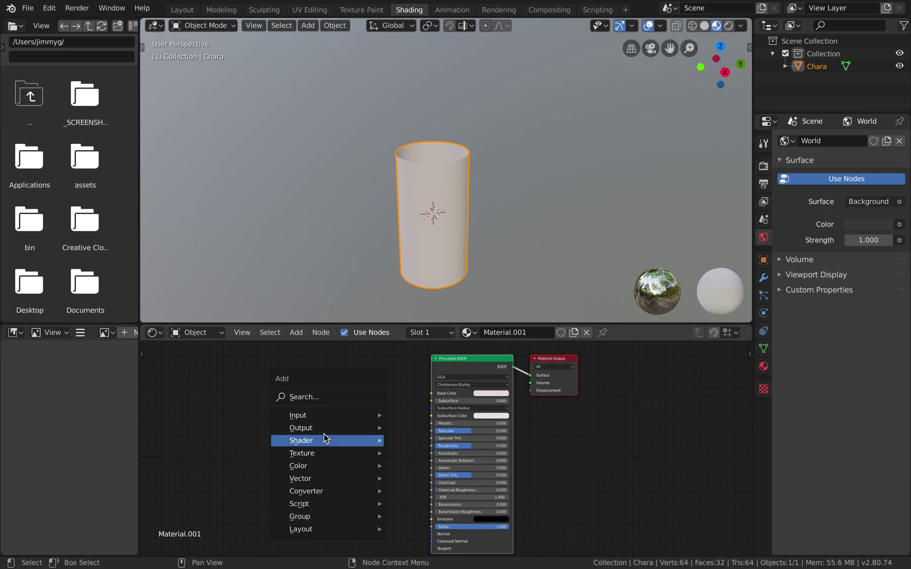
mouse_move(325, 452)
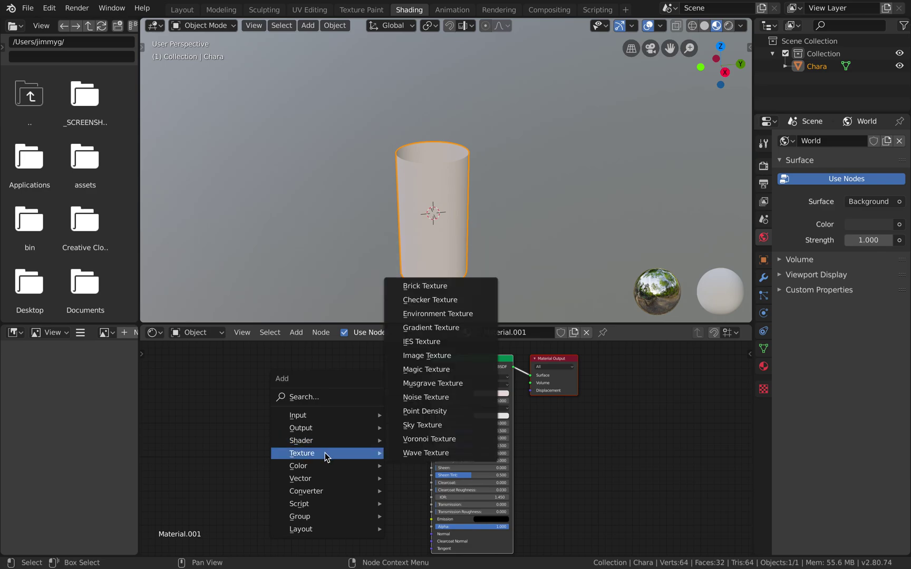
click(427, 355)
click(308, 396)
scroll(307, 393, up, 3)
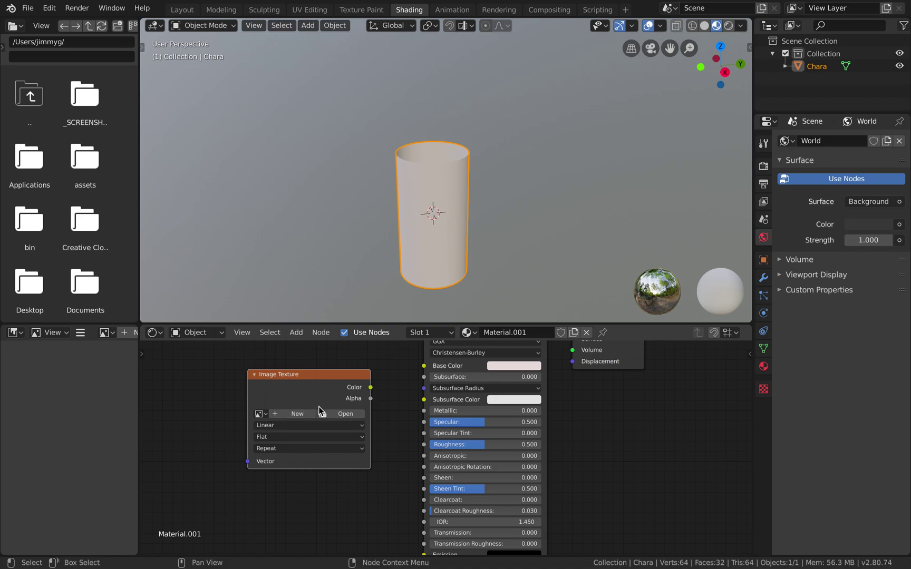
Create a blank 1024 x 1024 px image in the texture node, link its Color to Base Color, and save the file.
click(298, 414)
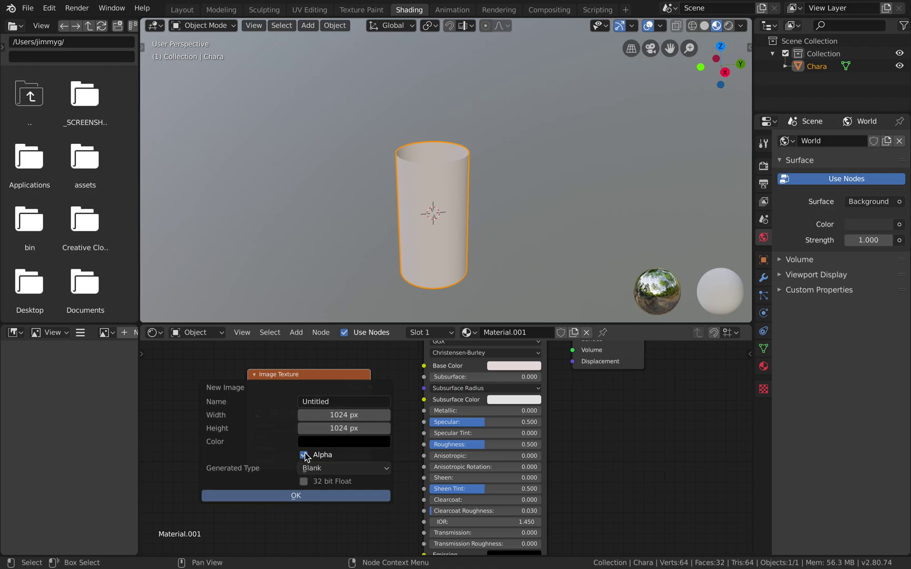
click(303, 495)
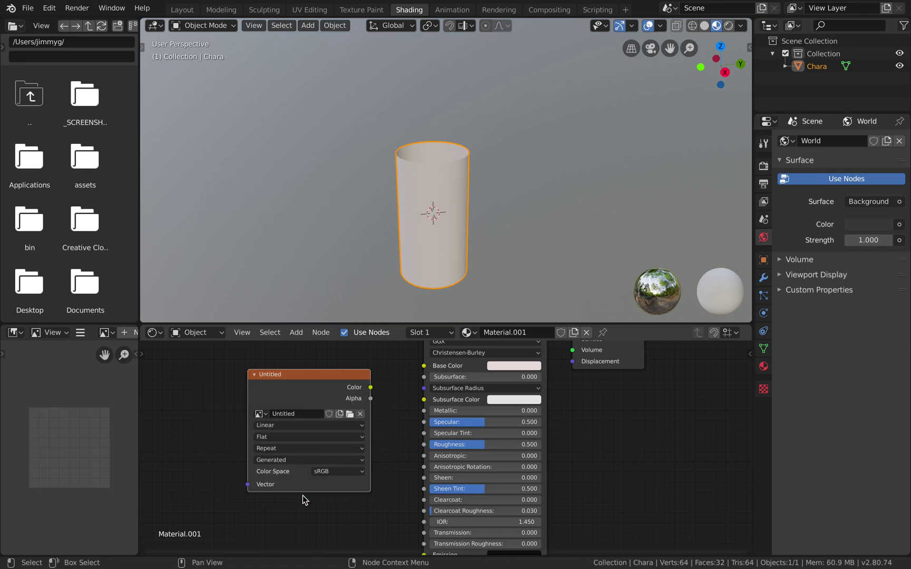
drag(370, 388, 423, 366)
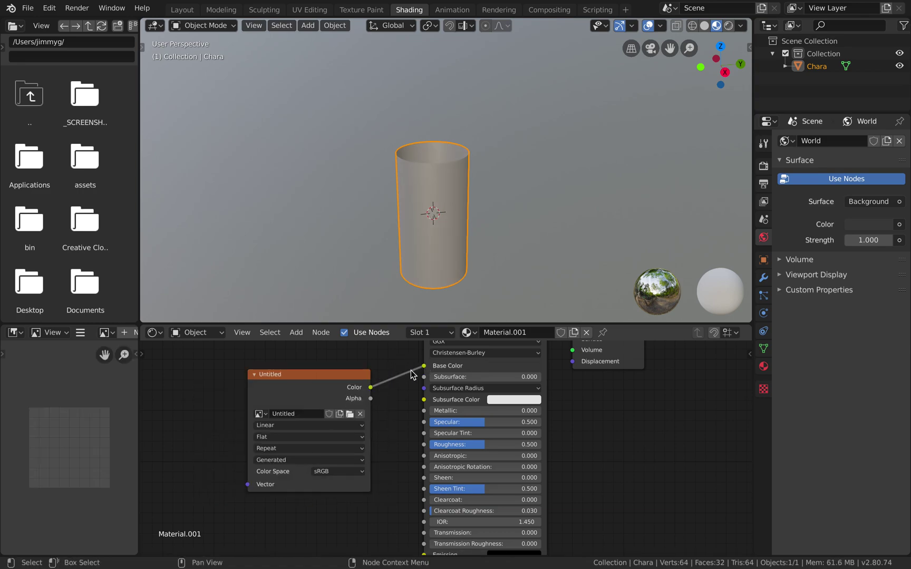
key(ctrl+s)
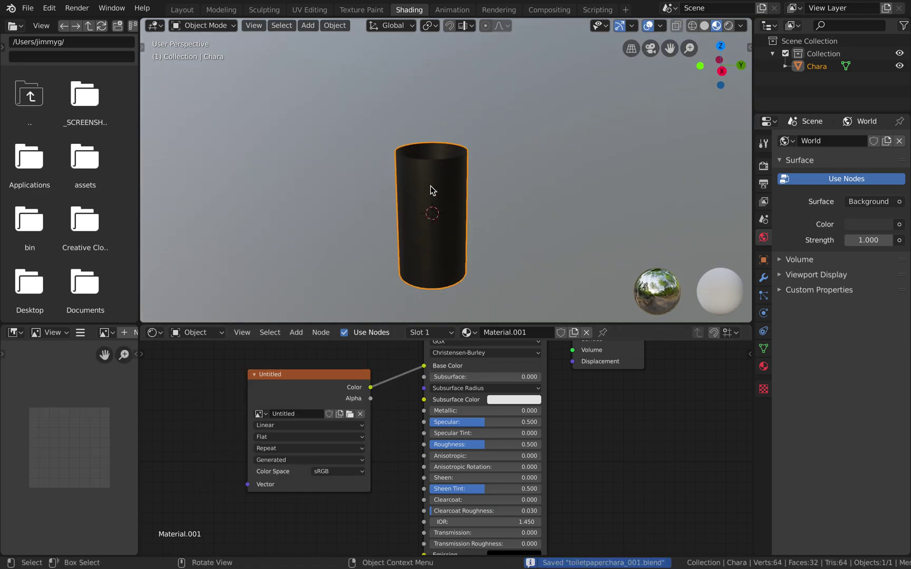
Switch to the Texture Paint workspace and widen the image editor until the whole texture fits.
click(376, 13)
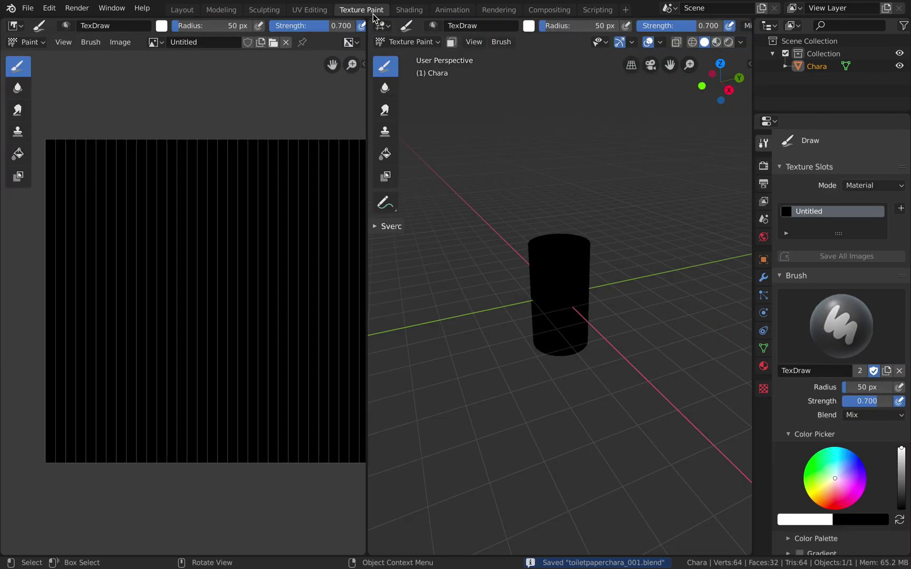
drag(367, 116, 407, 116)
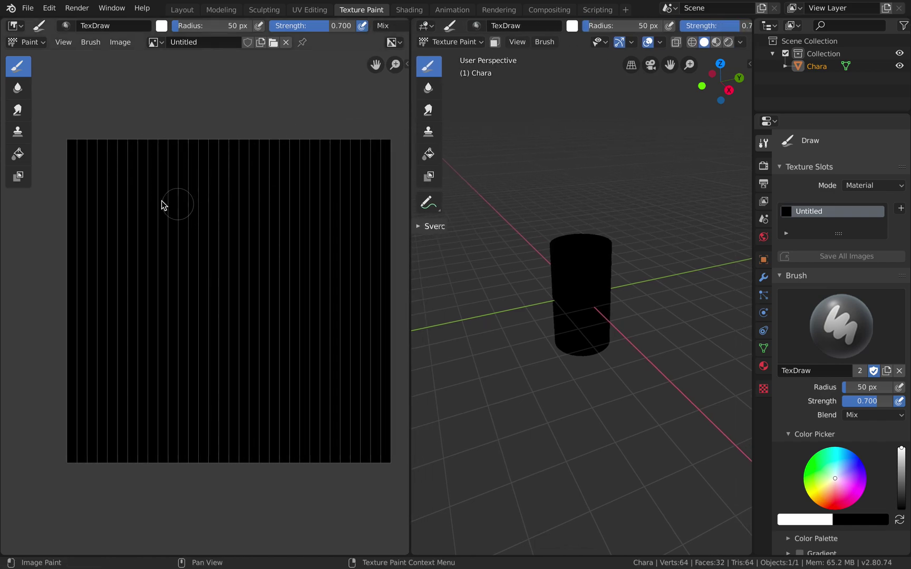
scroll(549, 313, down, 5)
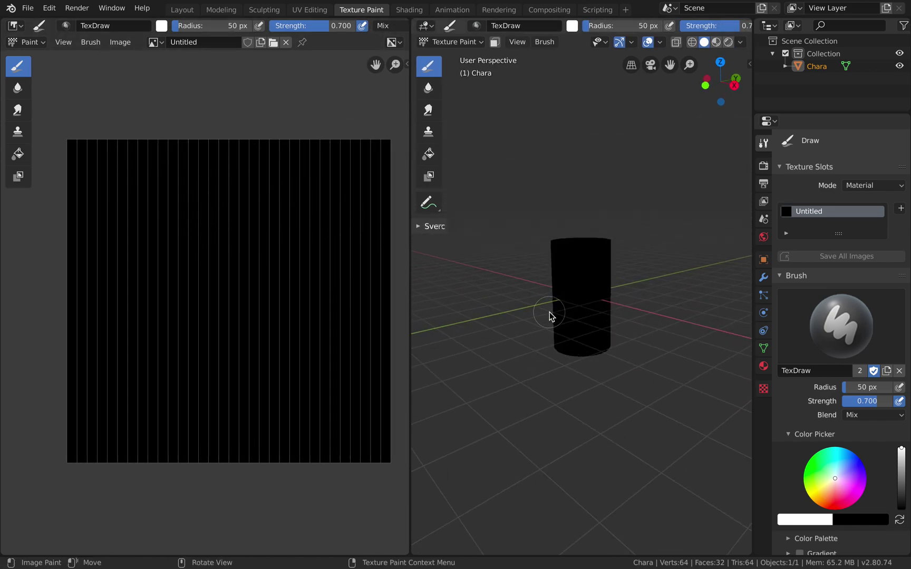
scroll(549, 312, up, 3)
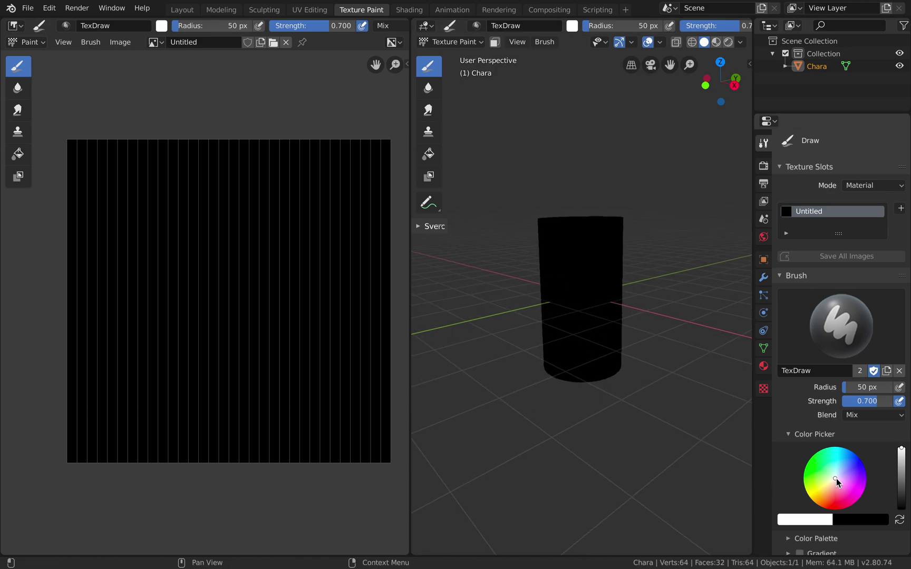
Set the Draw brush to a pale cream color and paint the cylinder's surface all the way around.
mouse_move(836, 478)
mouse_down()
mouse_move(809, 495)
mouse_move(837, 461)
mouse_move(836, 477)
mouse_up()
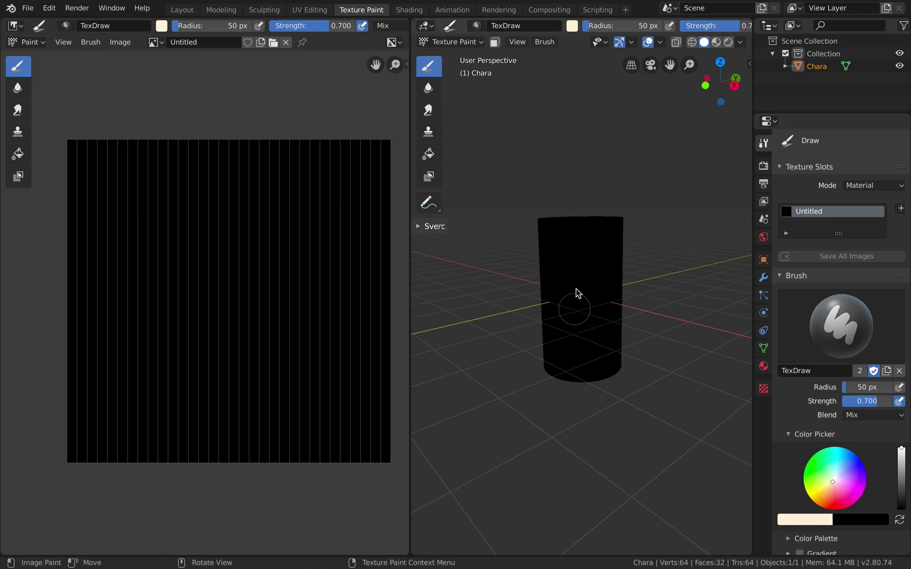
mouse_move(538, 228)
mouse_down()
mouse_move(494, 254)
mouse_move(582, 250)
mouse_move(506, 318)
mouse_move(592, 293)
mouse_move(524, 376)
mouse_move(545, 386)
mouse_move(633, 354)
mouse_up()
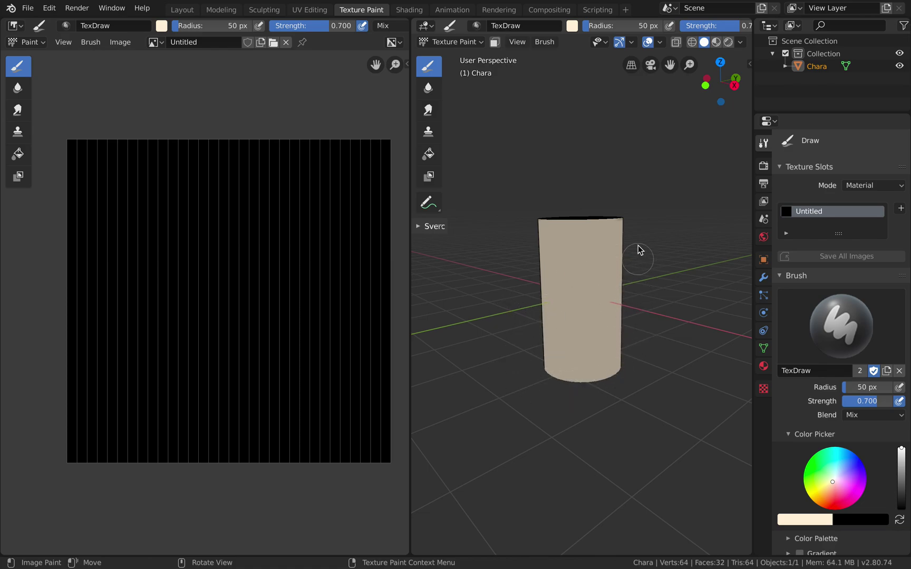
mouse_move(634, 252)
middle_down()
mouse_move(664, 252)
mouse_move(606, 243)
middle_up()
mouse_move(606, 242)
mouse_down()
mouse_move(583, 246)
mouse_move(558, 226)
mouse_move(581, 266)
mouse_move(553, 336)
mouse_move(642, 326)
mouse_move(563, 366)
mouse_move(576, 323)
mouse_move(559, 273)
mouse_up()
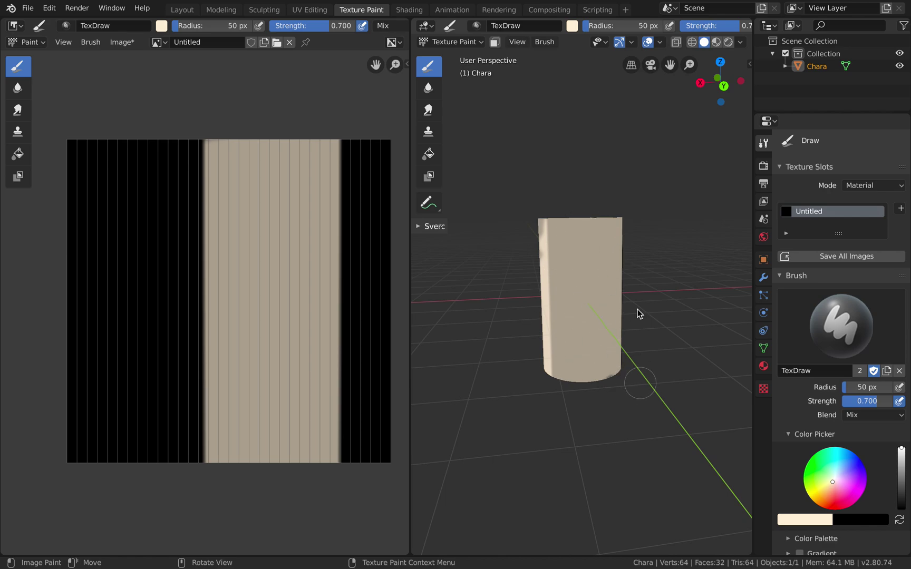
mouse_move(502, 368)
mouse_down()
mouse_move(586, 378)
mouse_move(587, 388)
mouse_move(641, 315)
mouse_move(559, 315)
mouse_move(532, 234)
mouse_move(533, 315)
mouse_move(637, 226)
mouse_up()
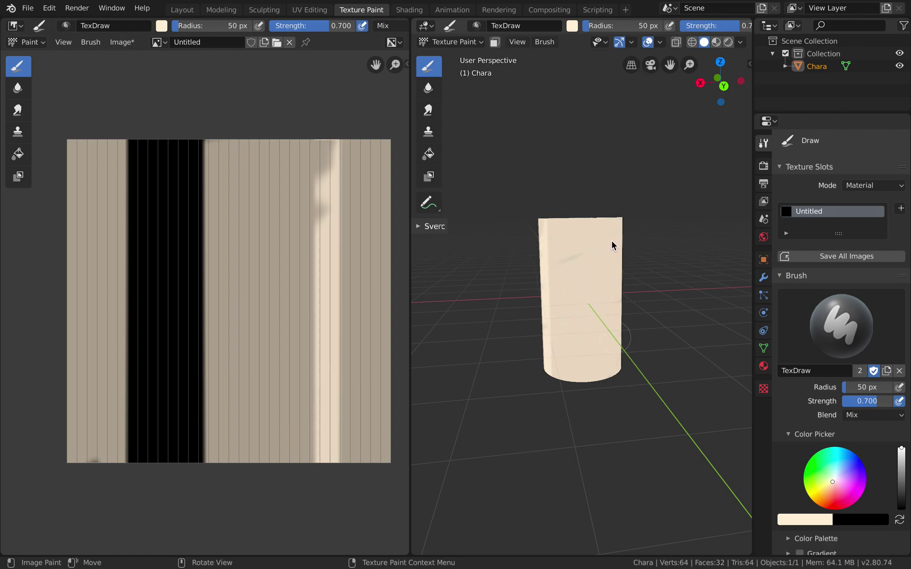
middle_drag(641, 314, 638, 314)
mouse_move(626, 252)
mouse_down()
mouse_move(525, 260)
mouse_move(614, 299)
mouse_move(583, 389)
mouse_up()
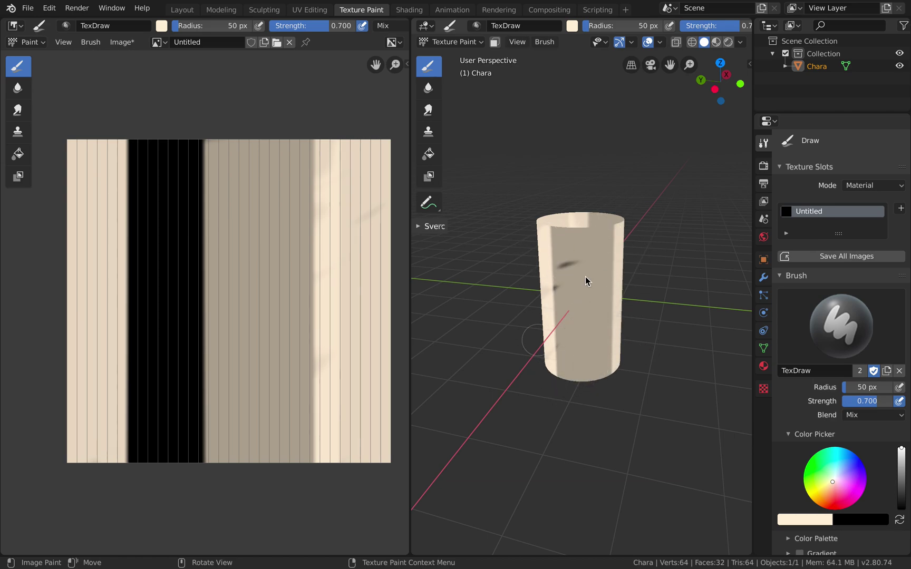
mouse_move(585, 276)
mouse_down()
mouse_move(538, 266)
mouse_move(526, 280)
mouse_up()
mouse_move(556, 247)
mouse_down()
mouse_move(524, 277)
mouse_move(586, 280)
mouse_move(584, 349)
mouse_move(660, 309)
mouse_move(598, 357)
mouse_up()
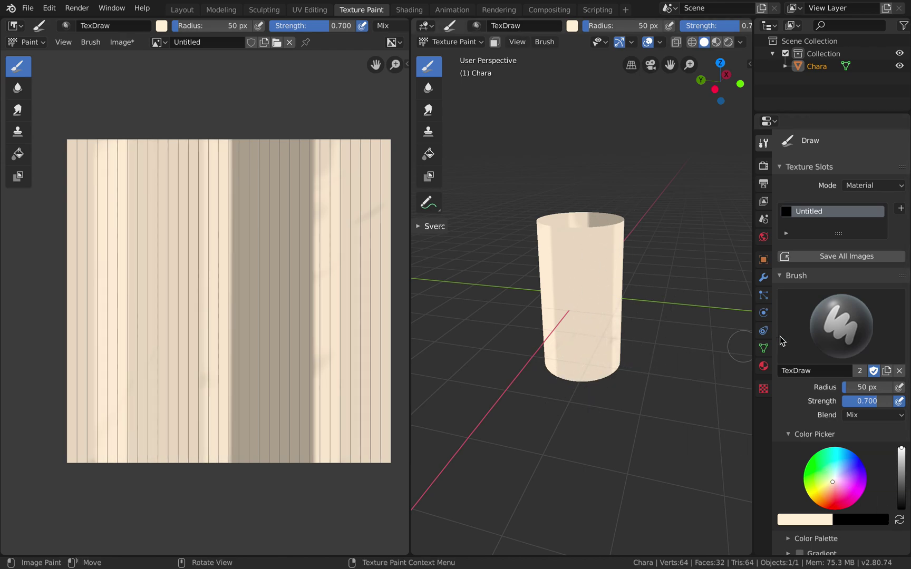
middle_drag(740, 310, 695, 286)
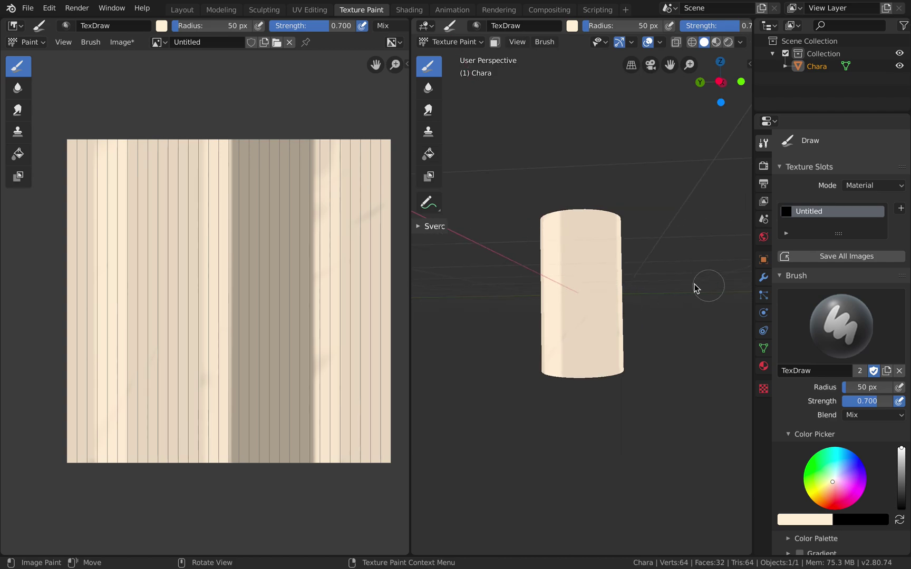
middle_drag(632, 306, 517, 266)
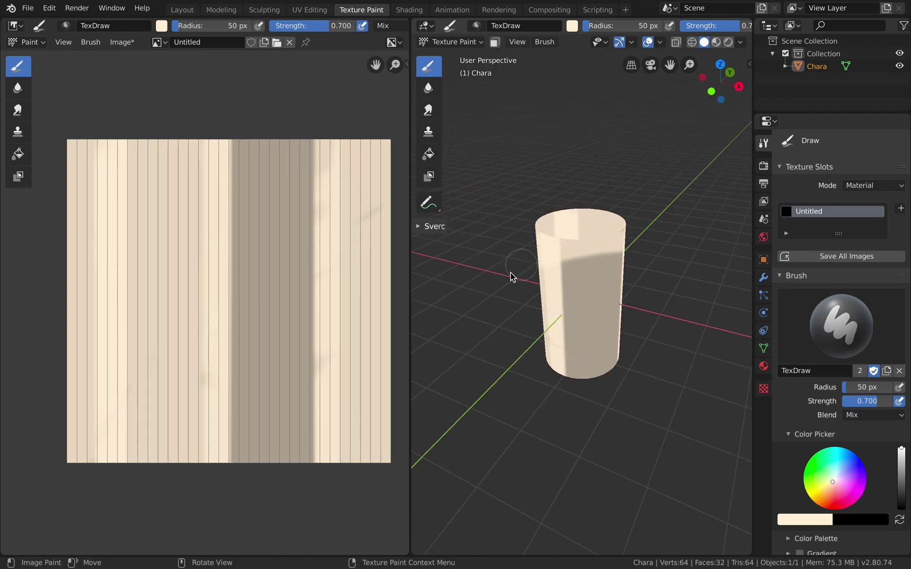
drag(617, 300, 612, 352)
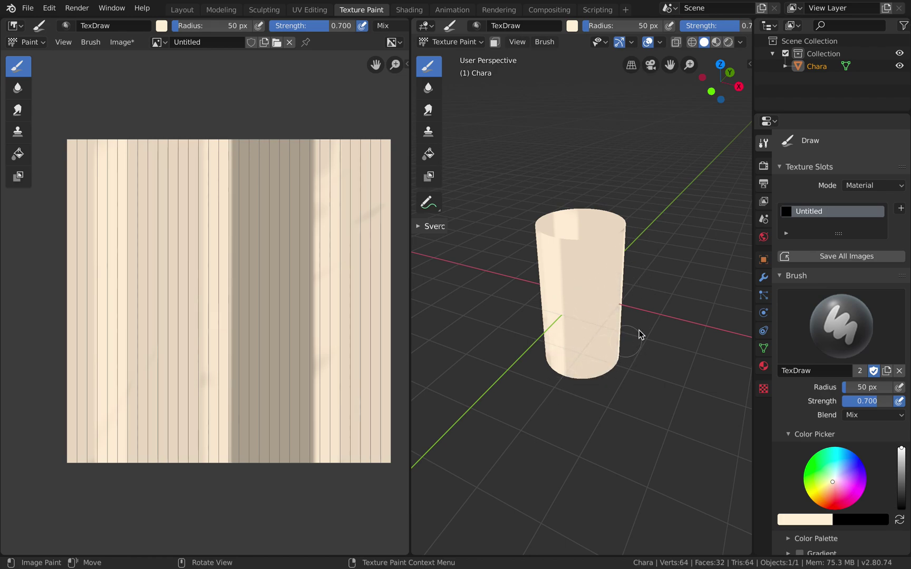
drag(583, 216, 584, 355)
middle_drag(624, 362, 630, 355)
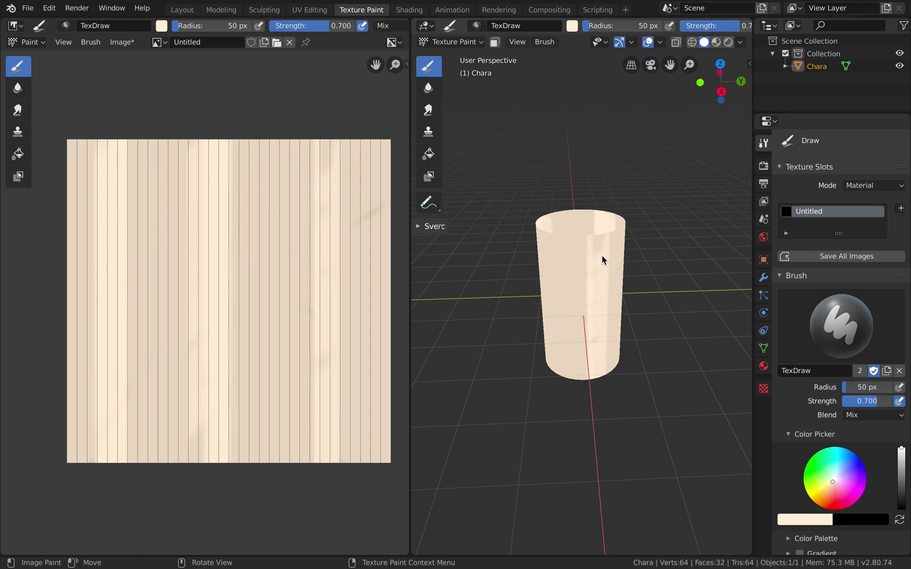
mouse_move(535, 239)
mouse_down()
mouse_move(631, 240)
mouse_move(612, 378)
mouse_up()
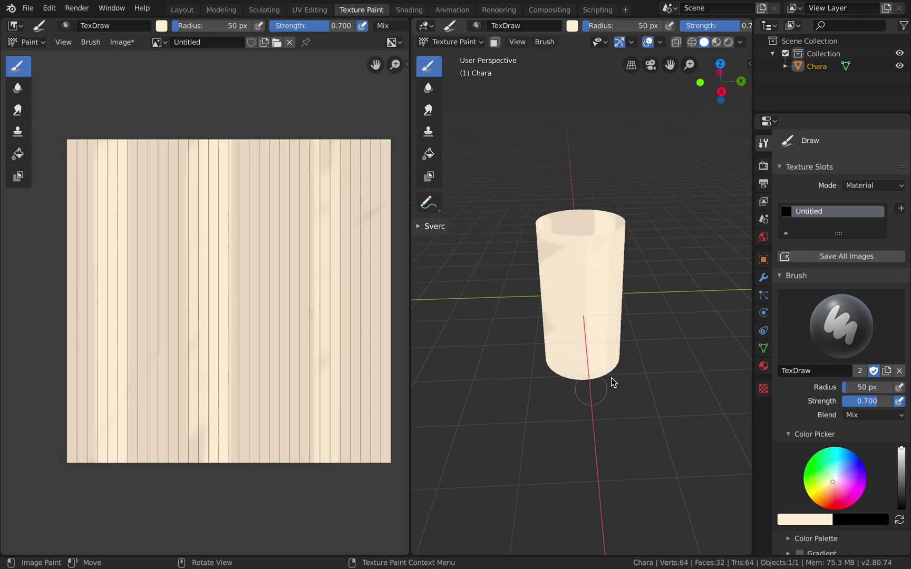
middle_drag(645, 346, 647, 343)
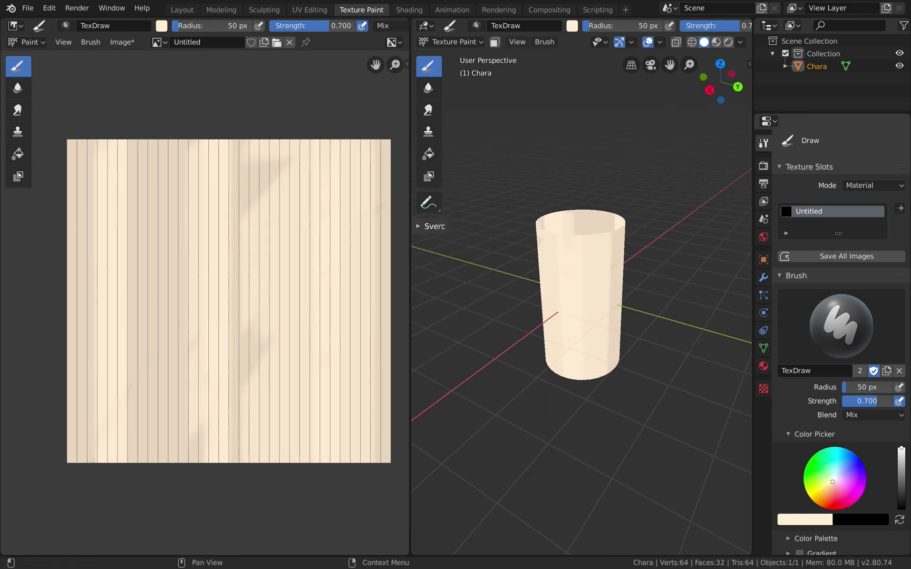
Change the brush color to light green and paint over the cylinder's surface from all sides.
mouse_move(832, 471)
mouse_down()
mouse_move(826, 480)
mouse_move(823, 471)
mouse_up()
mouse_move(586, 231)
mouse_down()
mouse_move(520, 298)
mouse_move(643, 272)
mouse_move(544, 366)
mouse_move(609, 393)
mouse_move(655, 361)
mouse_up()
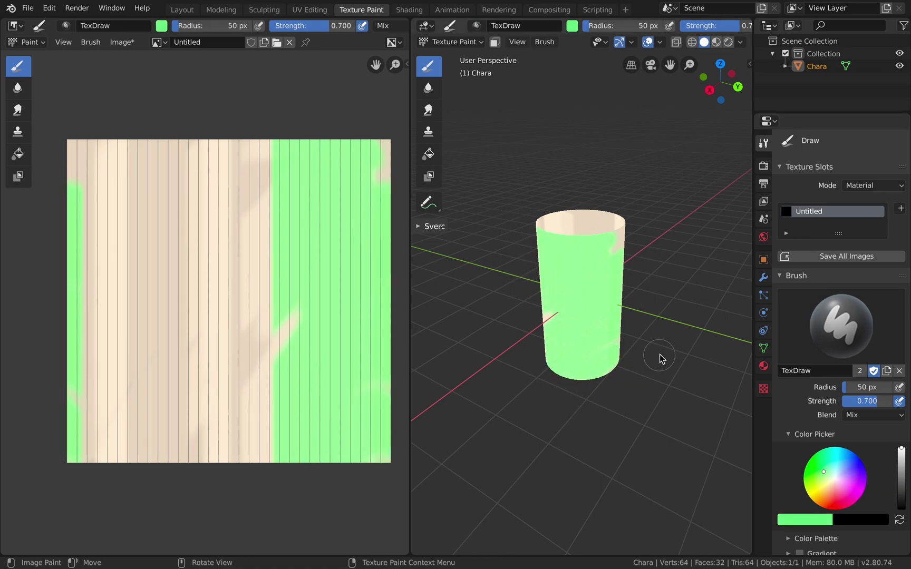
middle_drag(659, 354, 566, 359)
mouse_move(586, 230)
mouse_down()
mouse_move(557, 311)
mouse_move(616, 349)
mouse_move(571, 360)
mouse_up()
mouse_move(571, 360)
middle_down()
mouse_move(662, 279)
mouse_move(647, 274)
middle_up()
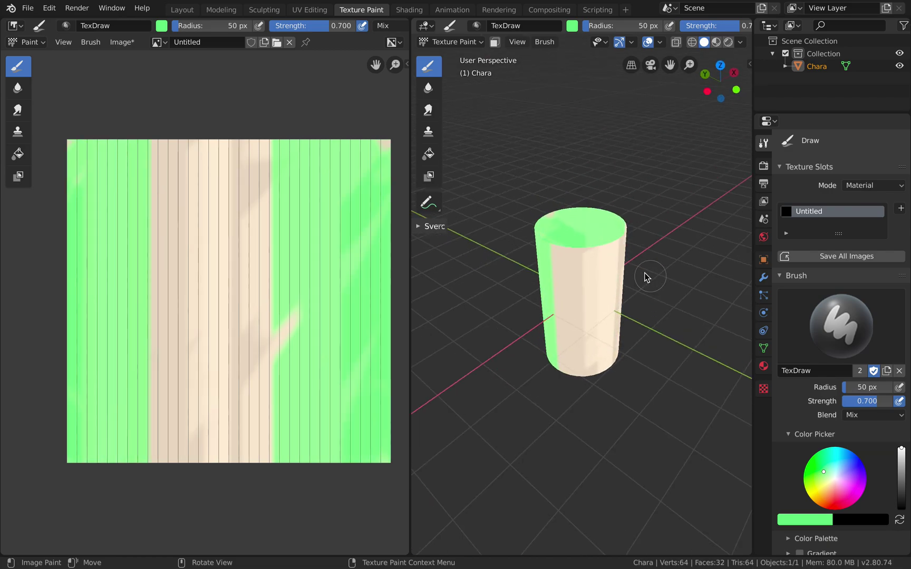
mouse_move(646, 274)
mouse_down()
mouse_move(508, 289)
mouse_move(636, 285)
mouse_move(556, 311)
mouse_move(609, 362)
mouse_move(567, 341)
mouse_up()
middle_drag(701, 244, 698, 245)
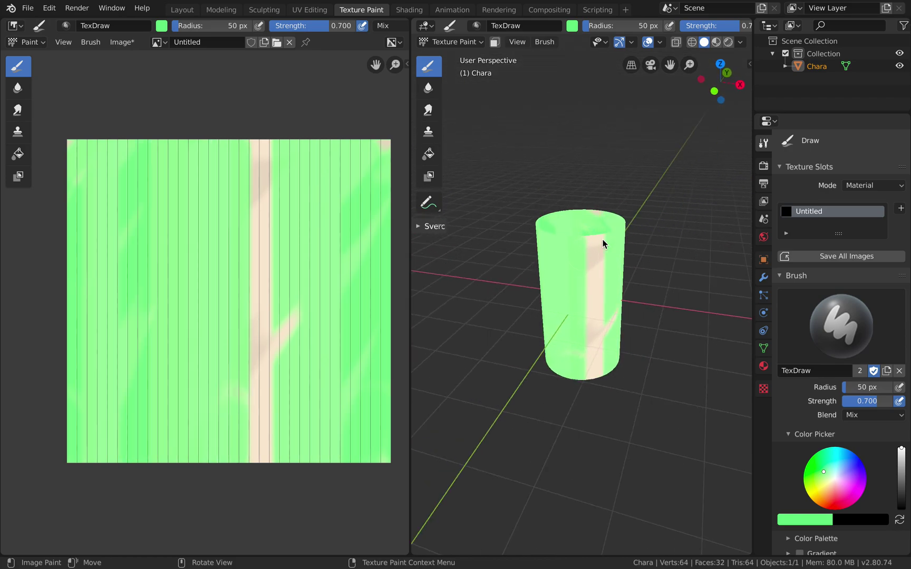
drag(532, 275, 671, 321)
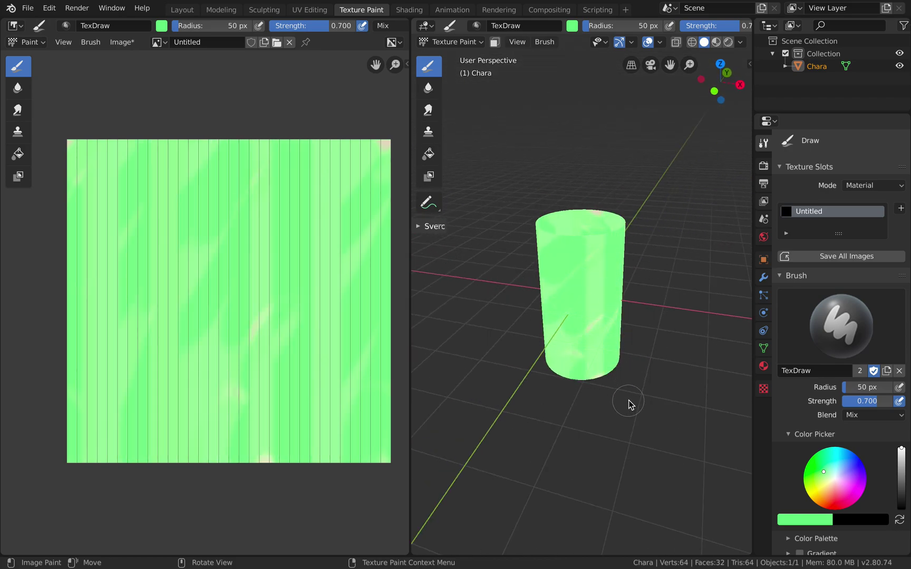
Paint a large crimson eye on the upper part of the cylinder and a black pupil inside it.
middle_drag(628, 400, 642, 410)
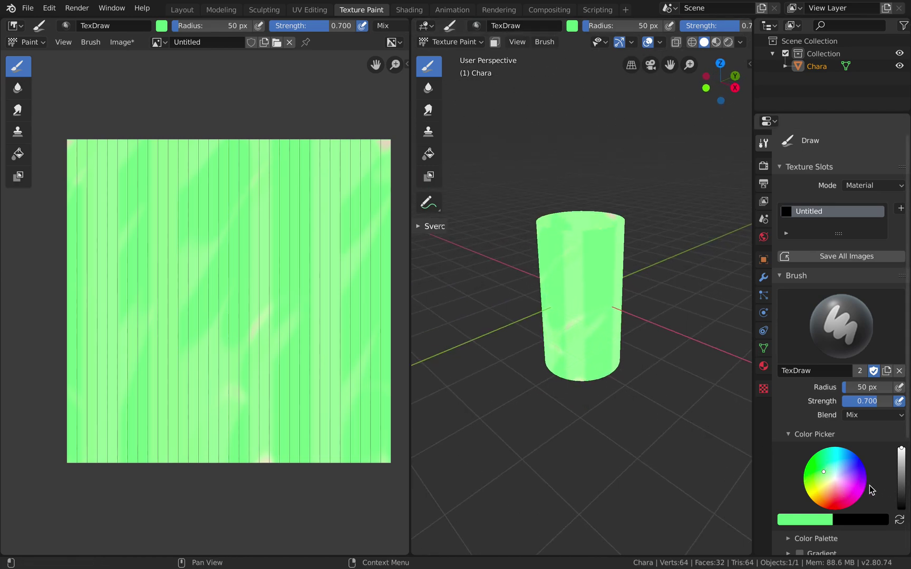
click(831, 480)
drag(831, 481, 840, 503)
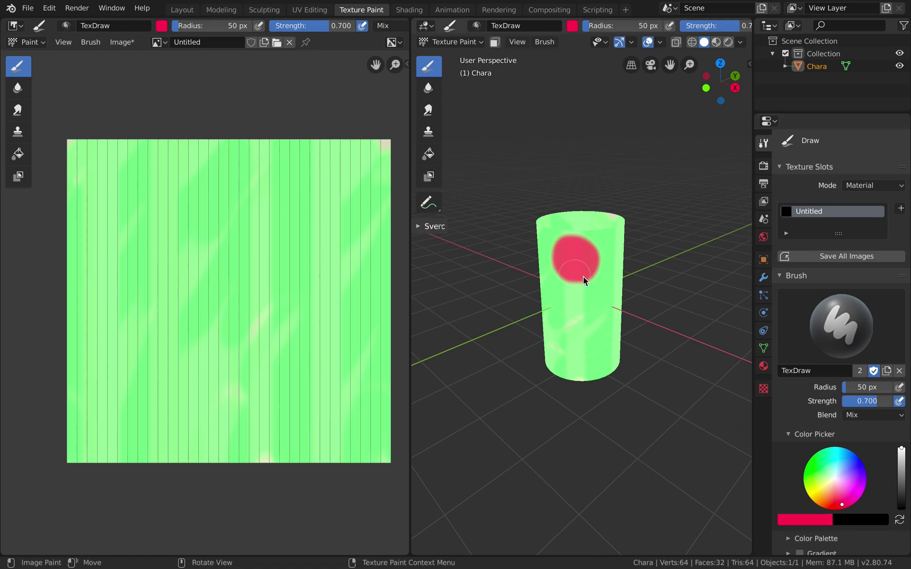
drag(581, 273, 580, 265)
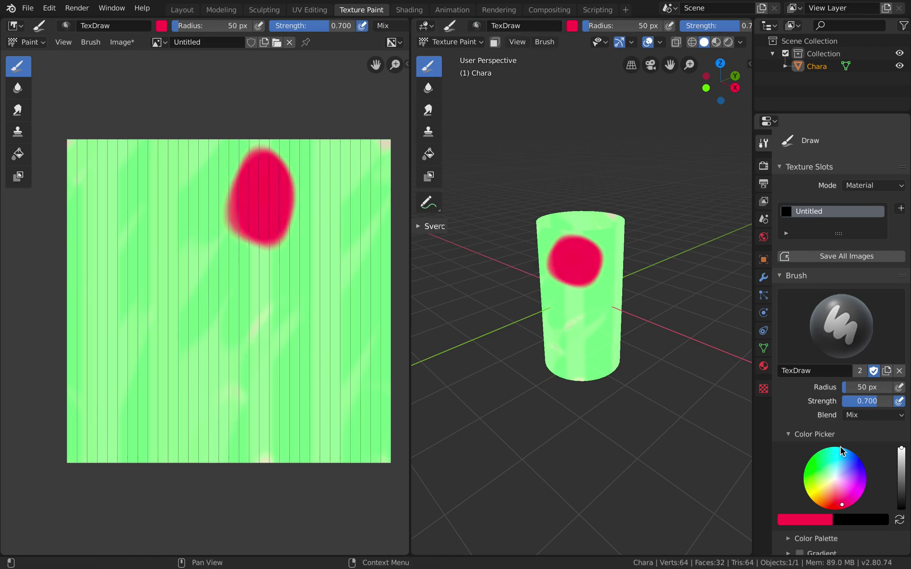
drag(901, 449, 902, 509)
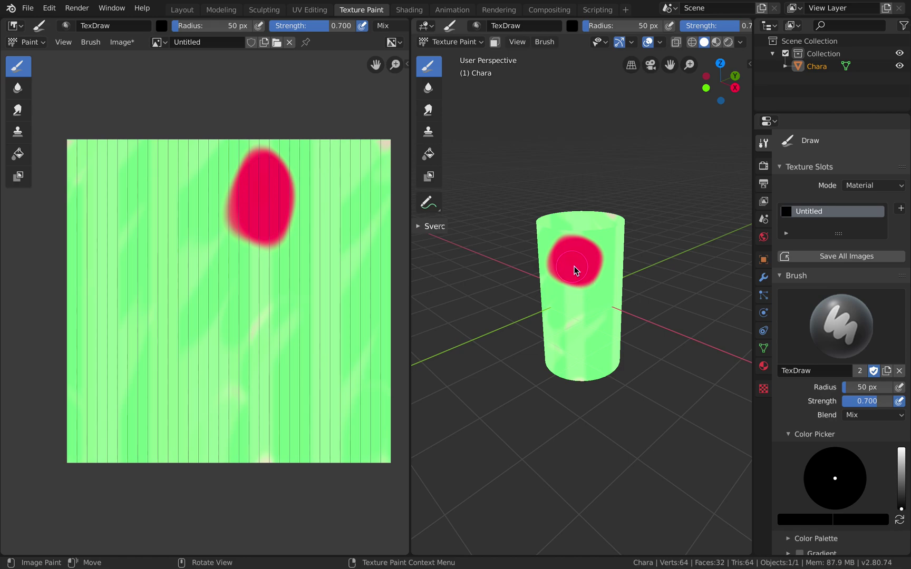
drag(574, 270, 580, 269)
Set the brush color to white and its radius to 20 px, and dab a small highlight in the pupil.
click(901, 452)
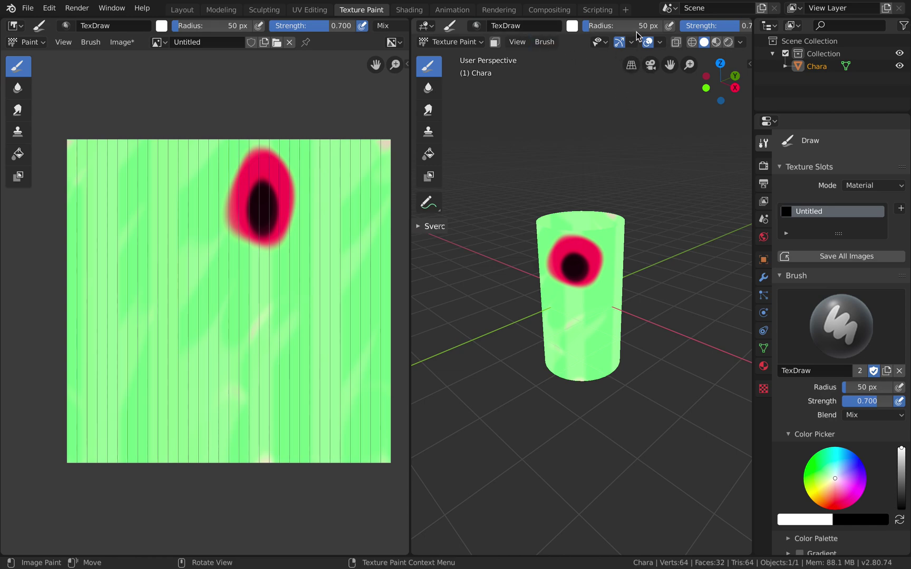
click(616, 25)
text(20)
key(Return)
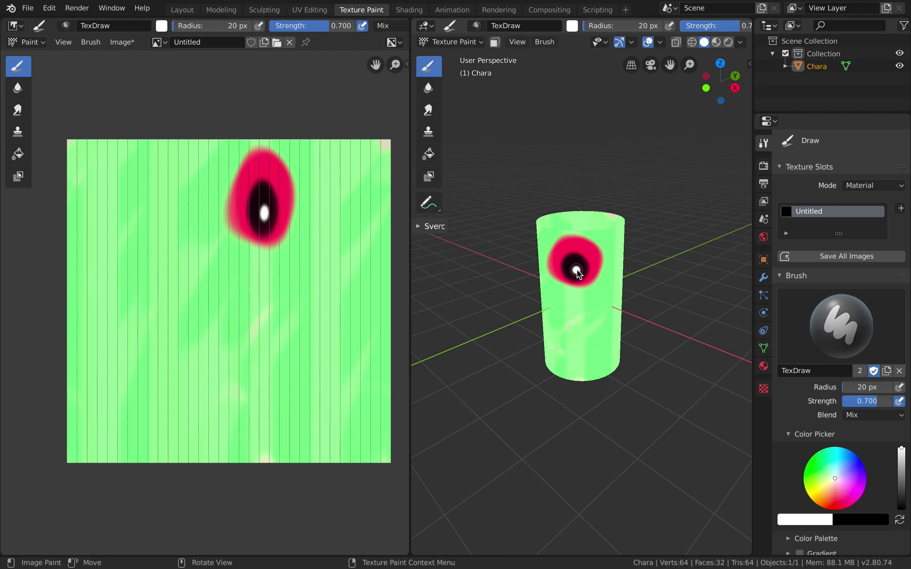
middle_drag(578, 273, 601, 299)
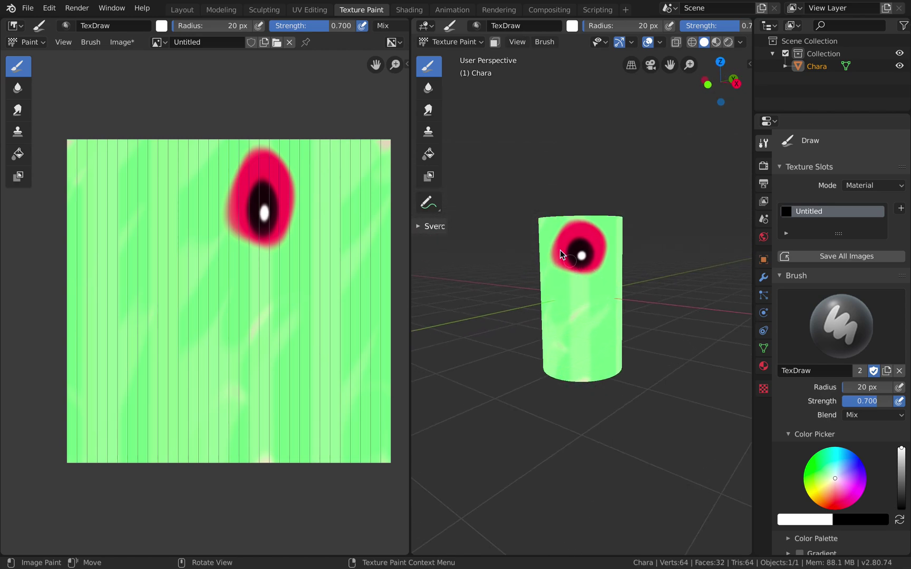
mouse_move(560, 250)
middle_down()
mouse_move(563, 260)
mouse_move(563, 252)
middle_up()
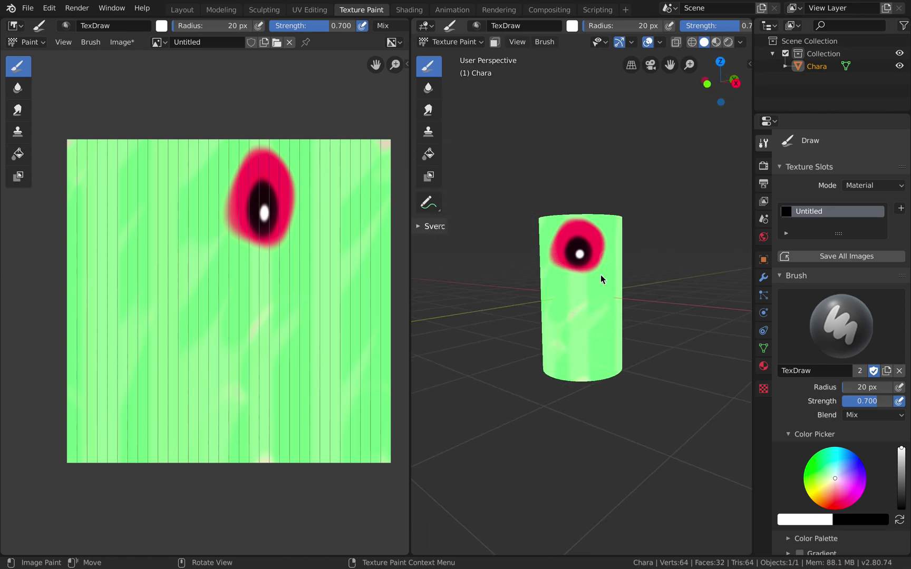
middle_drag(595, 325, 573, 328)
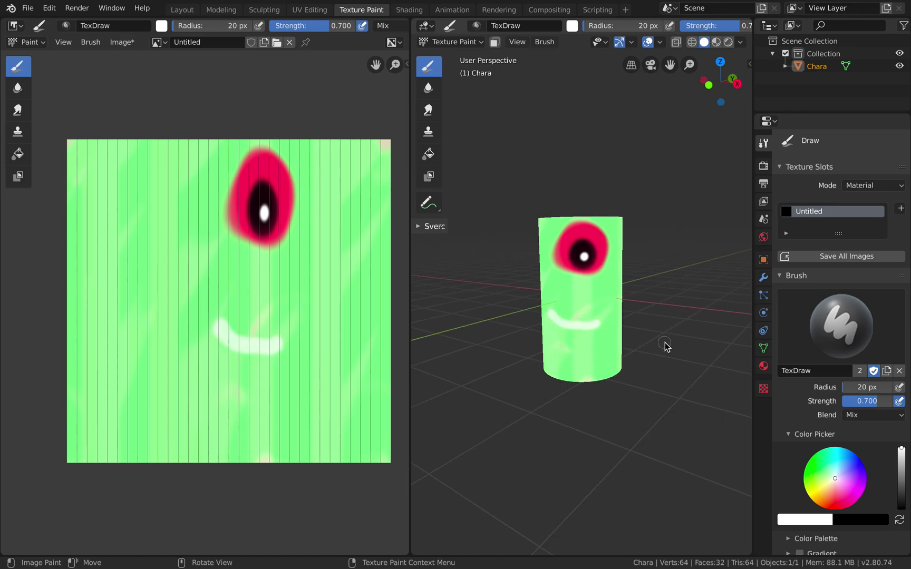
key(ctrl+z)
Paint a black smile with a pointed tooth outline below the eye and fill the tooth with white.
drag(902, 492, 901, 509)
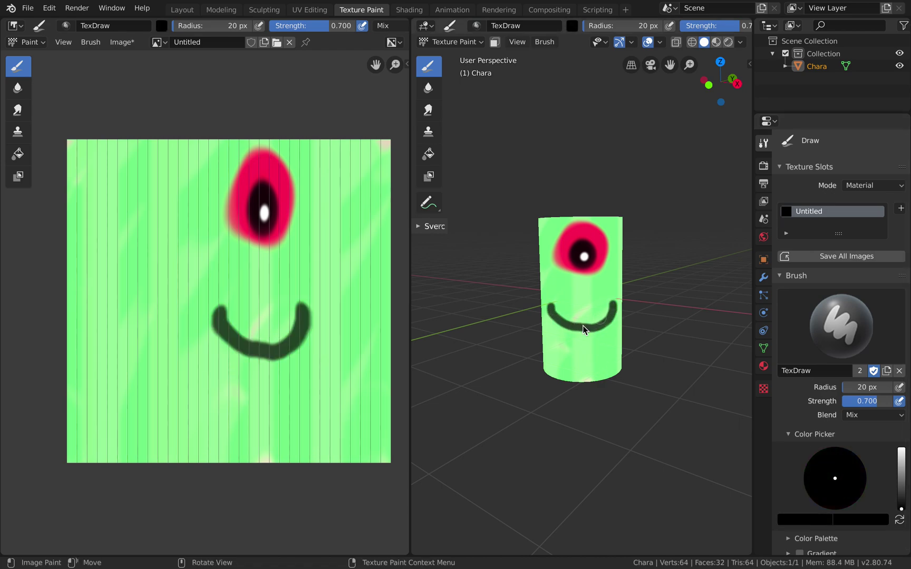
mouse_move(574, 330)
mouse_down()
mouse_move(561, 342)
mouse_move(557, 327)
mouse_up()
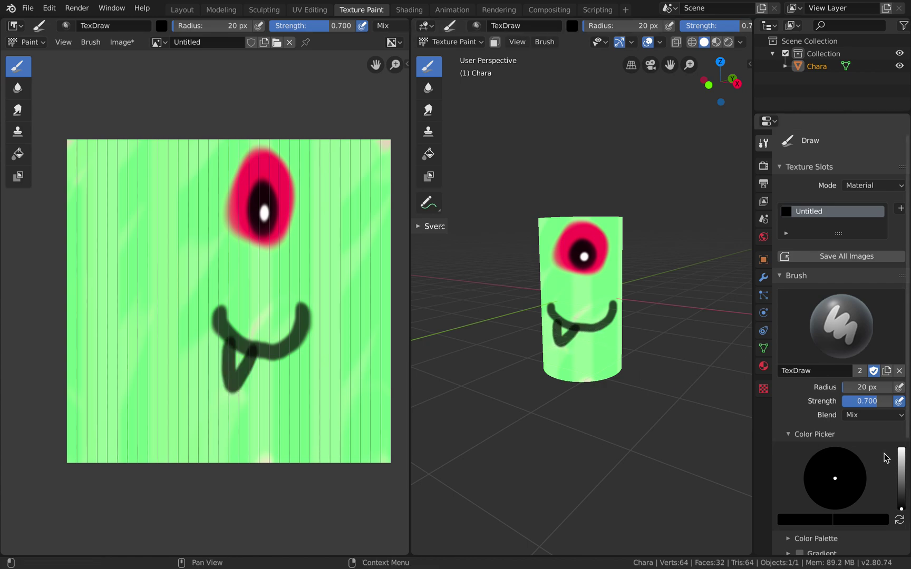
click(901, 449)
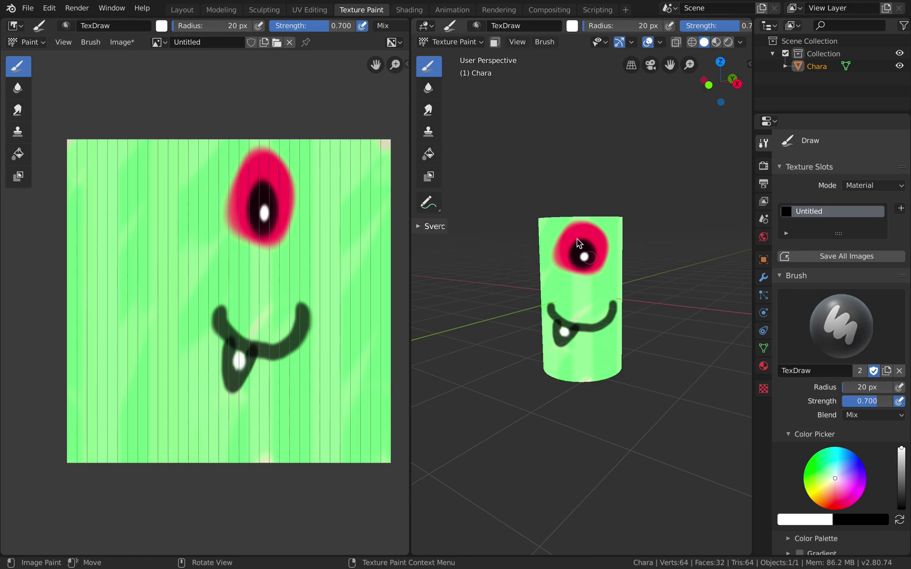
scroll(655, 272, right, 10)
scroll(655, 272, up, 5)
scroll(654, 271, left, 10)
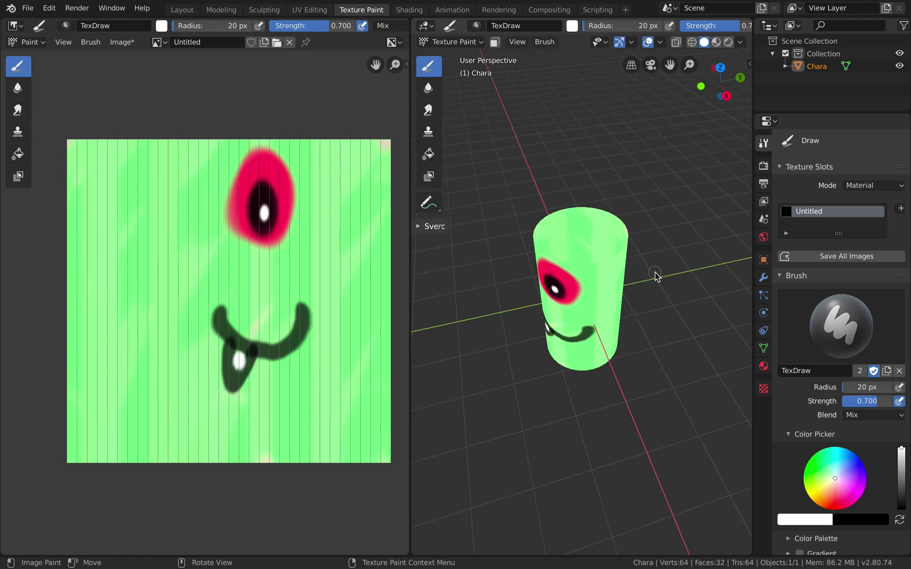
middle_drag(655, 272, 677, 264)
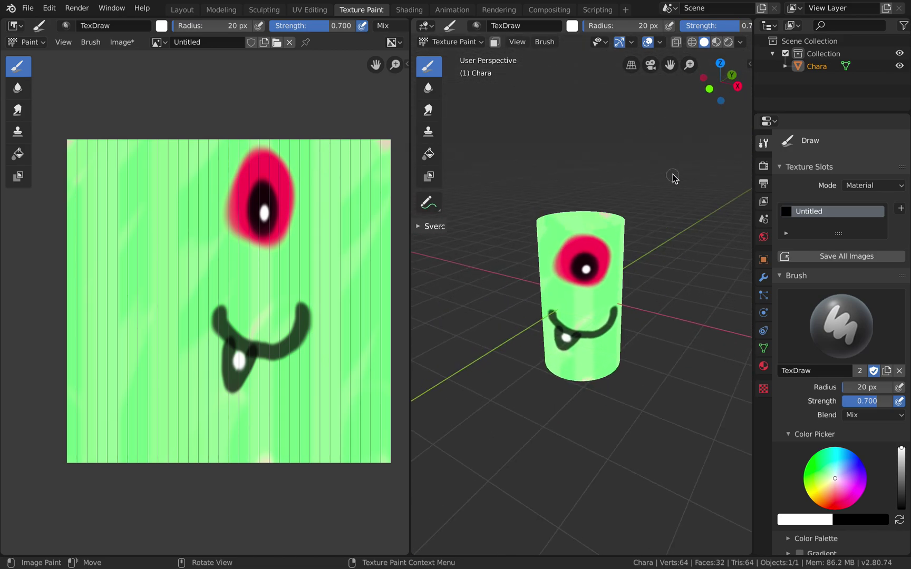
Enable Cavity in the 3D viewport's shading options and try out the Shadow option.
click(739, 42)
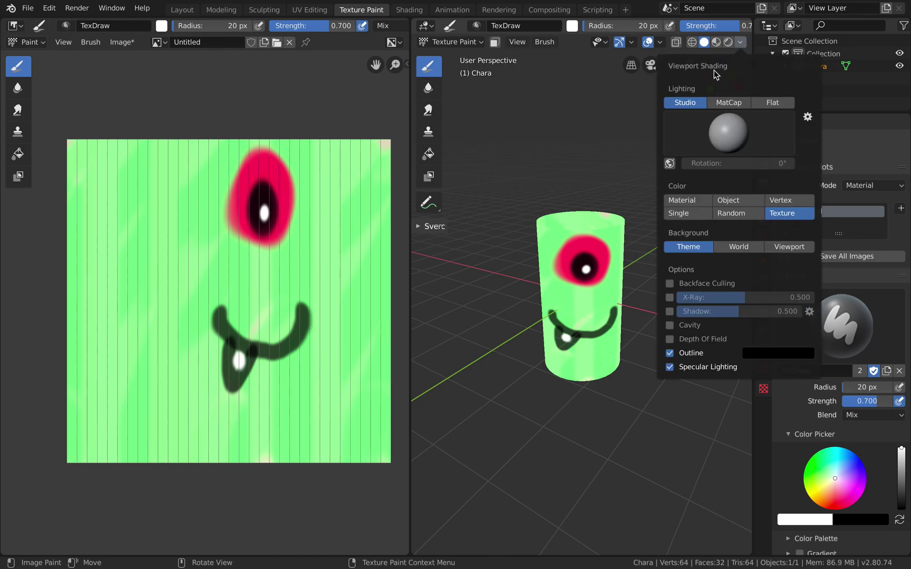
click(670, 325)
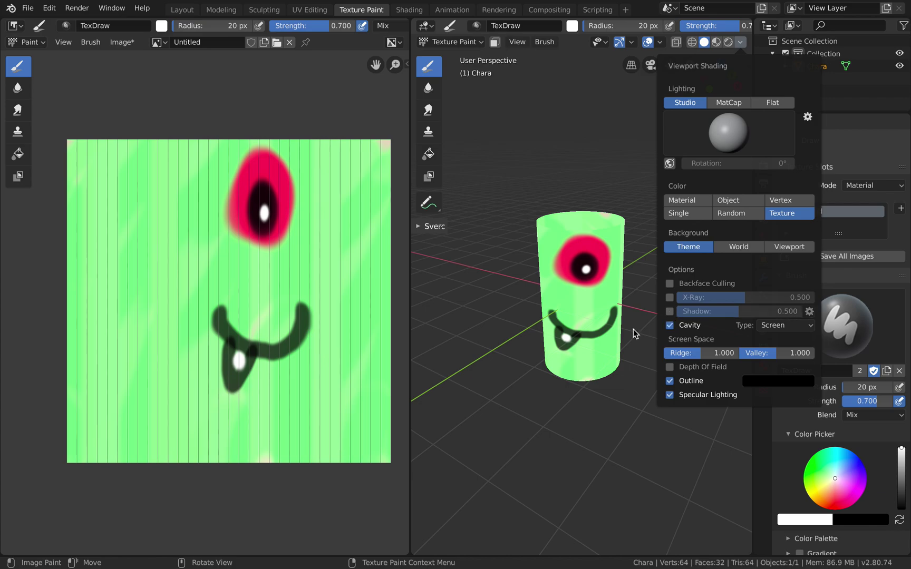
middle_drag(605, 312, 619, 275)
click(741, 42)
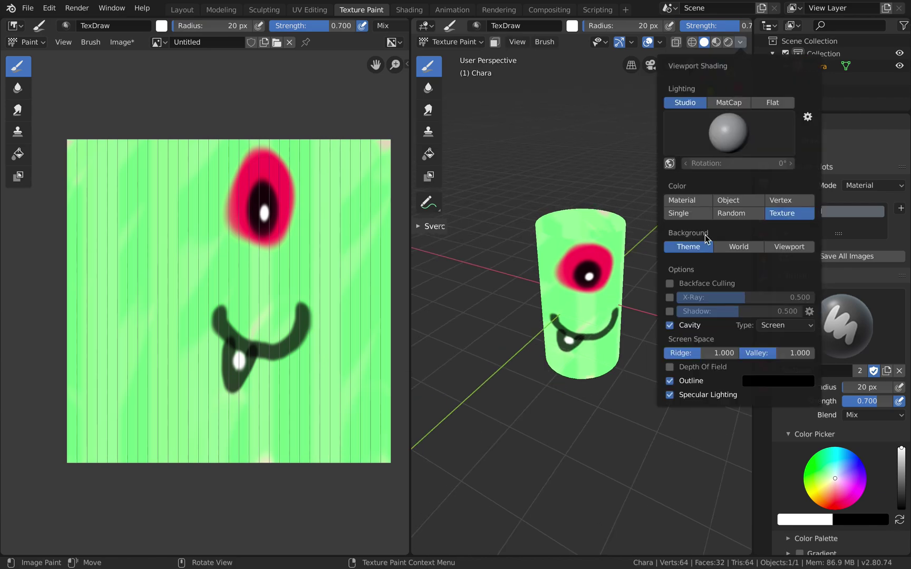
click(672, 311)
click(672, 310)
click(672, 311)
middle_drag(620, 207, 620, 209)
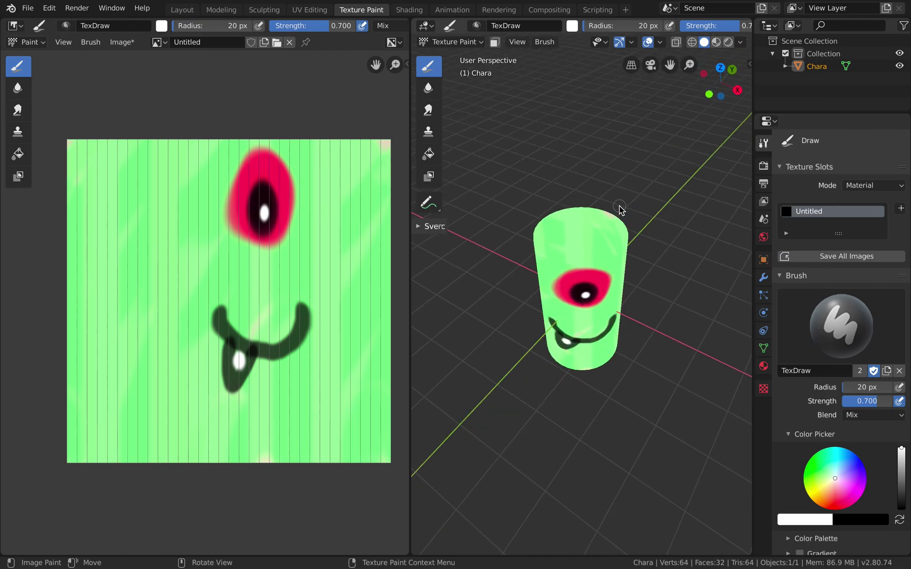
Dab a small white spot beside the upper edge of the crimson eye and save the file.
click(704, 42)
middle_drag(647, 232, 638, 235)
key(ctrl+s)
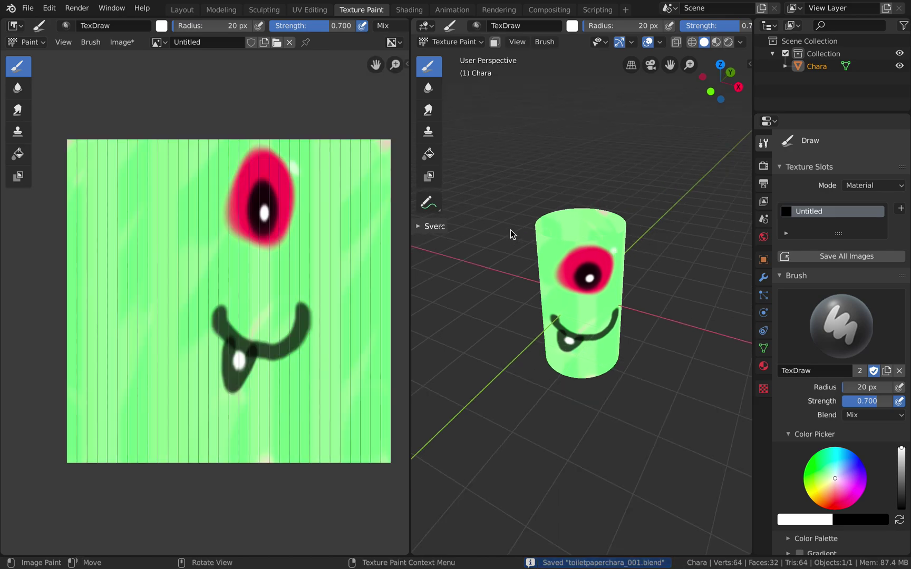
Rename the painted texture image as MonsterDiffuse.
click(196, 45)
text(Monster)
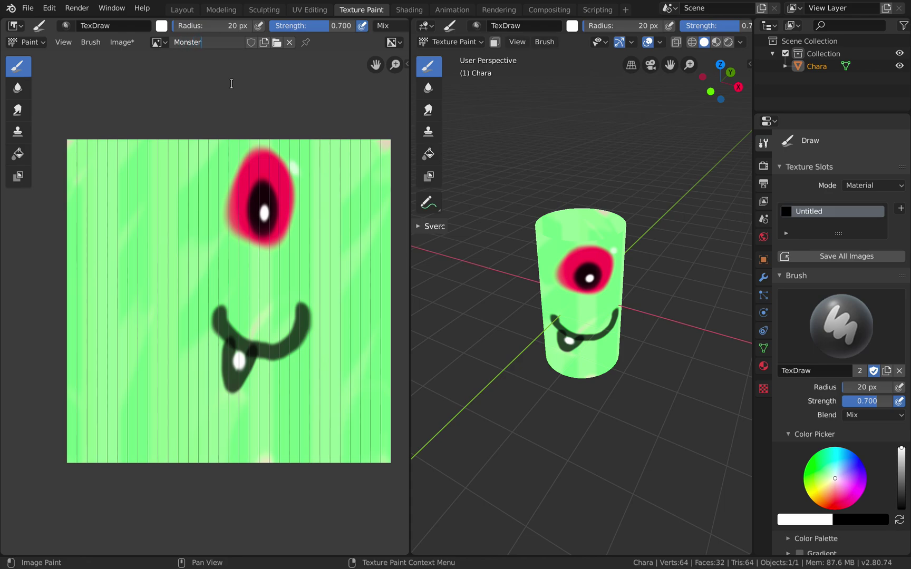
text(se)
key(Return)
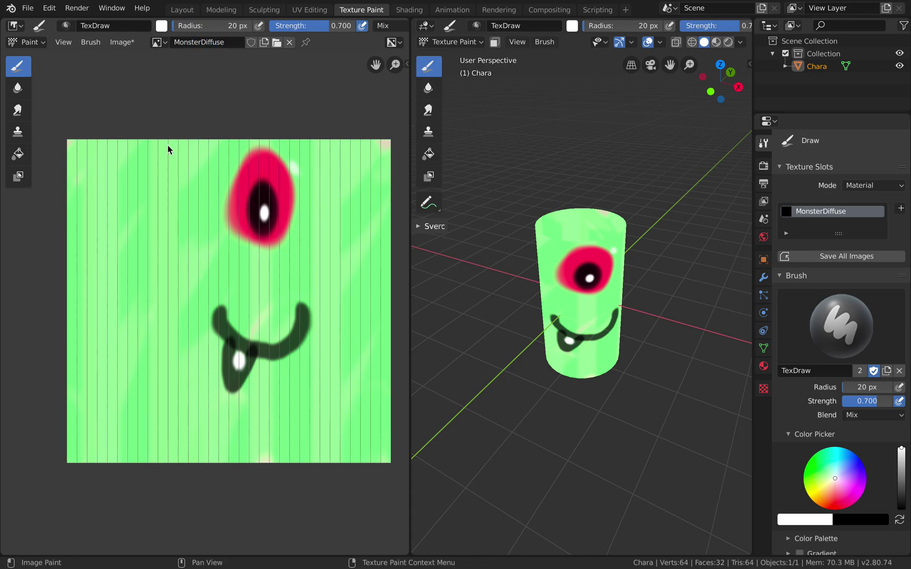
click(202, 44)
key(Return)
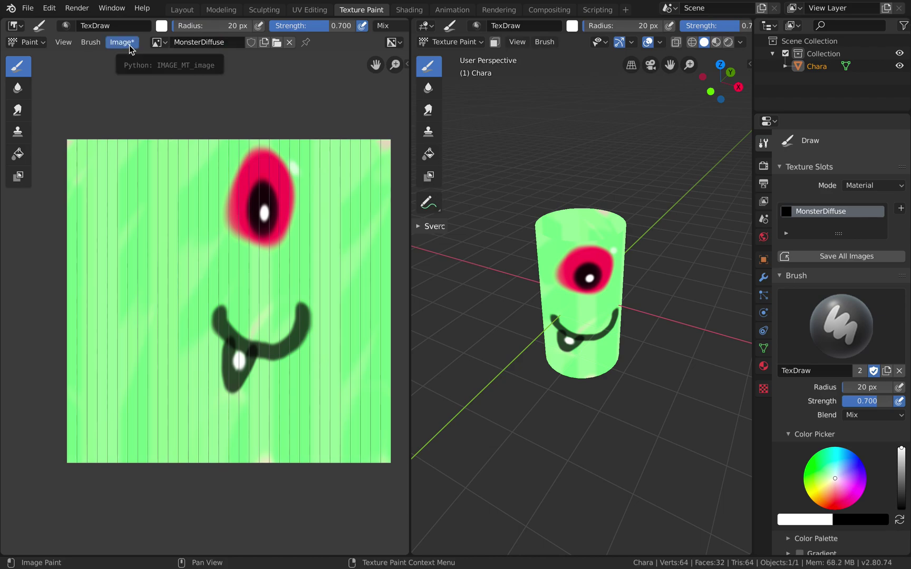
Save the texture image to the Desktop folder as MonsterDiffuse.png in PNG format.
click(128, 42)
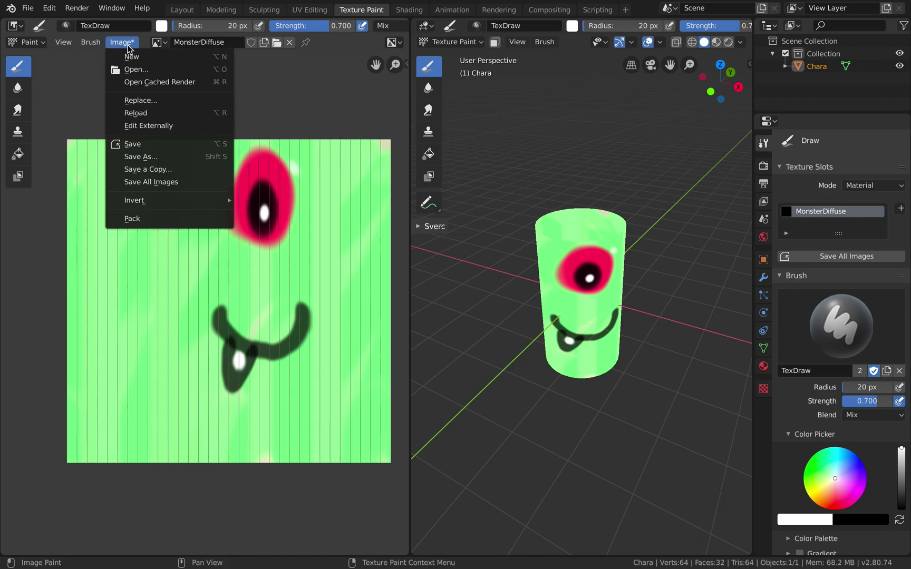
click(157, 152)
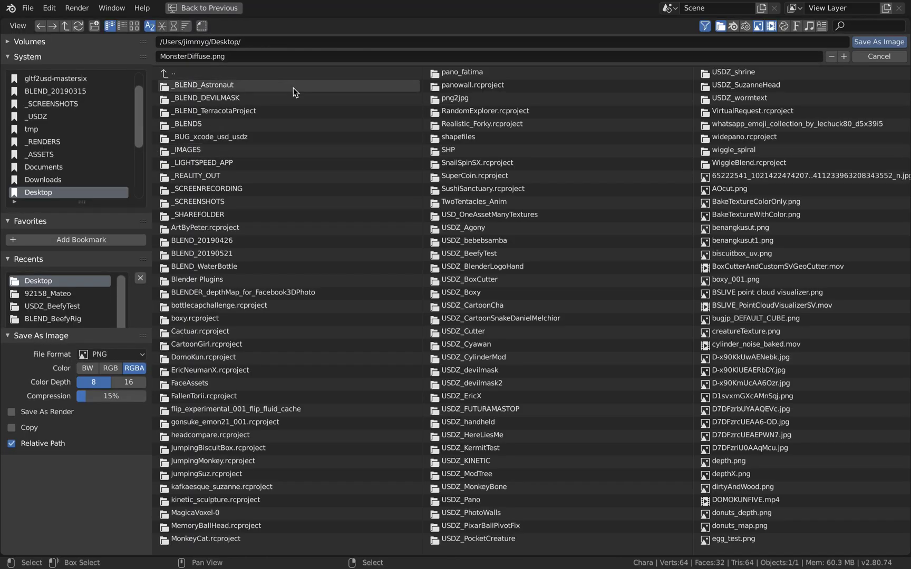
click(875, 43)
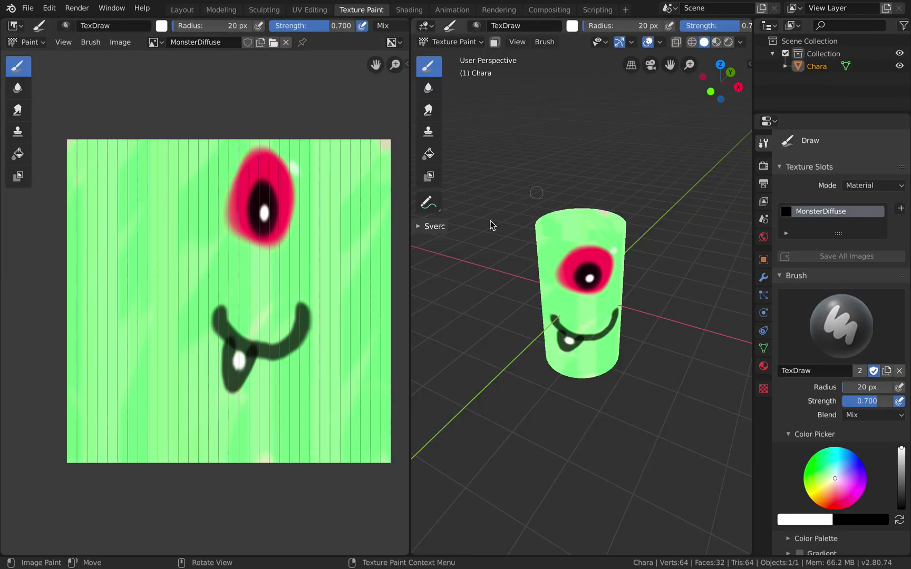
Switch to the Modeling workspace and display the cylinder with its painted texture in material preview shading.
drag(411, 226, 335, 226)
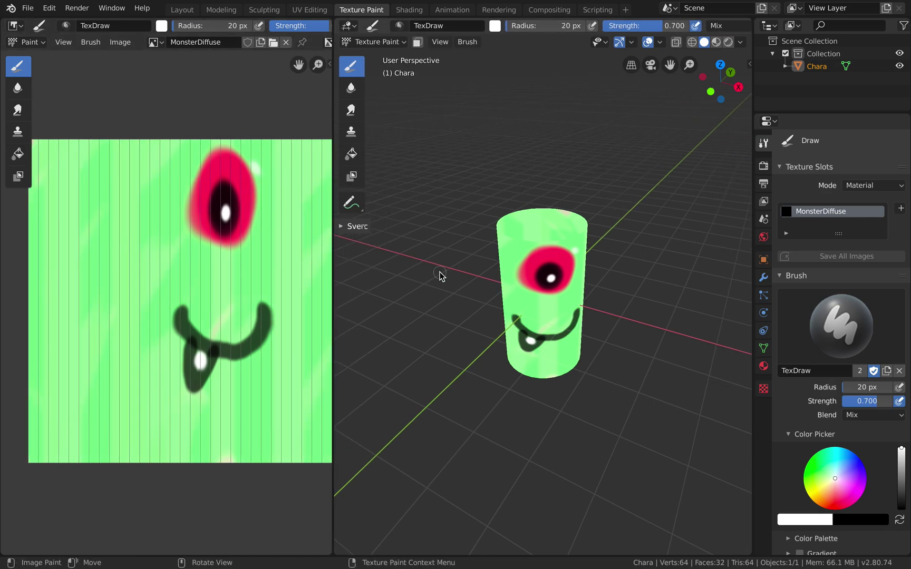
middle_drag(441, 275, 449, 282)
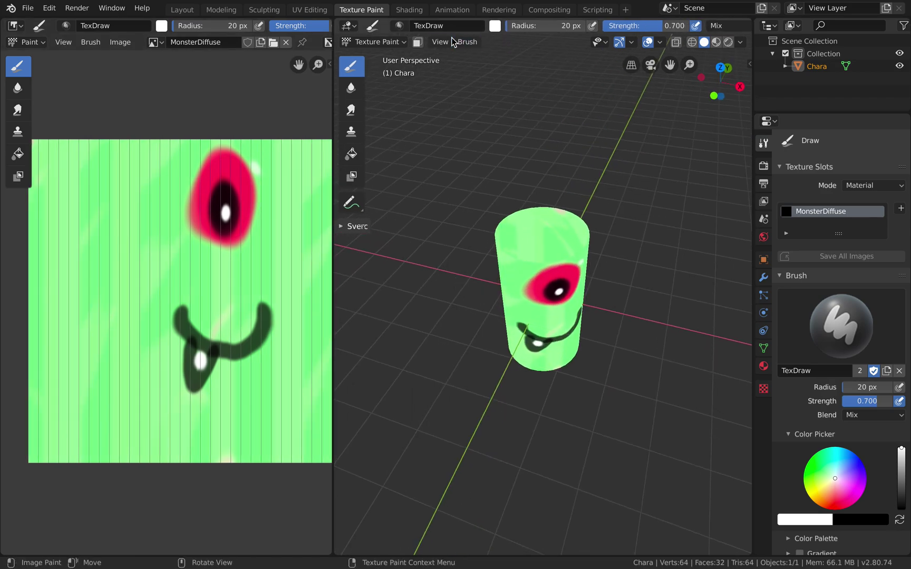
click(214, 12)
scroll(430, 220, up, 4)
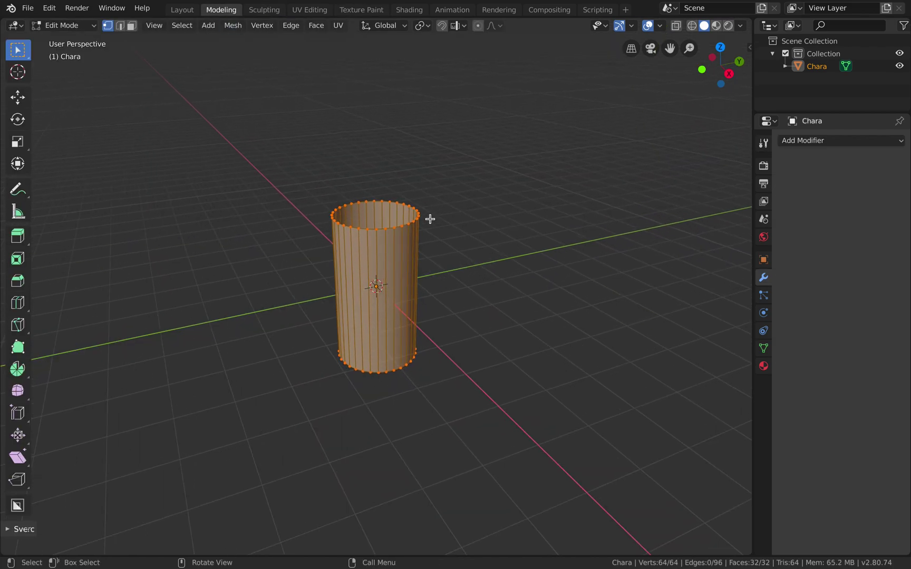
click(715, 25)
middle_drag(459, 244, 461, 248)
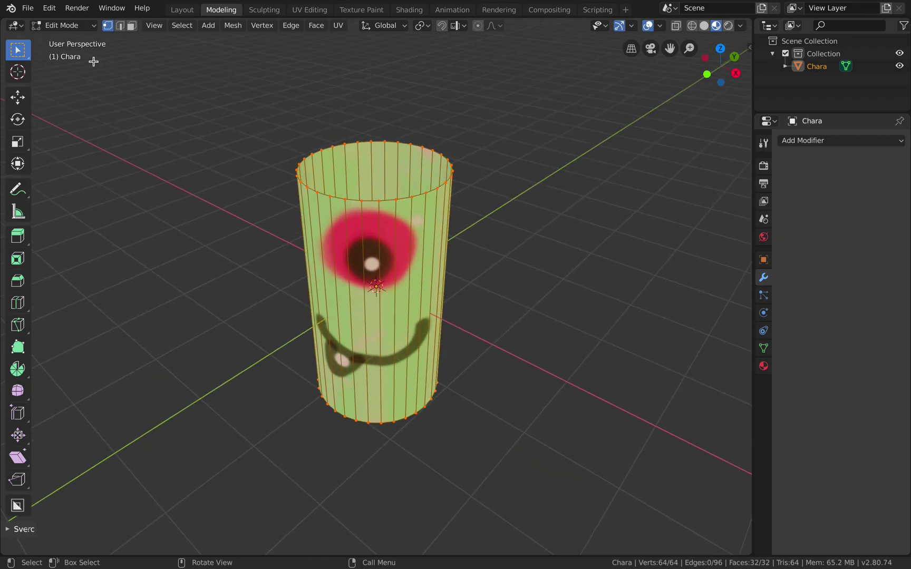
Switch to Object Mode and rotate the cylinder about the global Z axis until the painted face points to the front.
click(63, 25)
click(74, 40)
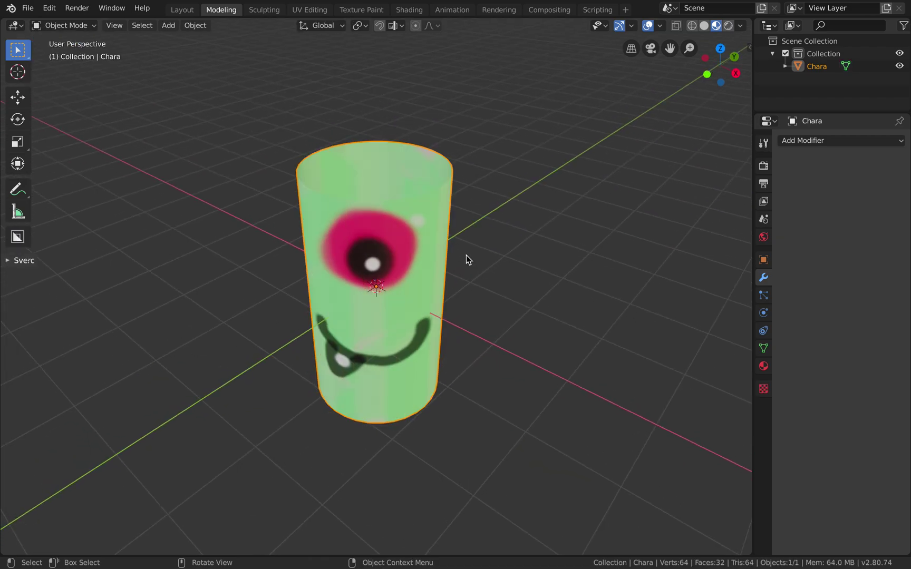
middle_drag(466, 256, 486, 256)
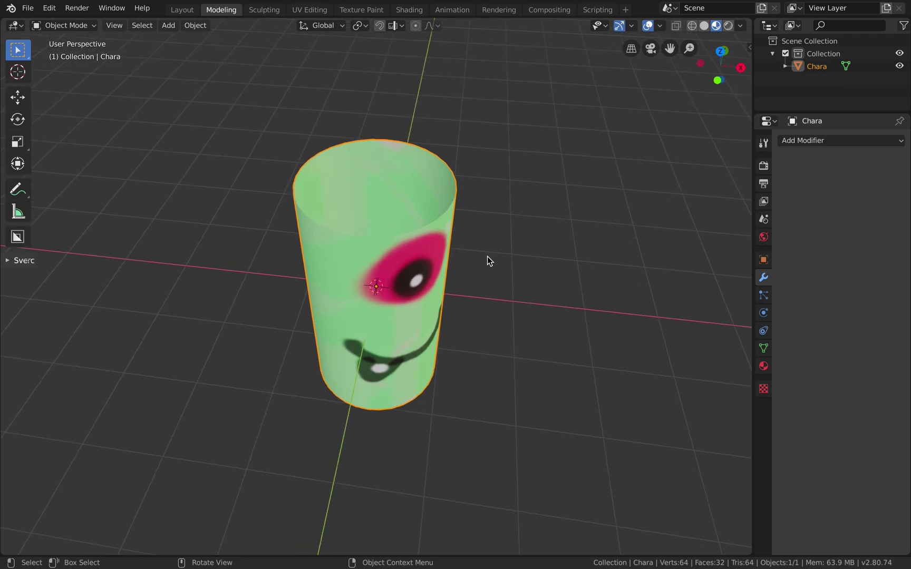
key(r)
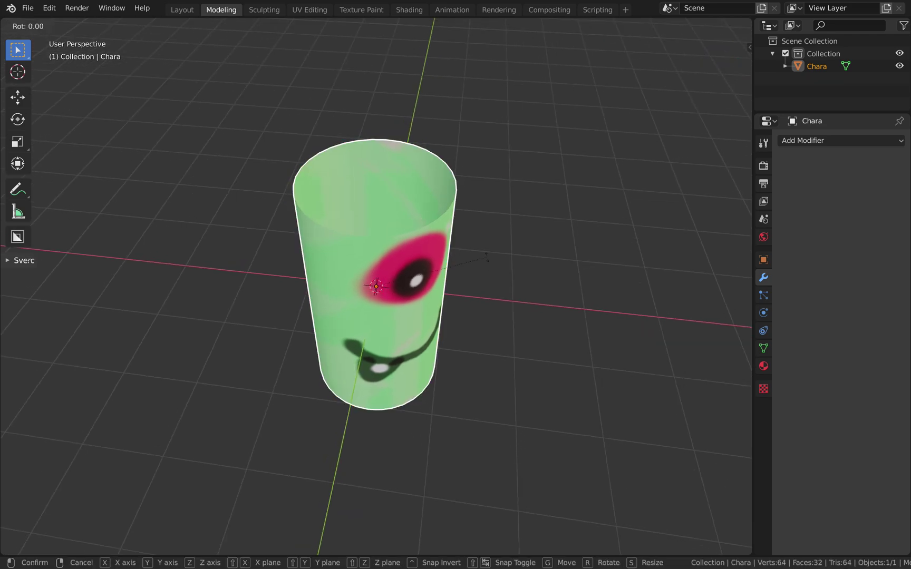
key(z)
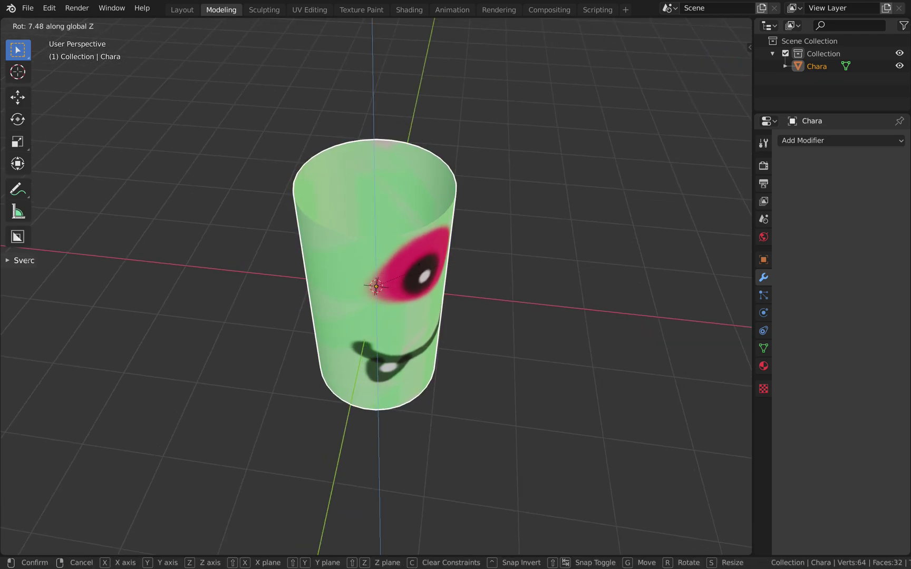
click(443, 307)
scroll(492, 317, down, 10)
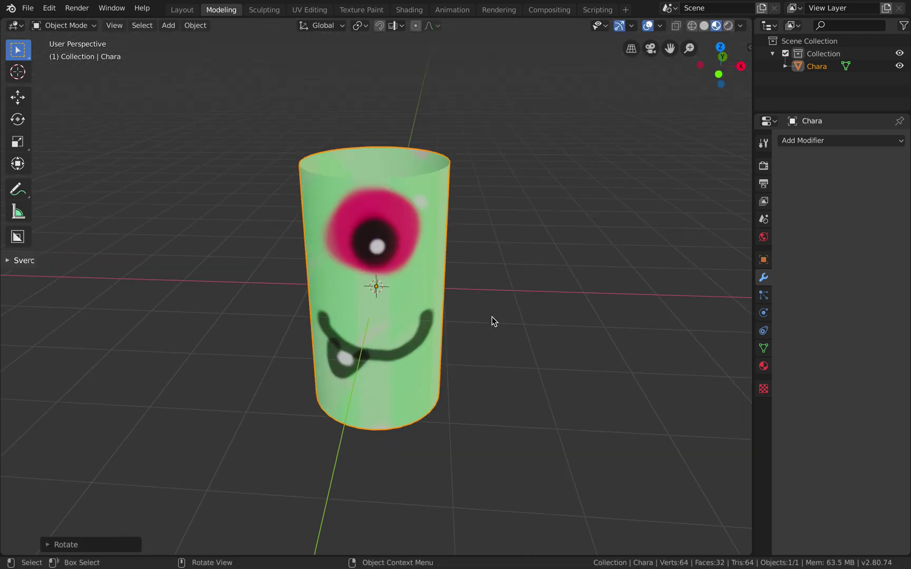
scroll(492, 316, up, 3)
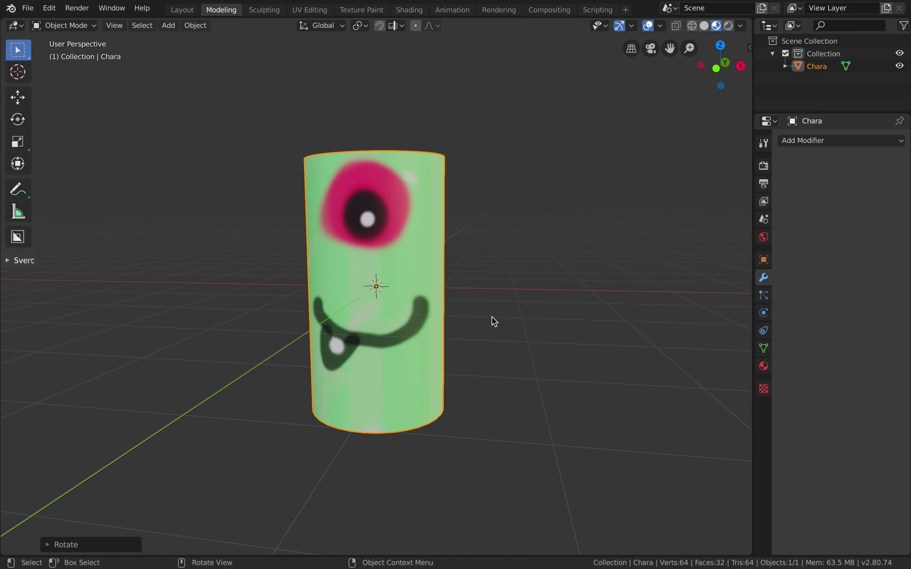
Show the location, rotation, scale and dimension values of the cylinder Chara in the 3D viewport.
key(ctrl+a)
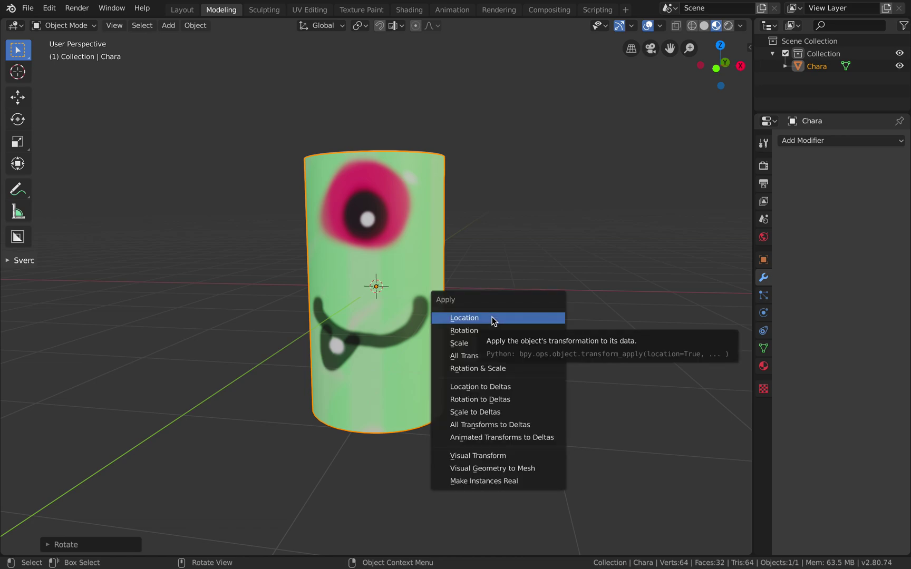
click(515, 197)
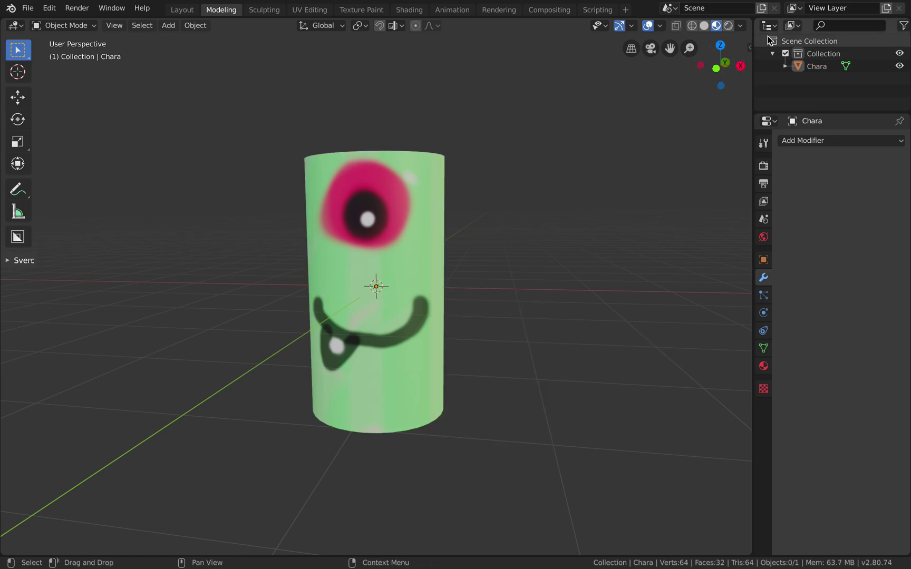
key(n)
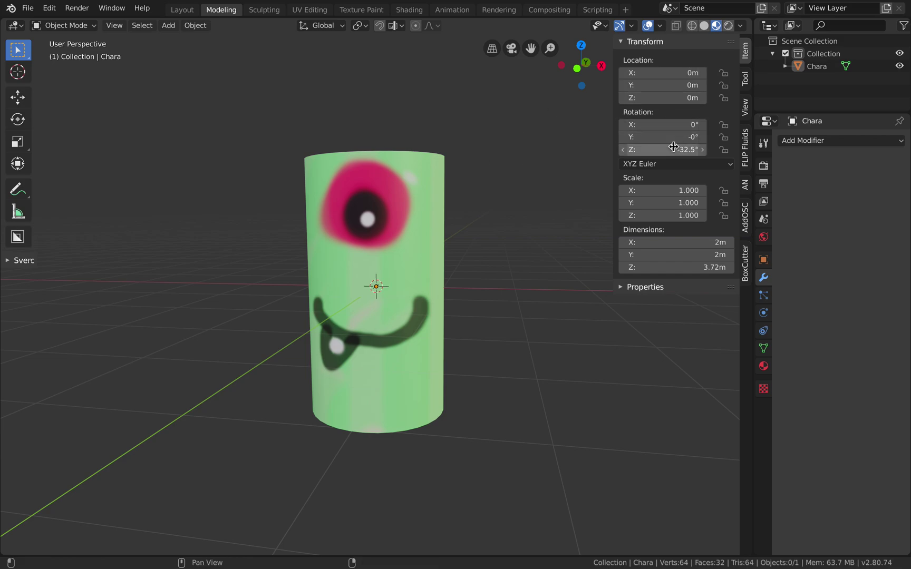
middle_drag(569, 199, 560, 202)
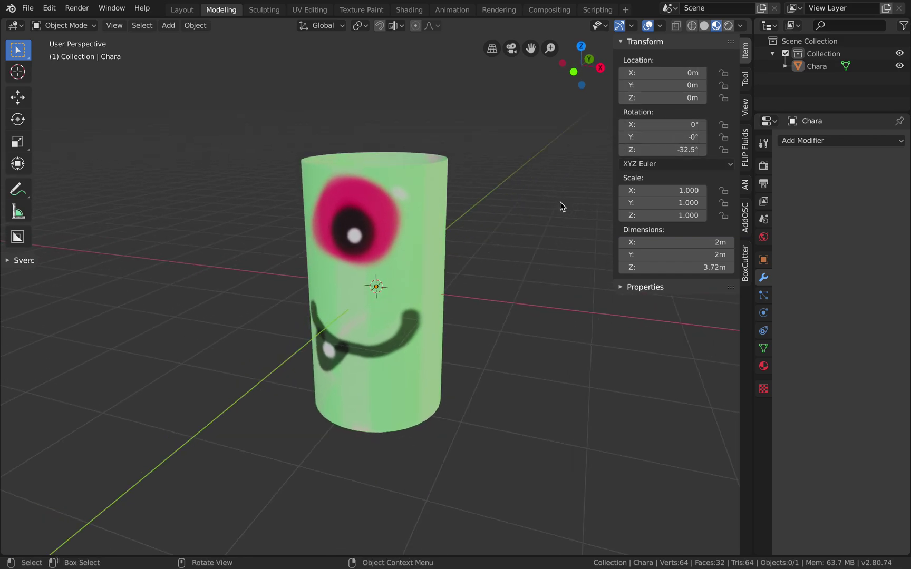
Apply the object transforms of the cylinder Chara so its rotation is baked into the mesh, and save the file.
key(ctrl+a)
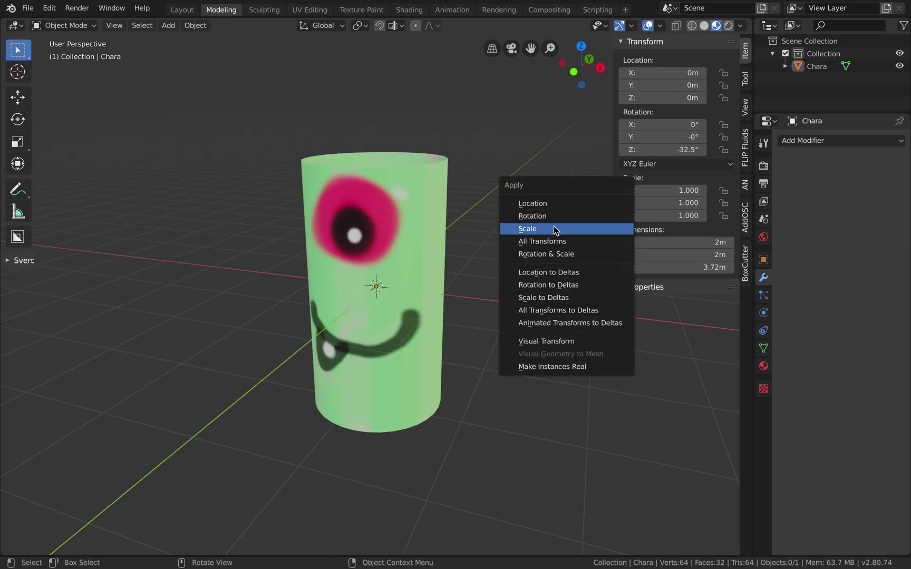
click(555, 242)
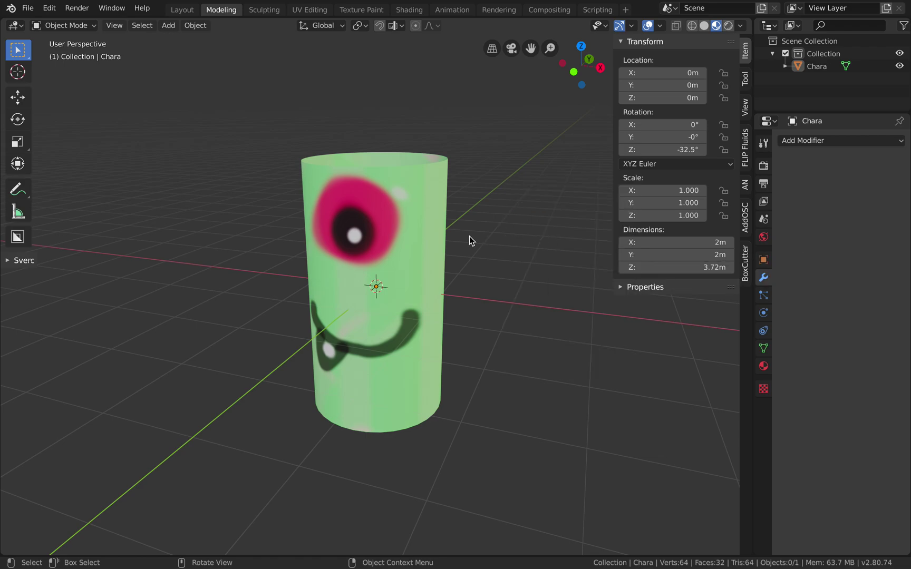
click(418, 202)
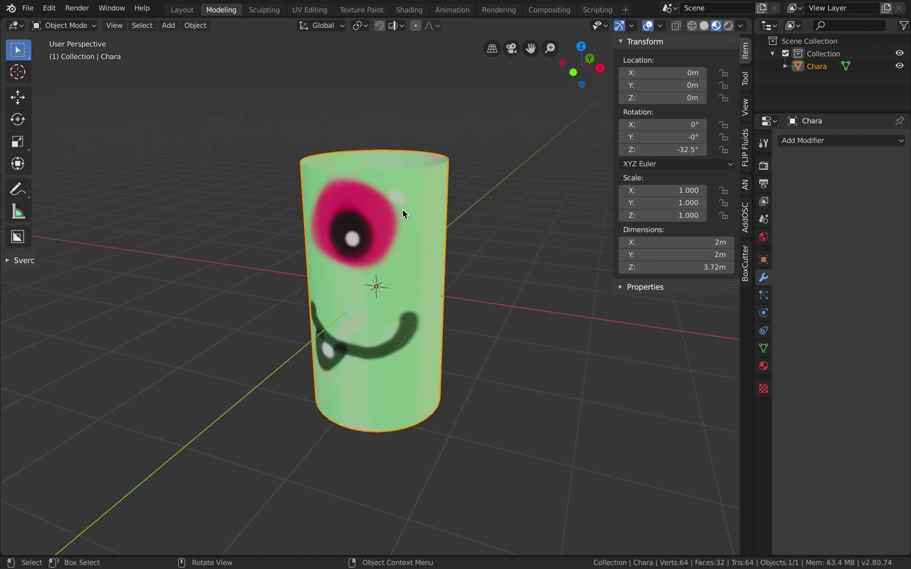
key(ctrl+a)
click(488, 225)
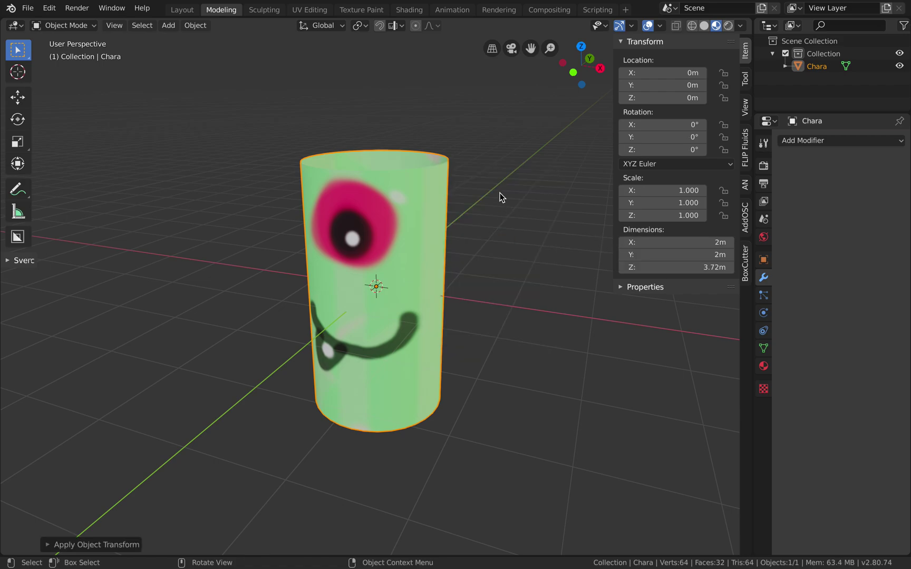
middle_drag(503, 202, 465, 221)
key(ctrl+s)
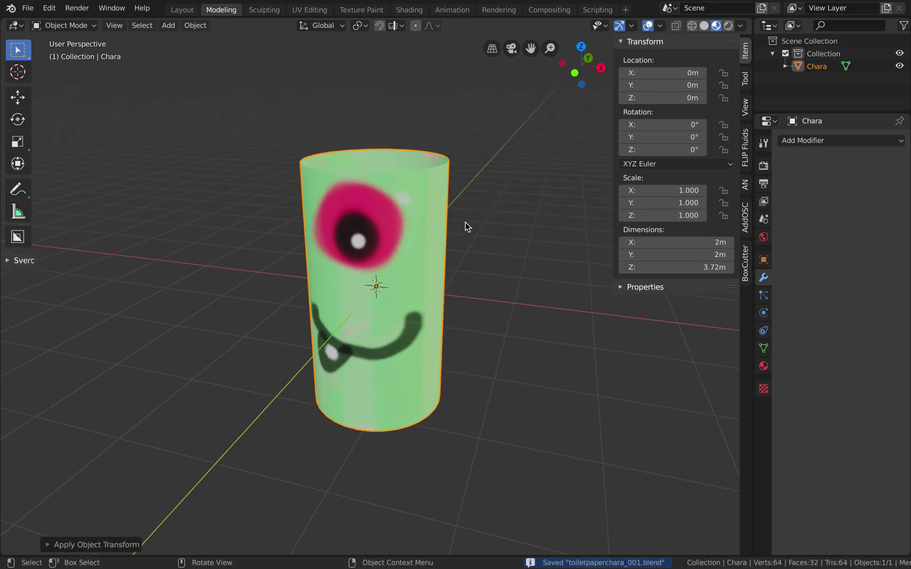
middle_drag(465, 222, 465, 222)
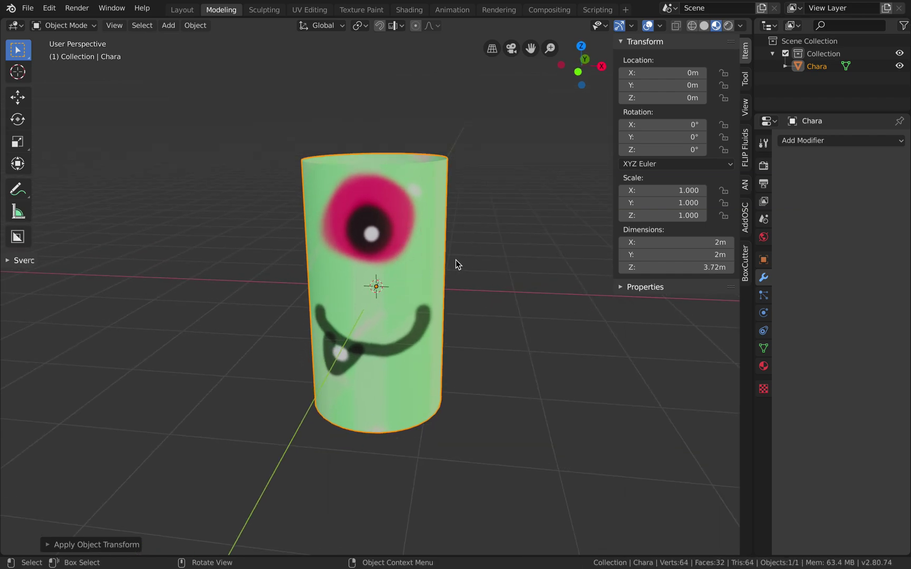
middle_drag(457, 261, 427, 267)
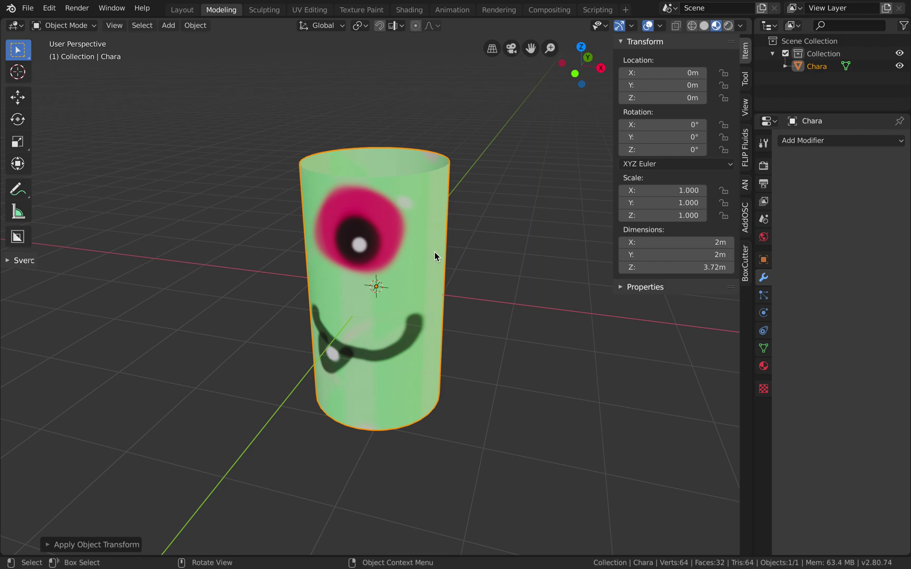
key(r)
key(r)
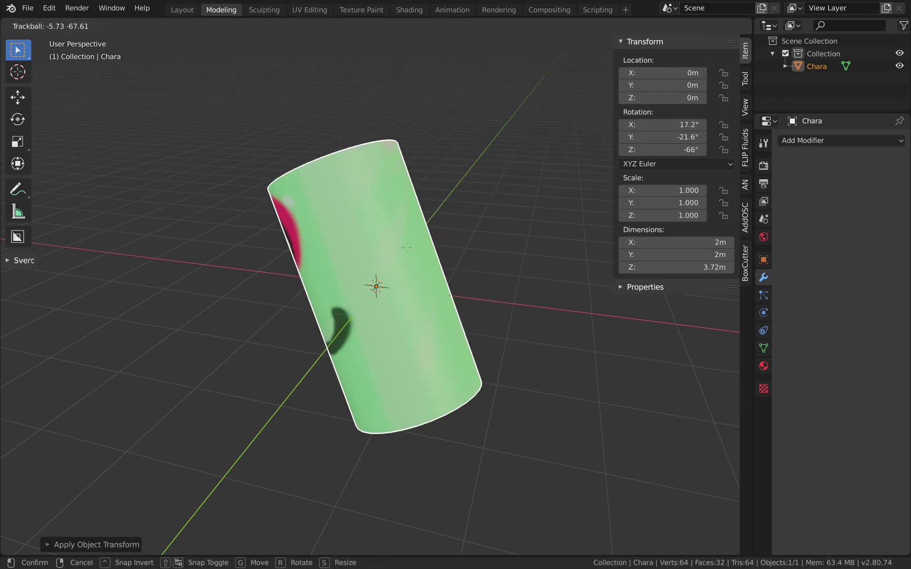
right_click(411, 277)
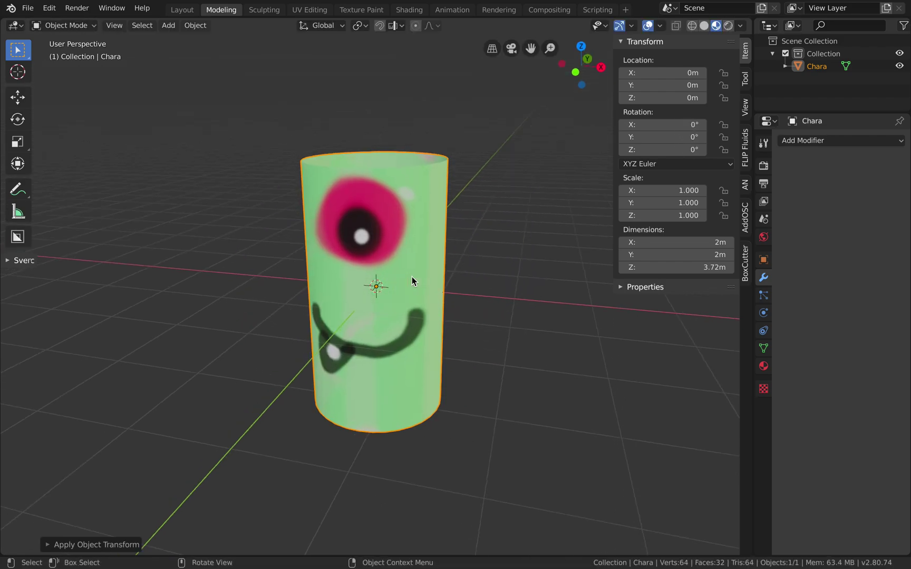
Save the scene to the existing file toiletpaperchara_001.blend.
scroll(447, 264, right, 2)
scroll(448, 265, up, 1)
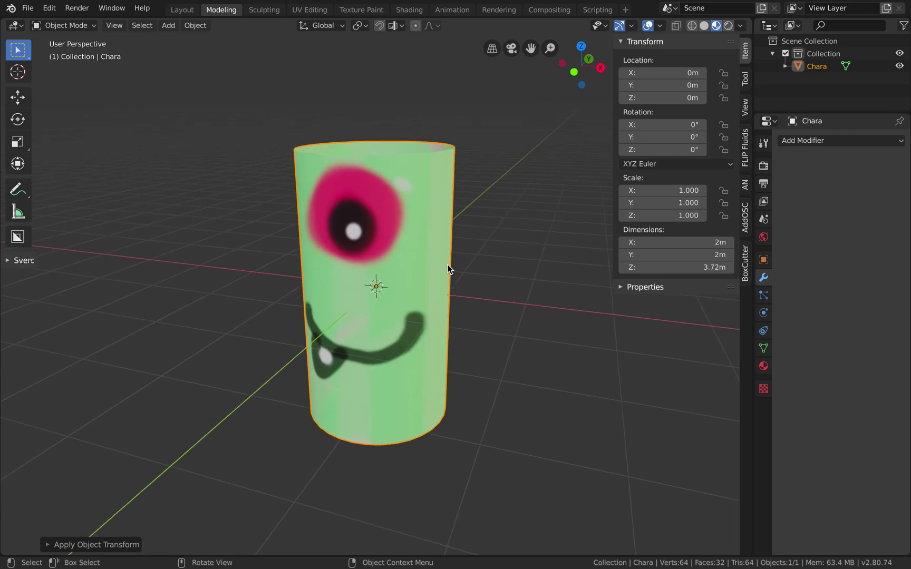
shift+scroll(447, 264, down, 3)
shift+scroll(469, 247, up, 2)
scroll(469, 247, up, 1)
key(ctrl+s)
scroll(469, 247, up, 1)
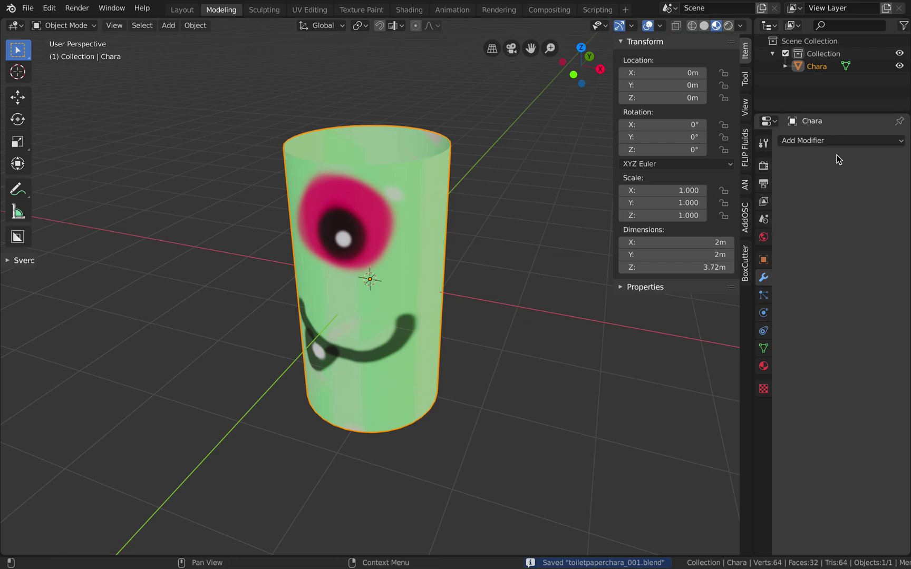
Add a Solidify modifier to the cylinder and set its thickness to 0.19 m.
click(838, 141)
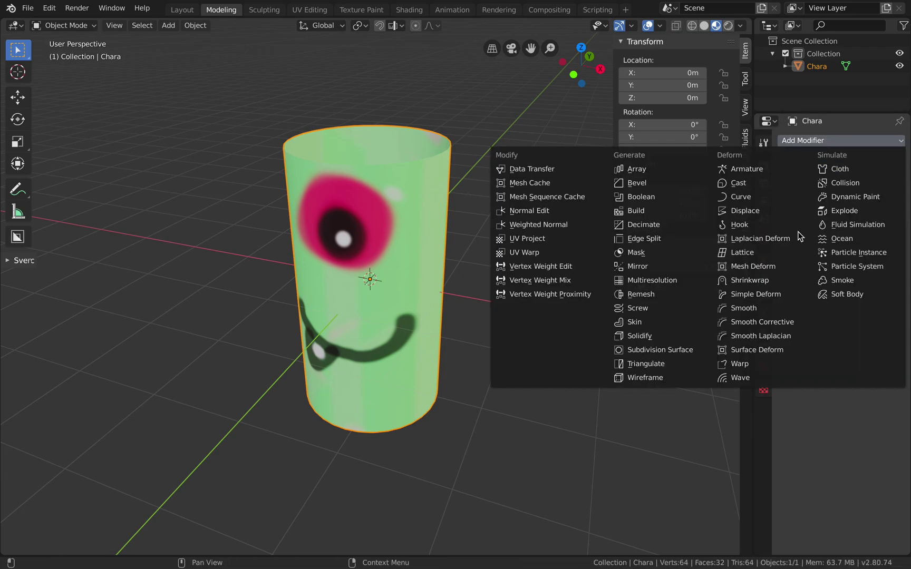
click(673, 338)
drag(806, 194, 842, 194)
scroll(426, 262, down, 5)
middle_drag(425, 262, 520, 274)
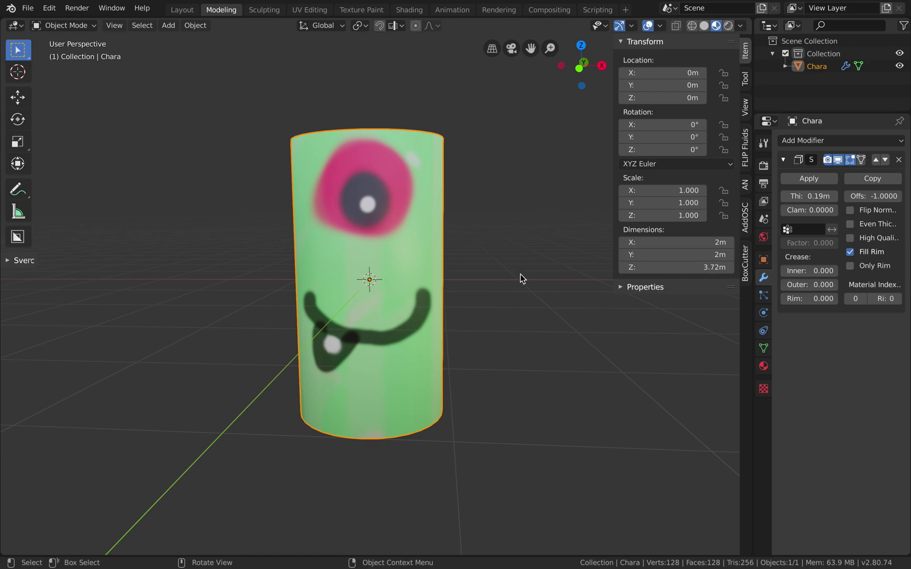
Enable Auto Smooth for the normals of the cylinder's mesh.
click(763, 348)
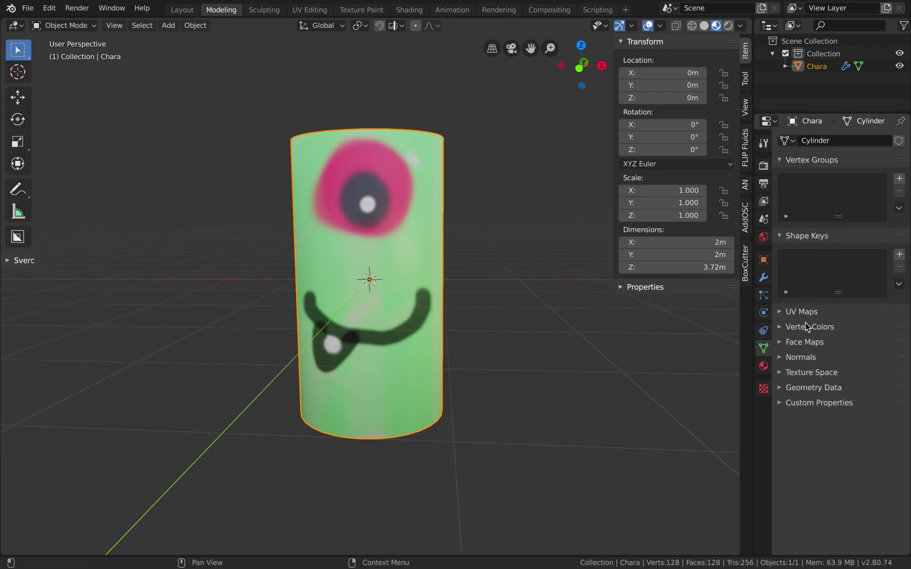
click(797, 356)
click(800, 373)
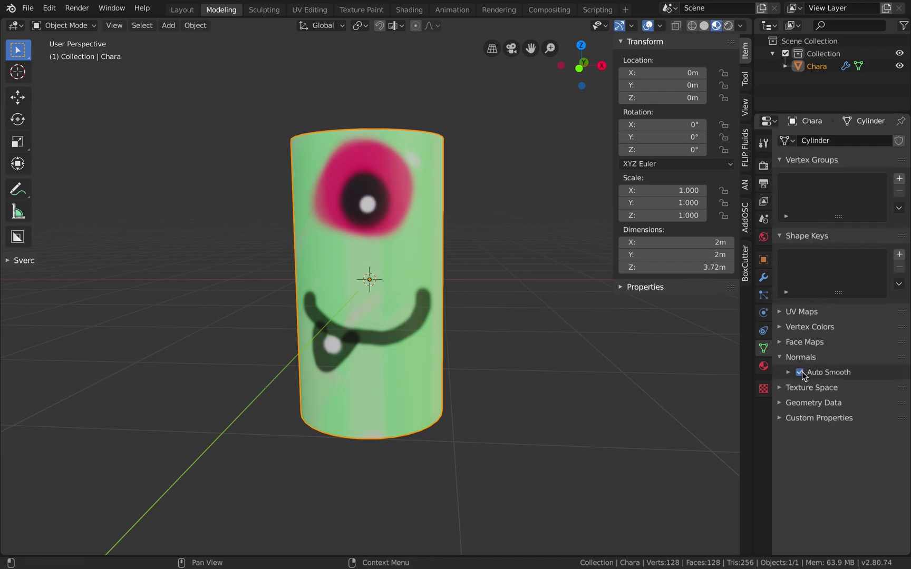
middle_drag(624, 316, 635, 344)
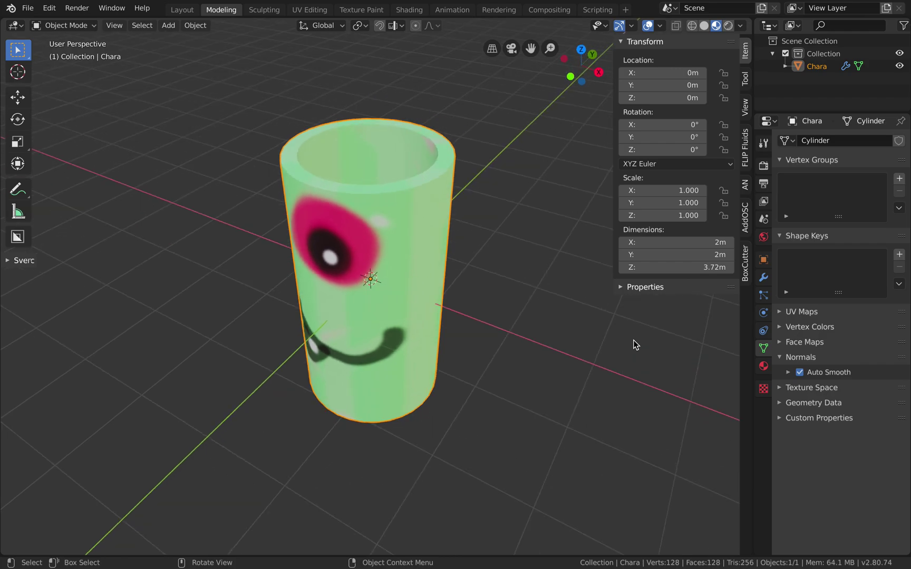
click(797, 373)
click(798, 373)
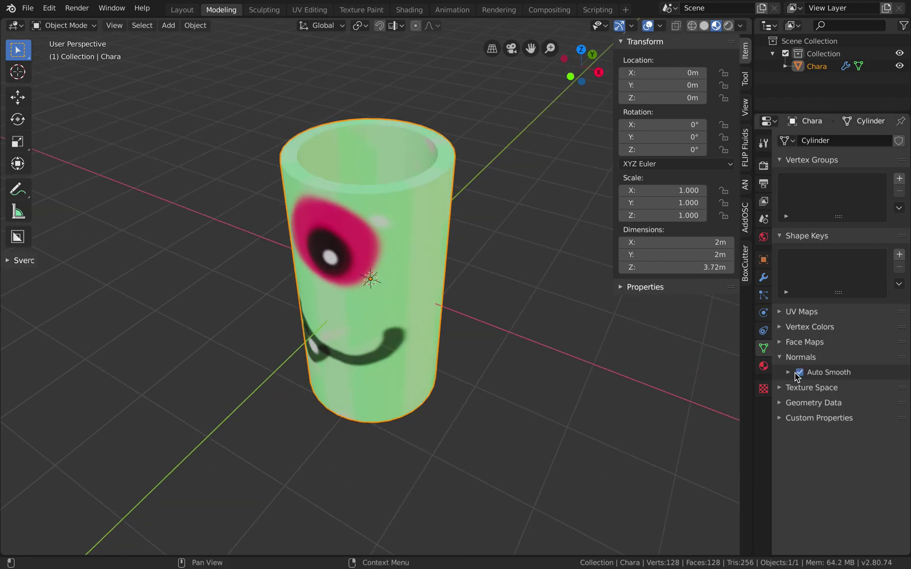
Set the Solidify modifier's thickness to 0.07 m and save the Blender file.
click(763, 277)
drag(808, 197, 799, 196)
middle_drag(469, 309, 478, 290)
key(ctrl+s)
key(KP_2)
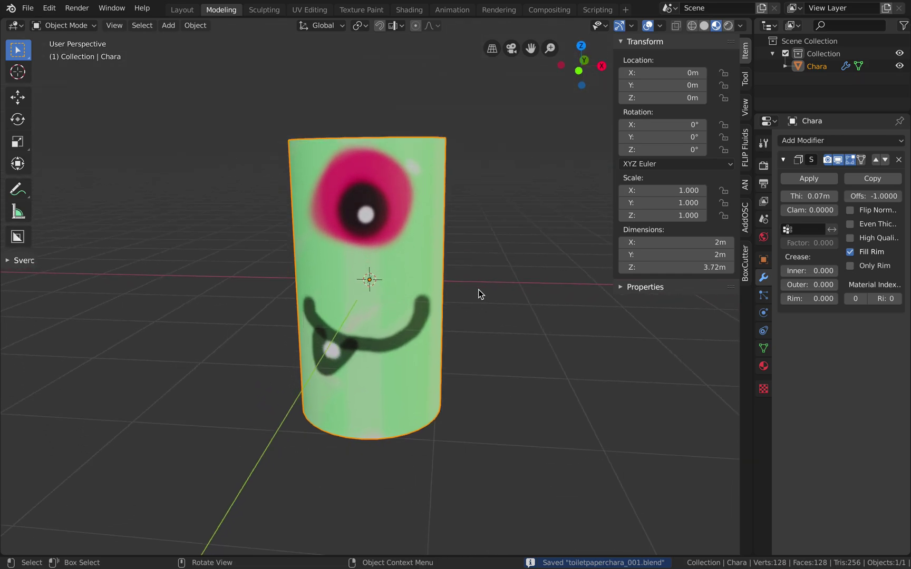
middle_drag(355, 214, 379, 205)
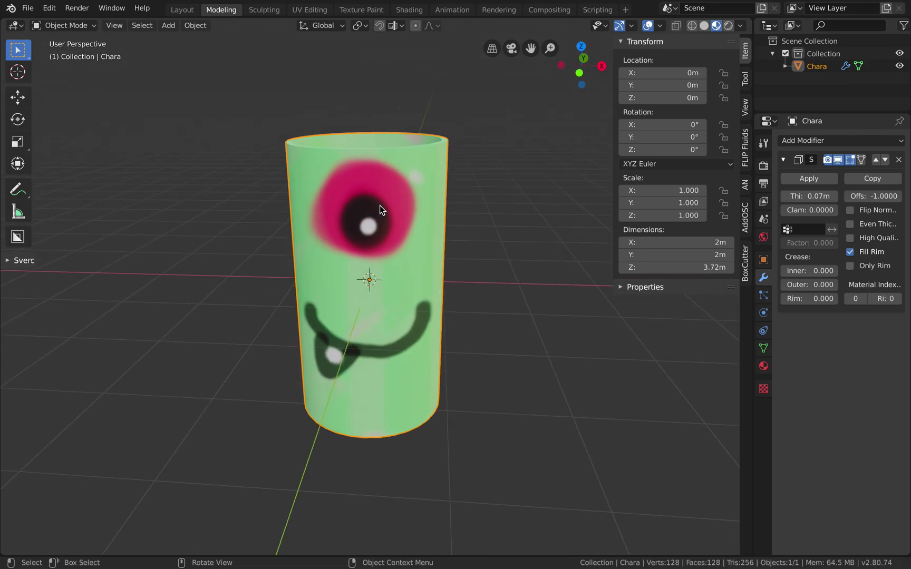
key(KP_6)
key(ctrl+s)
Start a glTF 2.0 export, choosing the glTF Separate format with textures and turning on Apply Modifiers.
click(28, 9)
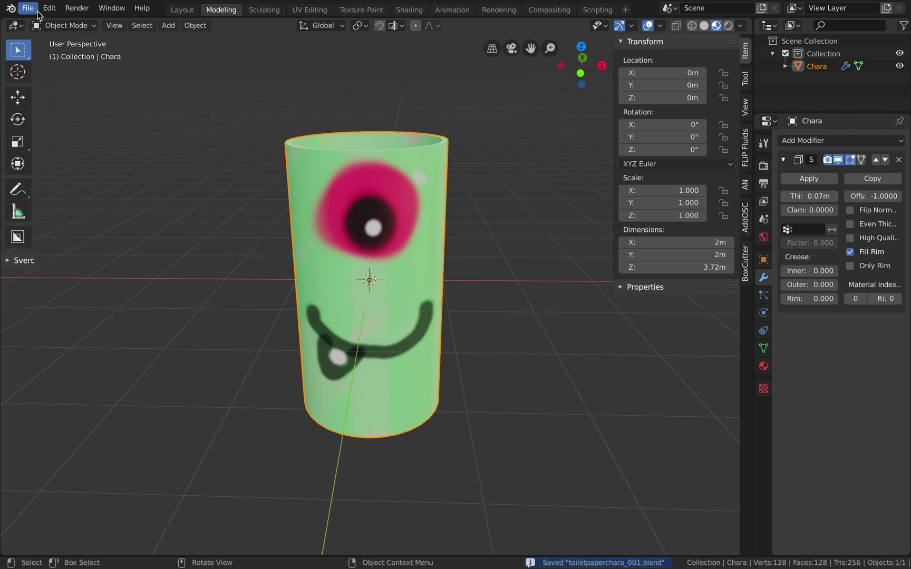
mouse_move(92, 191)
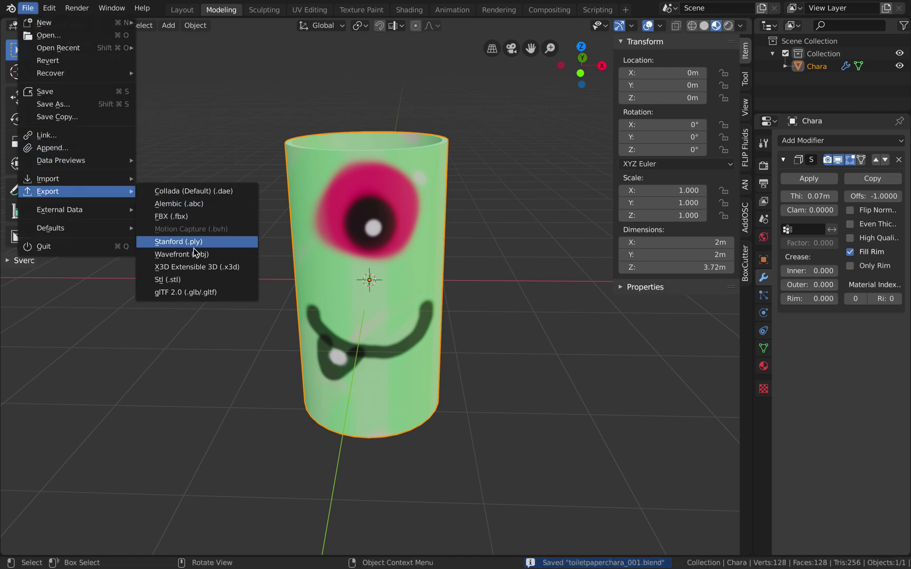
click(208, 296)
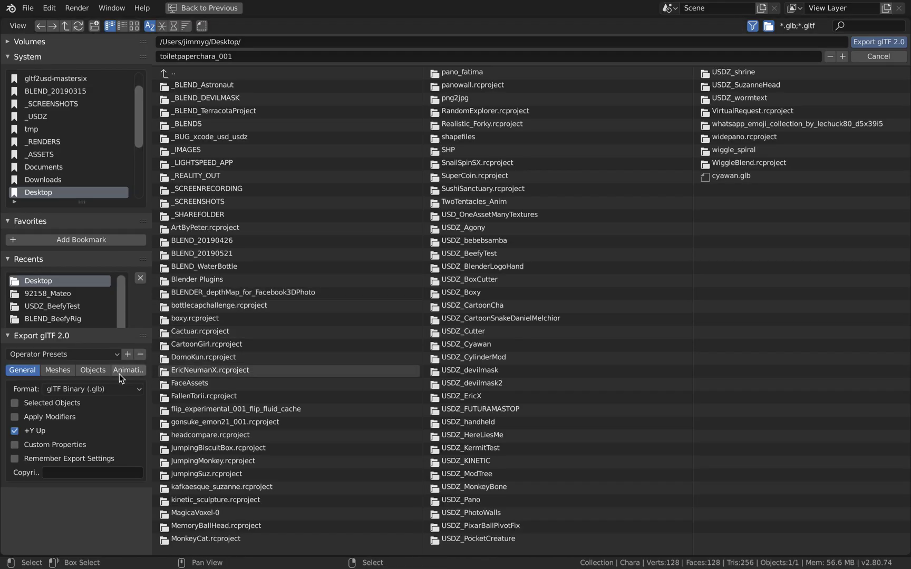
click(113, 388)
click(116, 429)
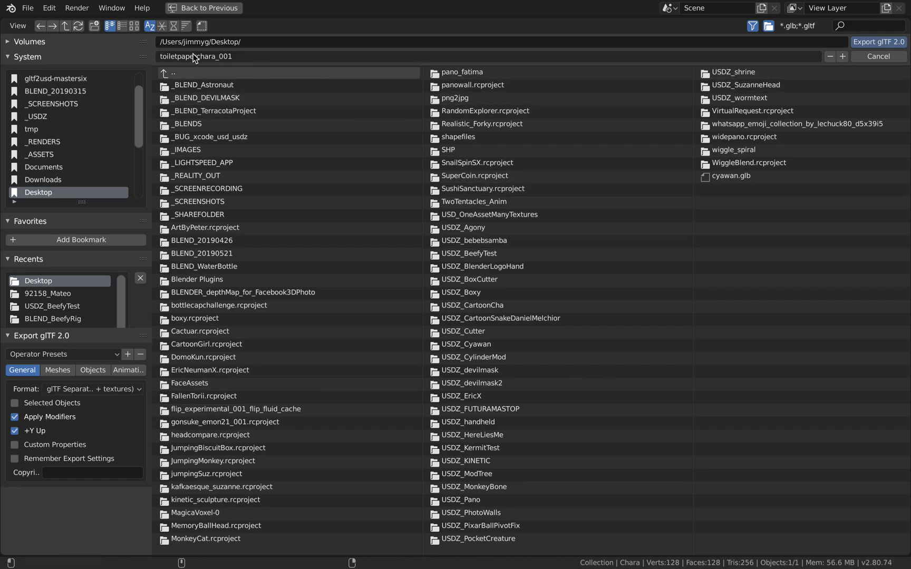
Create a folder named USDZ_toiletpaper on the Desktop and export the glTF model into it as toiletpaperchara_001.
click(94, 25)
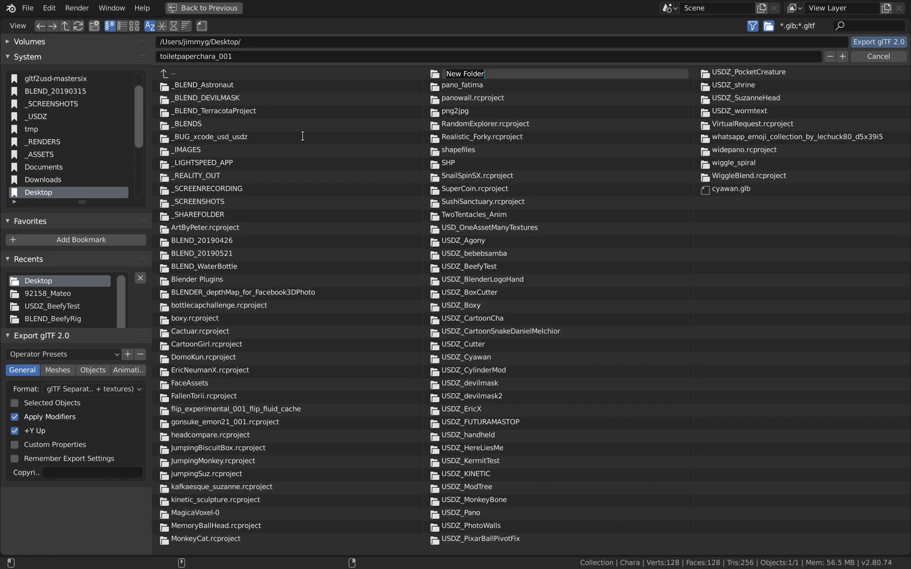
text(USDZ)
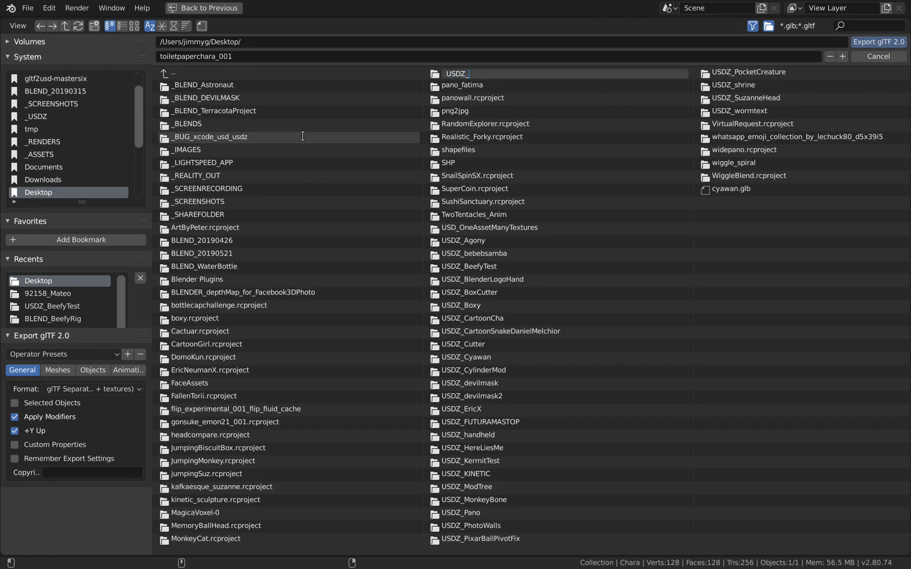
text(_toiletpaper)
key(Return)
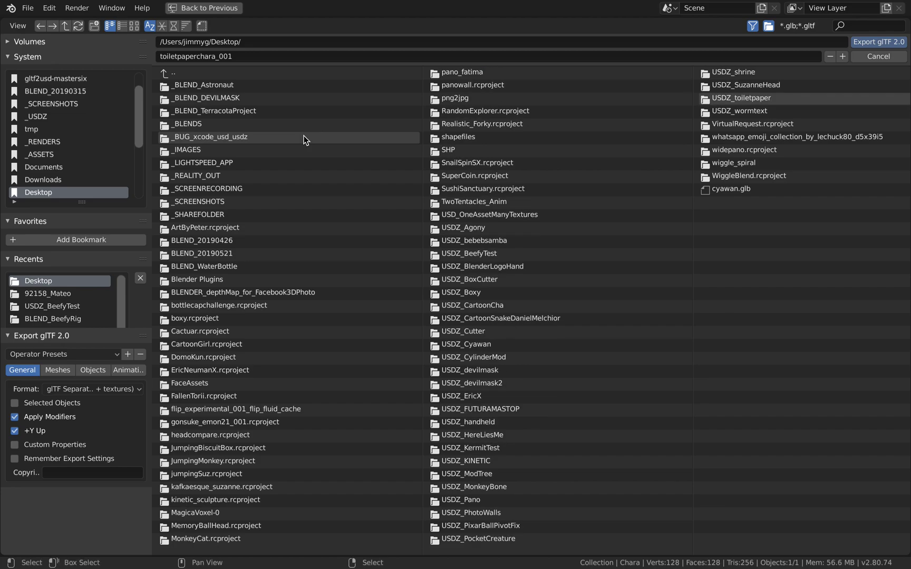
double_click(728, 99)
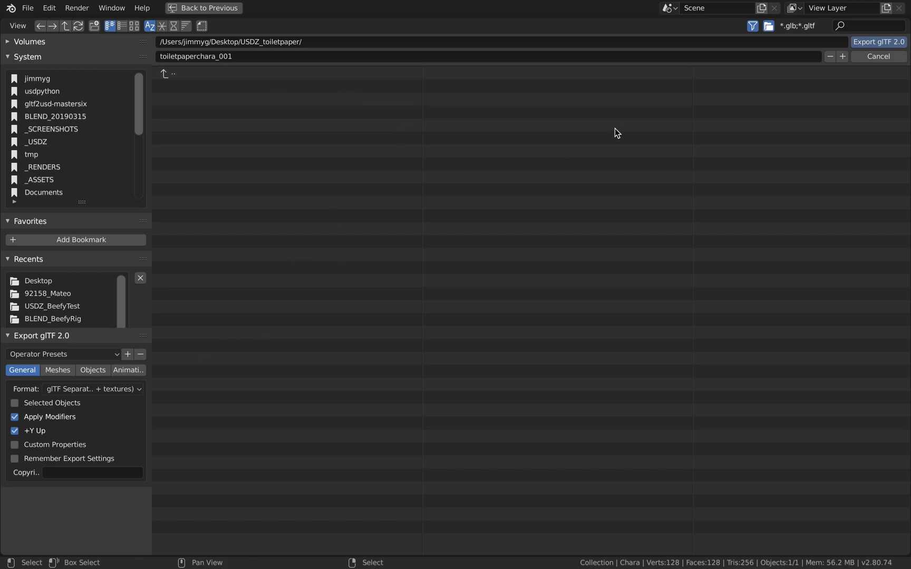
click(861, 41)
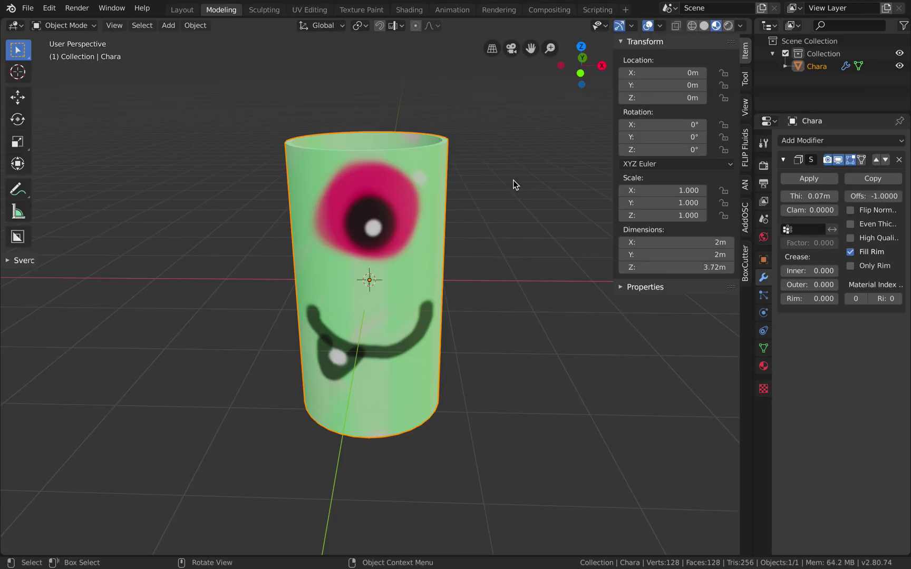
scroll(432, 232, right, 5)
scroll(431, 232, down, 2)
scroll(432, 232, left, 2)
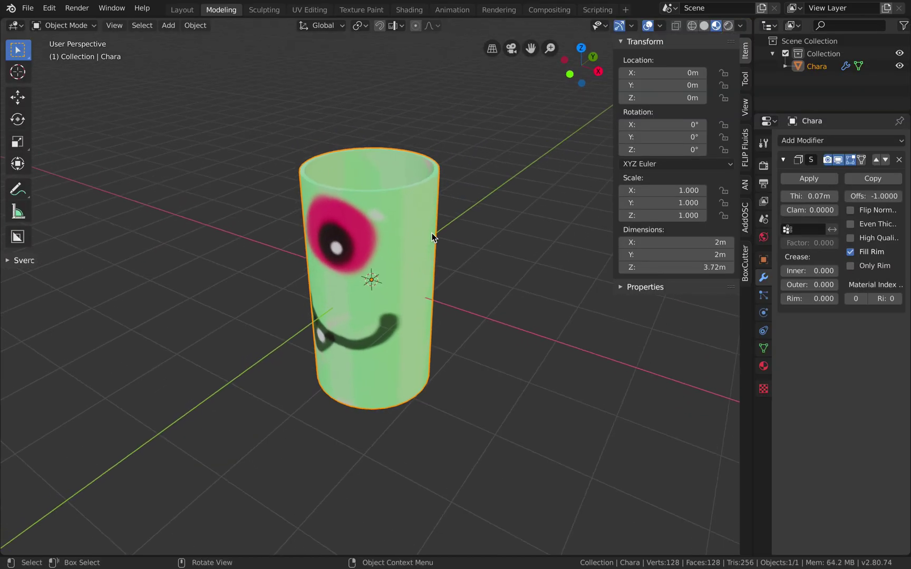
scroll(432, 232, up, 1)
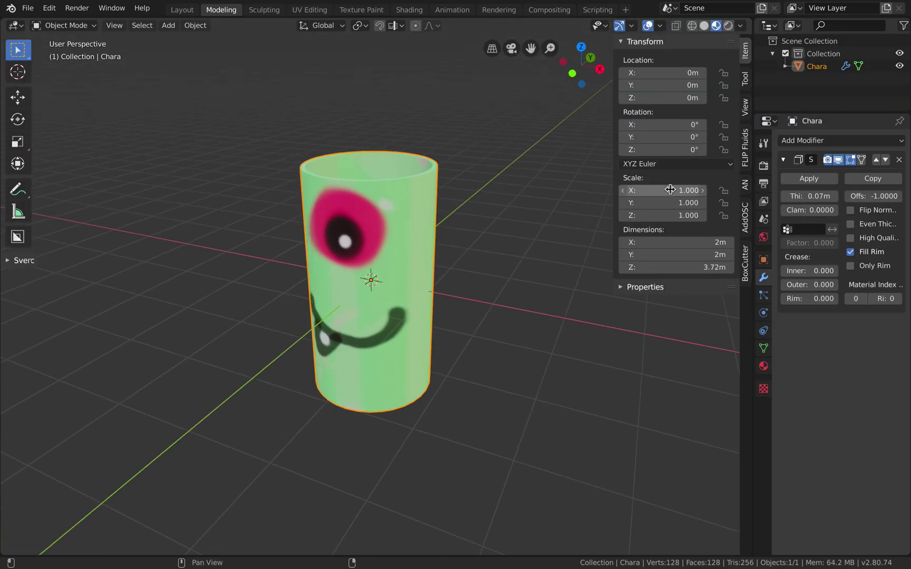
scroll(522, 241, down, 4)
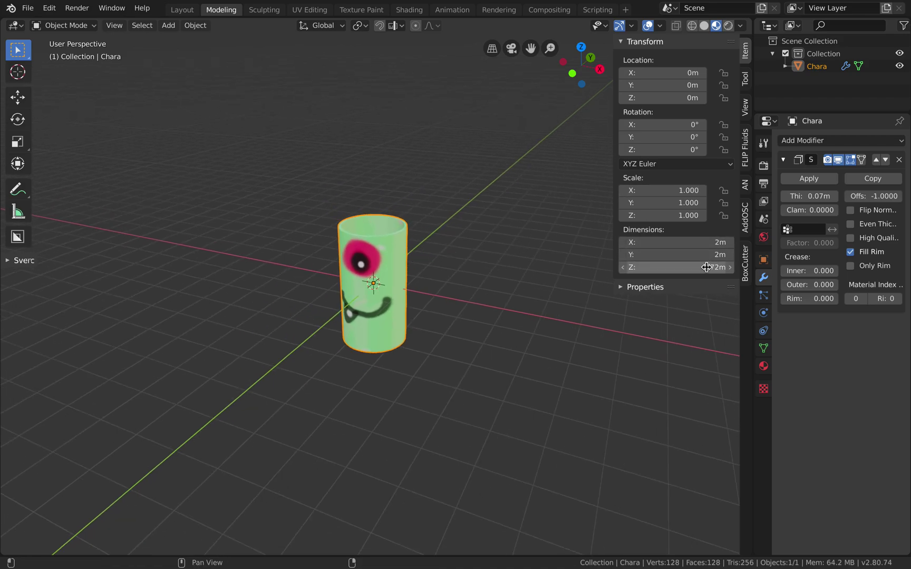
Scale the toilet paper character uniformly by a factor of 10 and save the Blender file.
middle_drag(417, 336, 418, 336)
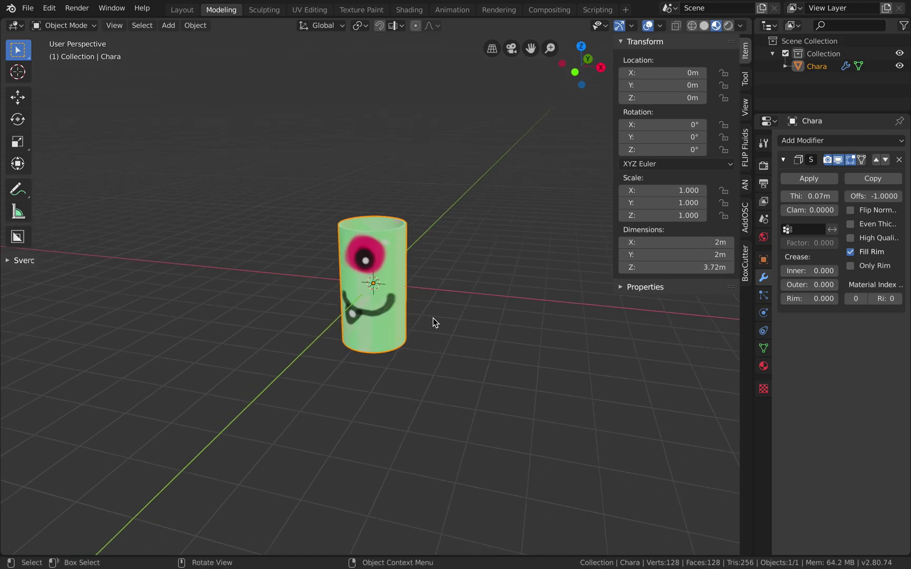
text(s)
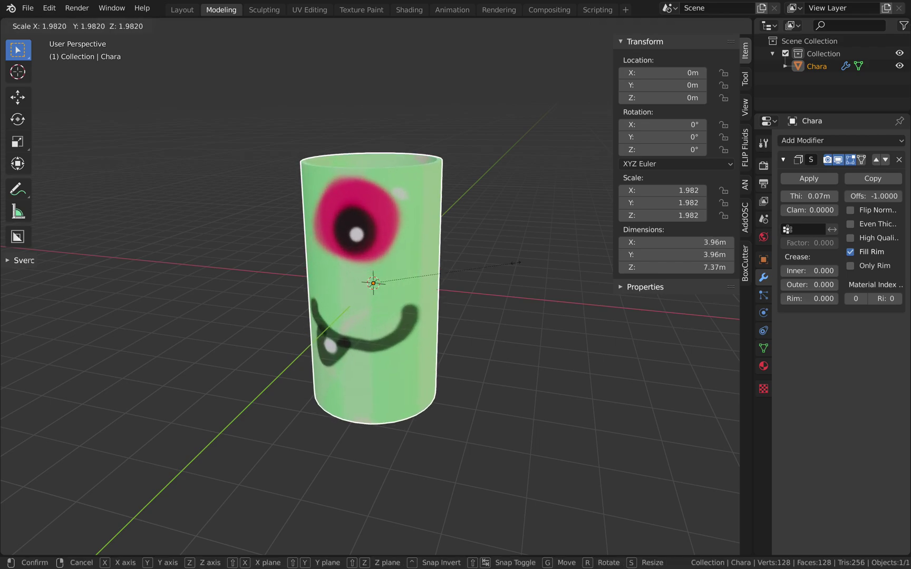
text(10)
key(Return)
scroll(515, 262, down, 4)
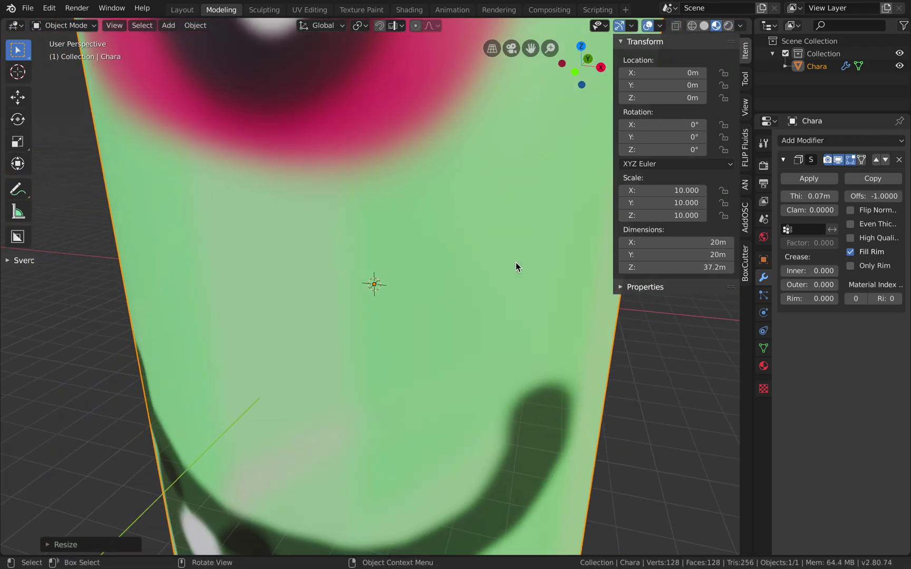
scroll(514, 263, down, 5)
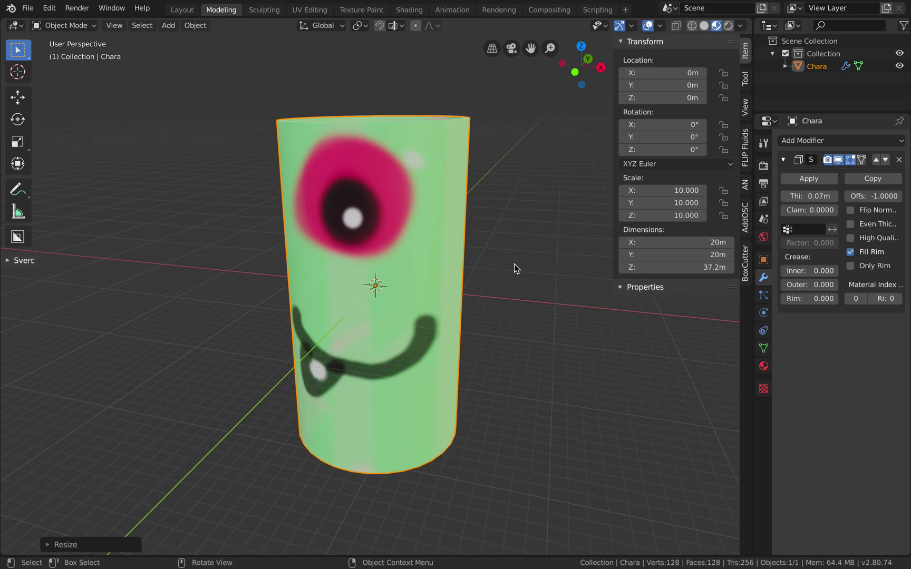
key(ctrl+s)
click(517, 264)
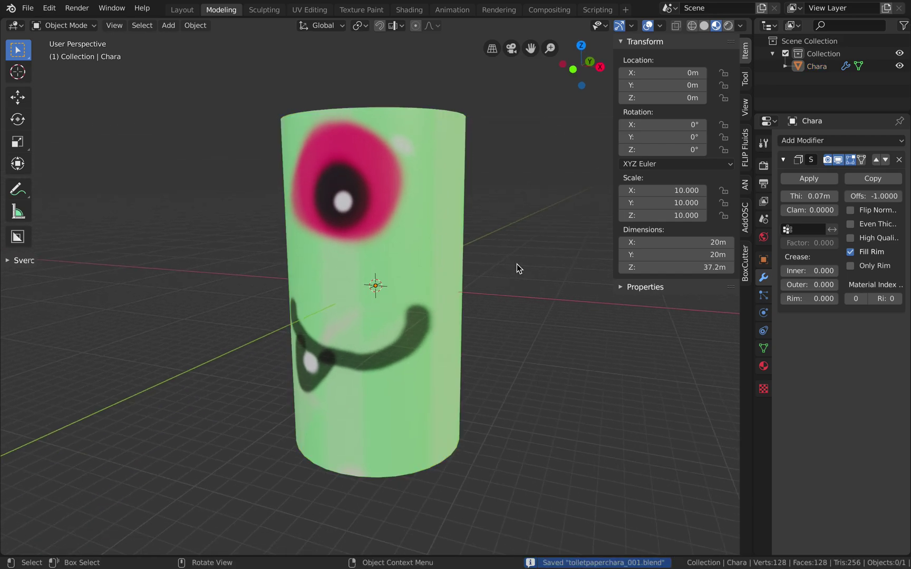
key(ctrl+a)
click(518, 265)
scroll(518, 265, right, 3)
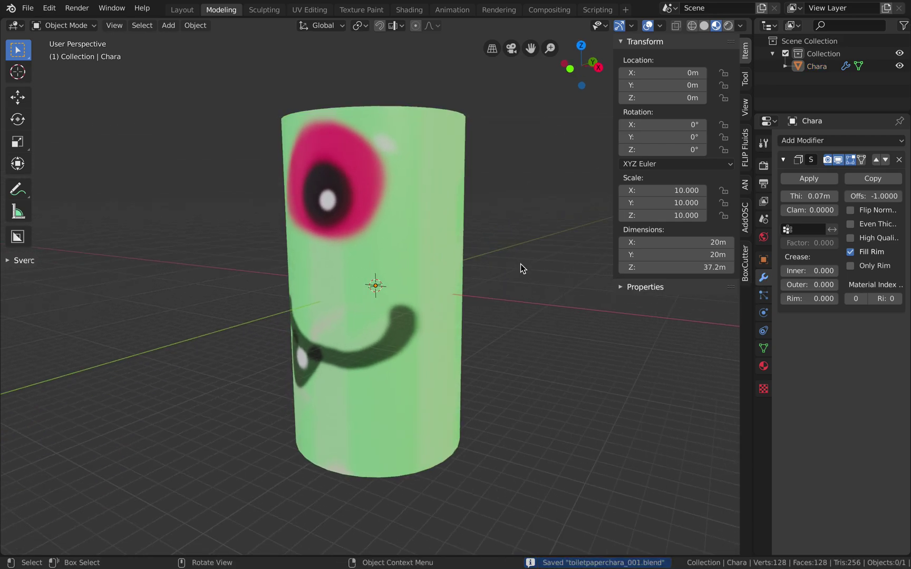
Re-export the model as glTF 2.0 with separate textures, overwriting toiletpaperchara_001.gltf in the USDZ_toiletpaper folder.
click(27, 8)
mouse_move(84, 191)
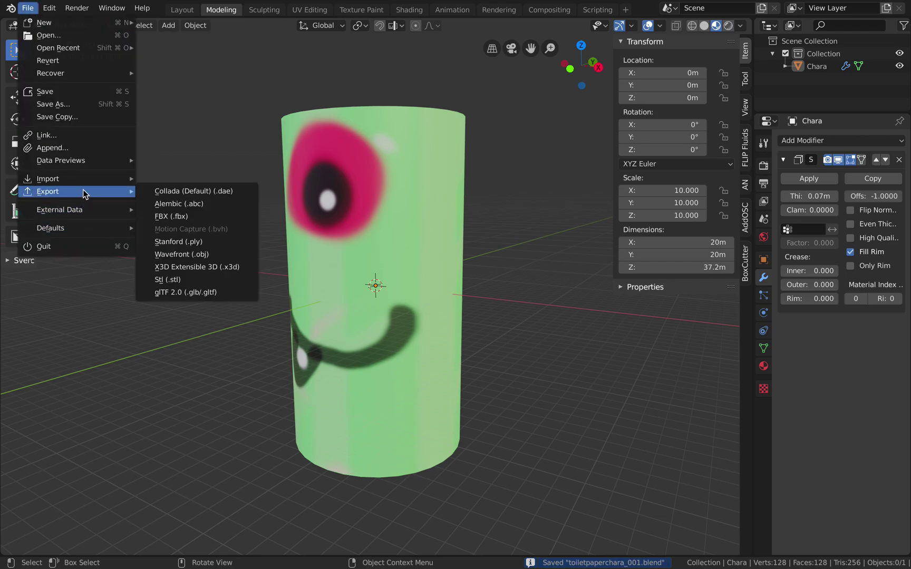
click(223, 293)
click(241, 86)
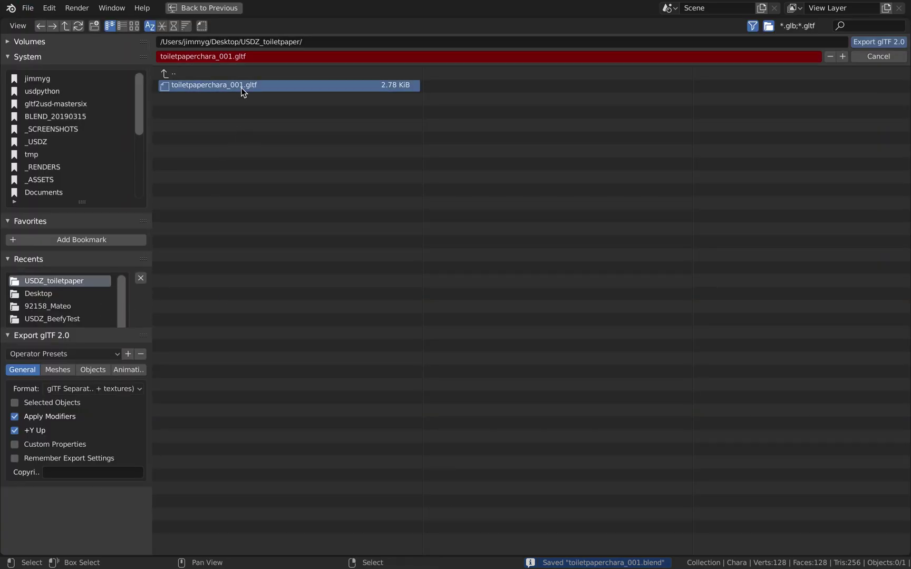
click(865, 41)
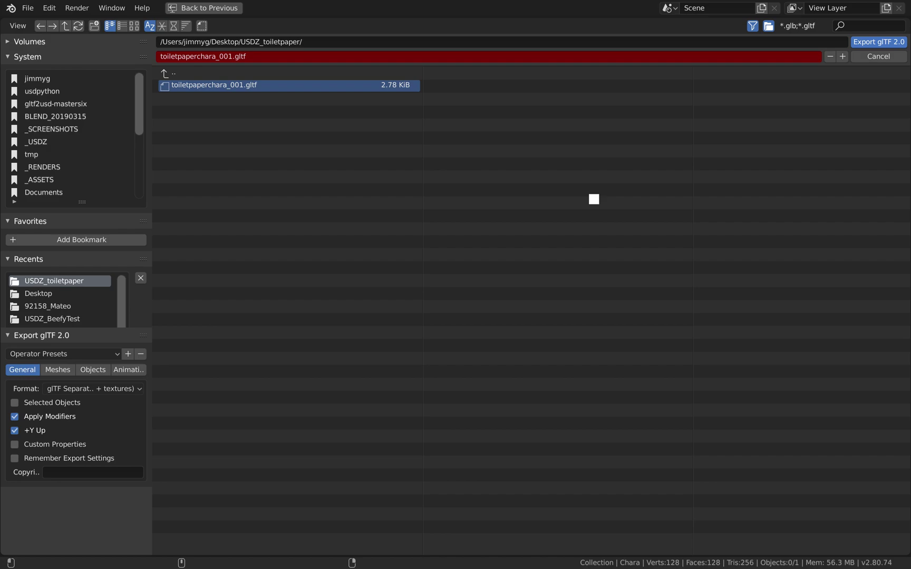
Switch to Safari, search for "apple usdz gallery" in a new tab and open Apple's AR Quick Look page.
key(ctrl+Left)
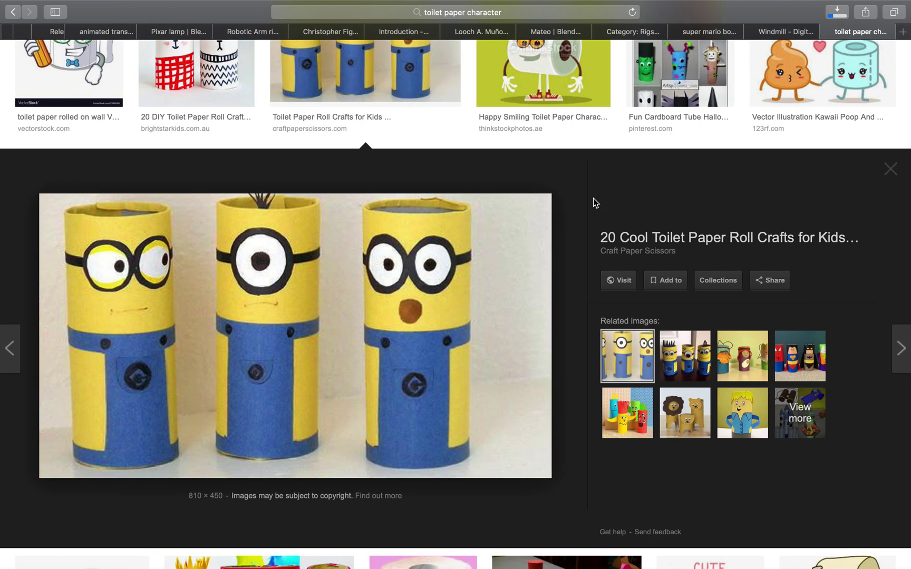
click(903, 32)
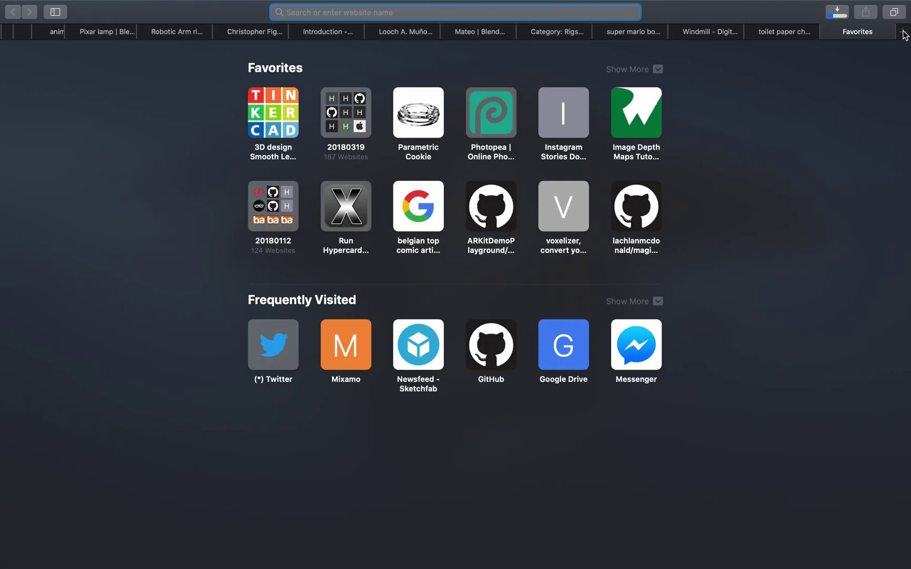
text(apple)
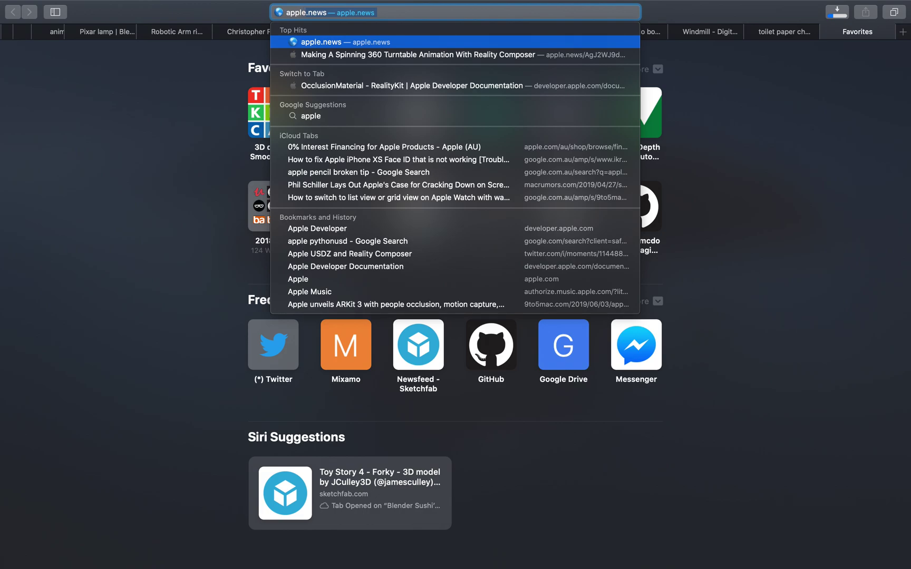
text( usdz)
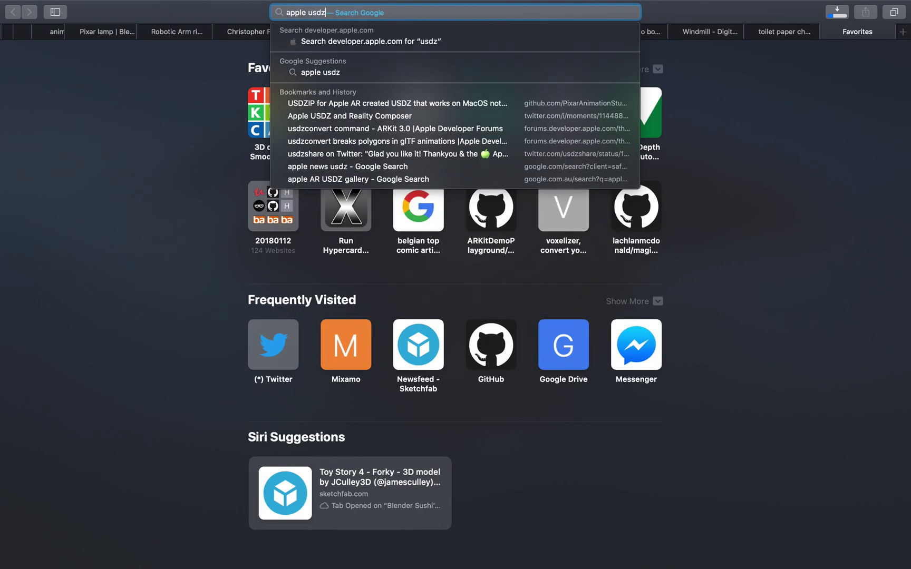
text( gallery)
key(Return)
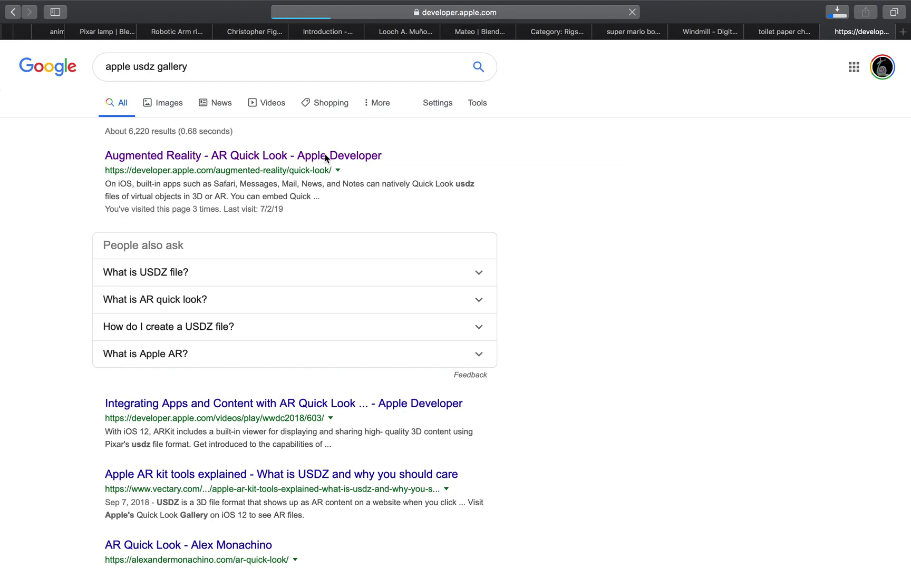
Switch to Finder, open the usdpython folder and launch USD.command in Terminal, placing its window beside the Finder window.
key(ctrl+Left)
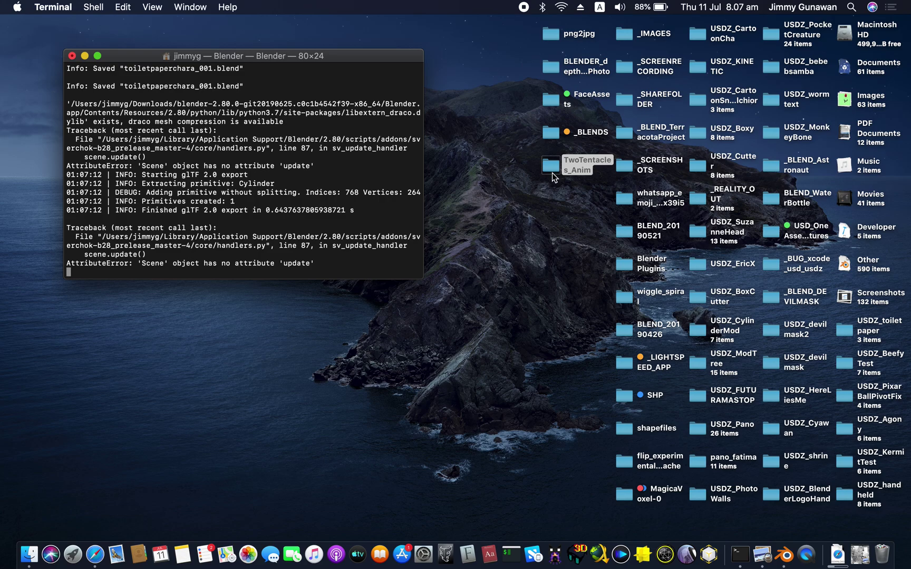
click(552, 168)
double_click(553, 170)
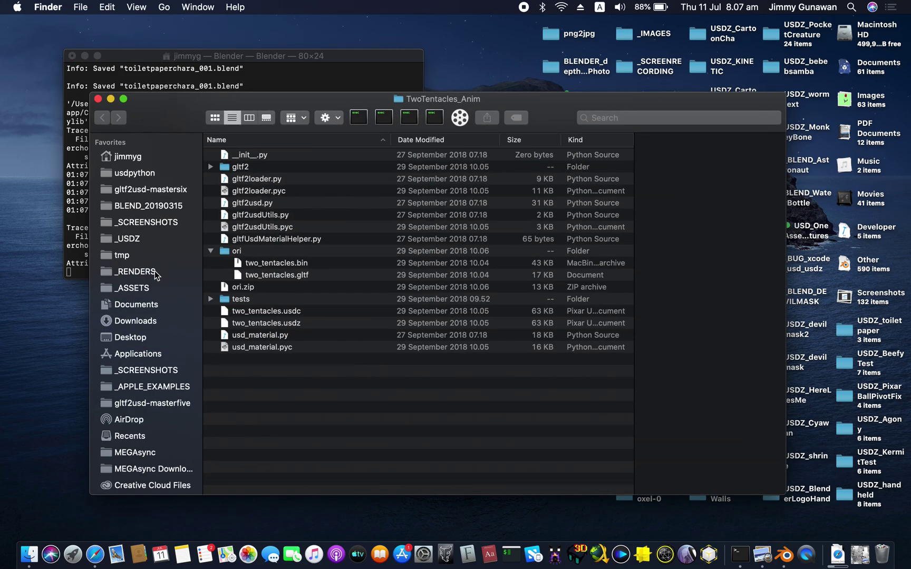
click(136, 174)
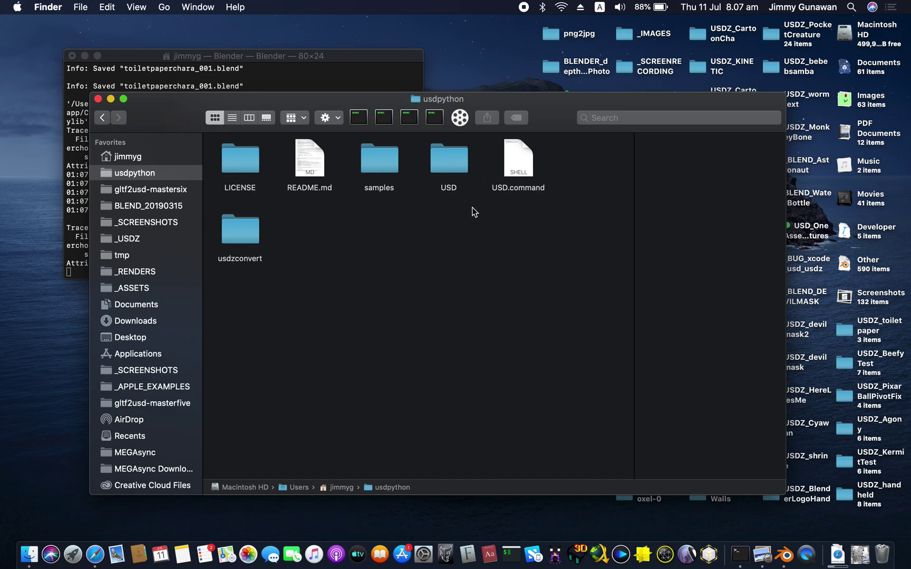
drag(555, 118, 571, 119)
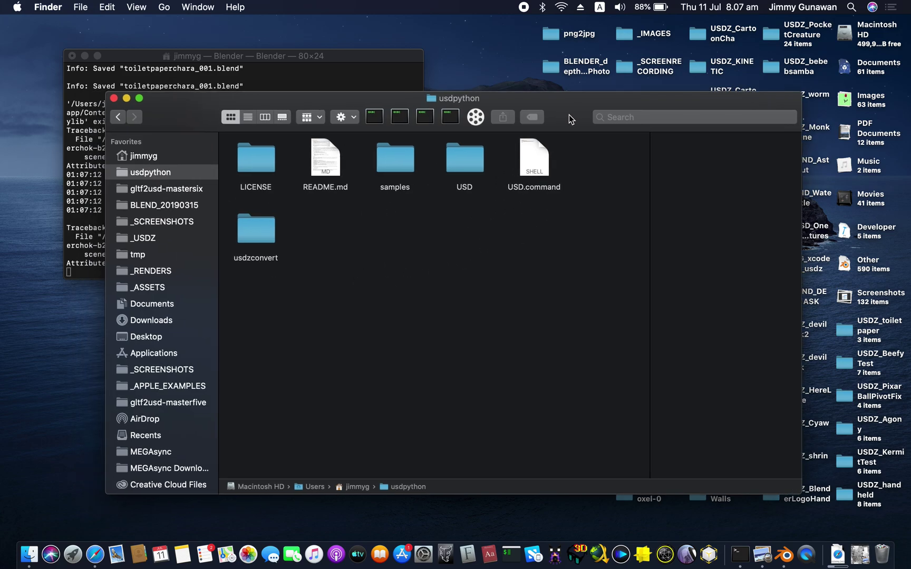
click(529, 170)
double_click(537, 170)
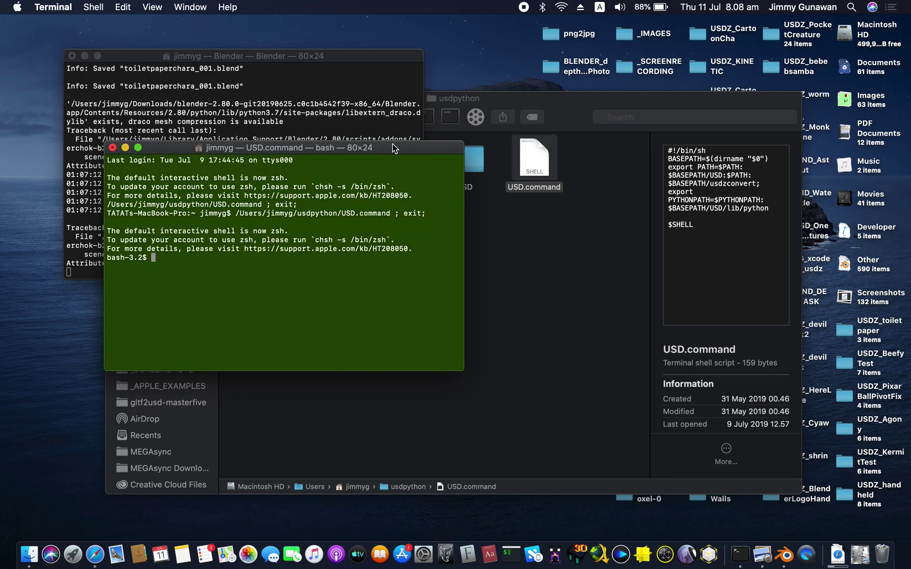
drag(394, 147, 349, 152)
Open the USDZ_toiletpaper folder on the Desktop in Finder and inspect the exported MonsterDiffuse.png, .bin and .gltf files.
click(484, 212)
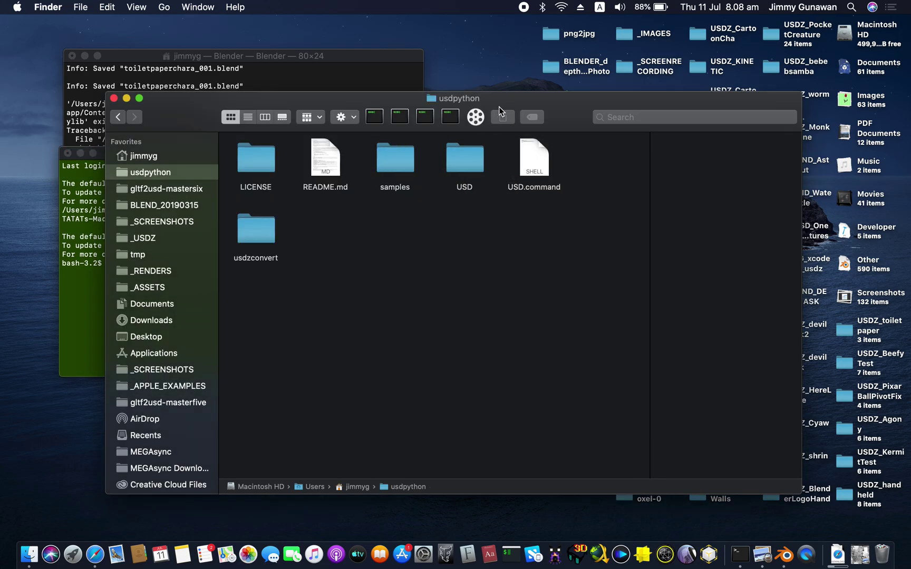
drag(498, 107, 590, 108)
click(266, 337)
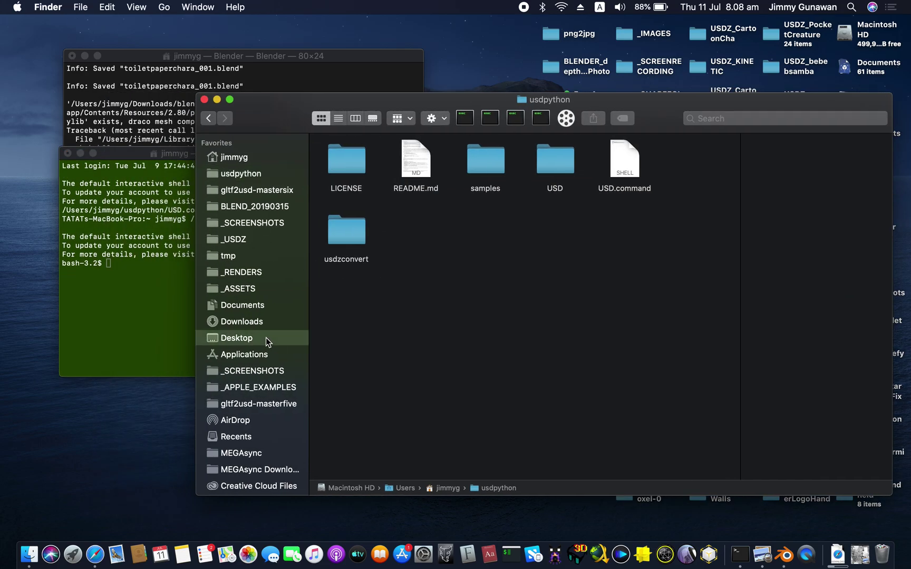
double_click(373, 179)
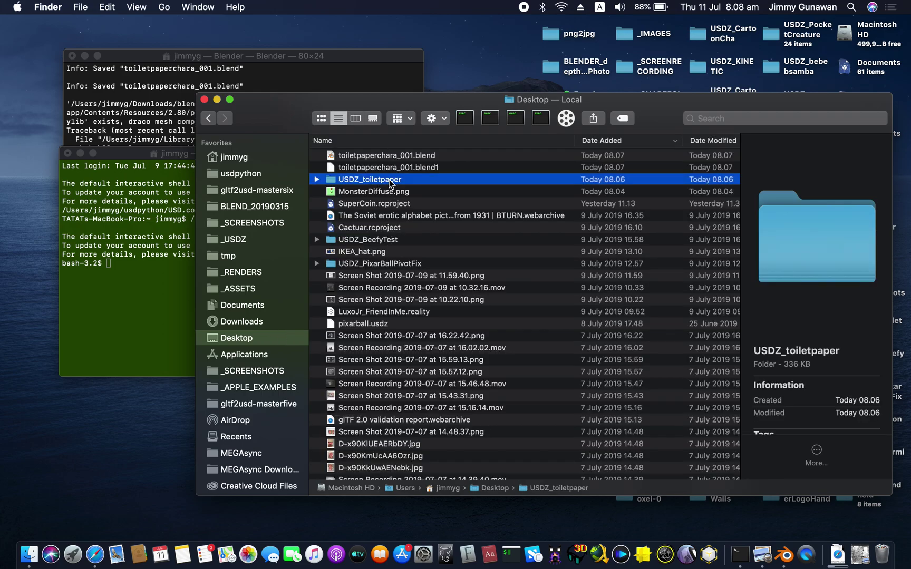
click(413, 169)
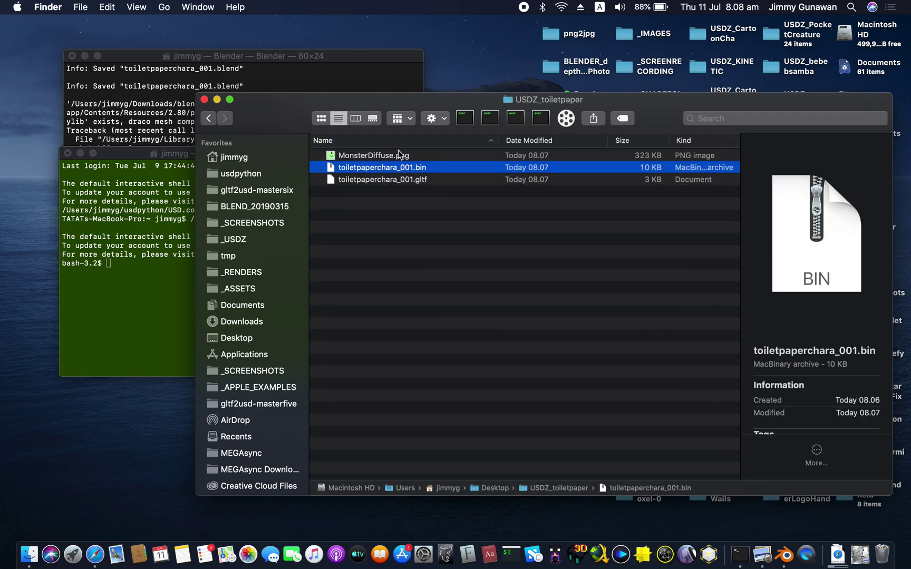
click(399, 155)
click(406, 179)
key(shift+Up)
Switch to Safari, find the usdz tools download on the AR Quick Look page and load gltf-viewer.donmccurdy.com in a new tab.
key(ctrl+Right)
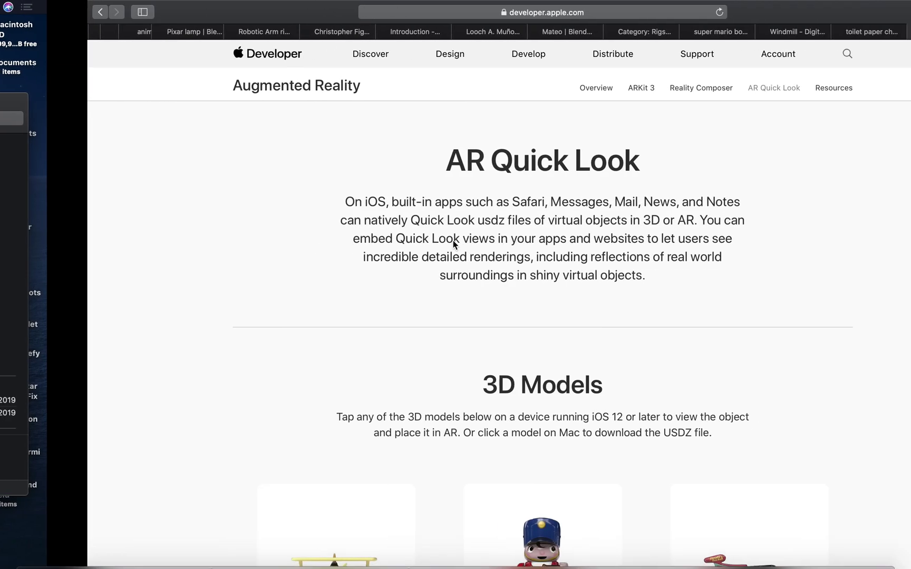
scroll(664, 294, down, 20)
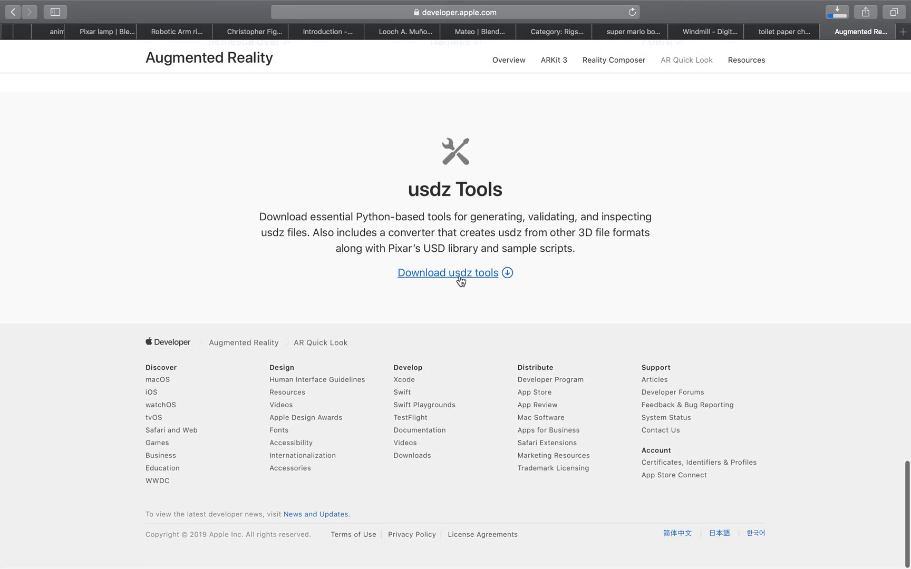
click(903, 31)
text(gltf)
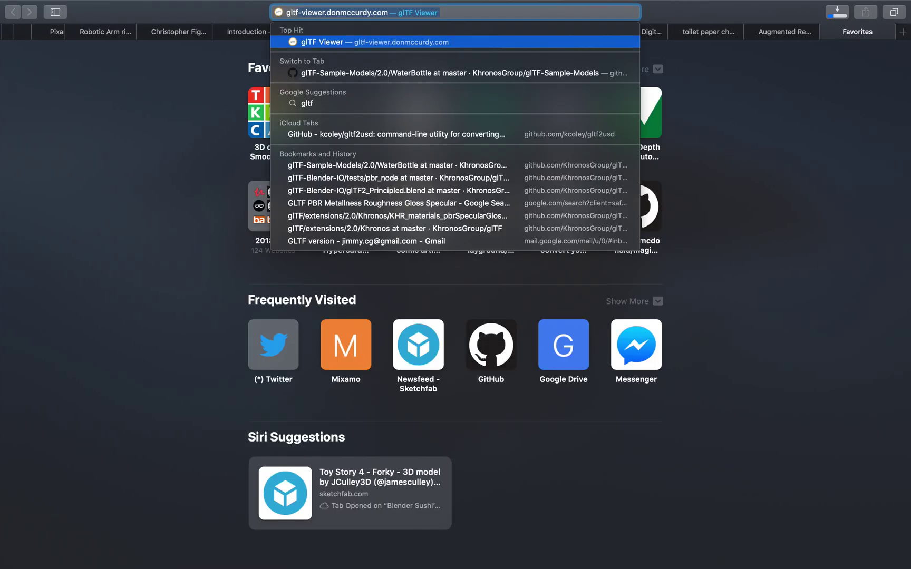
key(Return)
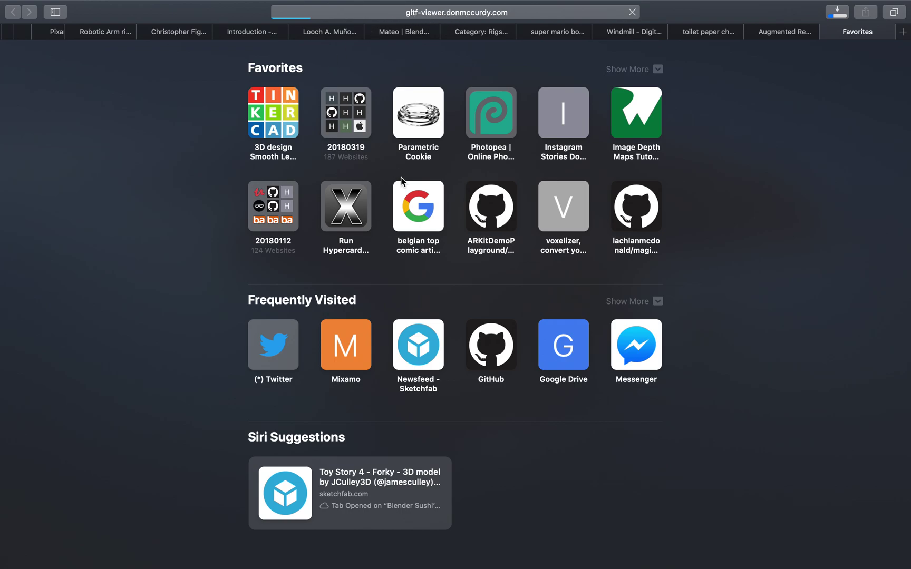
key(ctrl+Left)
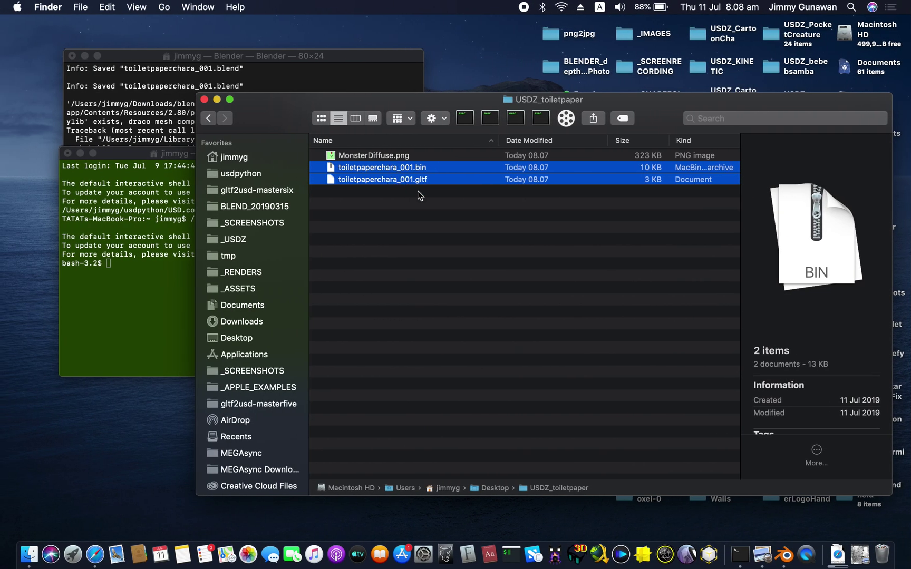
key(super+Tab)
key(super+Tab)
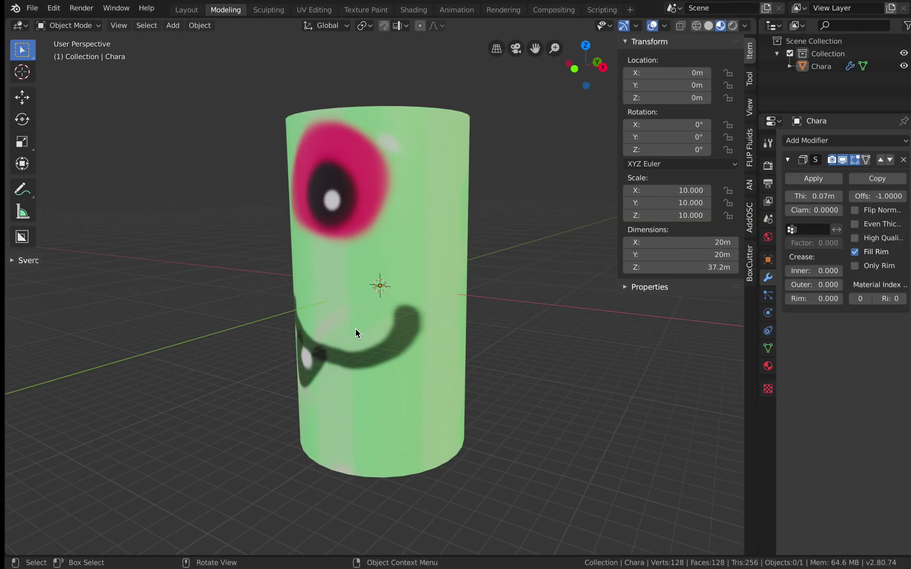
key(super+Tab)
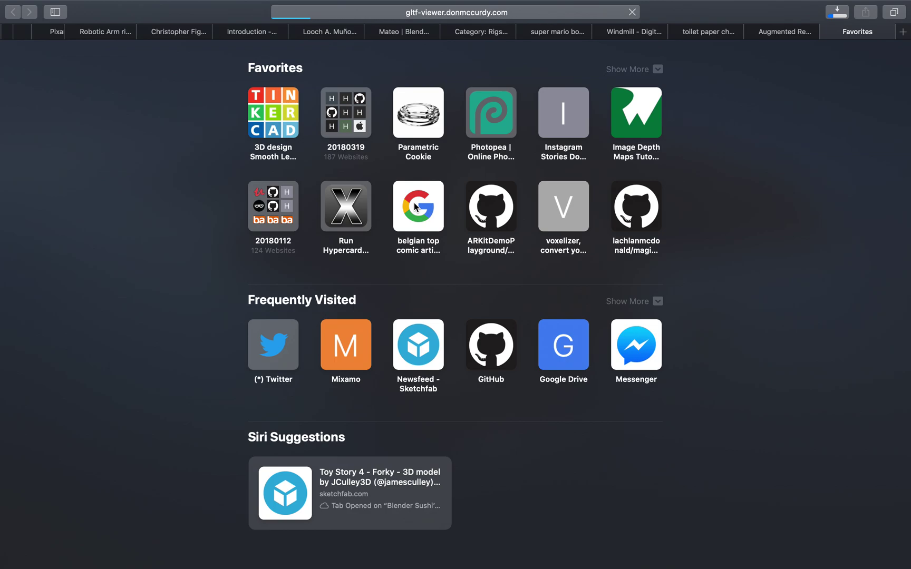
key(super+Tab)
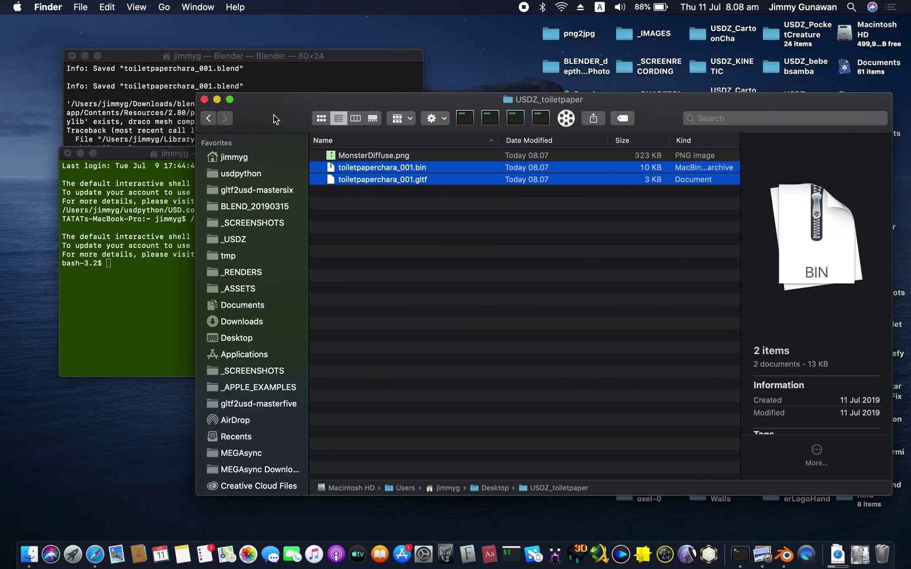
Run usdzconvert without arguments in the USD Terminal session and enlarge the window to read its full usage list.
click(156, 199)
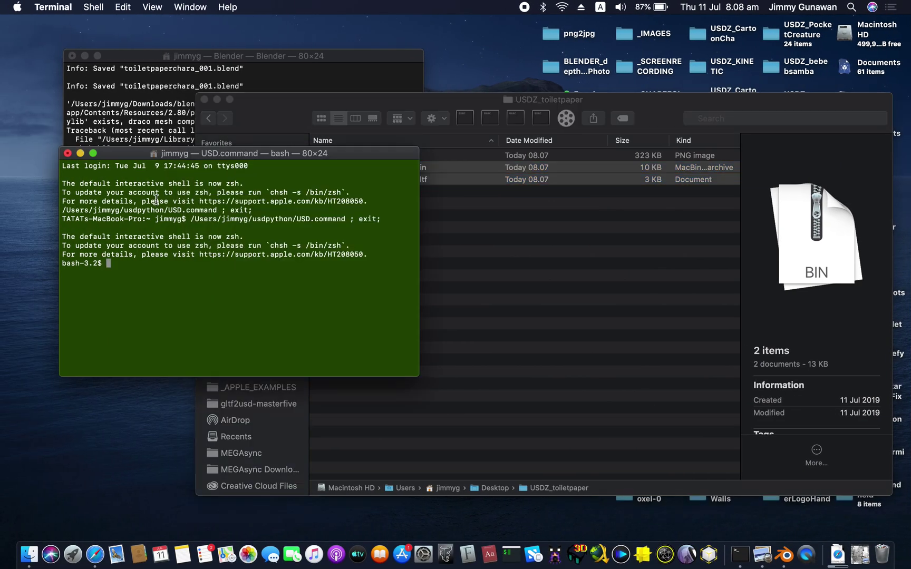
text(usdzconvert)
key(Return)
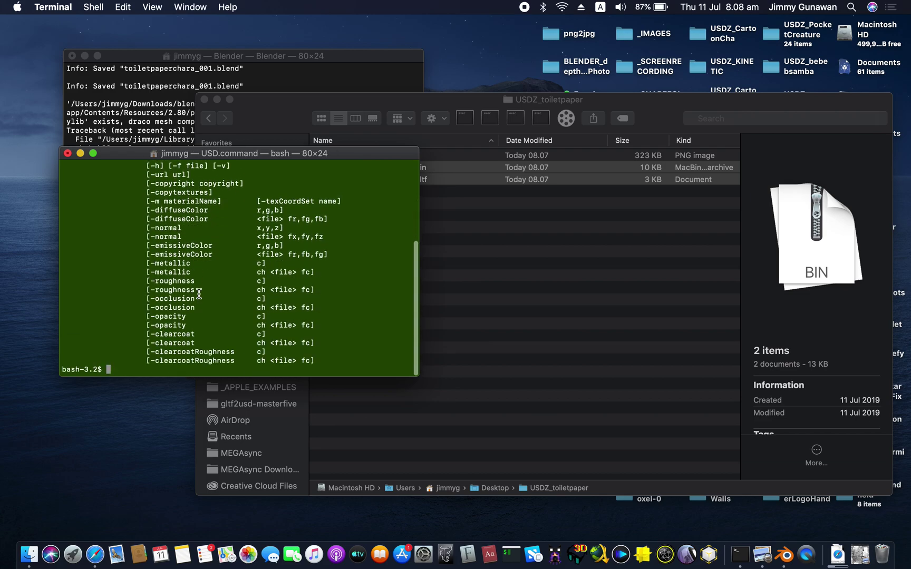
drag(415, 377, 396, 480)
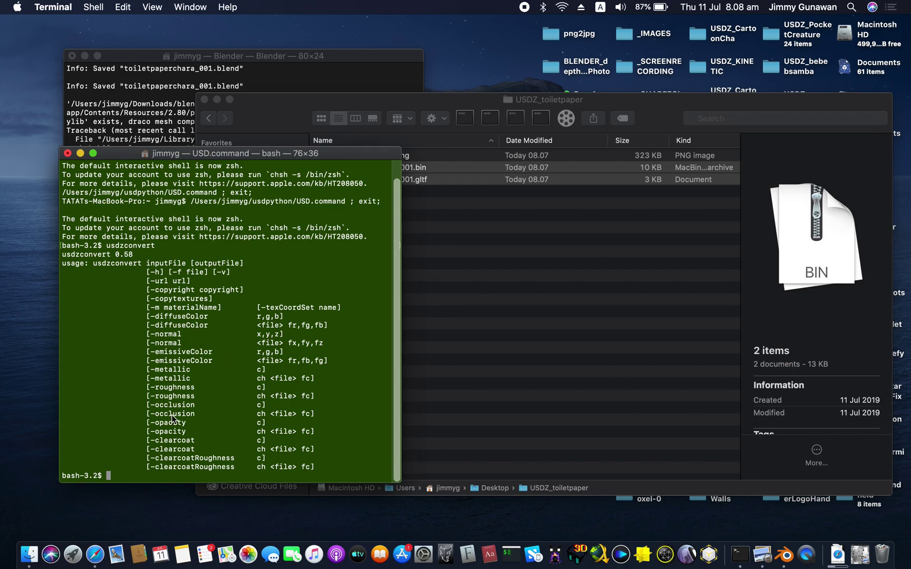
Run usdzconvert on toiletpaperchara_001.gltf from the USDZ_toiletpaper folder in the USD Terminal session.
key(Up)
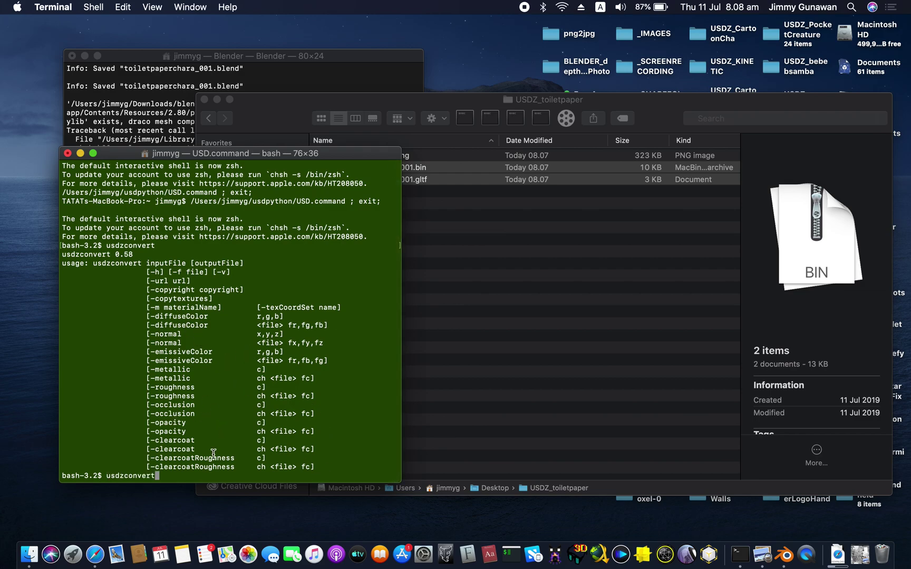
click(488, 119)
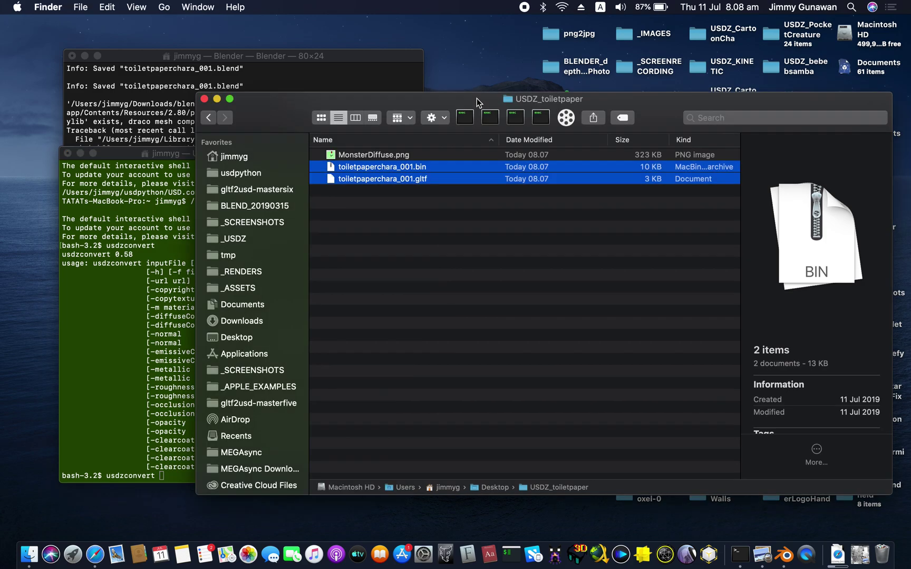
click(444, 299)
drag(407, 179, 137, 369)
key(Return)
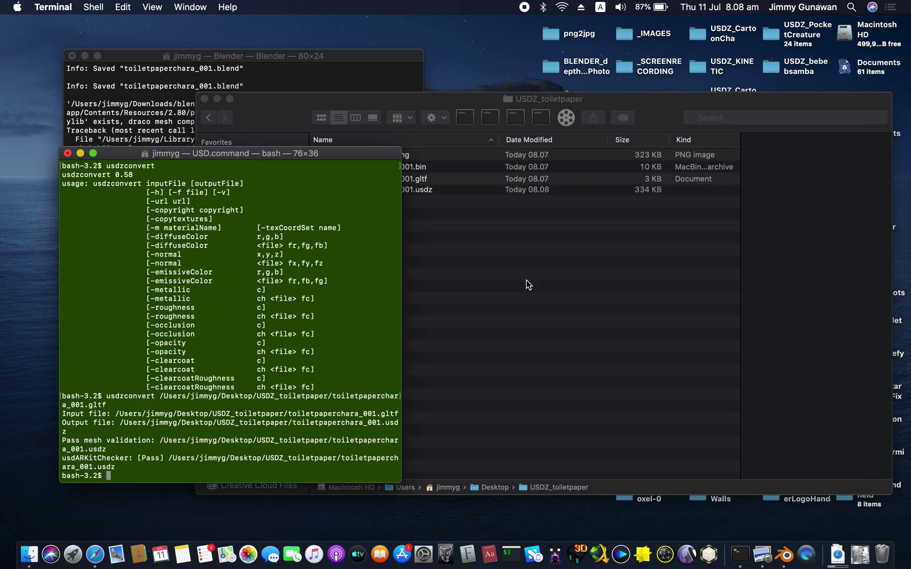
Preview toiletpaperchara_001.usdz with Quick Look in Finder, rotate the model to inspect it, and close the preview.
click(526, 280)
click(392, 191)
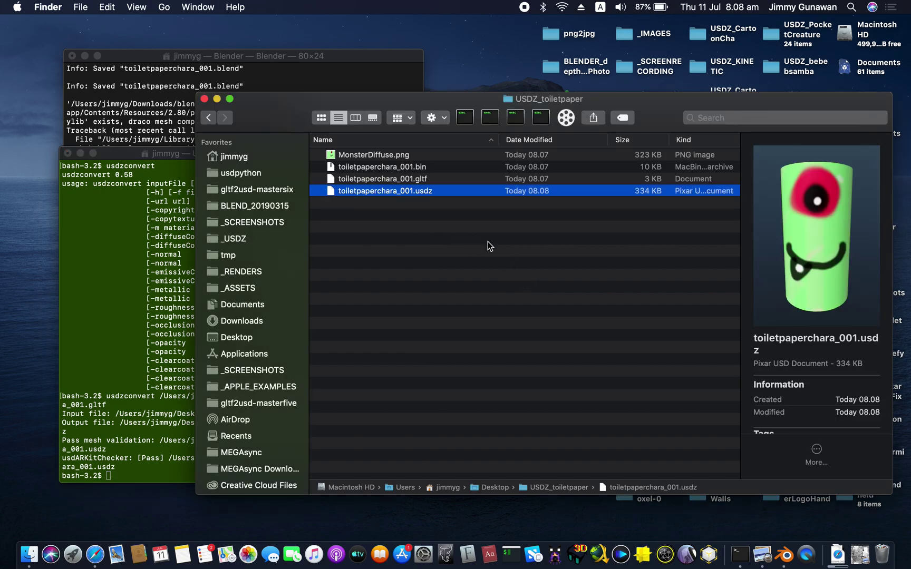
key(space)
mouse_move(527, 296)
mouse_down()
mouse_move(441, 306)
mouse_move(442, 214)
mouse_move(563, 209)
mouse_move(523, 310)
mouse_up()
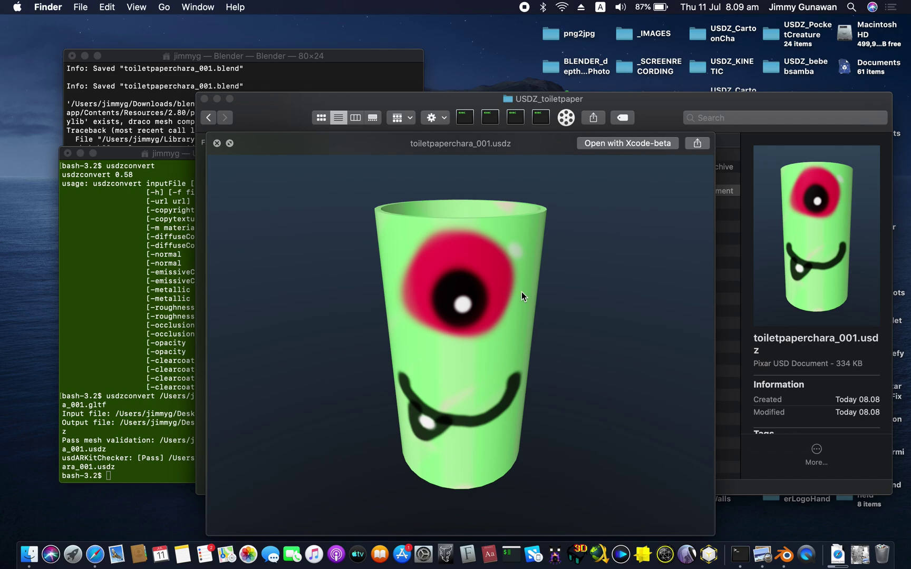
drag(511, 276, 502, 225)
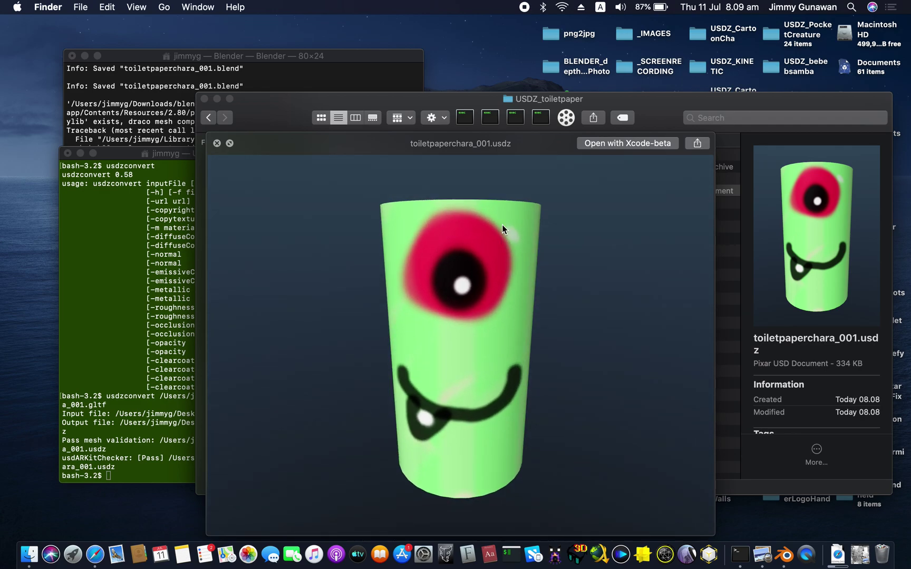
drag(520, 146, 489, 107)
drag(486, 287, 456, 156)
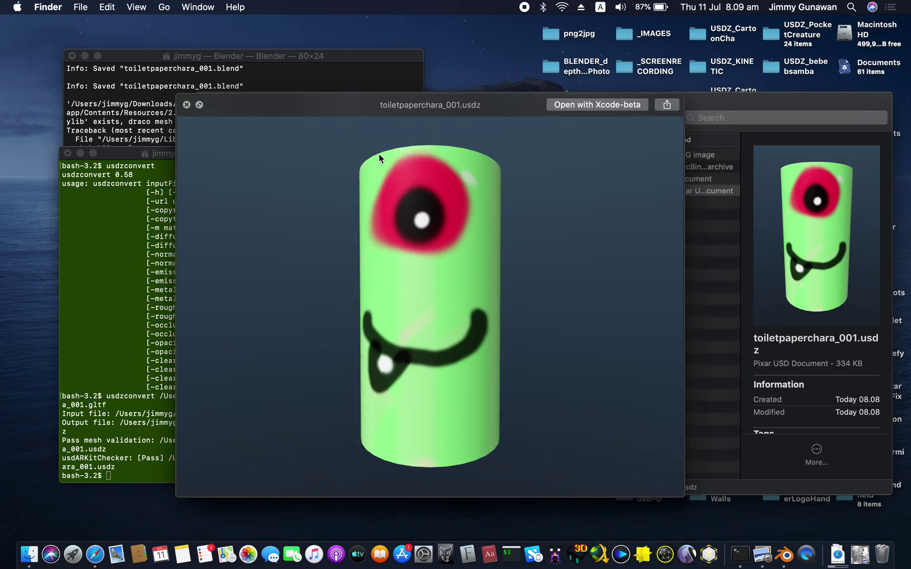
click(186, 105)
Try to load only toiletpaperchara_001.bin and toiletpaperchara_001.gltf from Finder into the glTF Viewer page in Safari.
key(ctrl+Right)
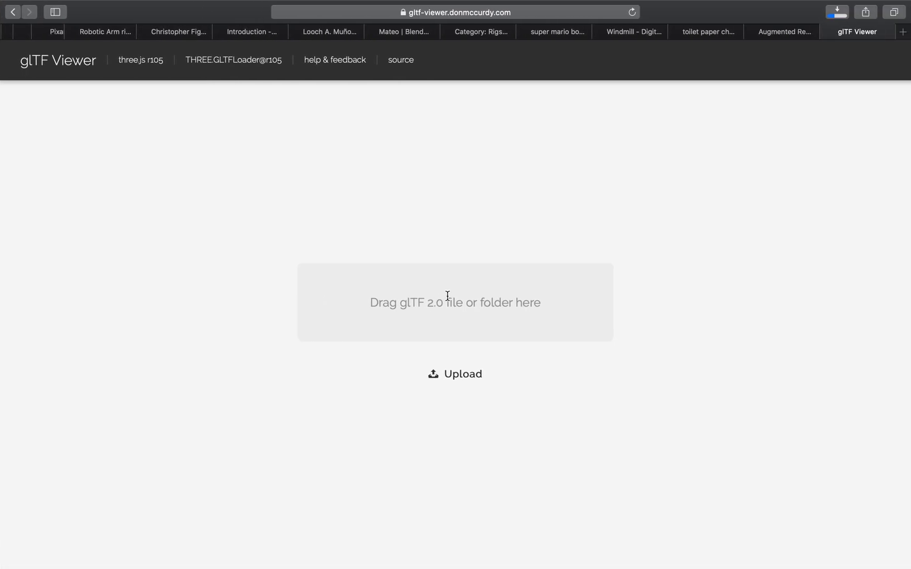
key(ctrl+Left)
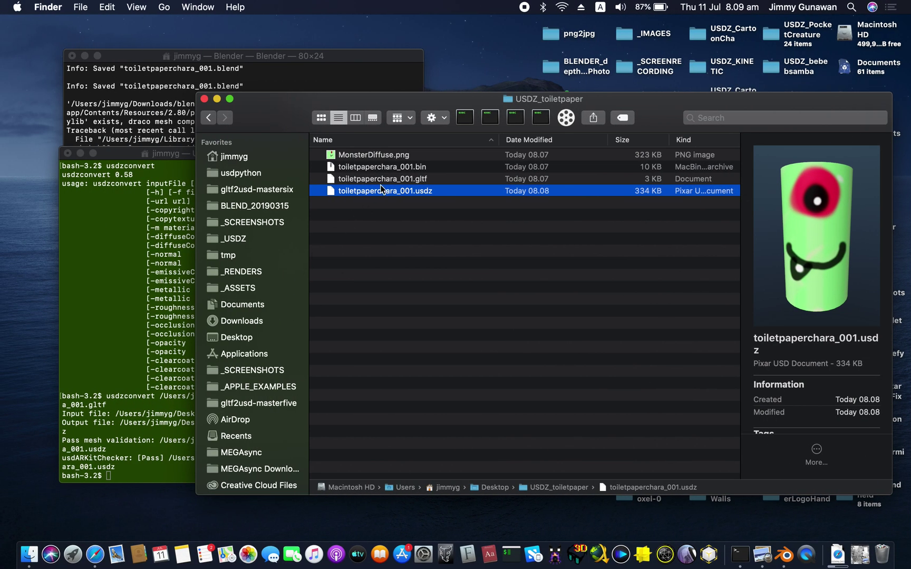
click(393, 169)
super+click(400, 183)
drag(401, 183, 439, 314)
key(ctrl+Right)
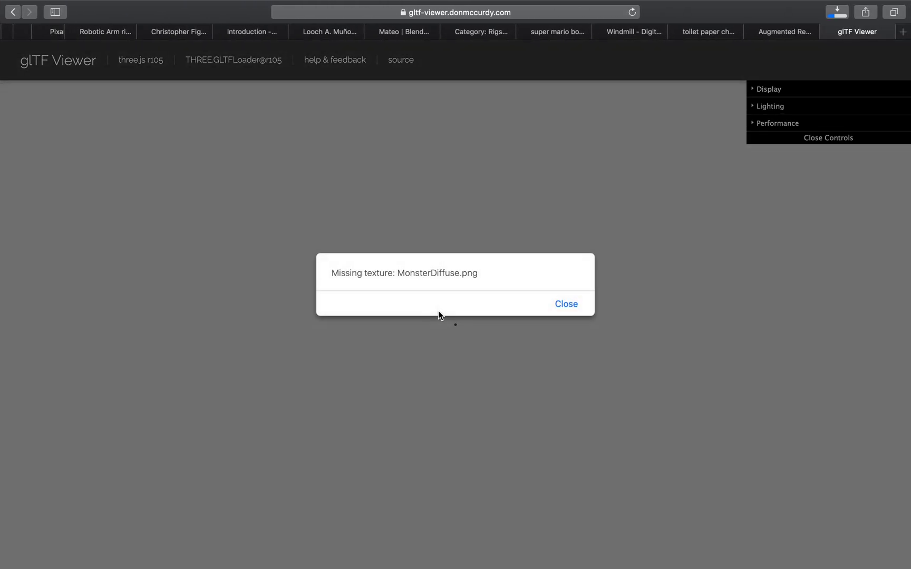
click(557, 305)
Load MonsterDiffuse.png, toiletpaperchara_001.bin and toiletpaperchara_001.gltf together from Finder into the glTF Viewer page in Safari and view the model.
key(ctrl+Left)
click(426, 157)
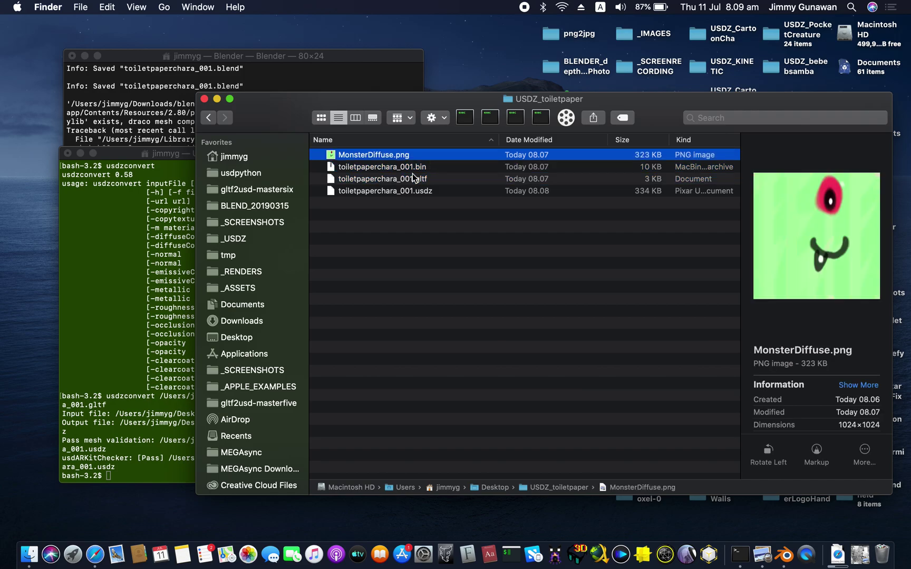
shift+click(406, 177)
drag(409, 180, 389, 354)
key(ctrl+Right)
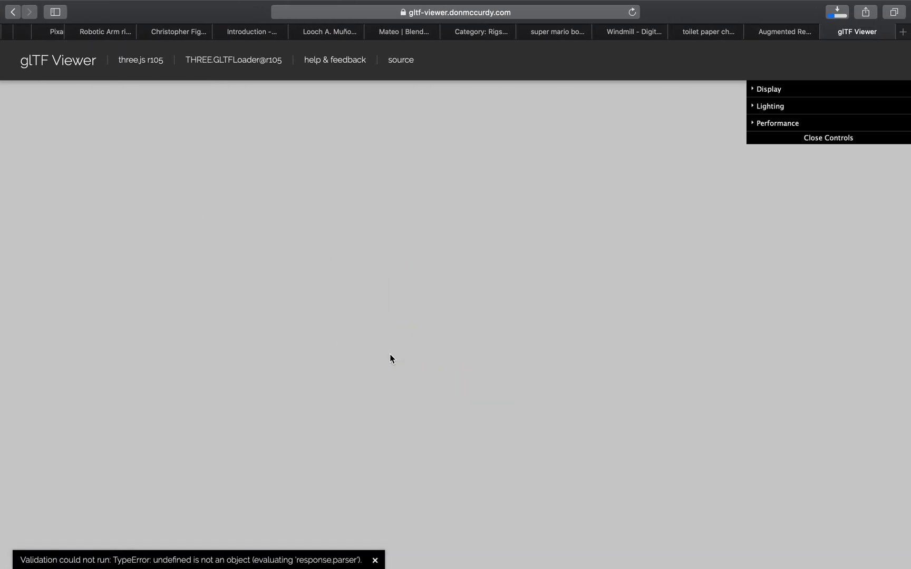
key(super+shift+backslash)
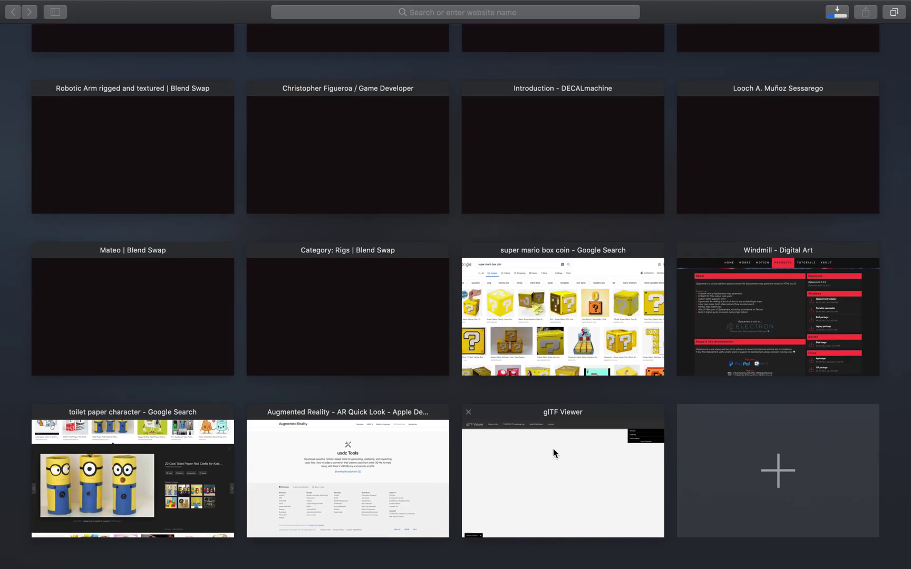
click(557, 464)
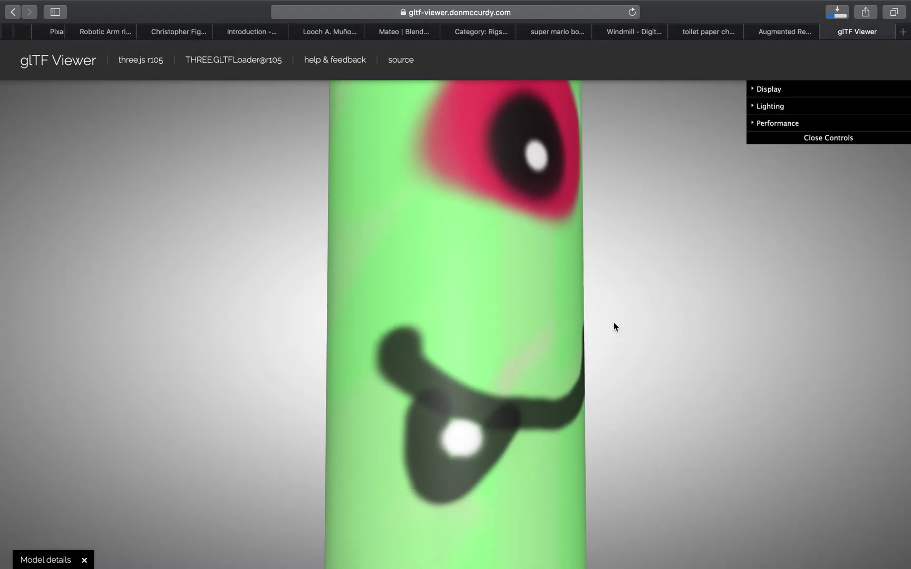
Return to Apple's AR Quick Look page and review its introduction and 3D Models heading.
click(827, 33)
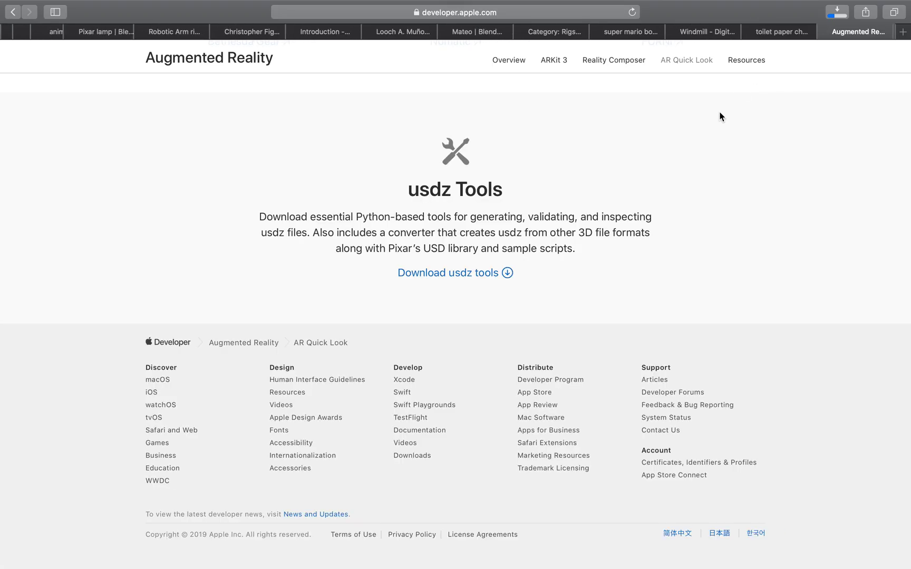
scroll(624, 181, up, 10)
scroll(624, 183, up, 5)
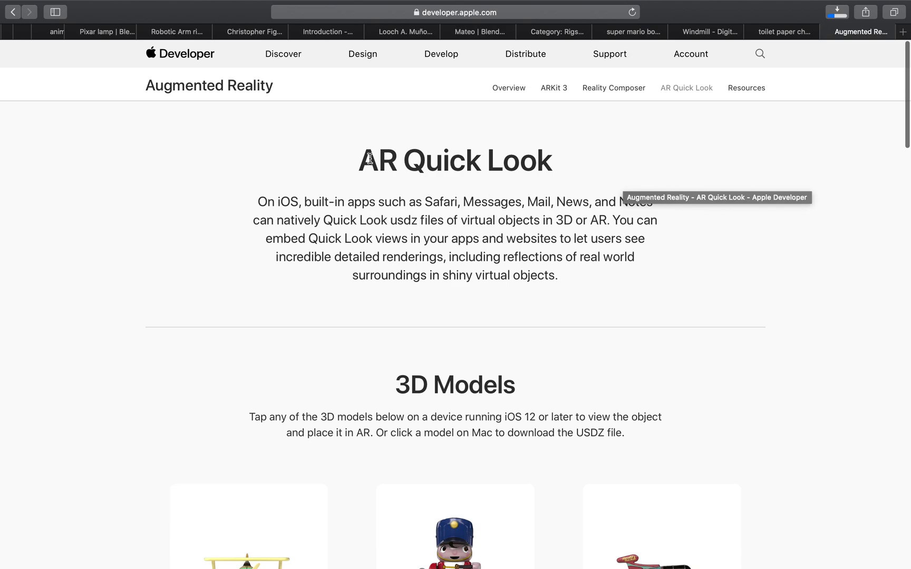
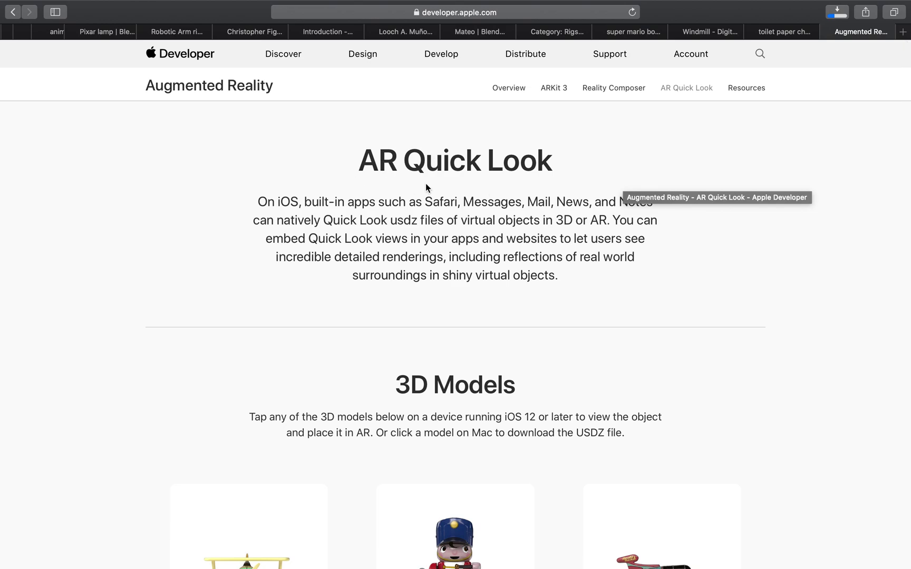
Launch Reality Composer, create a new project with a Horizontal anchor, and enlarge its window.
key(ctrl+Left)
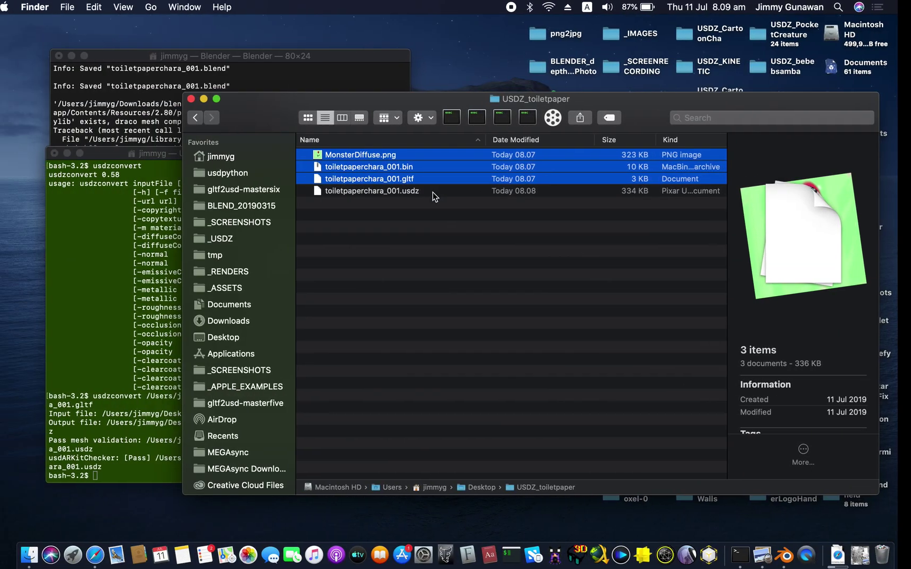
drag(424, 107, 349, 94)
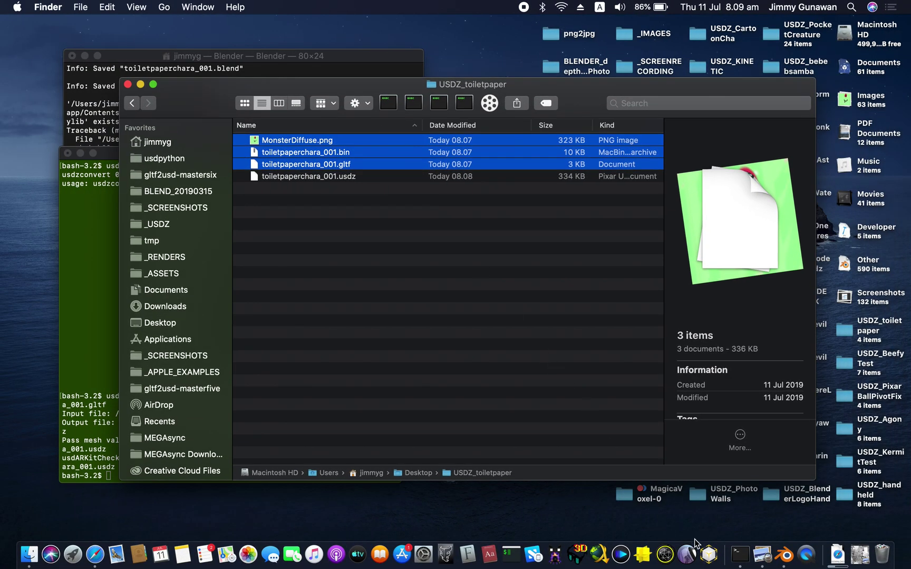
click(708, 554)
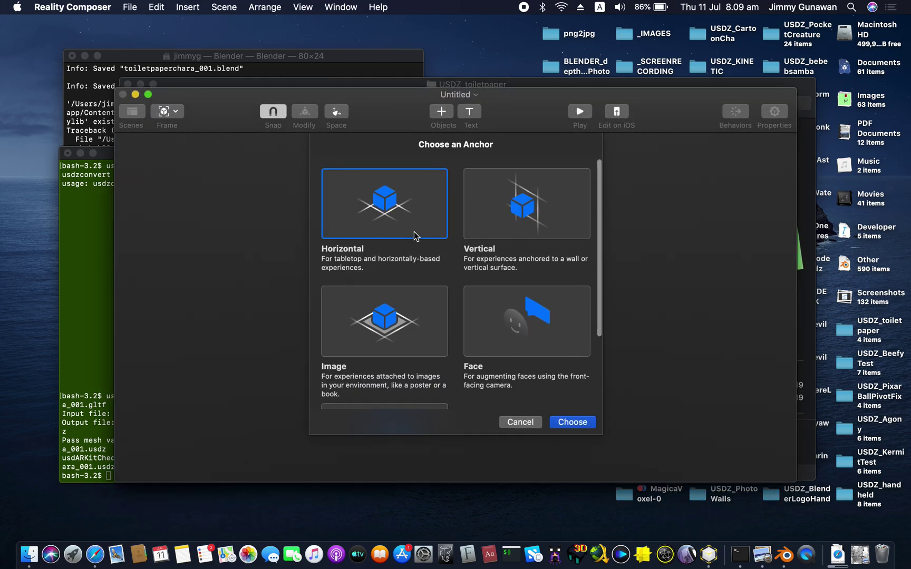
double_click(414, 236)
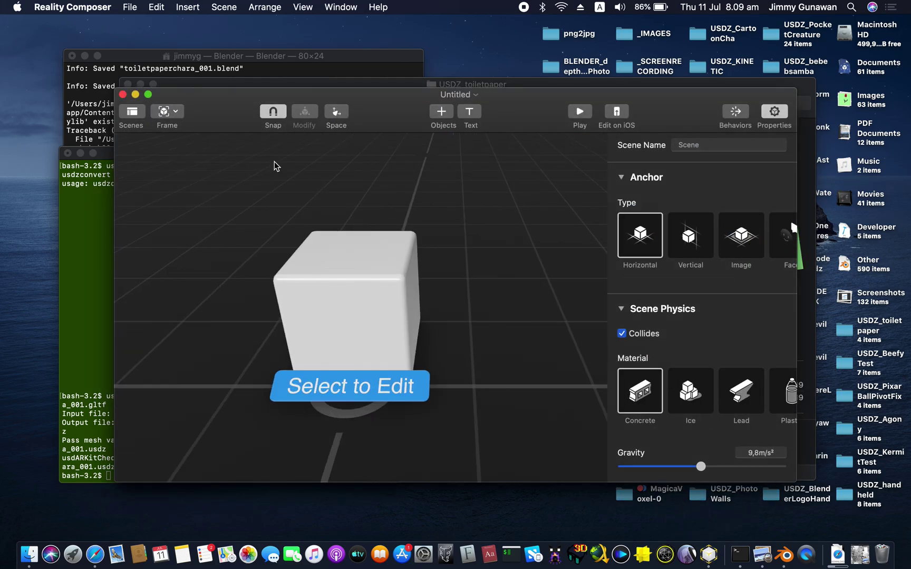
drag(117, 86, 37, 30)
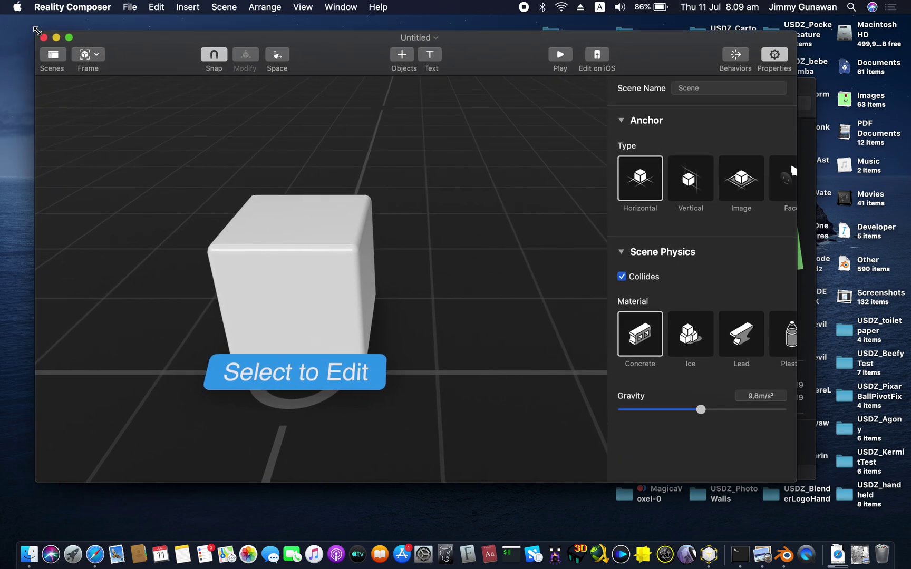
drag(790, 474, 850, 519)
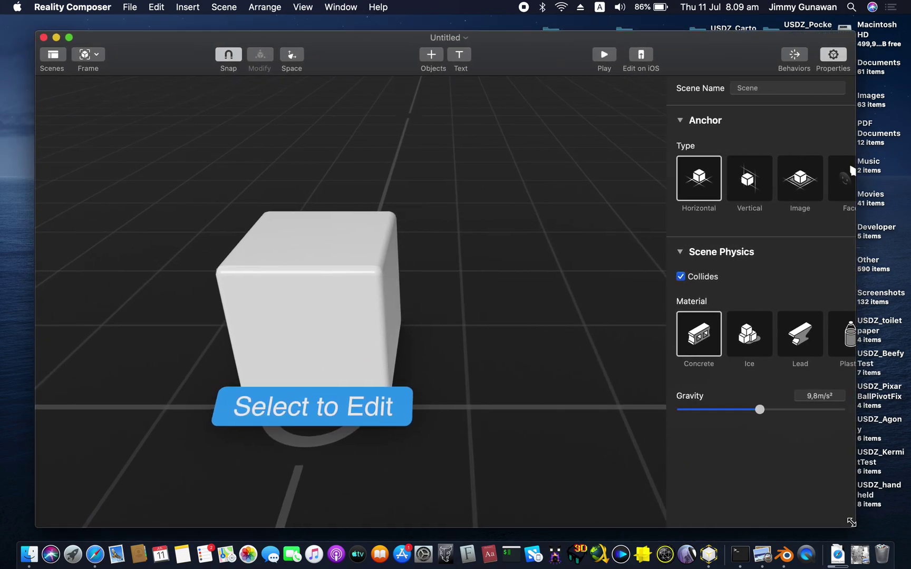
Delete the default white cube and the blue "Select to Edit" label from the scene.
scroll(517, 335, down, 3)
drag(517, 336, 482, 319)
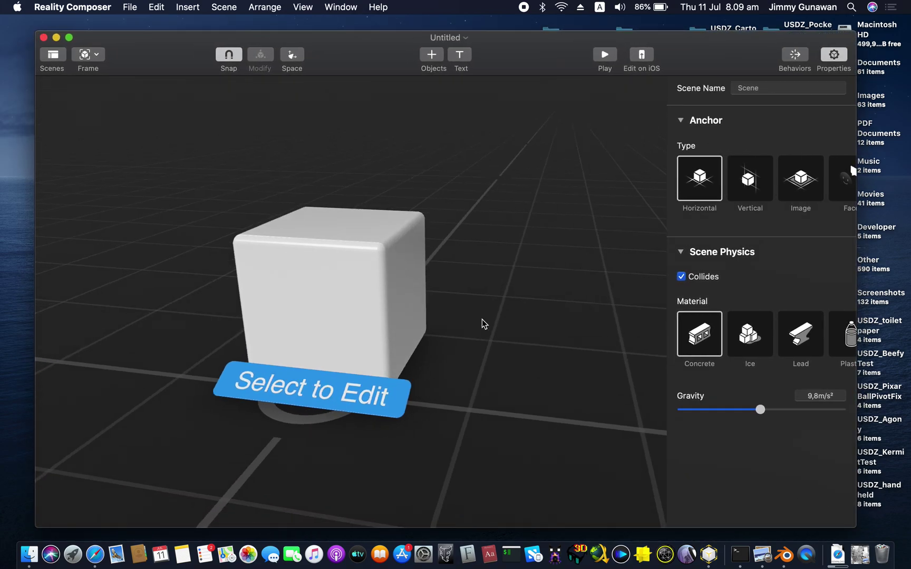
scroll(483, 319, down, 5)
click(381, 285)
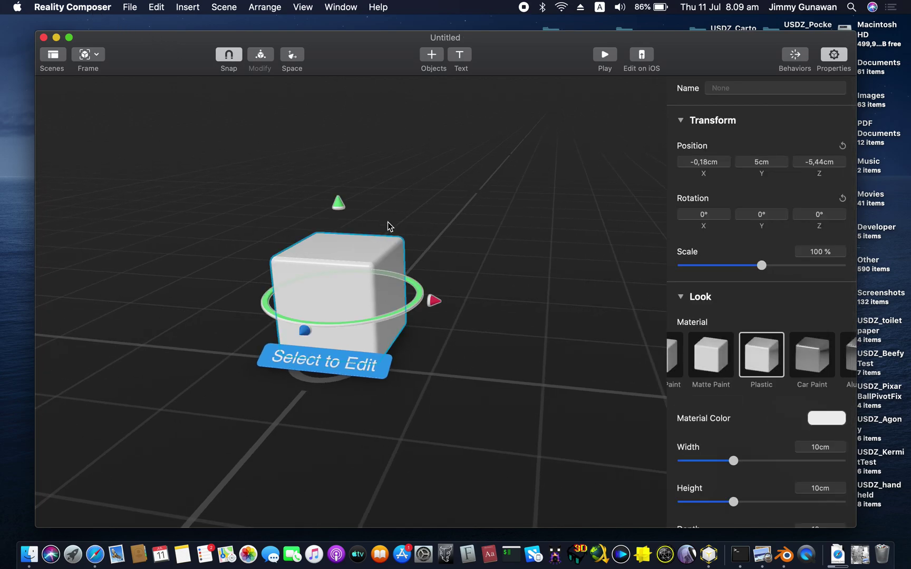
key(BackSpace)
click(337, 364)
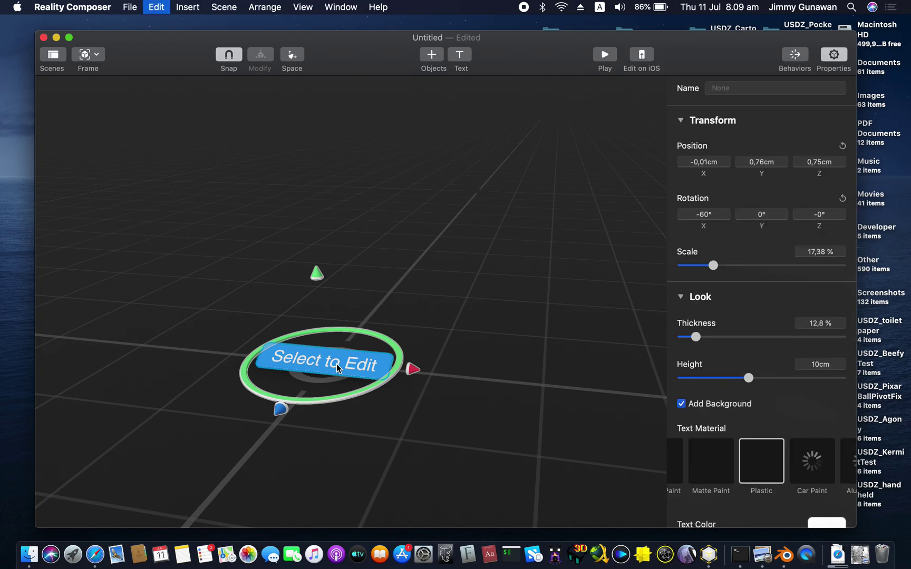
Switch to Blender, examine the Chara model from several angles, and return to Reality Composer.
key(ctrl+Right)
key(ctrl+Right)
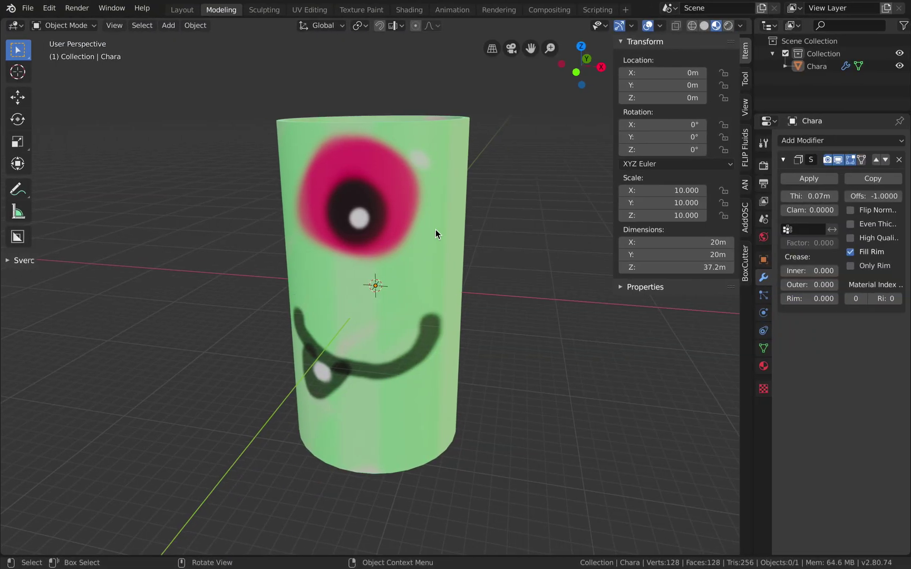
middle_drag(435, 229, 378, 316)
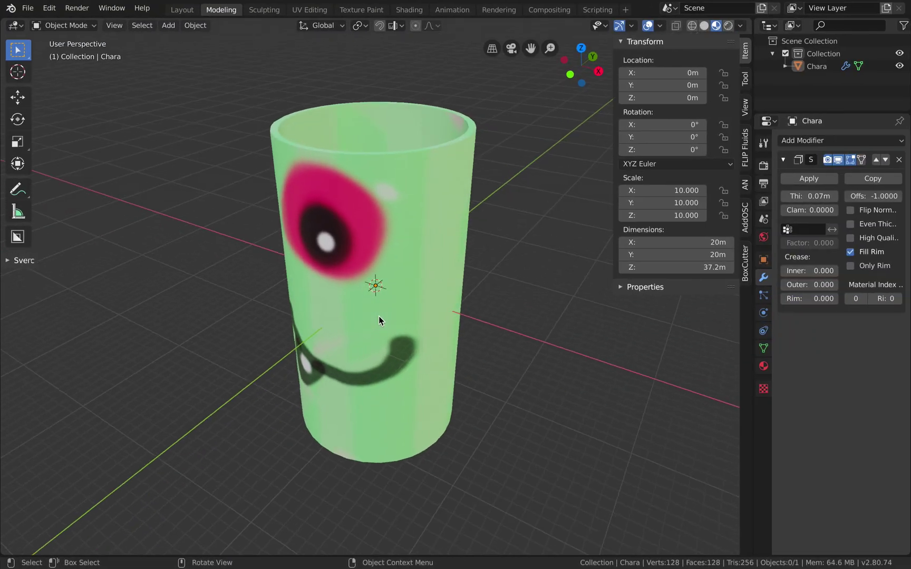
scroll(378, 315, left, 1)
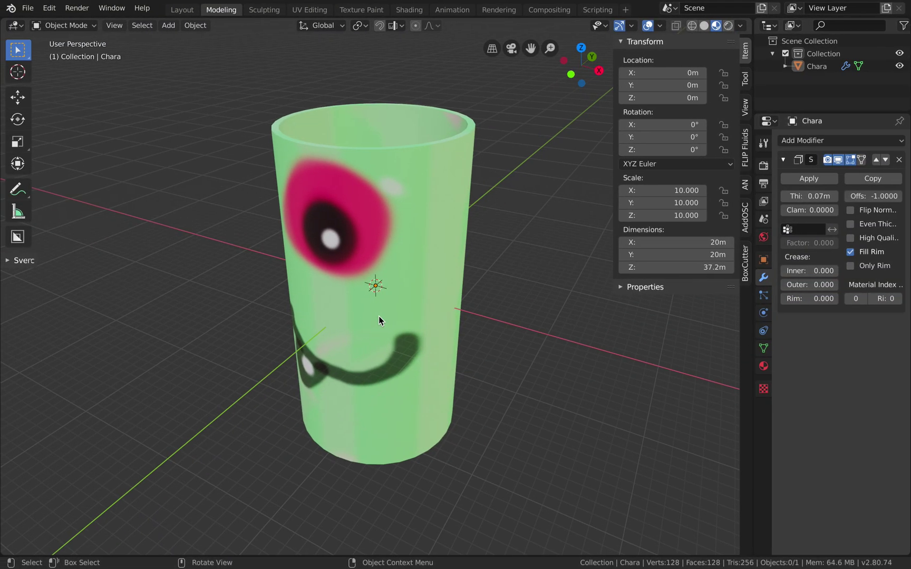
key(ctrl+Left)
key(ctrl+Right)
scroll(378, 320, left, 2)
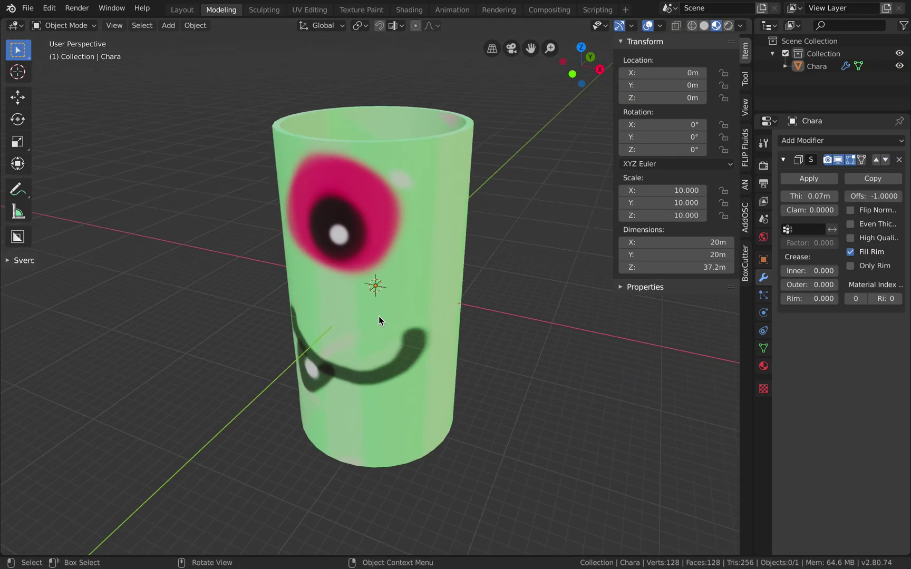
scroll(378, 315, left, 2)
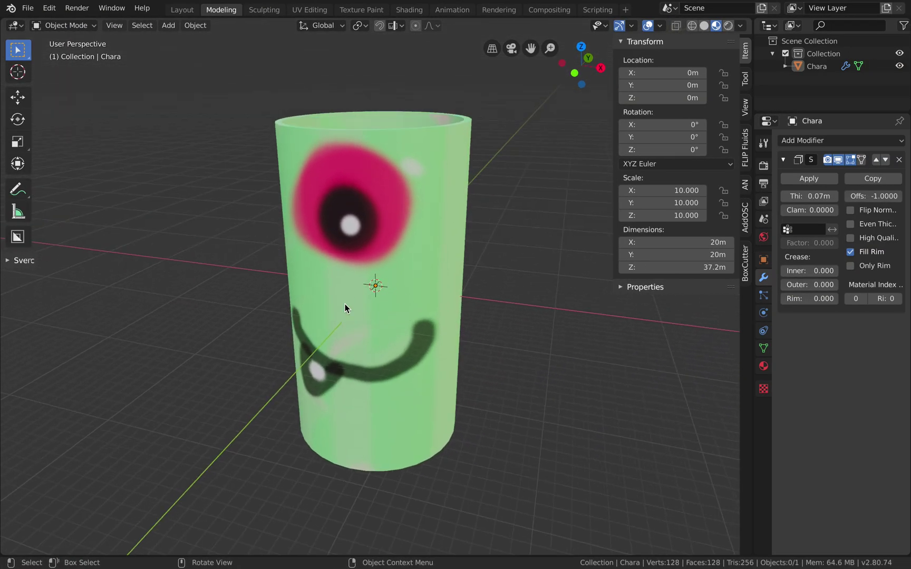
scroll(404, 290, left, 2)
key(ctrl+Left)
key(ctrl+Left)
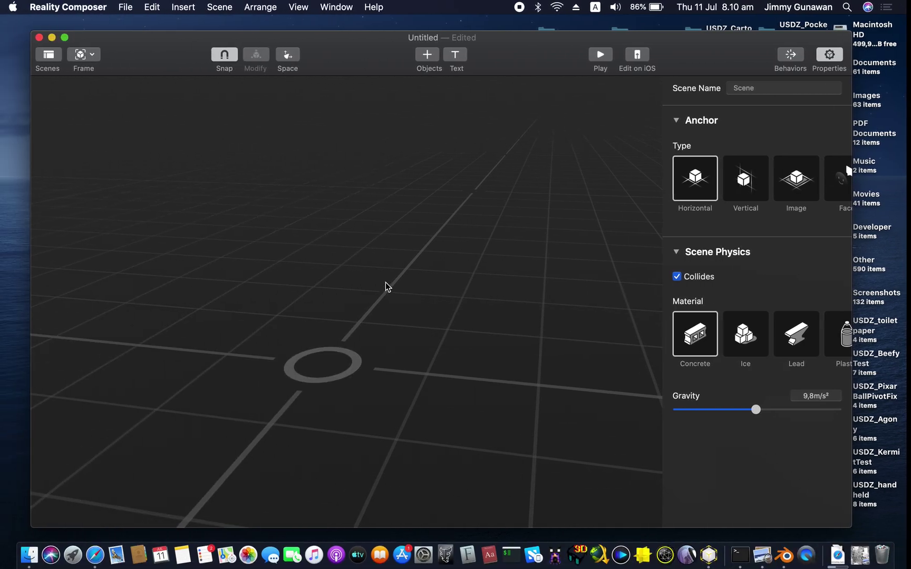
Arrange the Finder and Reality Composer windows and add toiletpaperchara_001.usdz from the USDZ_toiletpaper folder to the empty scene.
drag(182, 44, 227, 285)
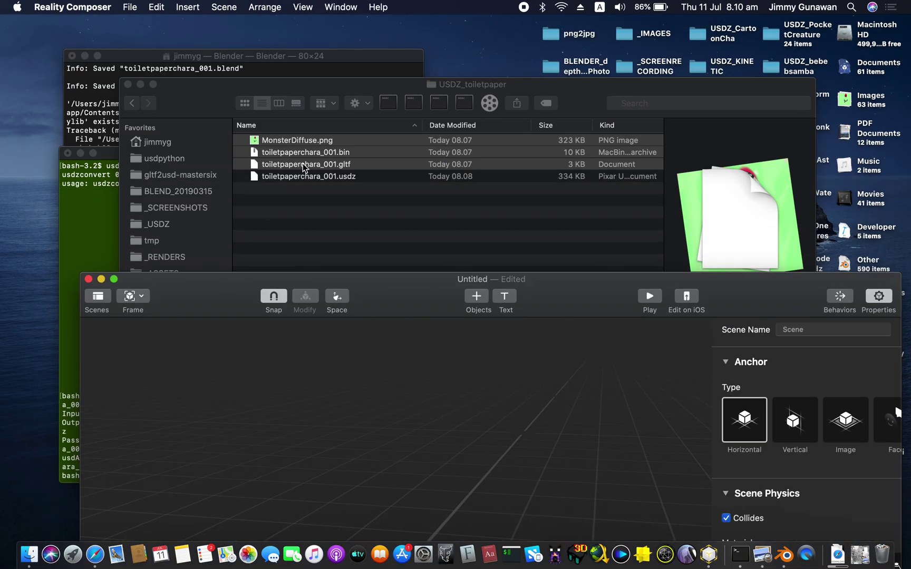
click(308, 185)
click(324, 181)
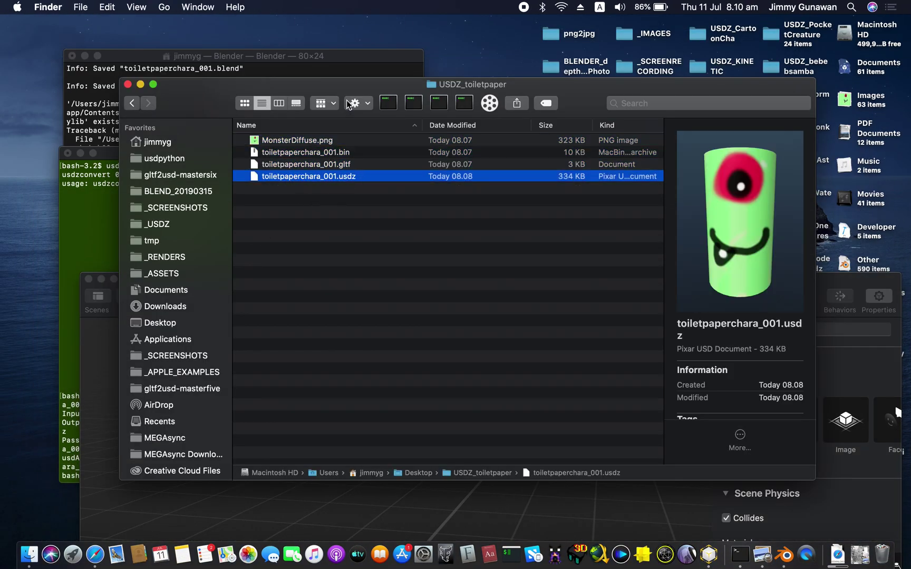
drag(349, 84, 583, 70)
drag(529, 162, 207, 64)
scroll(275, 211, down, 5)
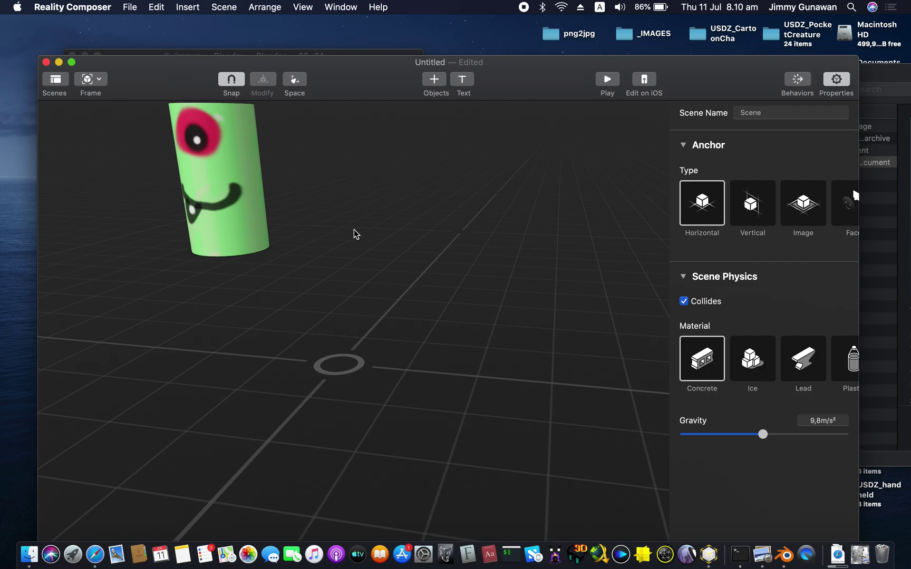
Save the project to the Desktop as SimpleToiletPaperProject.
key(super+s)
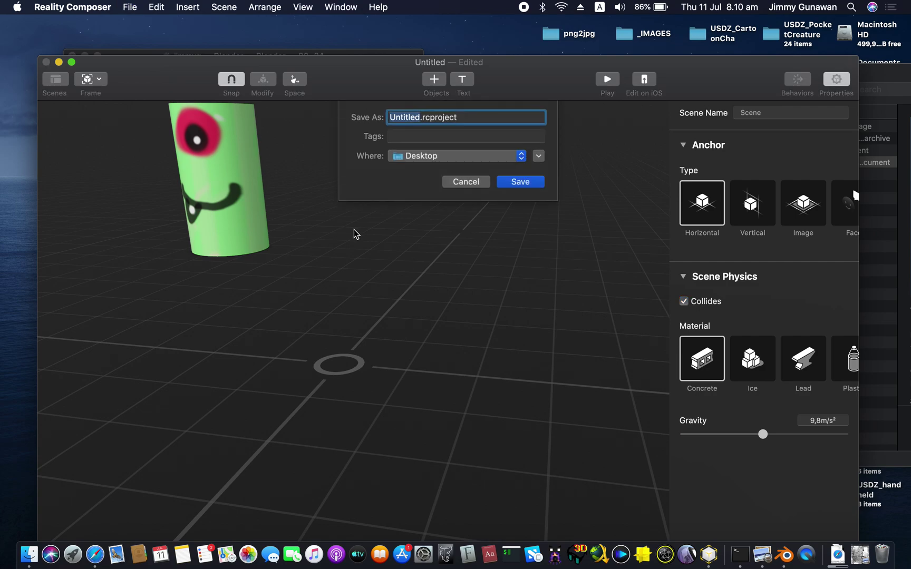
text(SimpleToilet)
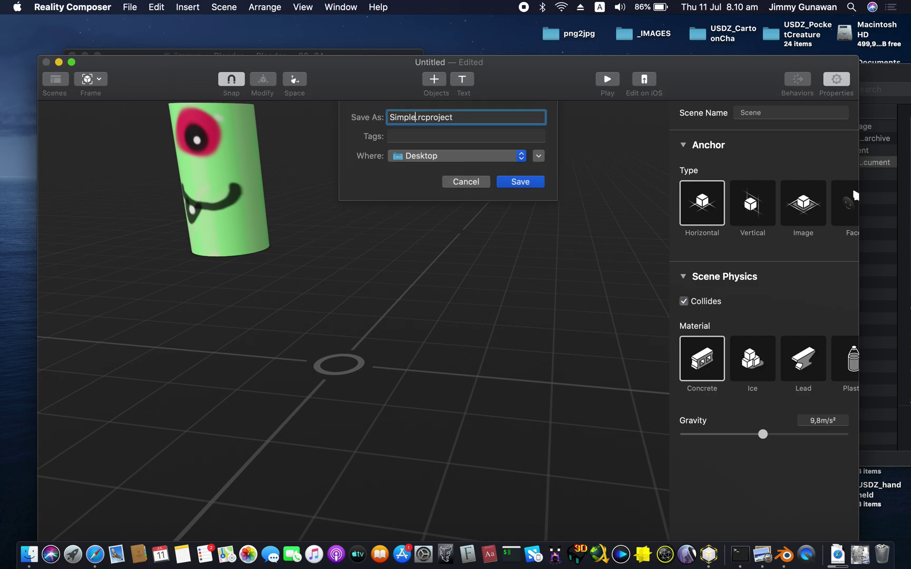
text(PaperProject)
key(Return)
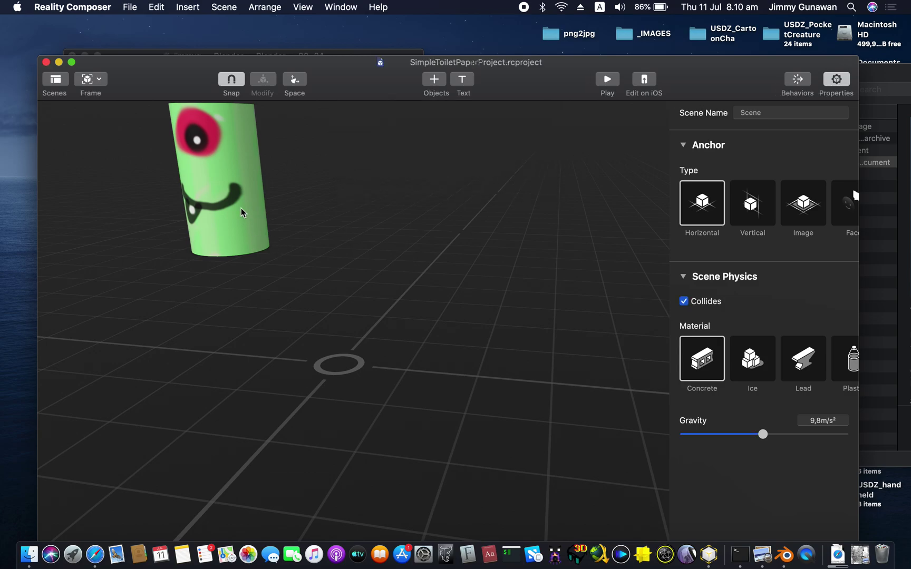
Move the toilet roll model near the scene origin, to about 0,02 cm in X and -1,87 cm in Z.
click(242, 211)
scroll(298, 222, up, 4)
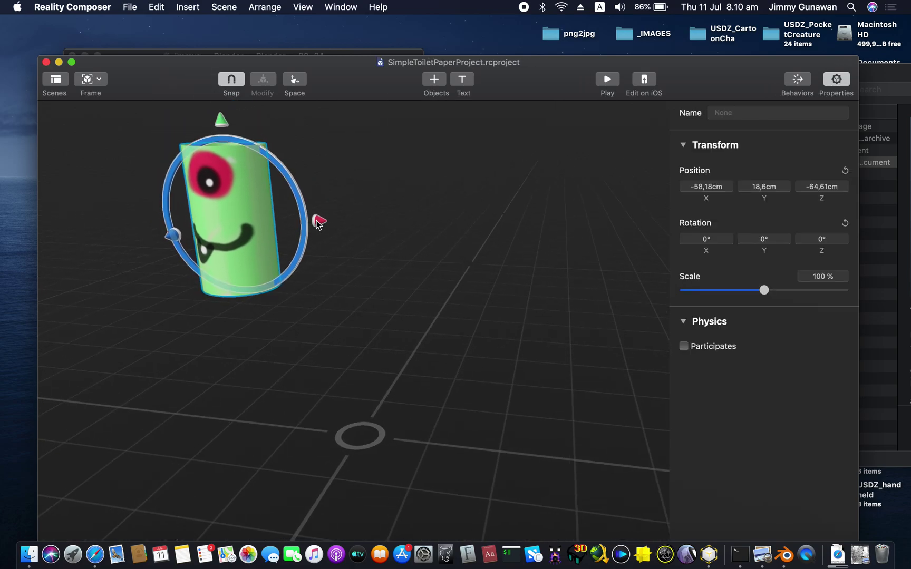
drag(317, 221, 494, 247)
drag(369, 252, 469, 312)
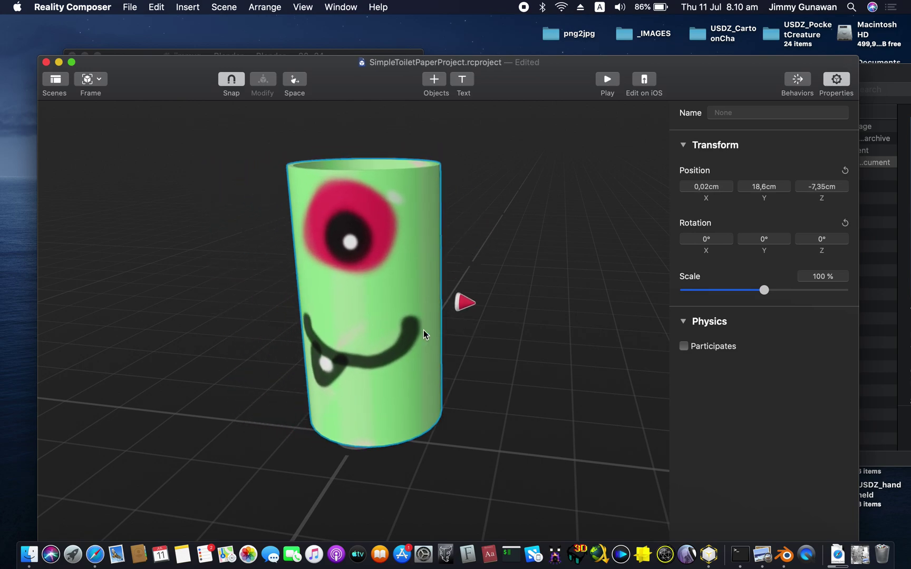
drag(341, 326, 324, 360)
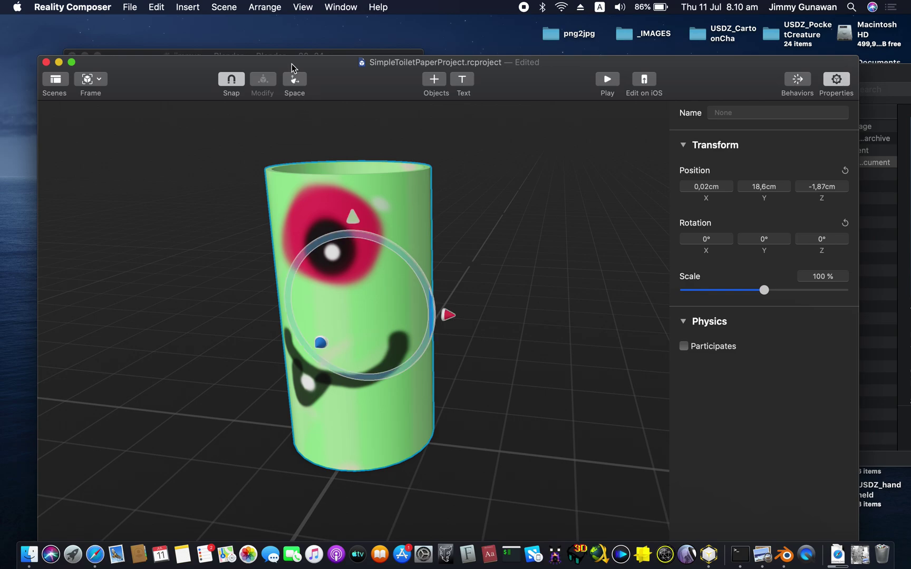
Make the project window full screen and nudge the toilet roll to about 0,38 cm on the X axis.
drag(293, 68, 276, 29)
click(56, 25)
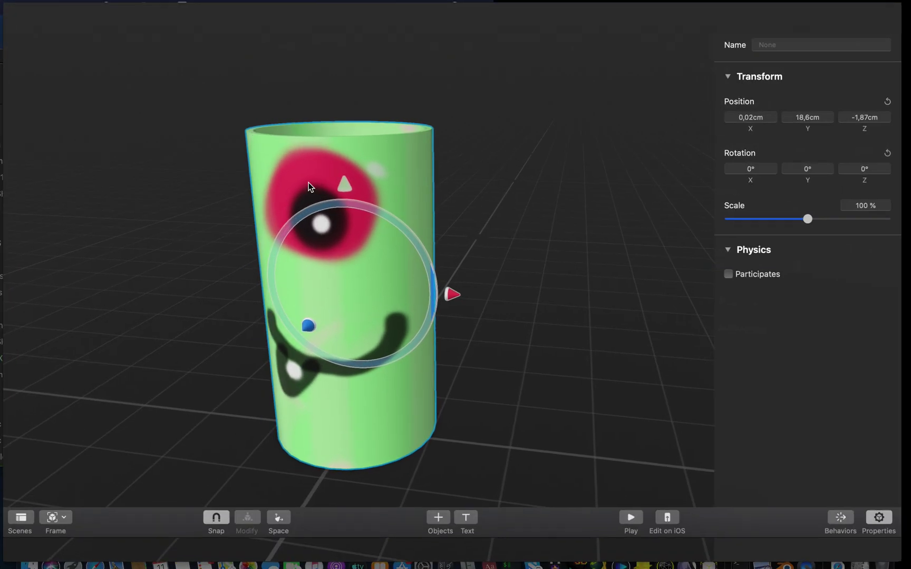
scroll(403, 226, up, 5)
scroll(473, 225, up, 5)
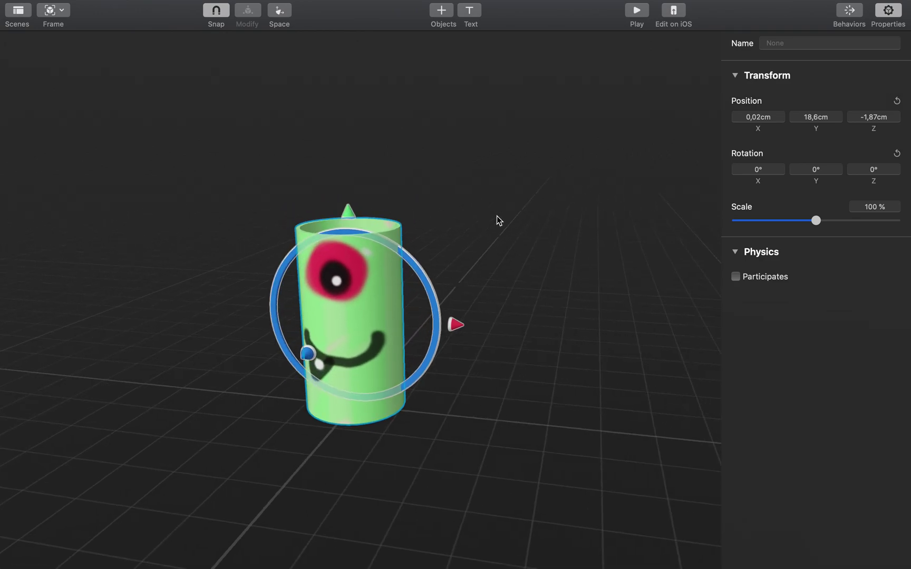
drag(457, 324, 460, 324)
scroll(534, 232, down, 5)
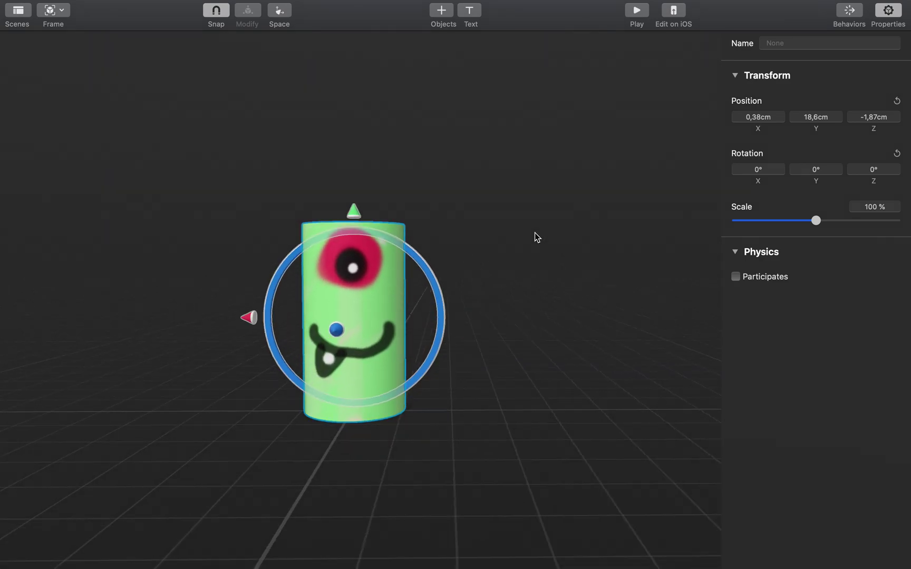
scroll(473, 218, up, 5)
scroll(474, 222, down, 5)
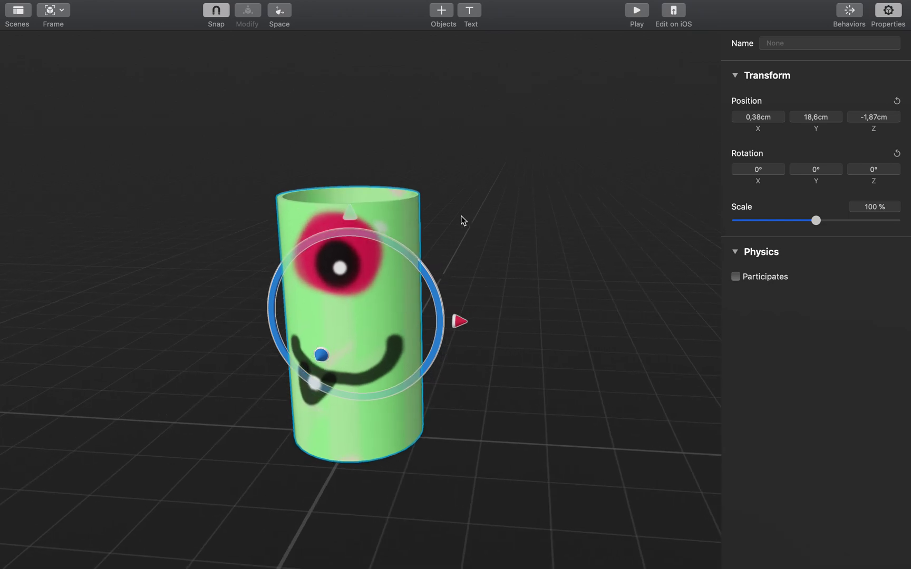
scroll(460, 215, up, 1)
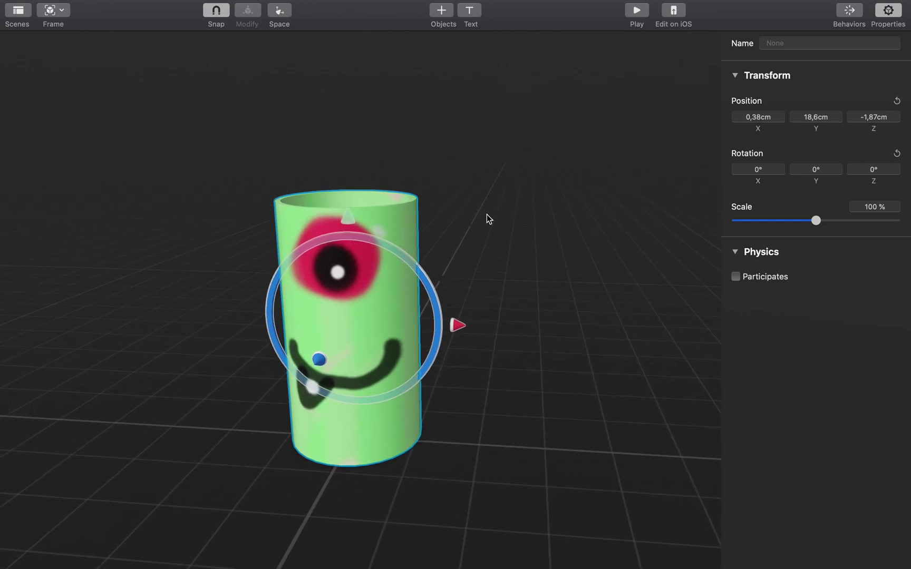
Add a Tap & Flip behavior to the toilet roll.
click(854, 12)
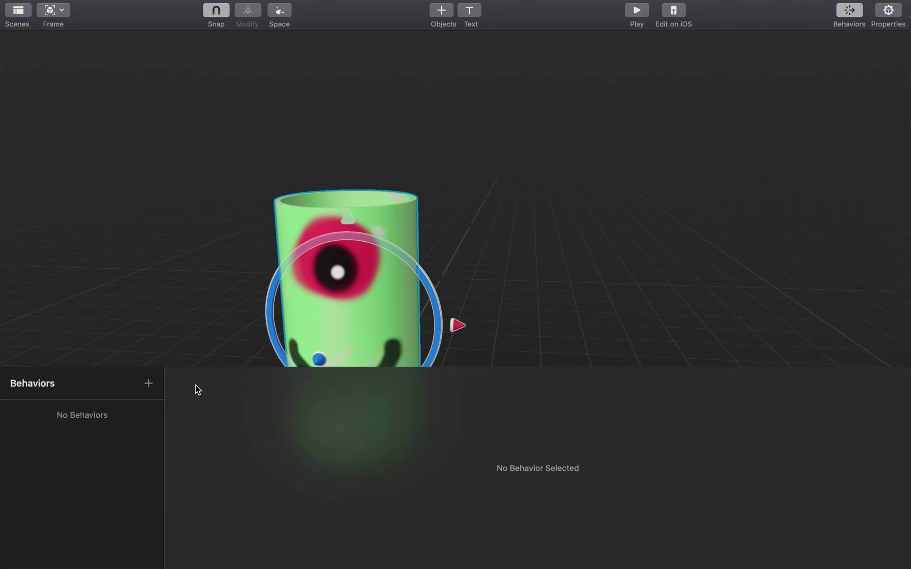
click(888, 10)
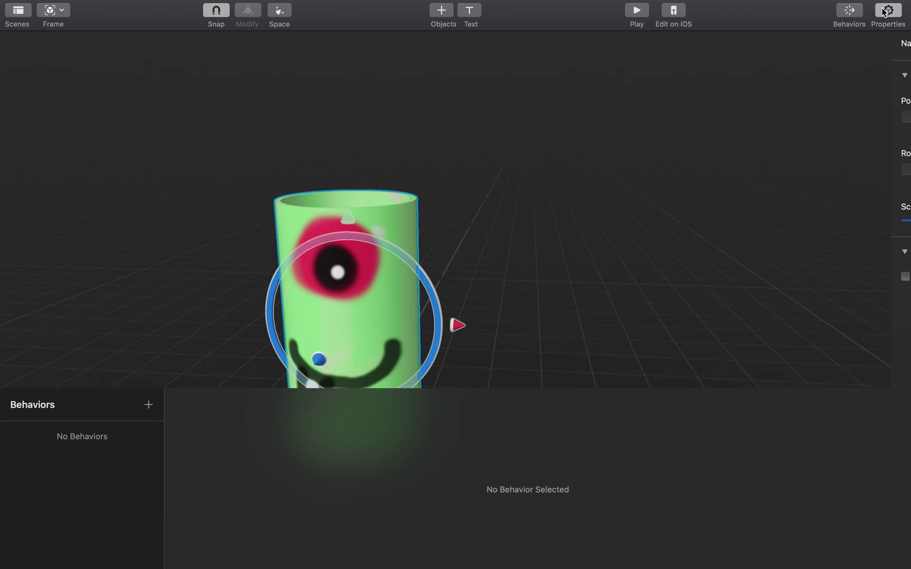
click(860, 11)
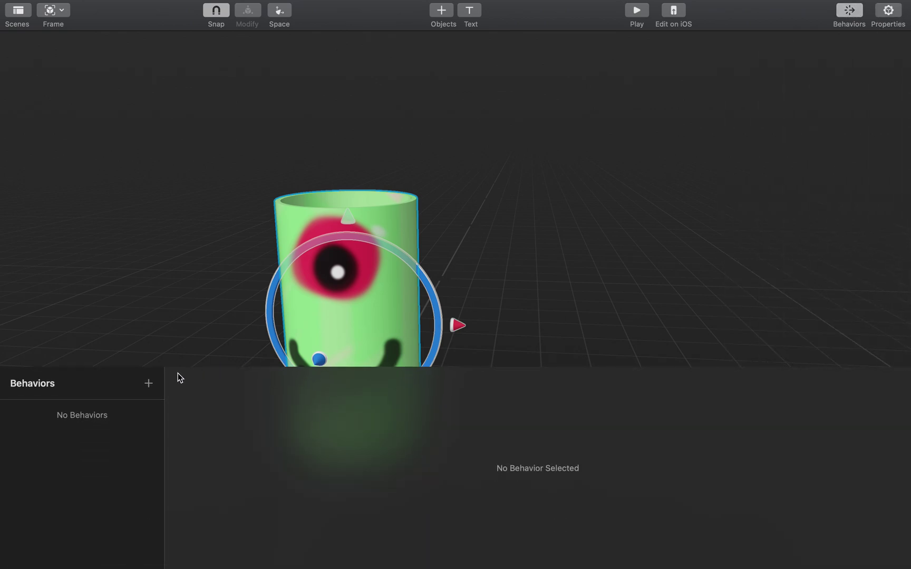
click(148, 384)
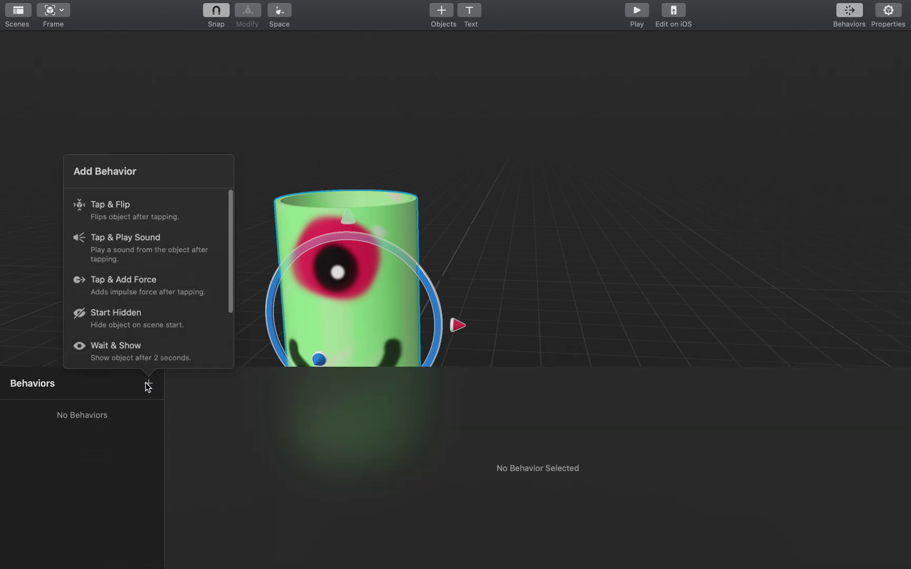
click(137, 225)
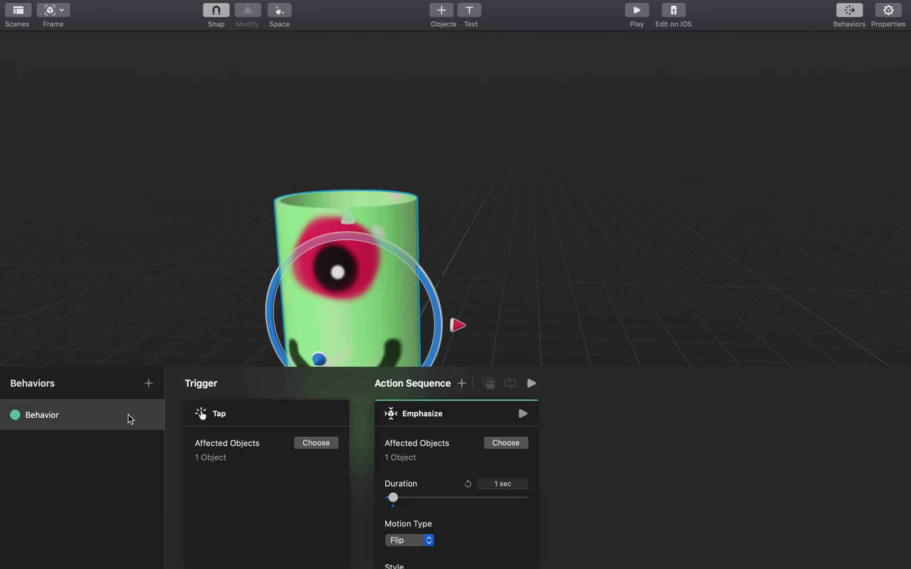
scroll(300, 288, down, 5)
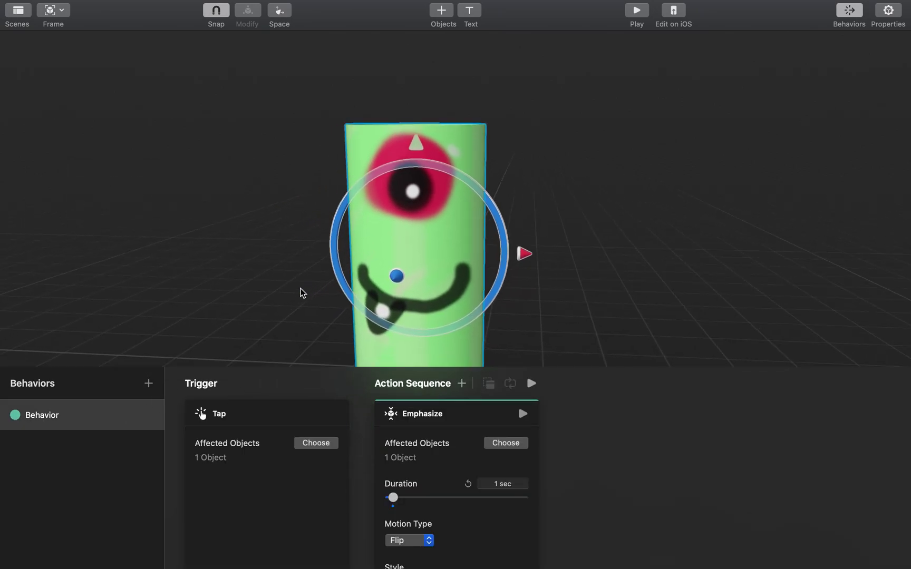
scroll(300, 289, down, 5)
Play the scene and tap the toilet roll several times to test its flip behavior.
click(636, 12)
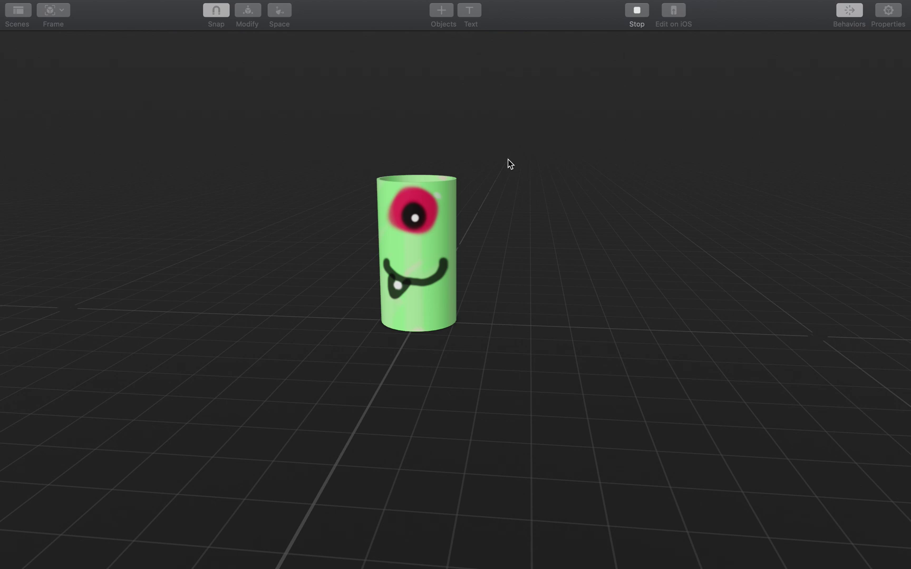
click(410, 250)
click(438, 232)
click(447, 248)
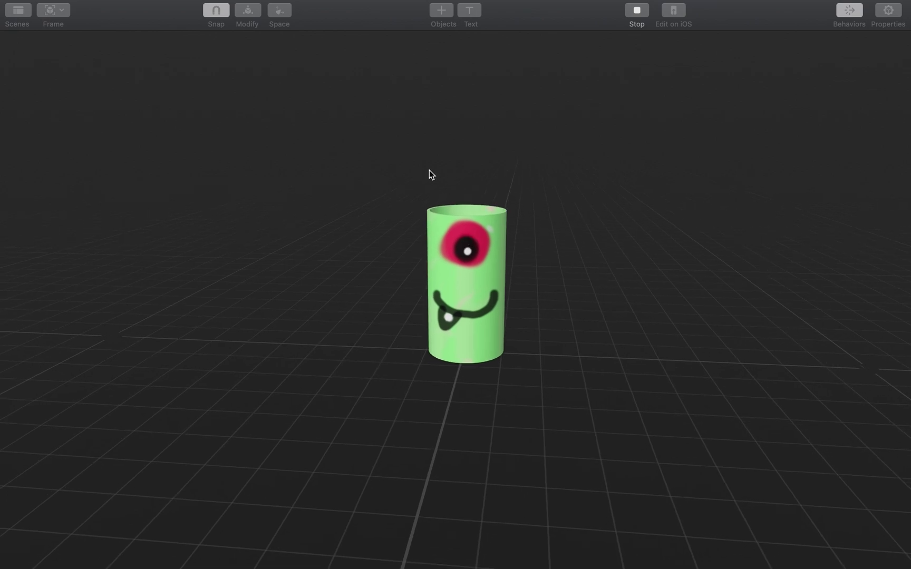
click(496, 208)
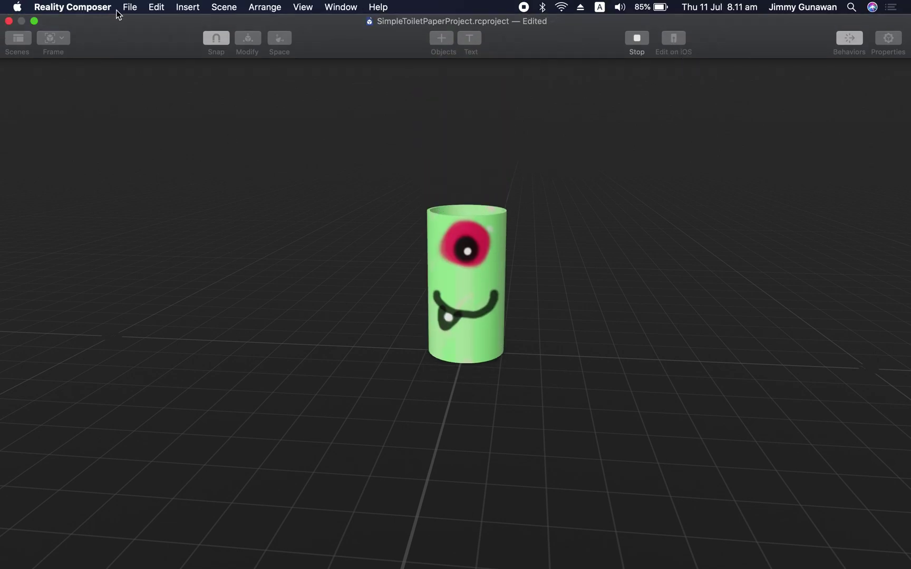
Look at the export options for the project and current scene, and stop the scene playback.
click(130, 7)
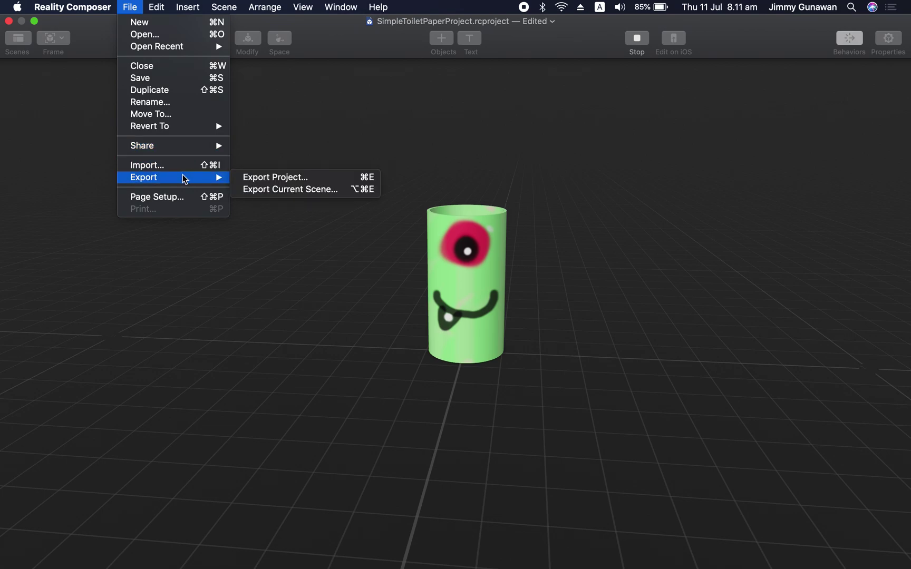
click(412, 136)
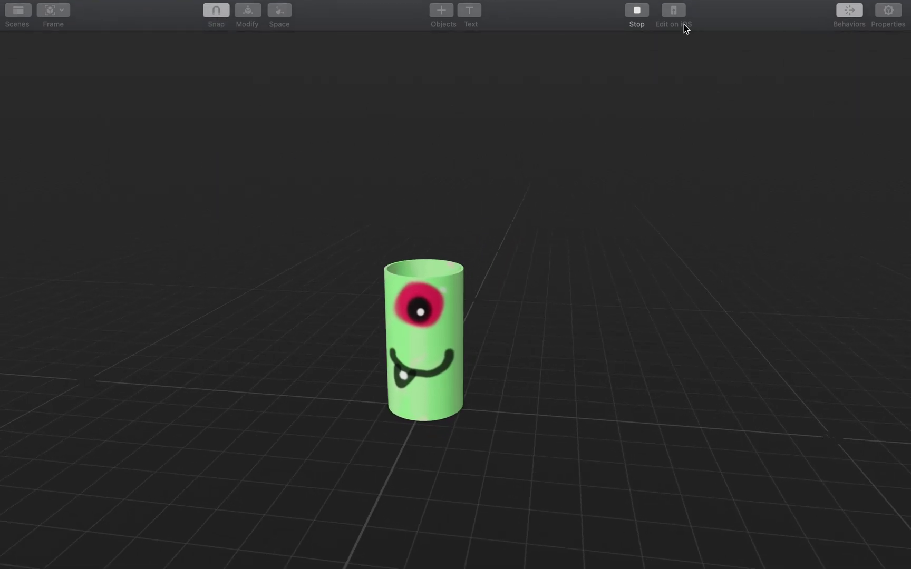
click(637, 10)
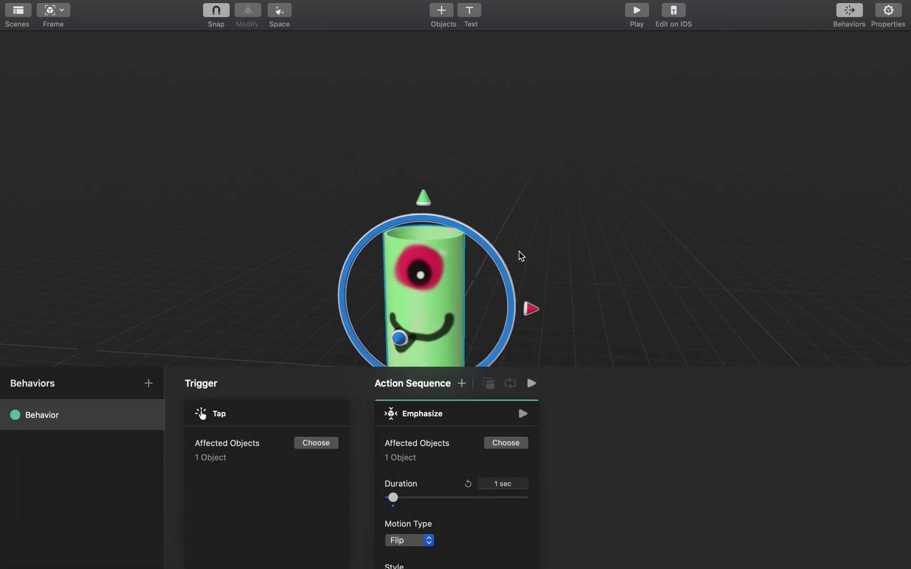
key(ctrl+Right)
key(ctrl+Right)
key(ctrl+Left)
key(ctrl+Left)
key(ctrl+Left)
Delete the tap behavior from the scene and keep the toilet roll selected.
right_click(124, 410)
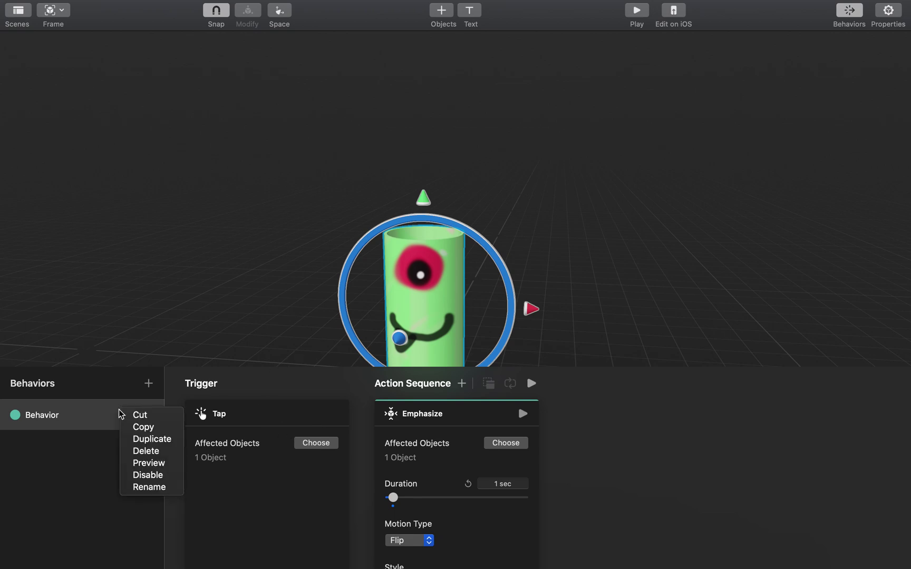
click(148, 452)
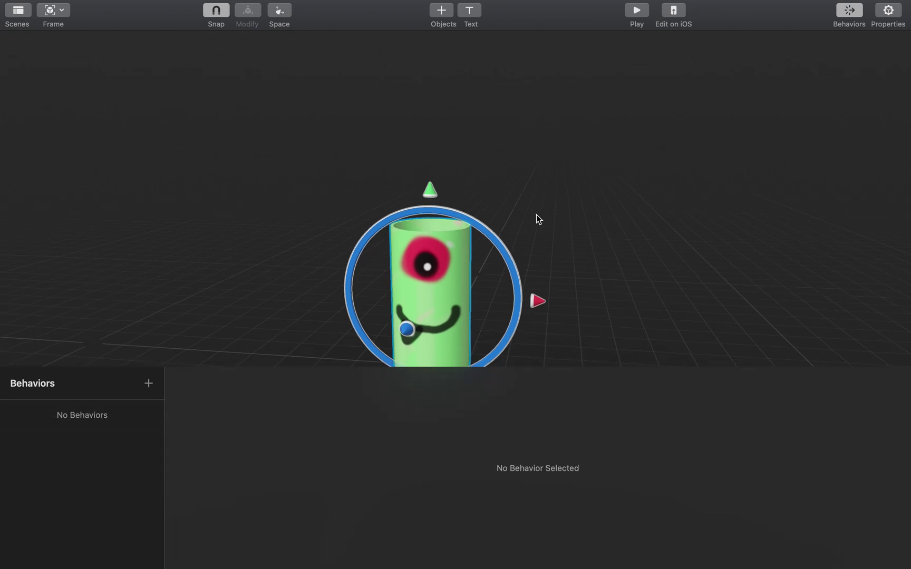
click(563, 204)
click(488, 230)
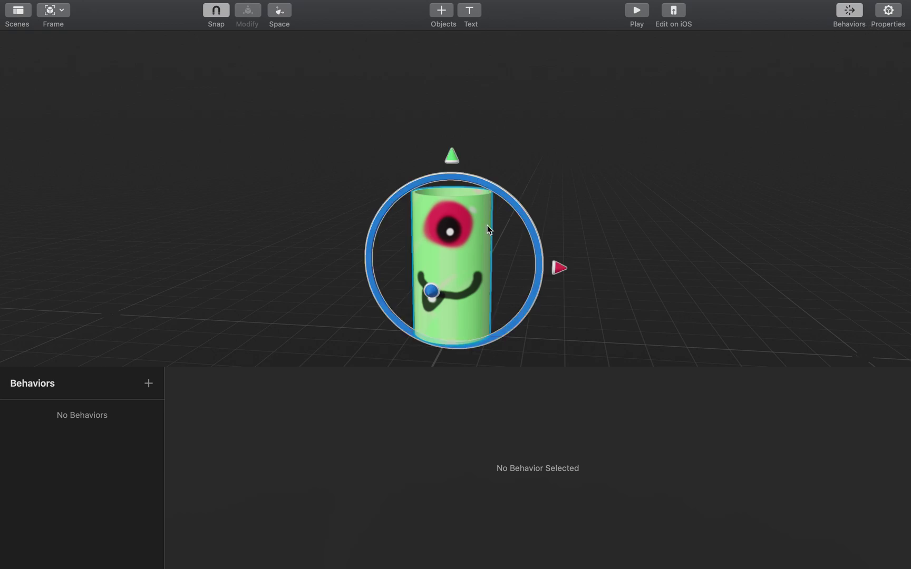
Make the toilet roll participate in physics with the Plastic material, keeping the Fixed motion type and Automatic collision shape.
click(851, 27)
click(853, 22)
click(888, 16)
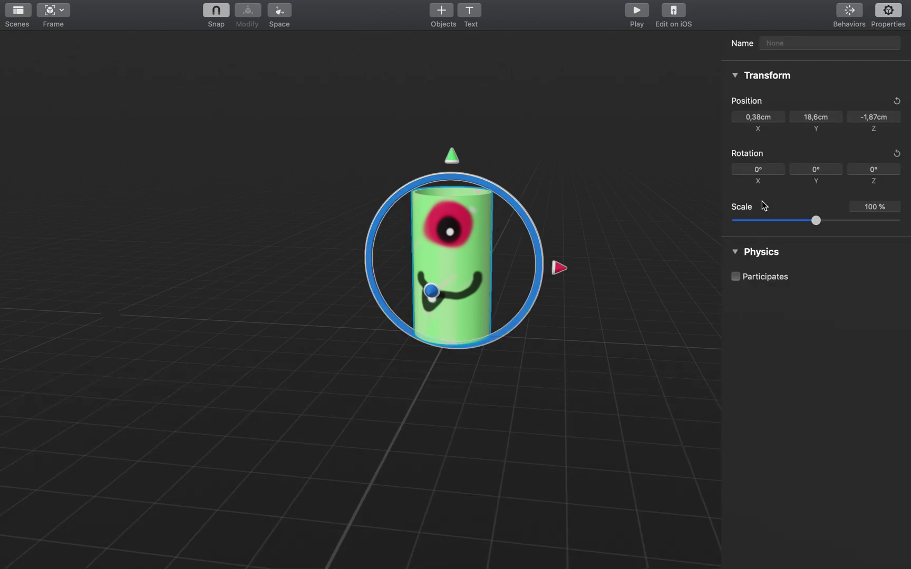
click(736, 277)
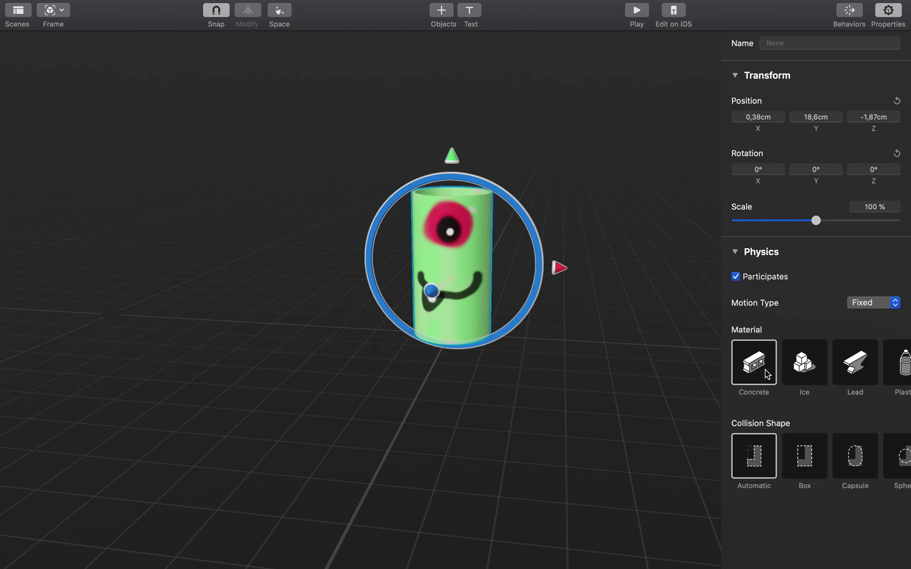
scroll(767, 374, right, 3)
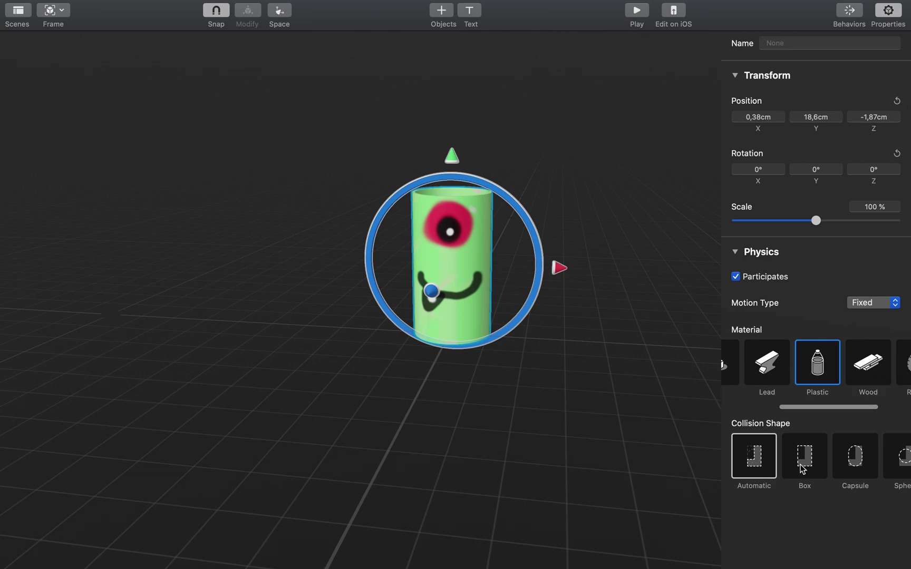
scroll(762, 469, right, 2)
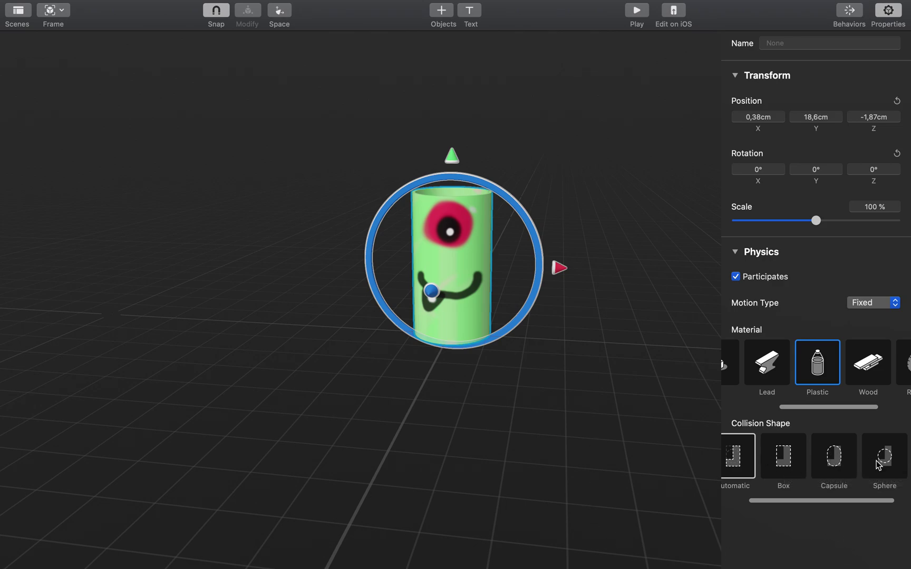
scroll(749, 445, left, 2)
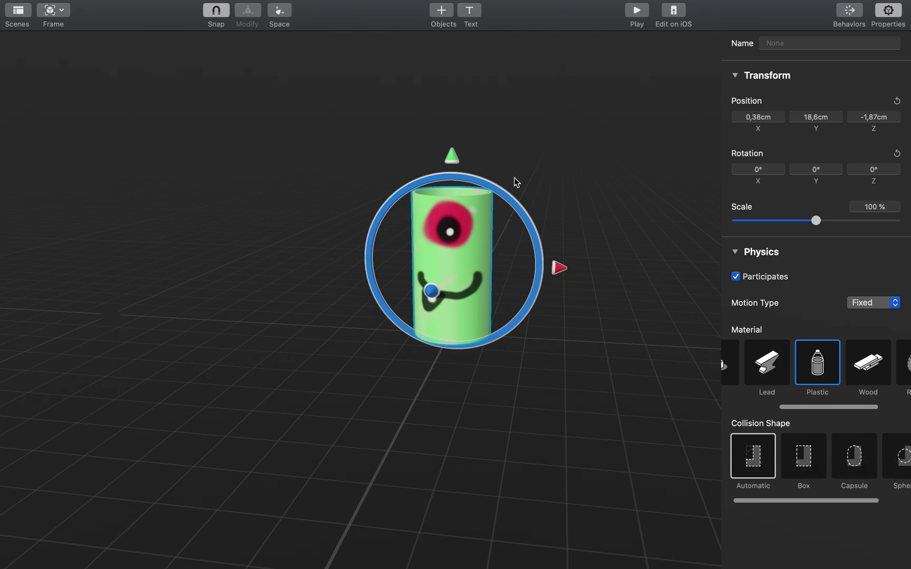
Move the toilet roll to about -23,16 cm on the X axis and duplicate it twice to form a row.
scroll(519, 176, down, 3)
drag(510, 320, 406, 319)
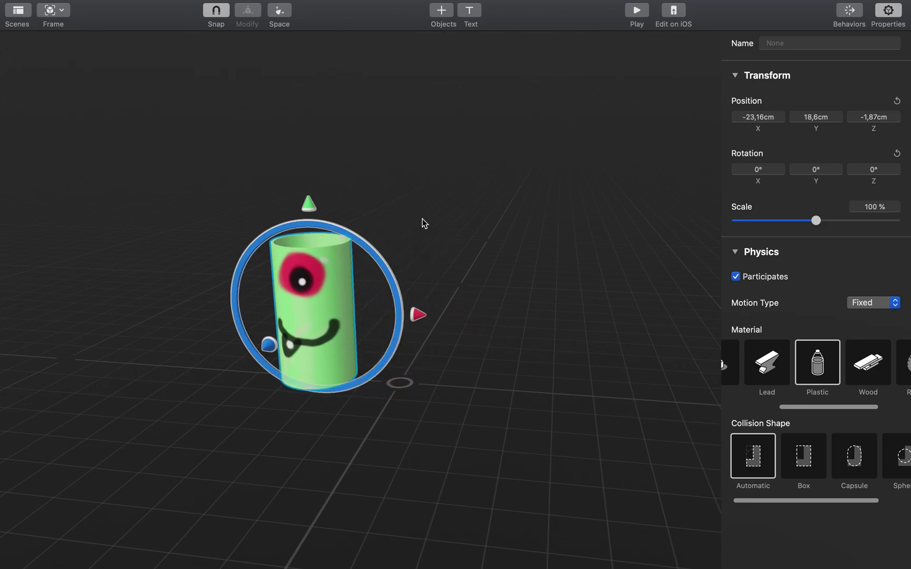
key(super+d)
key(super+d)
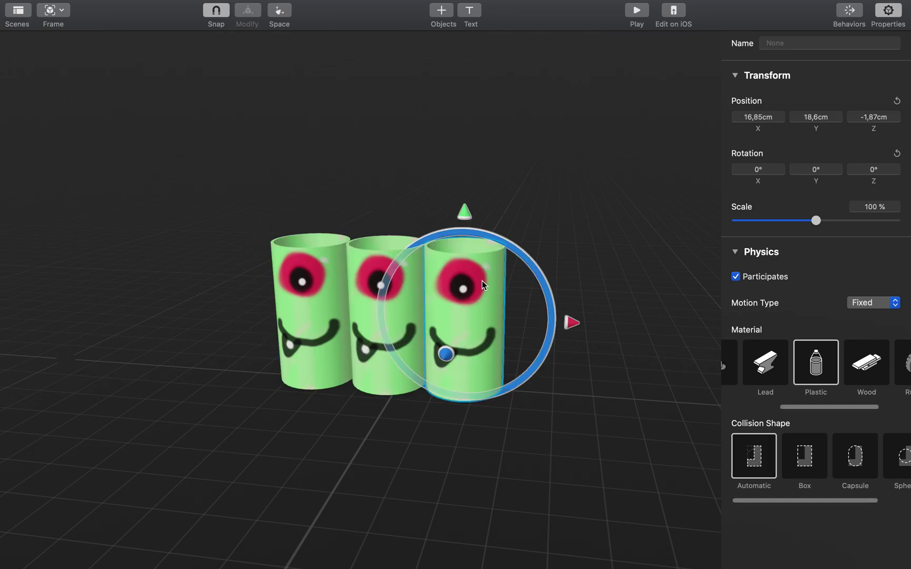
Spread the outer two toilet rolls away from the middle one along the X axis and select all three together.
mouse_move(571, 322)
mouse_down()
mouse_move(603, 321)
mouse_move(581, 325)
mouse_move(589, 326)
mouse_up()
click(321, 298)
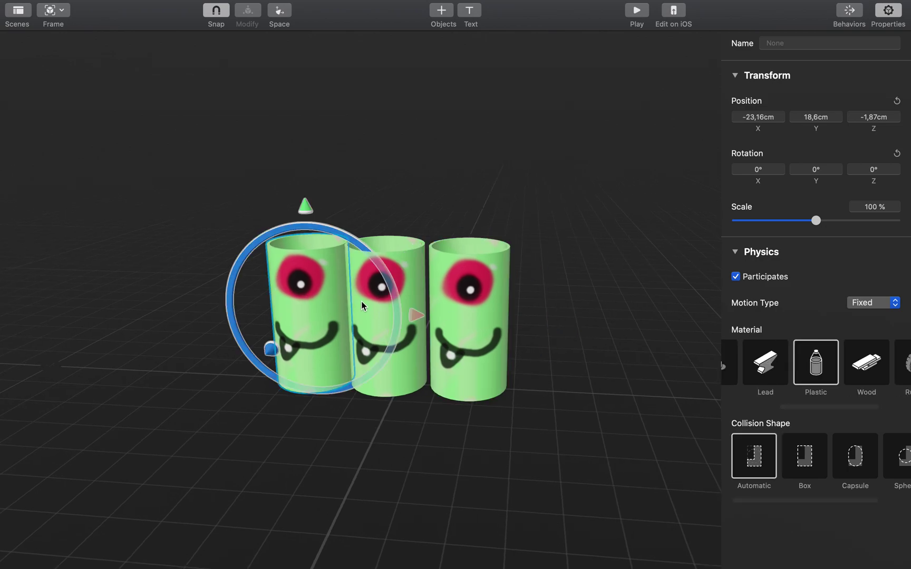
drag(414, 314, 400, 311)
click(515, 307)
drag(515, 308, 523, 315)
shift+click(366, 289)
shift+click(317, 290)
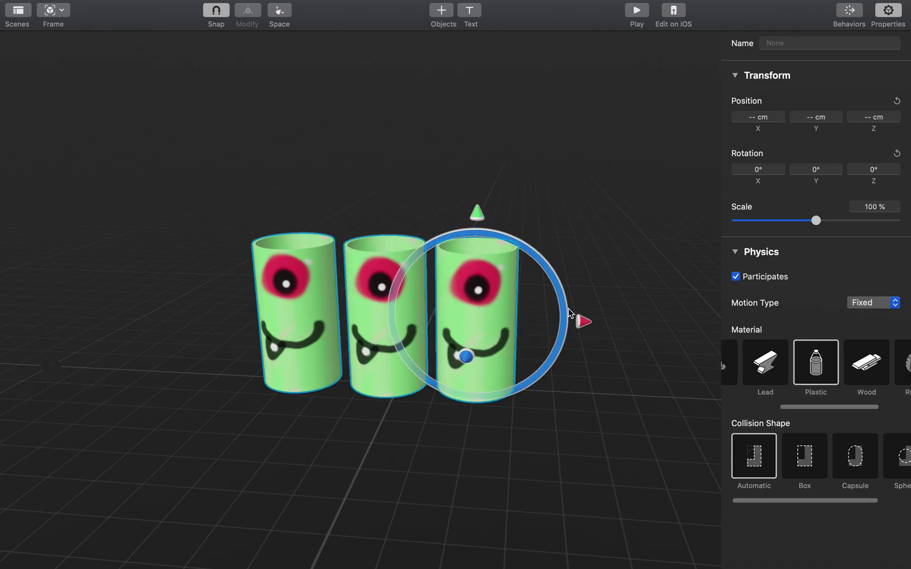
Nudge the row along the X axis, then duplicate the right-hand roll and stack the copy at Y 55,8 cm between the middle and right-hand rolls.
drag(588, 319, 589, 321)
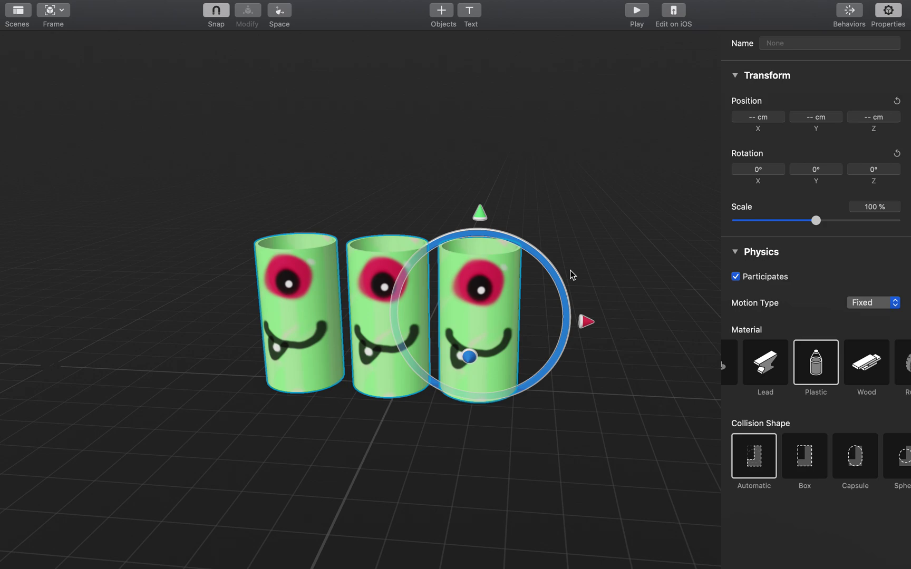
click(572, 274)
click(502, 276)
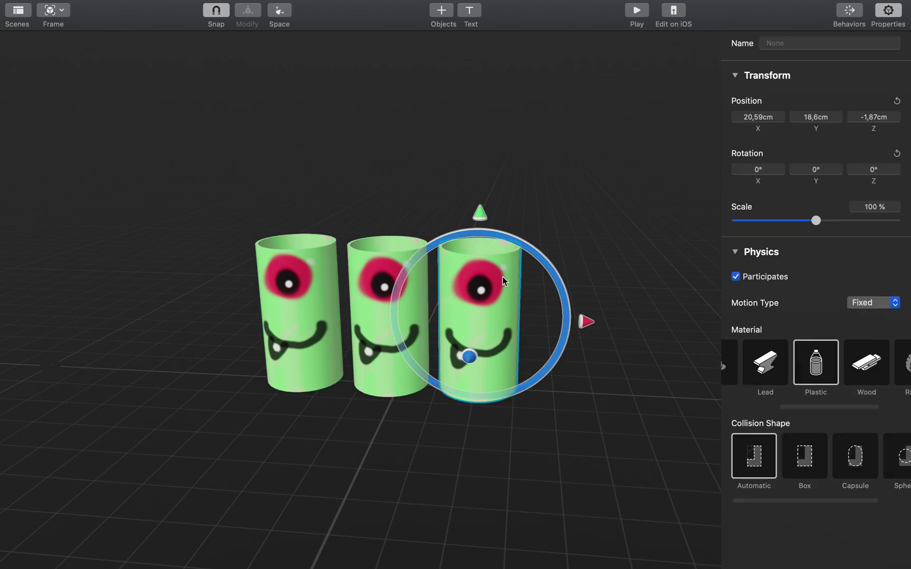
key(super+d)
drag(570, 238, 580, 4)
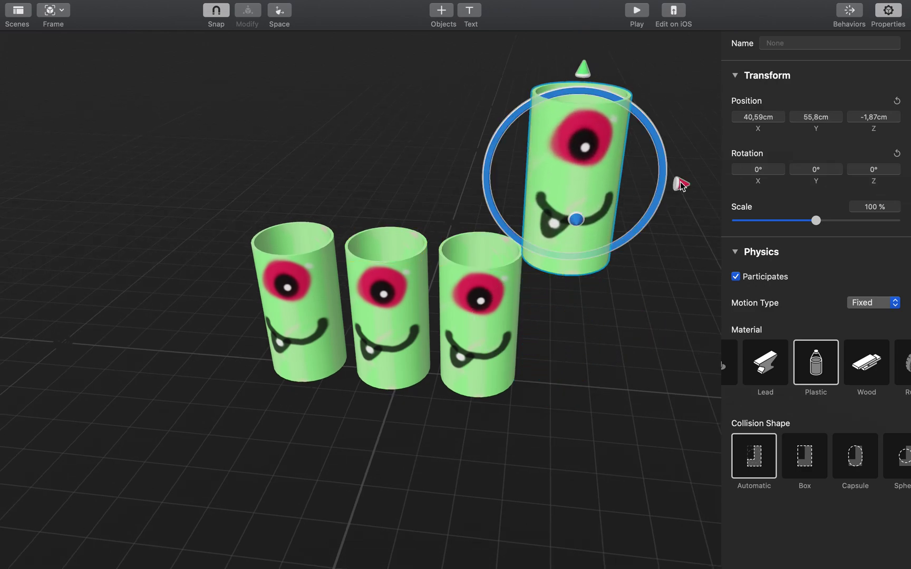
drag(681, 184, 531, 181)
Duplicate the raised toilet roll and move the copy to about X -14,15 cm to complete the second tier.
key(super+d)
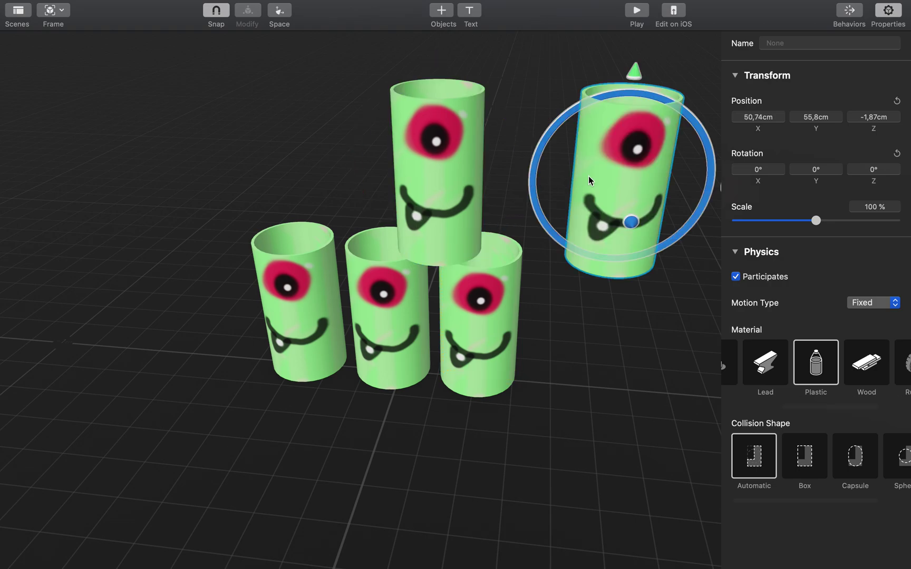
scroll(606, 201, down, 3)
scroll(606, 202, right, 5)
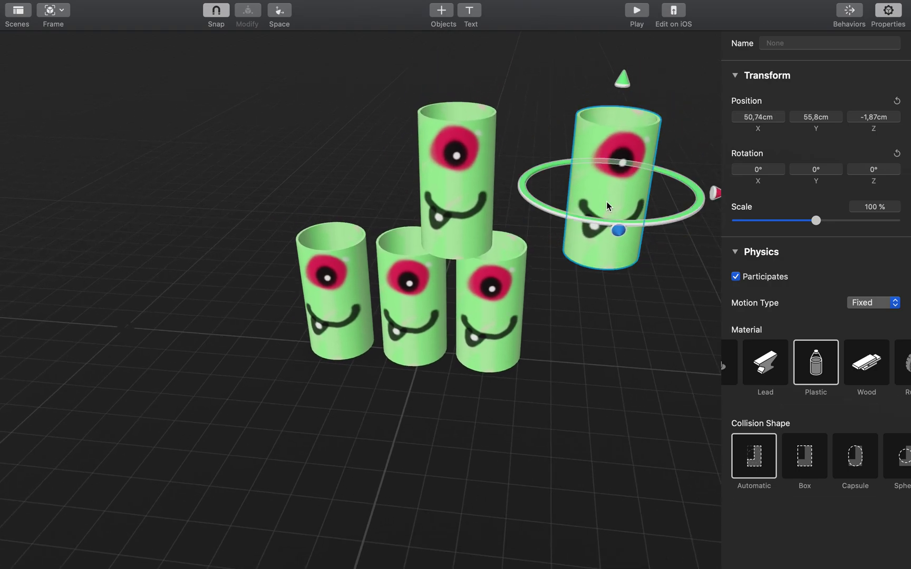
drag(656, 204, 409, 214)
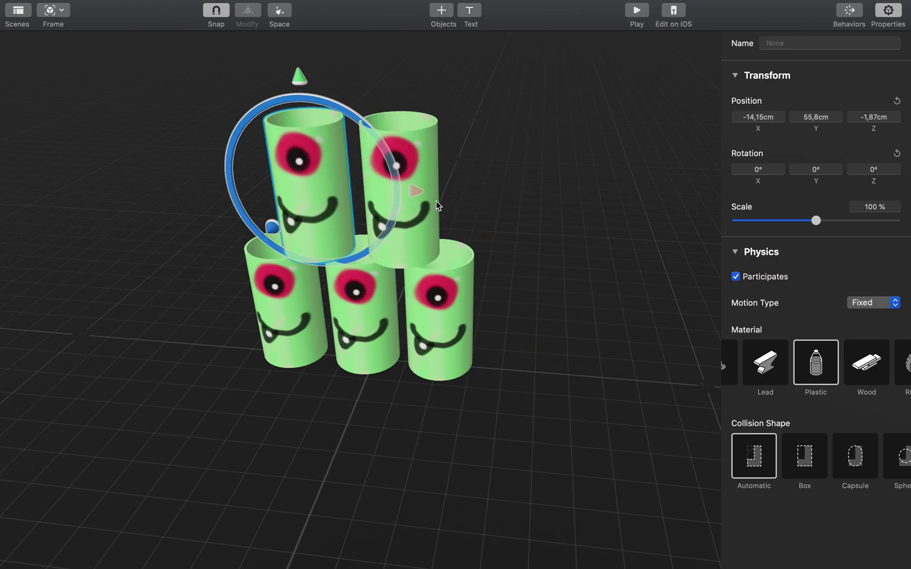
Duplicate the second-tier roll and place the copy on top of the pyramid at about X -1,35 cm and Y 93 cm.
key(super+z)
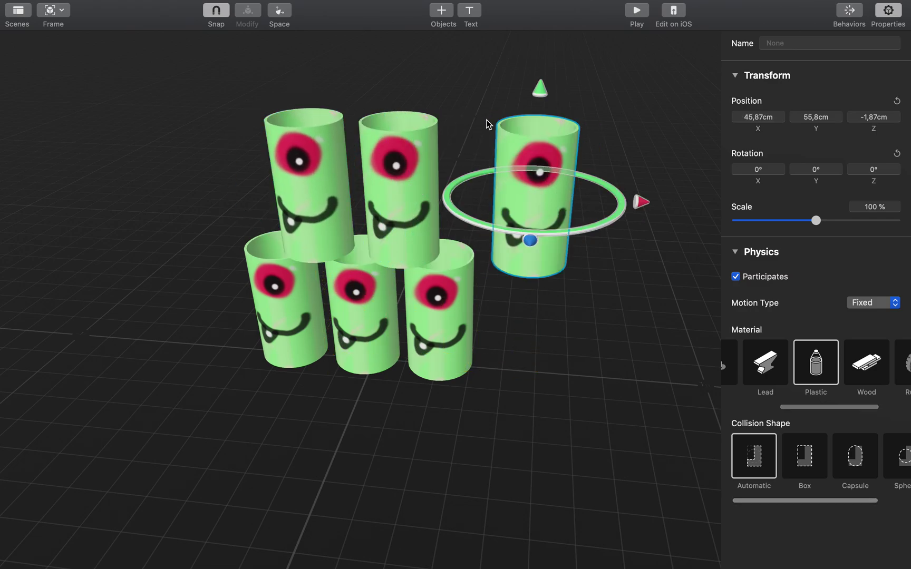
scroll(488, 123, up, 2)
scroll(488, 124, up, 2)
drag(538, 126, 536, 102)
scroll(536, 106, up, 3)
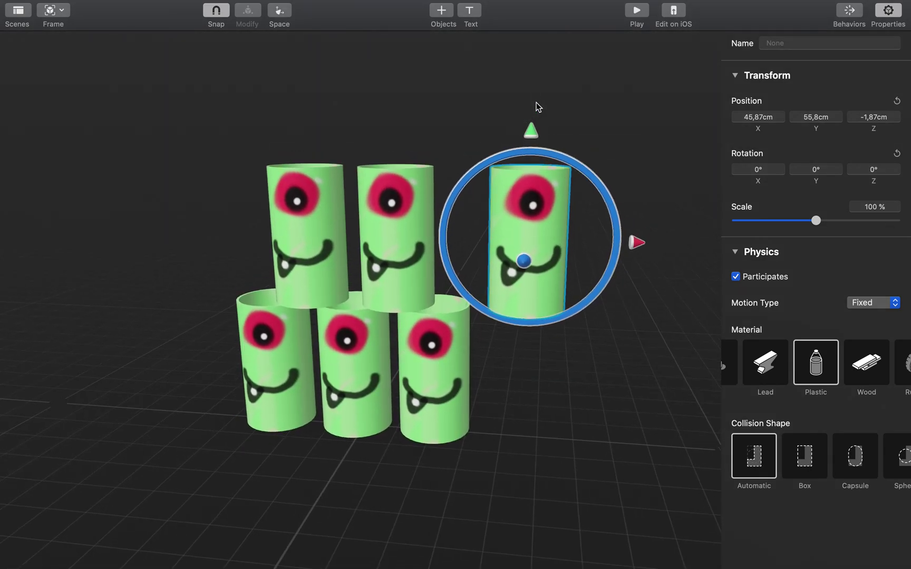
drag(528, 175, 521, 6)
drag(612, 137, 428, 134)
scroll(540, 237, left, 5)
scroll(540, 237, right, 4)
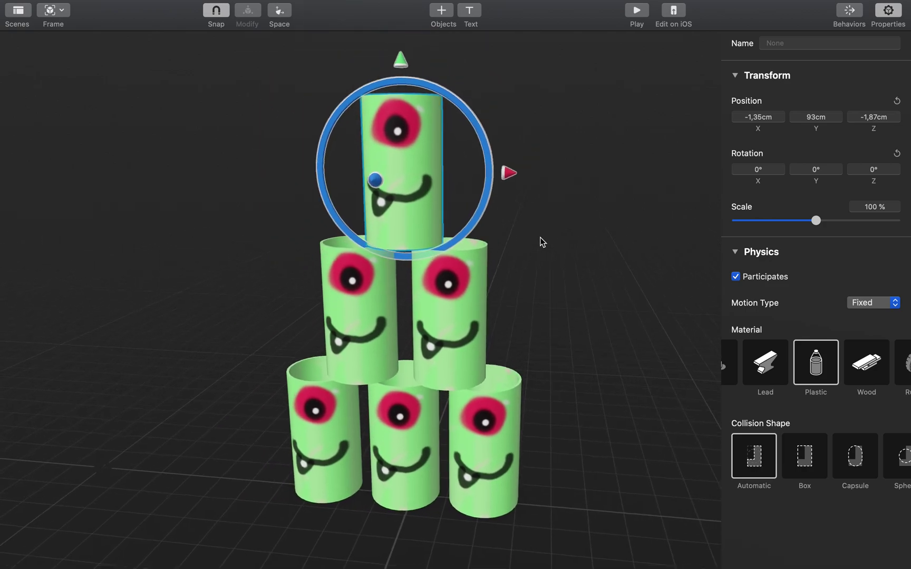
Inspect the six-roll pyramid from different angles and briefly run the scene to check its physics.
click(567, 213)
scroll(568, 213, right, 1)
scroll(568, 213, down, 1)
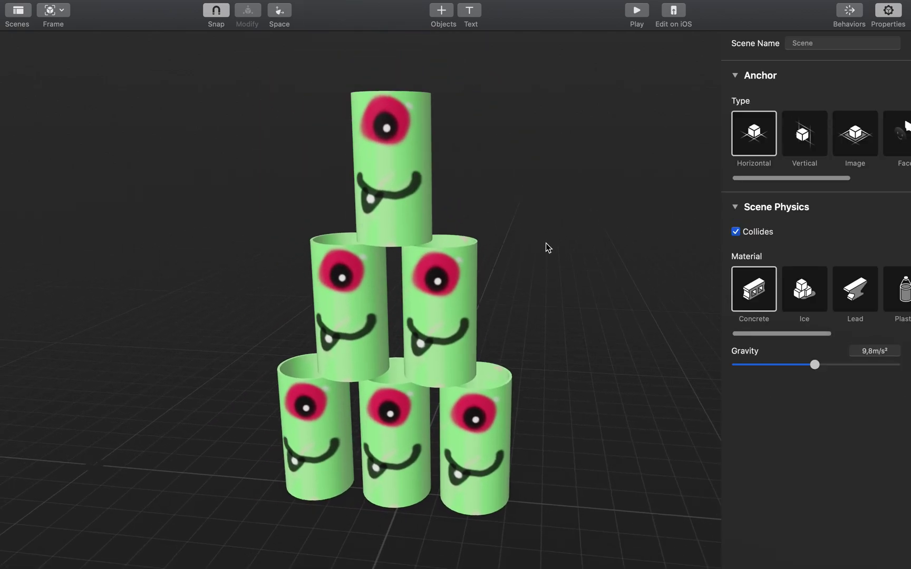
scroll(545, 243, right, 4)
scroll(546, 242, down, 4)
mouse_move(542, 244)
mouse_down()
mouse_move(581, 198)
mouse_move(552, 239)
mouse_up()
scroll(552, 231, left, 4)
scroll(552, 243, down, 3)
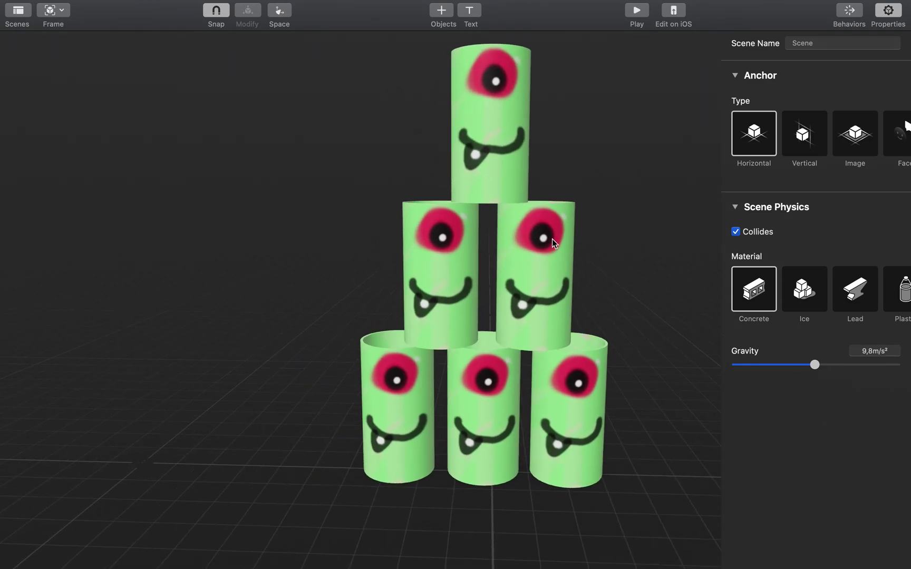
click(636, 12)
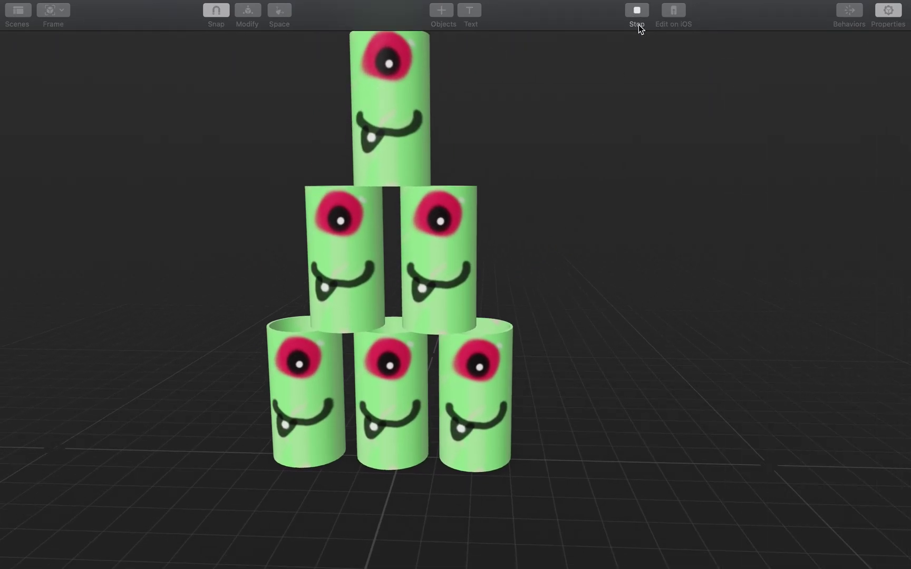
click(637, 11)
Raise the top toilet roll to about Y 97,19 cm and run the scene briefly to test its physics.
click(424, 140)
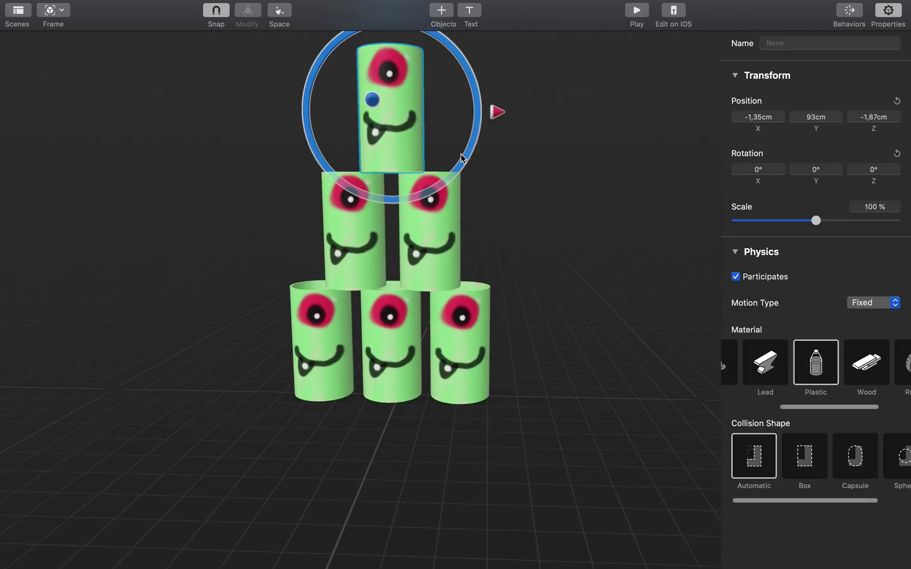
scroll(456, 154, up, 3)
drag(371, 67, 394, 53)
click(635, 12)
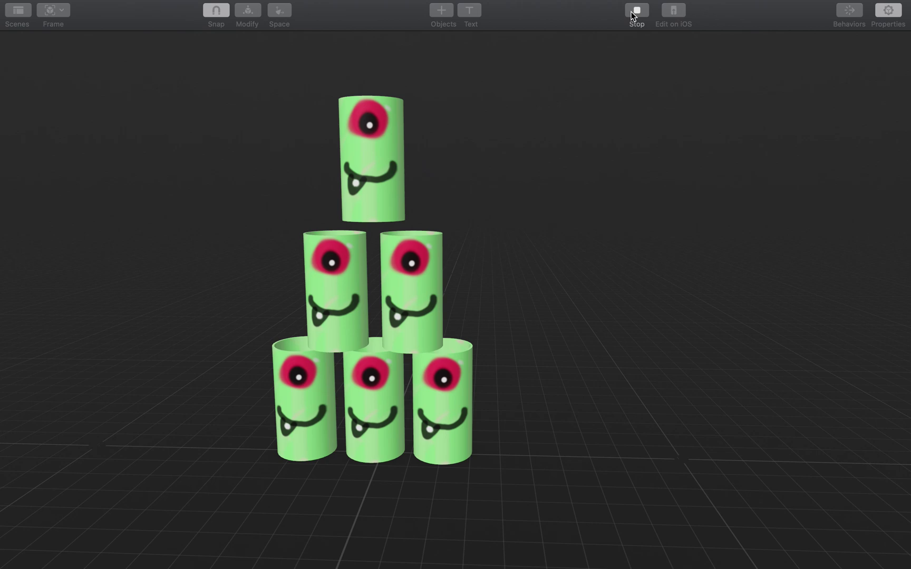
click(634, 12)
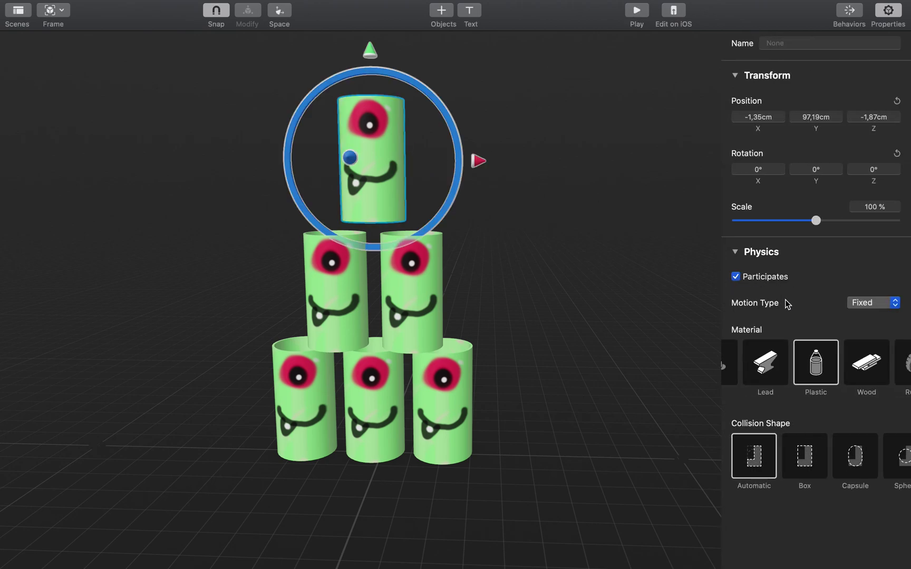
Set the physics motion type of the top toilet roll and both second-tier rolls to Dynamic.
click(873, 303)
click(869, 313)
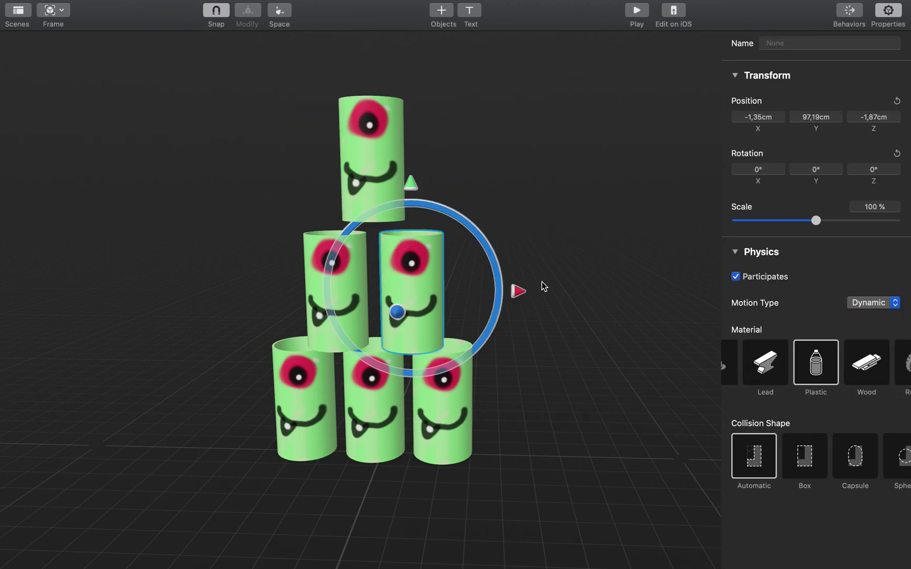
click(872, 302)
click(862, 323)
click(868, 303)
click(870, 313)
click(345, 293)
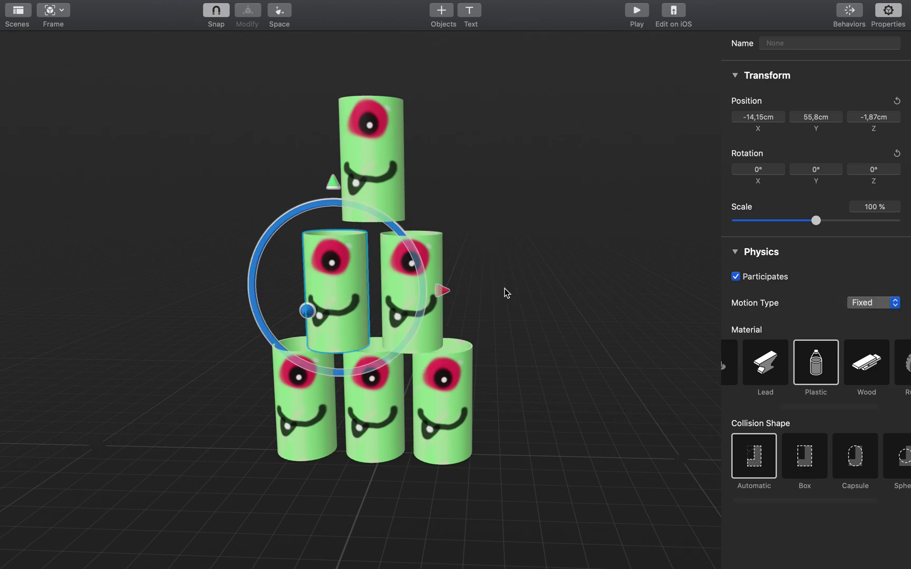
click(868, 304)
click(870, 314)
Set the physics motion type of all three bottom-row toilet rolls to Dynamic.
click(445, 387)
click(865, 304)
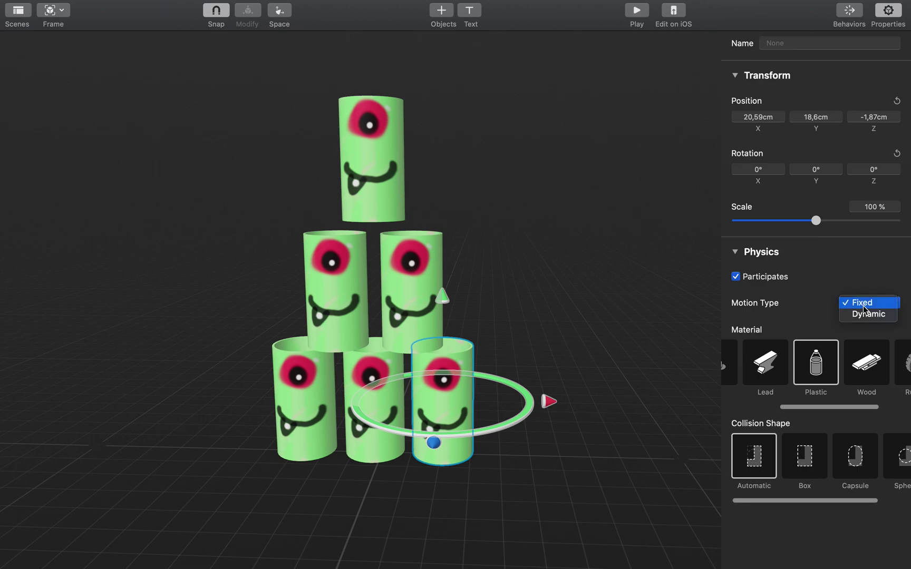
click(863, 317)
click(356, 430)
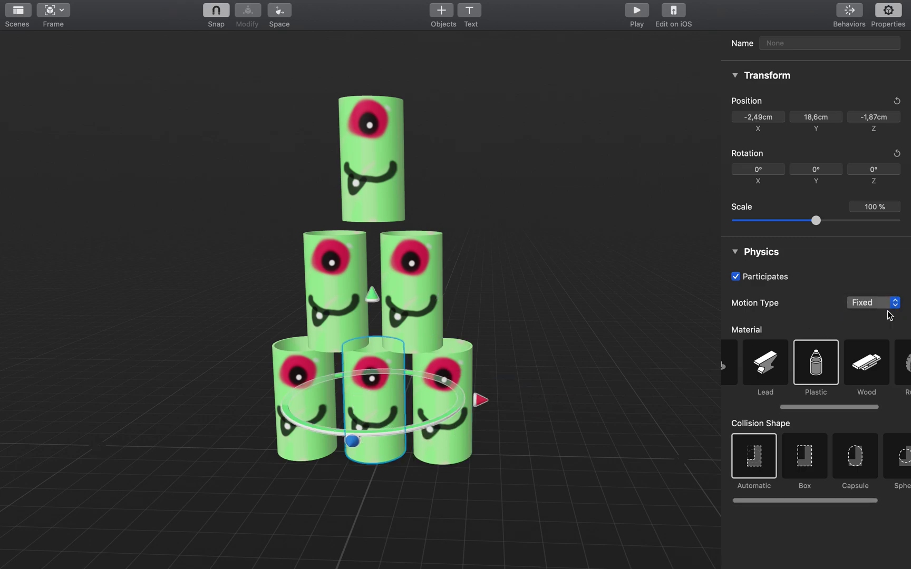
click(872, 304)
click(869, 314)
click(308, 364)
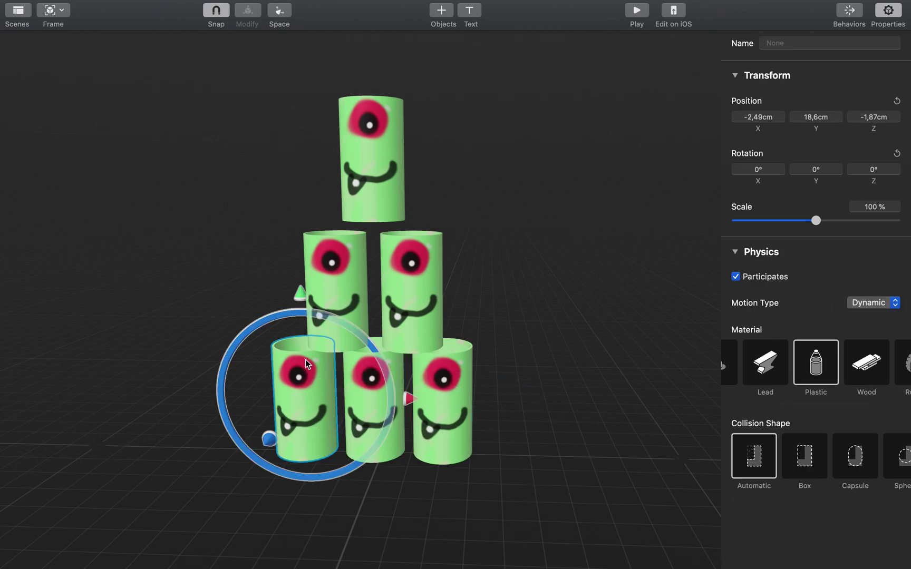
click(873, 303)
click(868, 313)
Run the scene to check how the dynamic toilet roll pyramid behaves, view it from different angles, and stop playback.
click(637, 11)
click(637, 11)
click(637, 10)
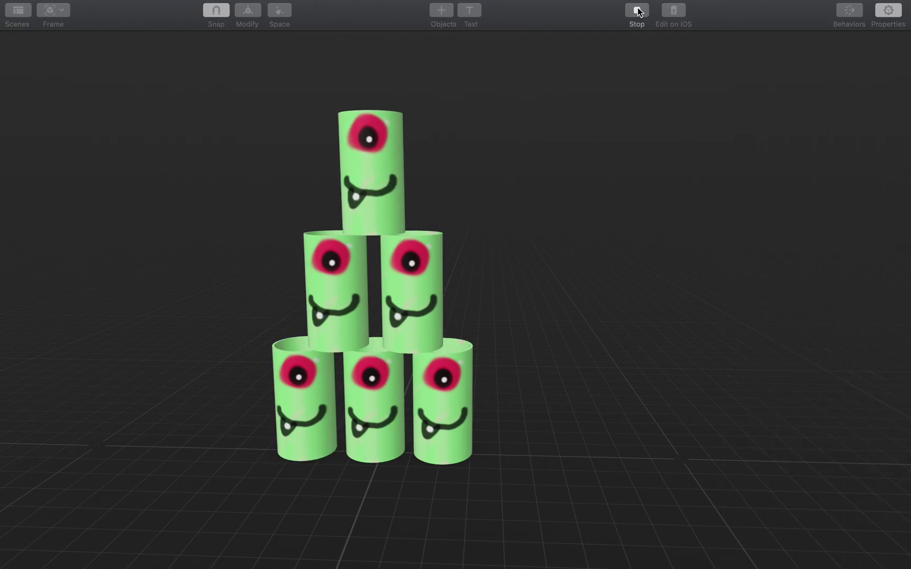
scroll(518, 228, left, 5)
scroll(518, 228, down, 4)
scroll(518, 227, up, 6)
scroll(518, 228, right, 5)
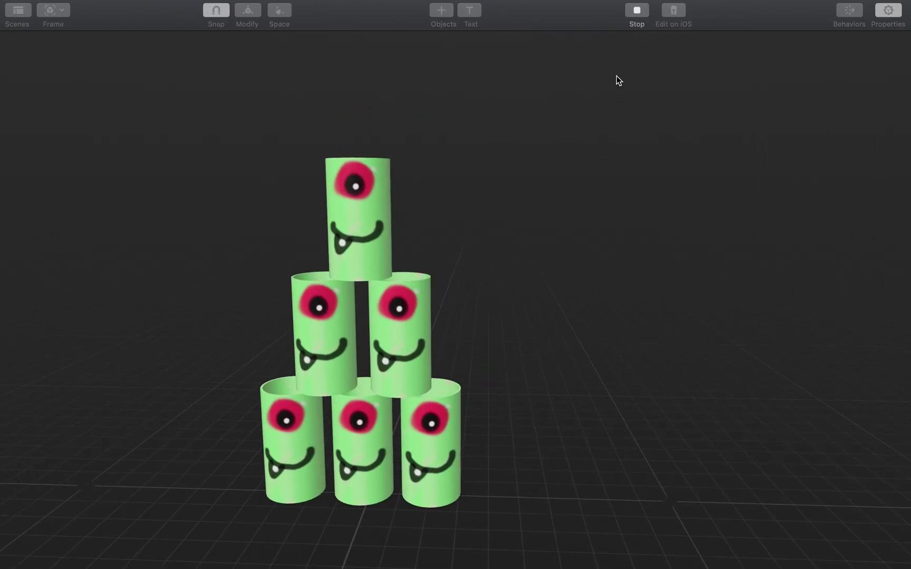
click(632, 10)
Leave full-screen mode, search the Mac for "pixarballxx" and show all results in Finder.
scroll(586, 199, down, 5)
drag(586, 199, 537, 223)
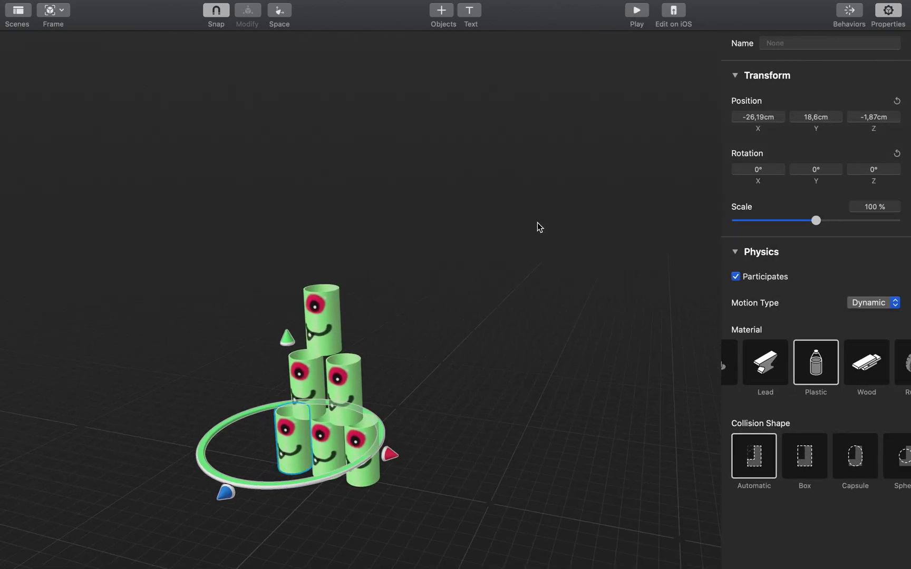
scroll(537, 223, down, 4)
scroll(537, 223, left, 3)
scroll(537, 223, up, 1)
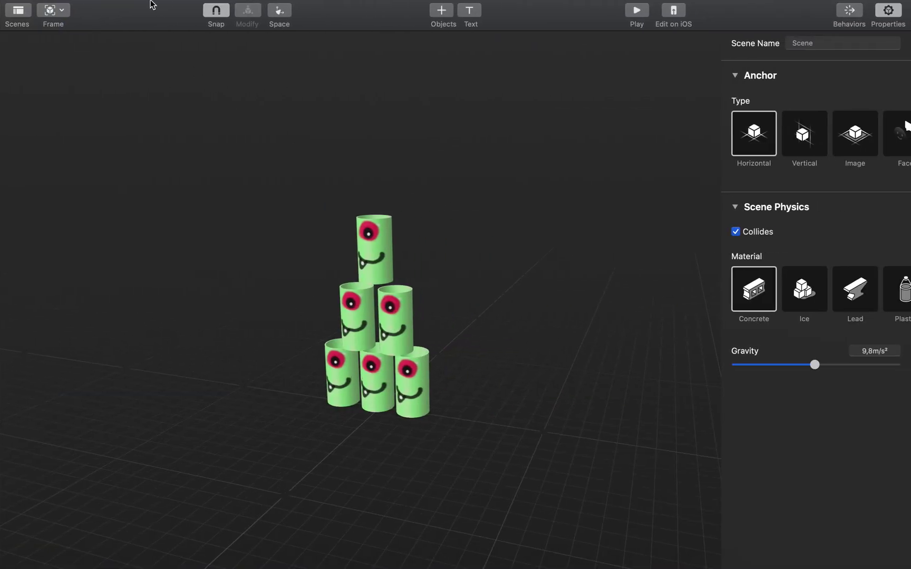
click(35, 21)
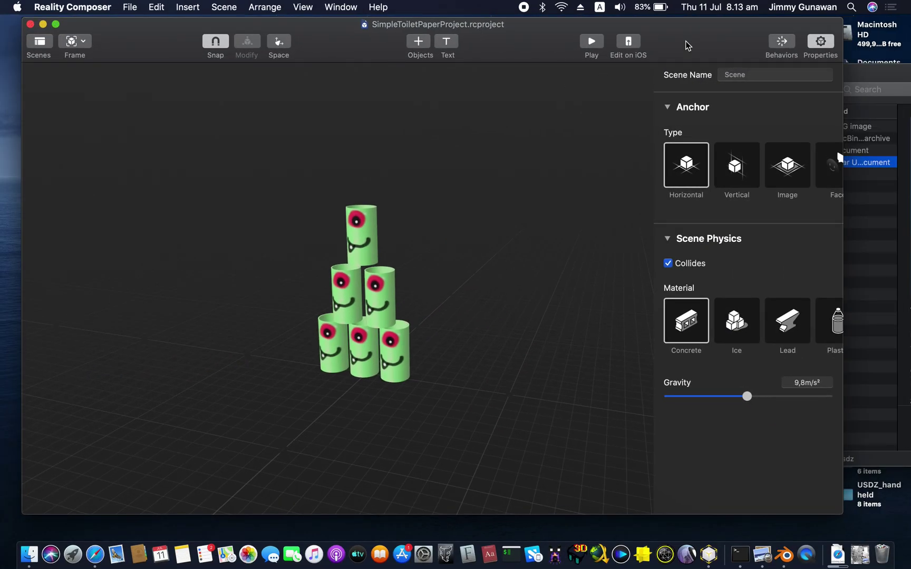
click(850, 7)
text(pixarball)
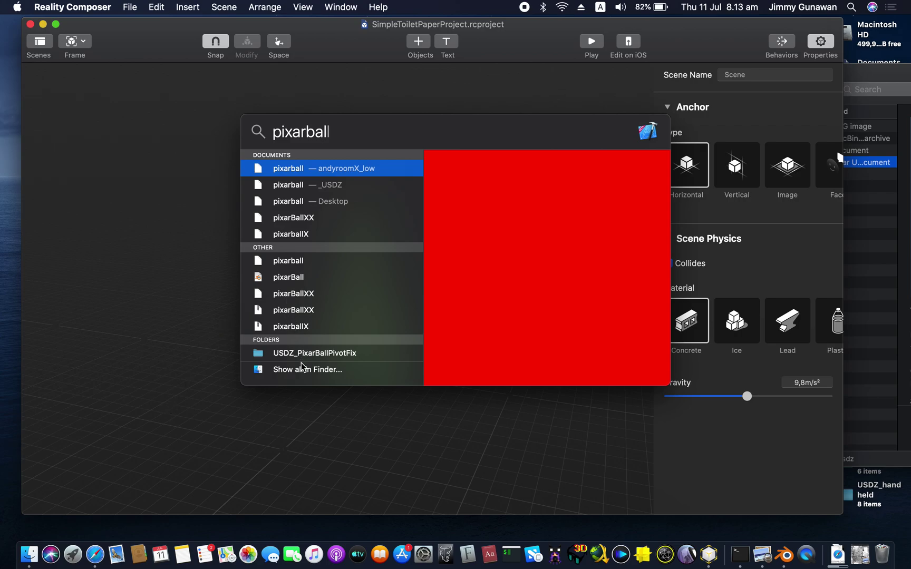
text(xx)
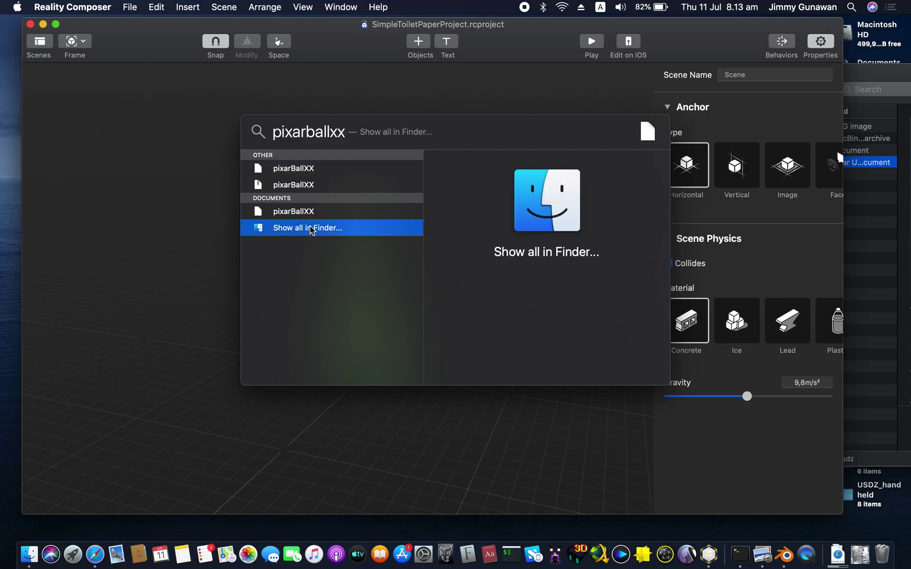
click(310, 227)
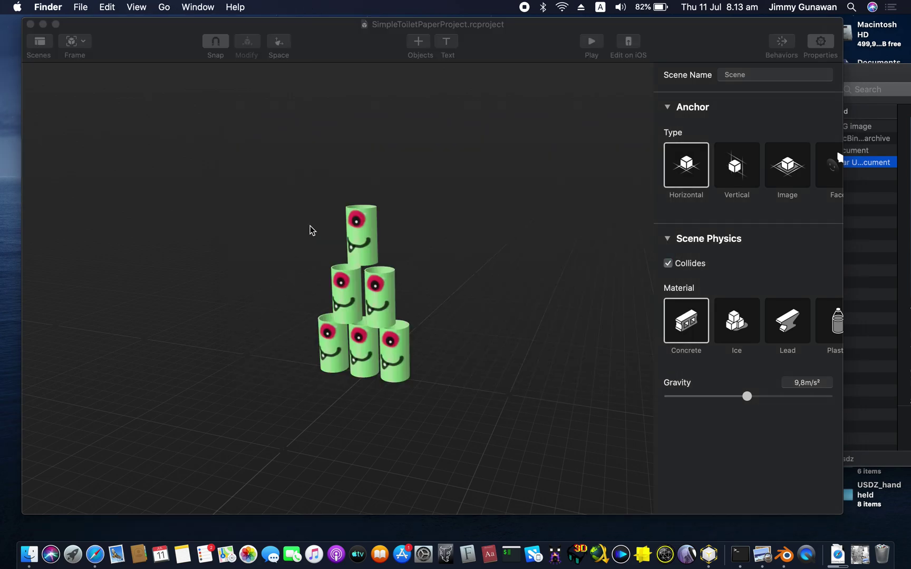
Add the pixarBallXX.usdz model from the Finder results to the toilet roll scene in Reality Composer.
click(402, 165)
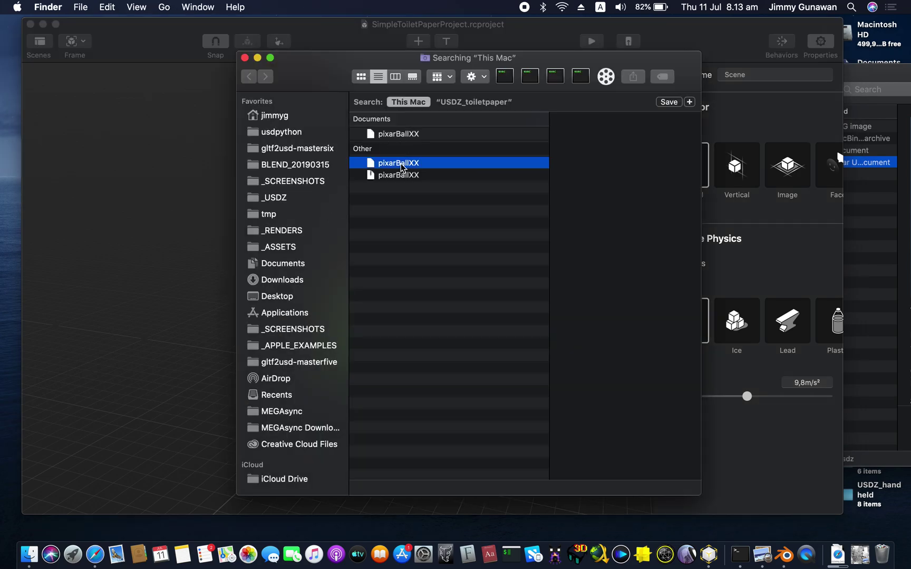
click(405, 135)
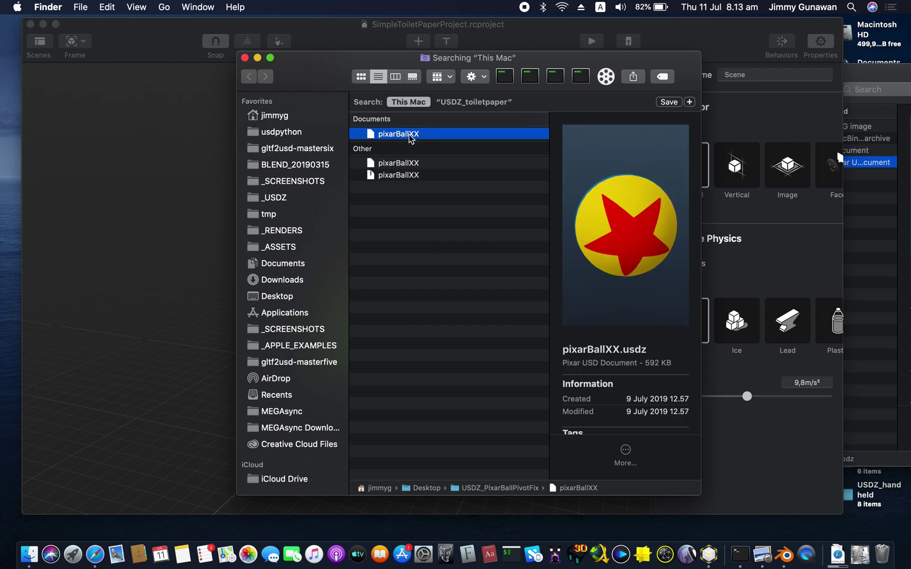
drag(403, 136, 175, 362)
click(178, 300)
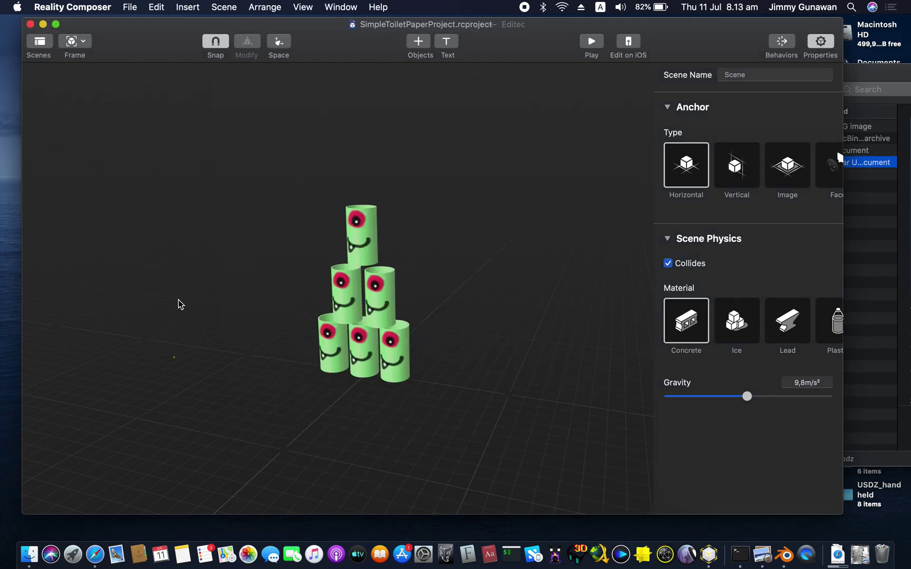
Scale the ball to about 1.257 % and place it in front of the pyramid at about X -6,27, Y 61,57 and Z 67,08 cm.
click(174, 356)
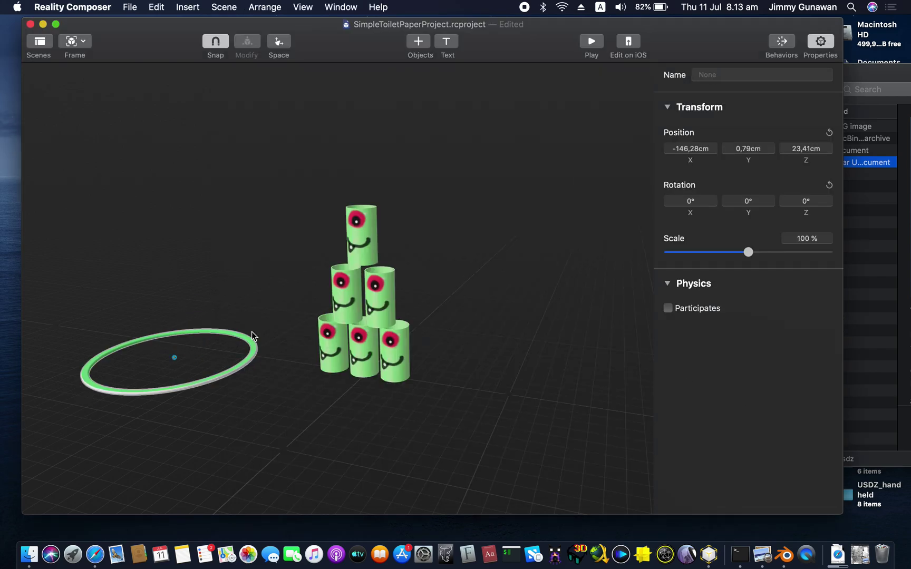
drag(252, 336, 615, 239)
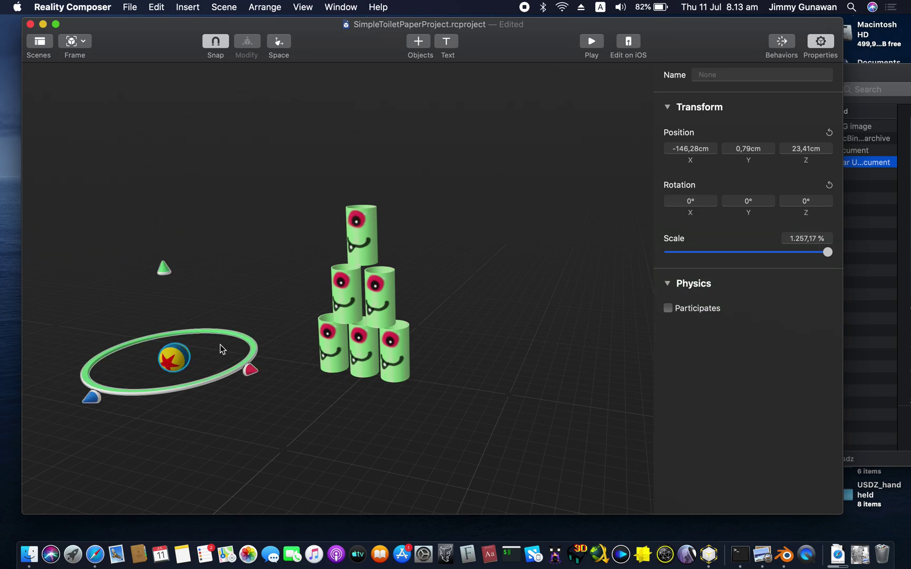
drag(259, 370, 455, 409)
drag(292, 429, 248, 492)
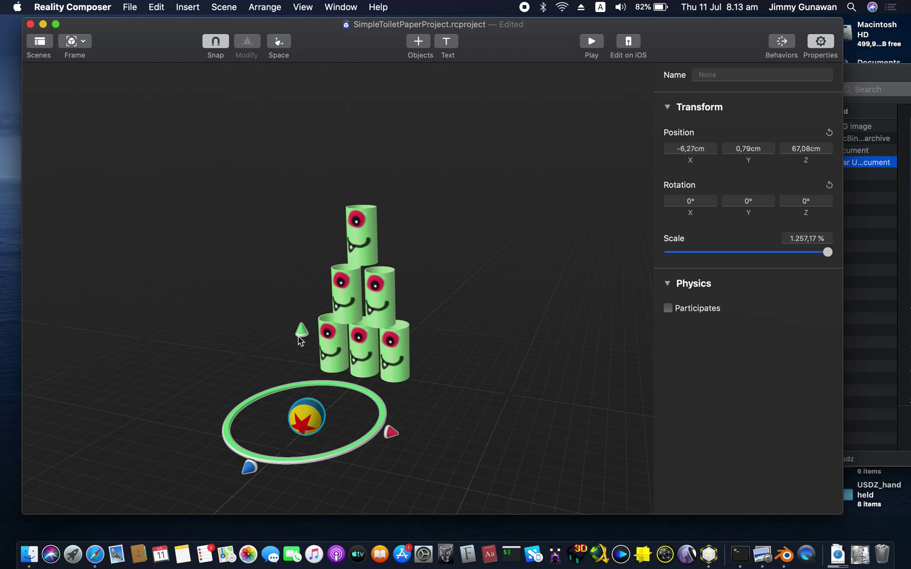
drag(299, 337, 323, 288)
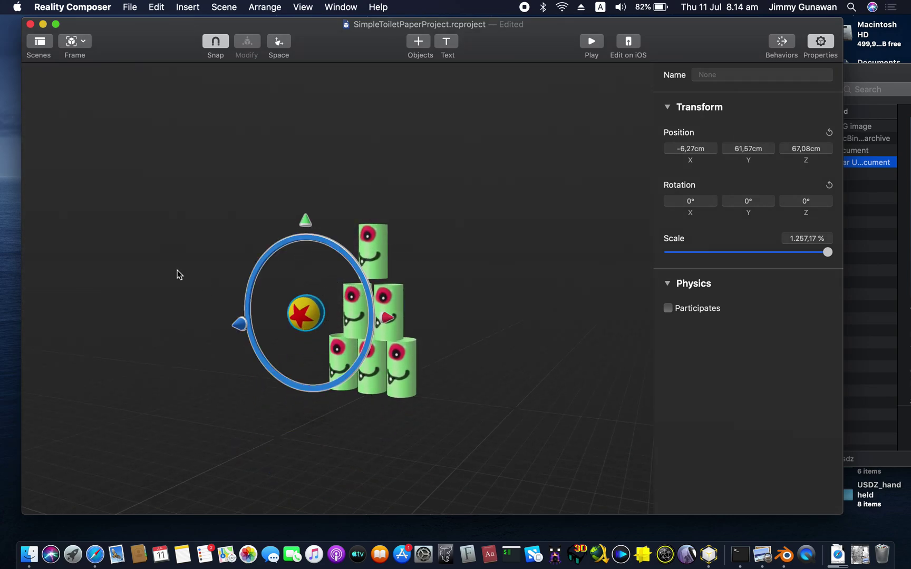
Move the ball in front of the pyramid's middle, to about X 1,96 cm and Z 70,65 cm.
drag(177, 270, 166, 316)
drag(231, 324, 240, 343)
drag(467, 301, 593, 282)
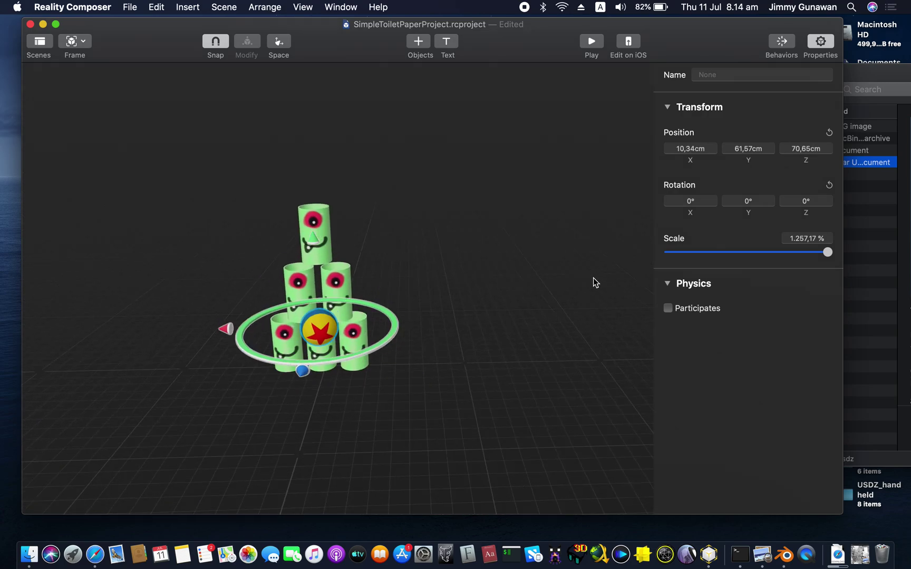
drag(230, 338, 212, 336)
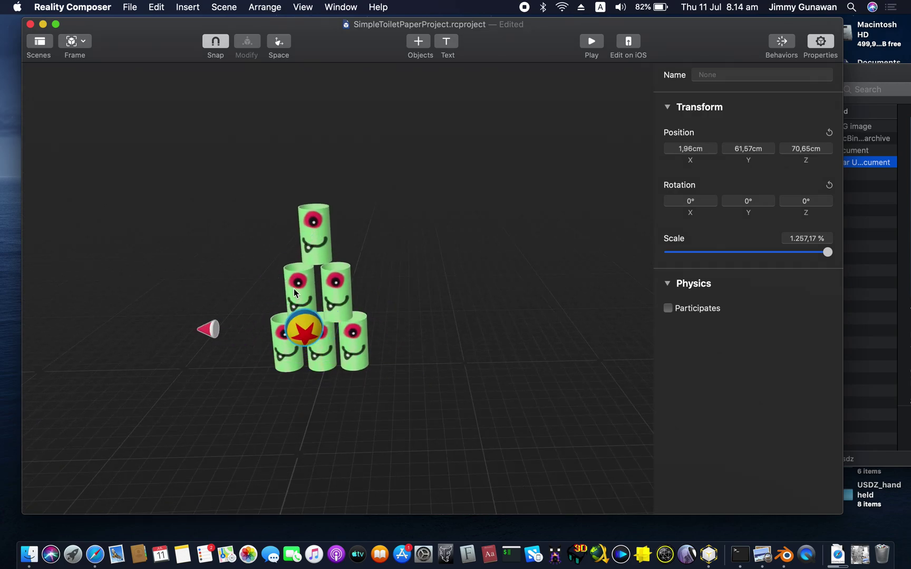
drag(421, 273, 396, 221)
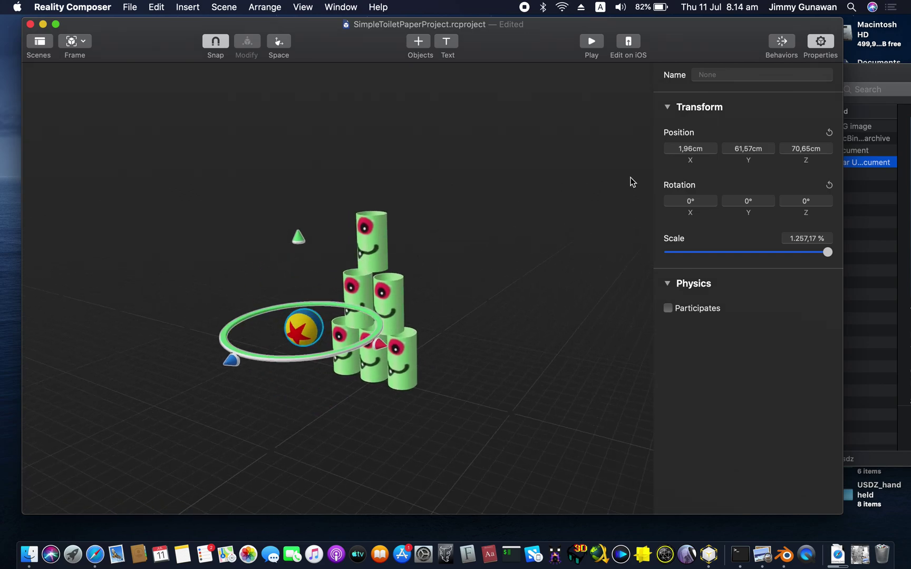
Switch the project to full screen, hide the object properties, and add a Tap & Add Force behavior to the ball with Dynamic motion.
click(56, 24)
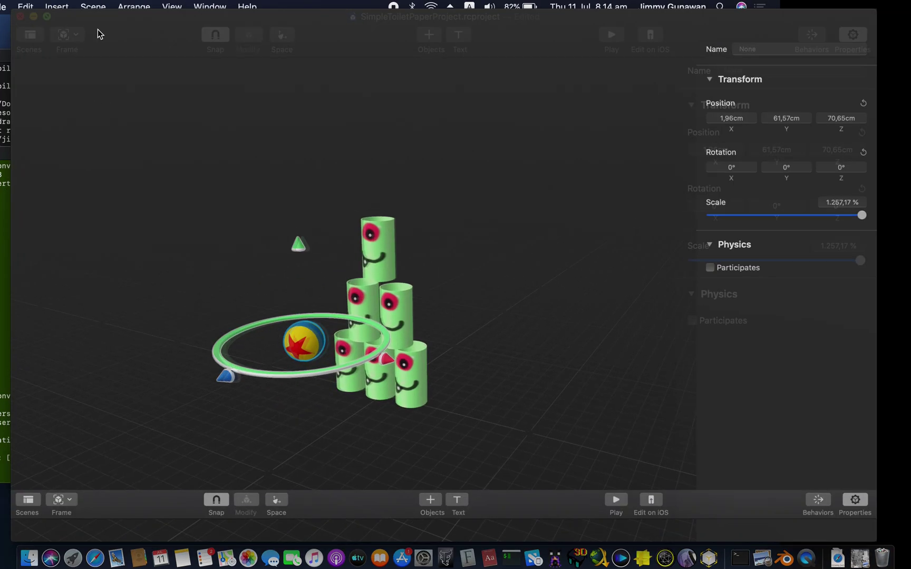
click(888, 11)
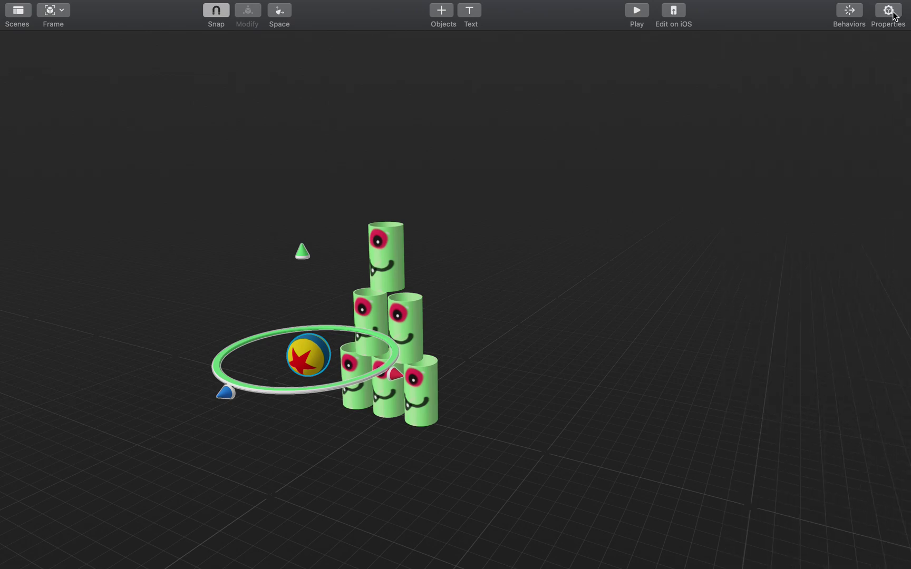
click(849, 13)
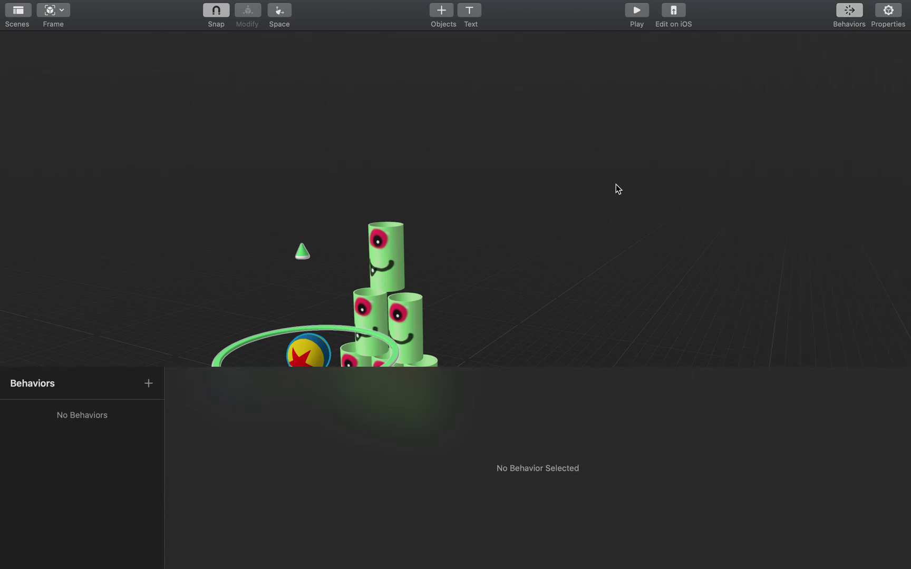
click(147, 384)
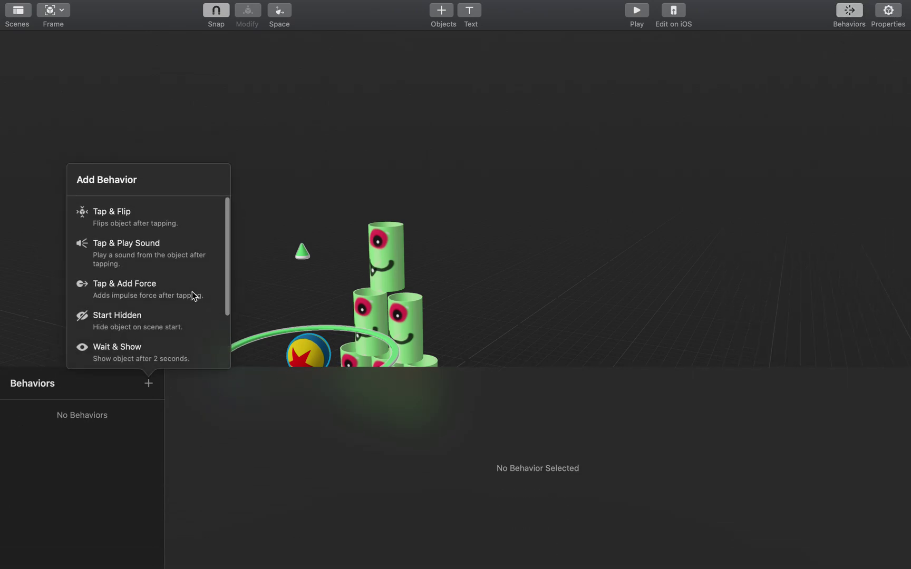
click(161, 286)
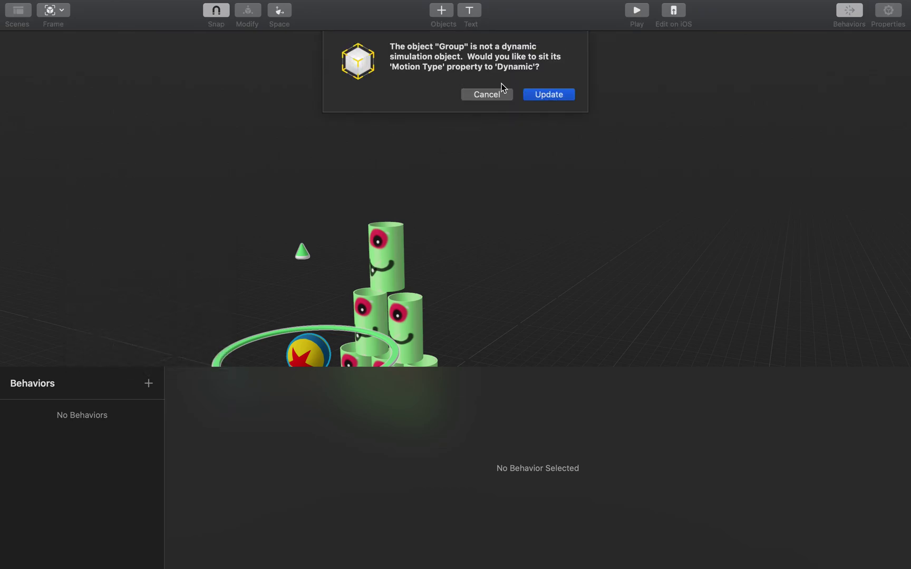
click(546, 95)
click(110, 419)
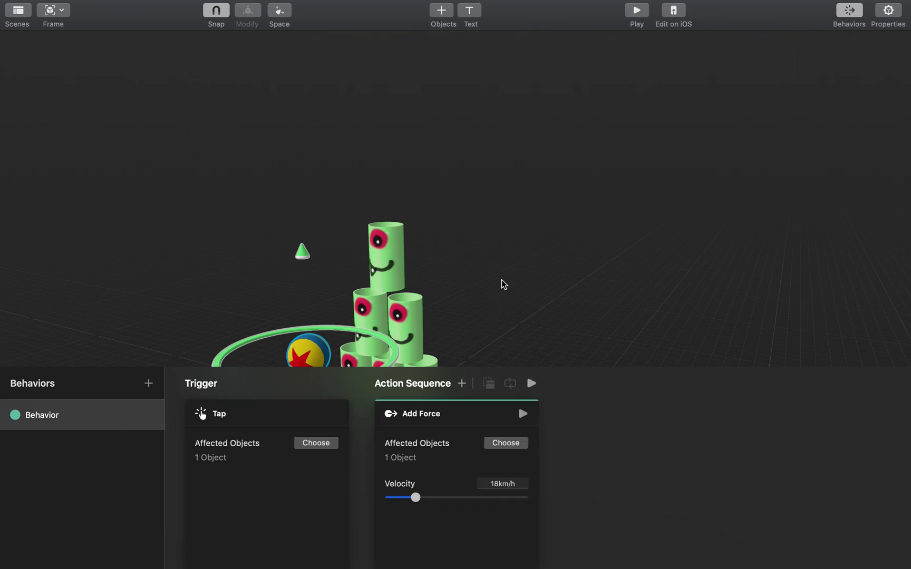
Aim the ball's Add Force direction straight at the toilet roll pyramid.
scroll(493, 269, down, 5)
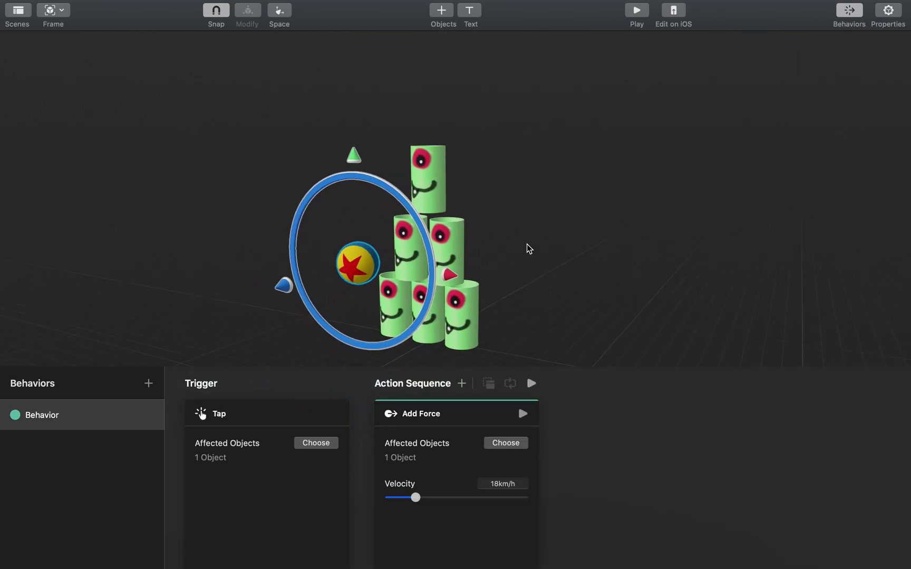
drag(527, 244, 516, 283)
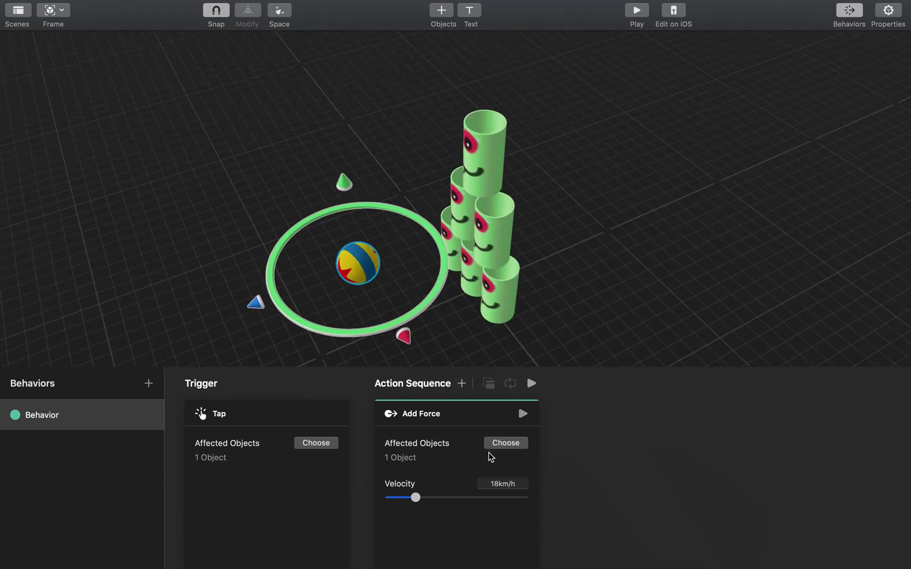
click(461, 411)
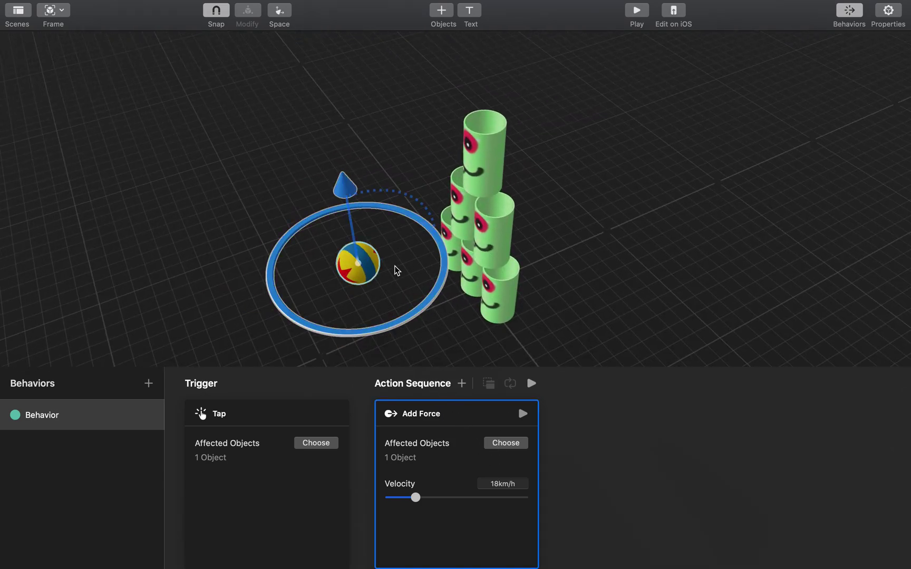
click(346, 187)
scroll(347, 188, left, 4)
scroll(347, 188, right, 6)
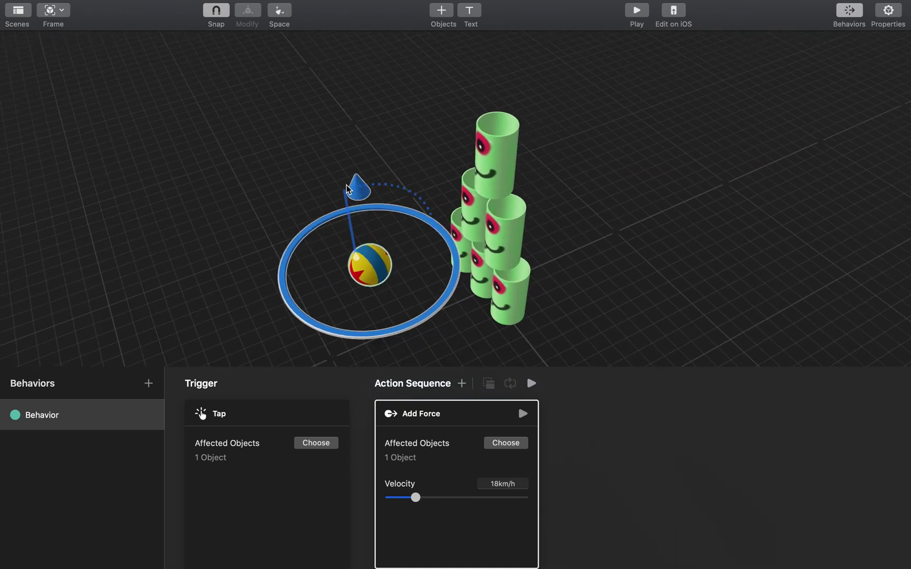
drag(369, 181, 387, 214)
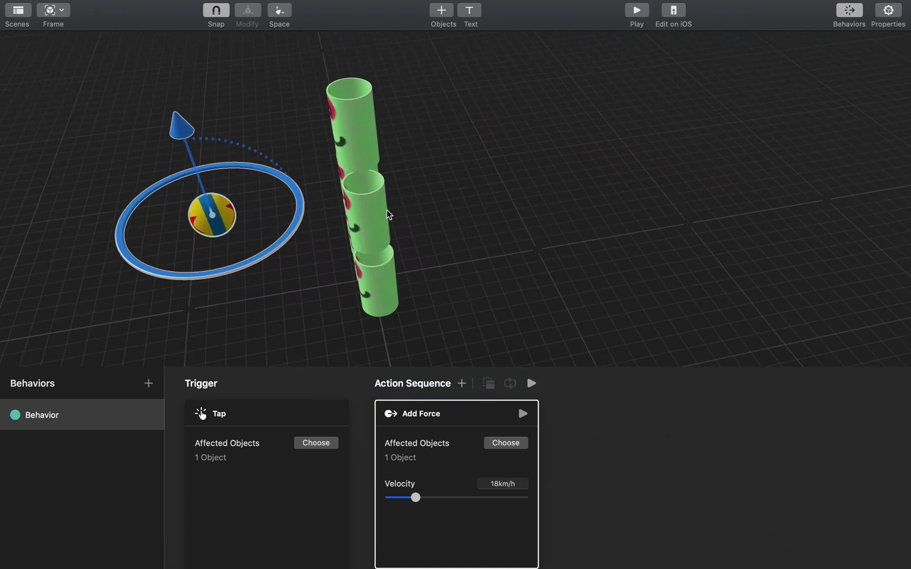
drag(186, 132, 337, 231)
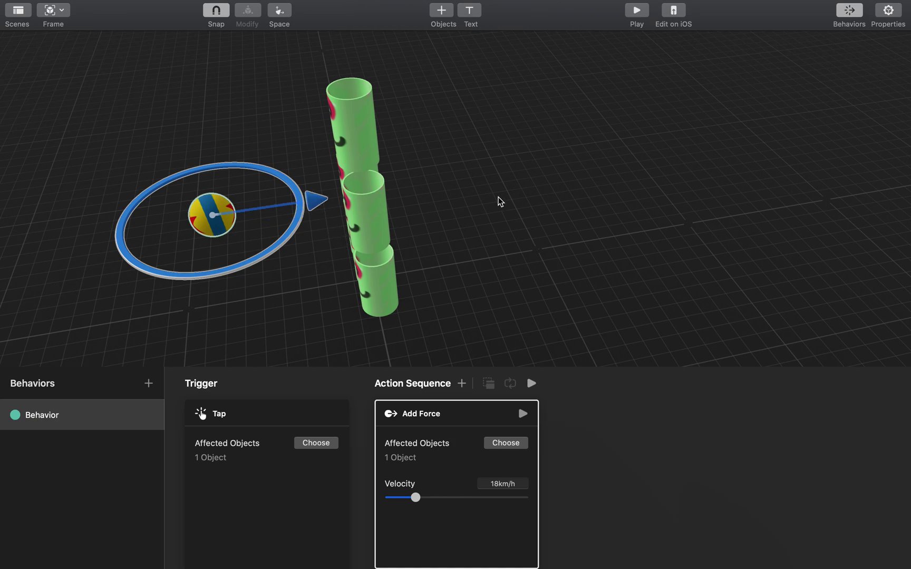
drag(498, 201, 591, 204)
click(617, 202)
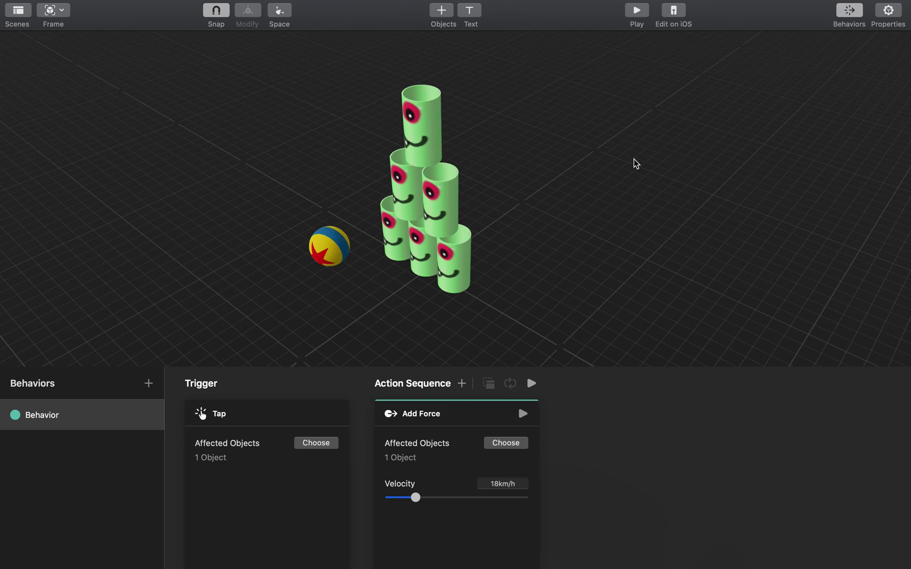
Run the scene, trigger the ball's force to hit the pyramid, and stop playback.
click(638, 20)
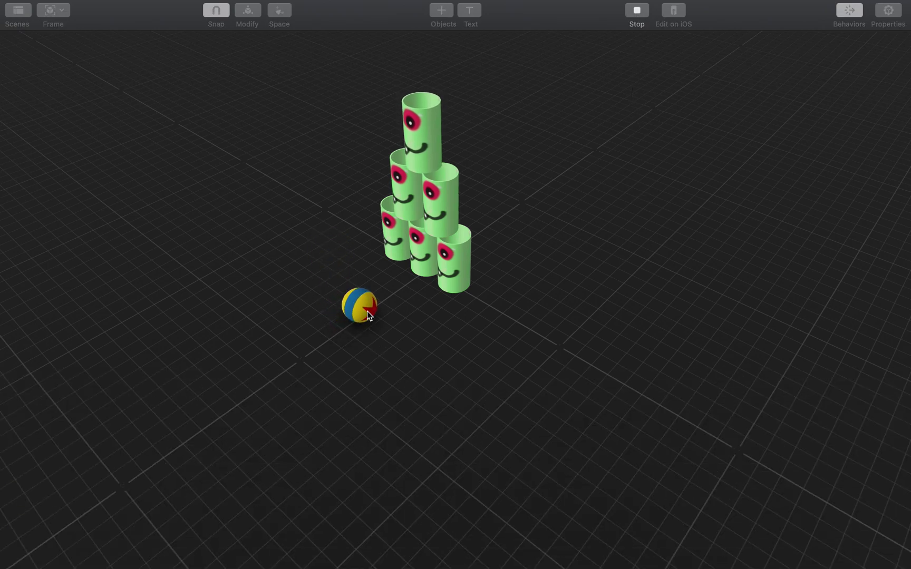
click(364, 308)
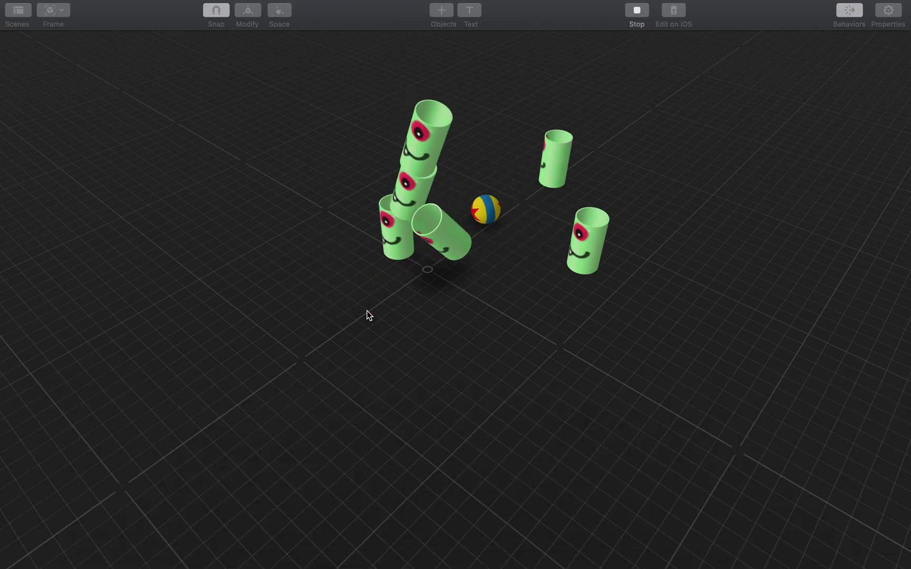
click(637, 21)
Enlarge the ball to about one and a half times its size.
click(347, 253)
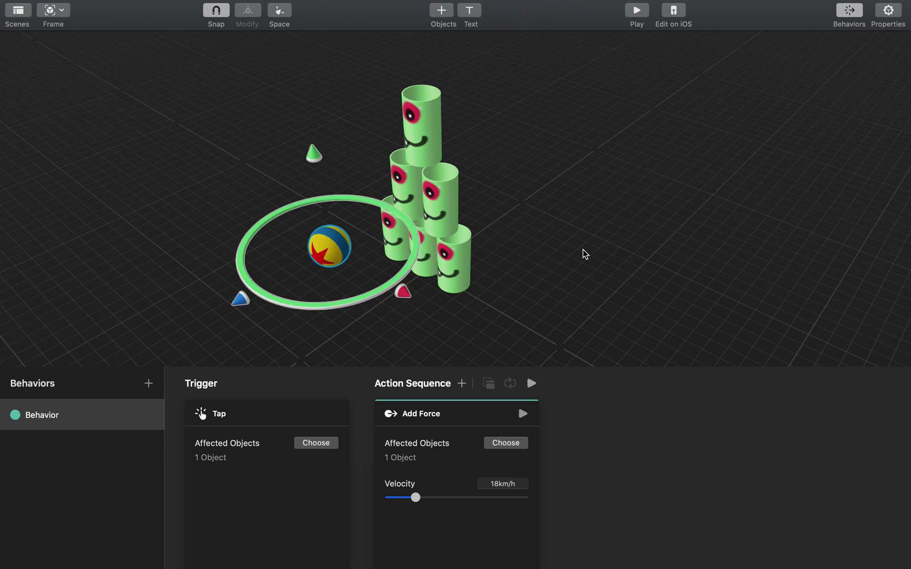
scroll(583, 250, right, 4)
scroll(583, 249, left, 2)
drag(557, 245, 577, 241)
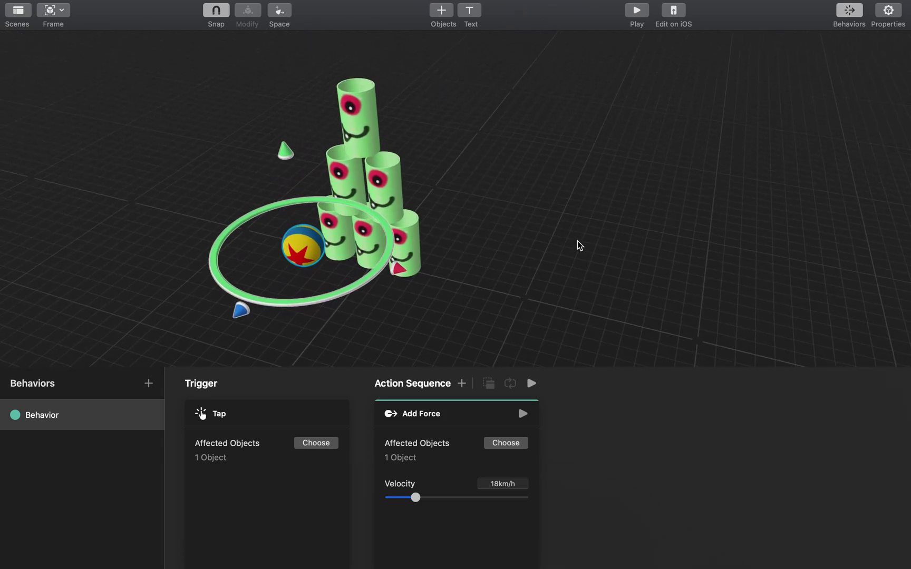
scroll(577, 241, left, 3)
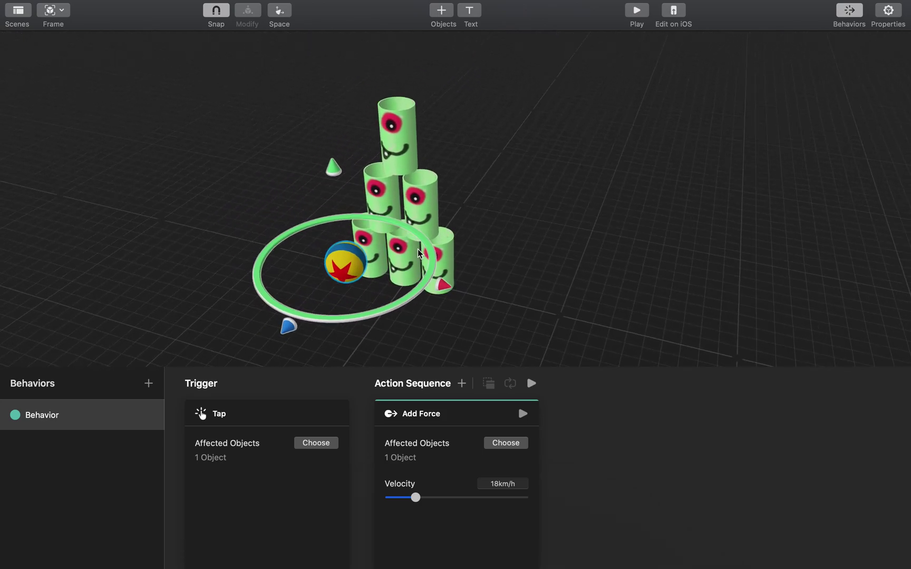
drag(418, 236, 475, 227)
Test the larger ball in two runs, launching it at the pyramid and stopping playback each time.
click(635, 12)
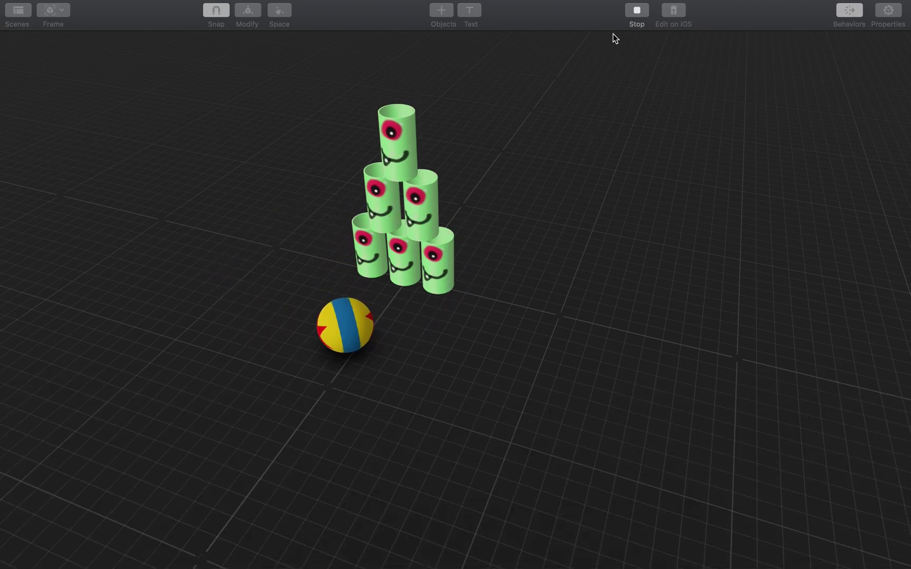
click(341, 331)
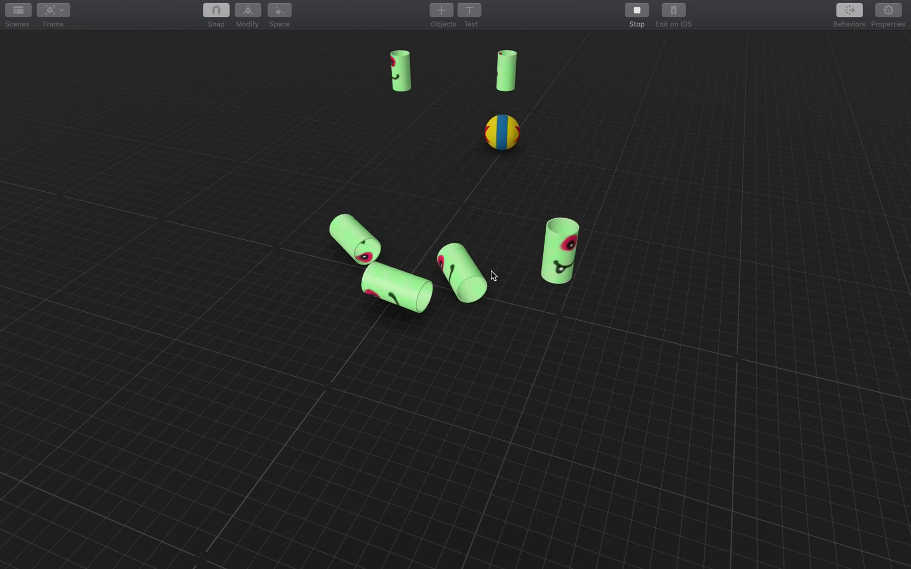
click(636, 12)
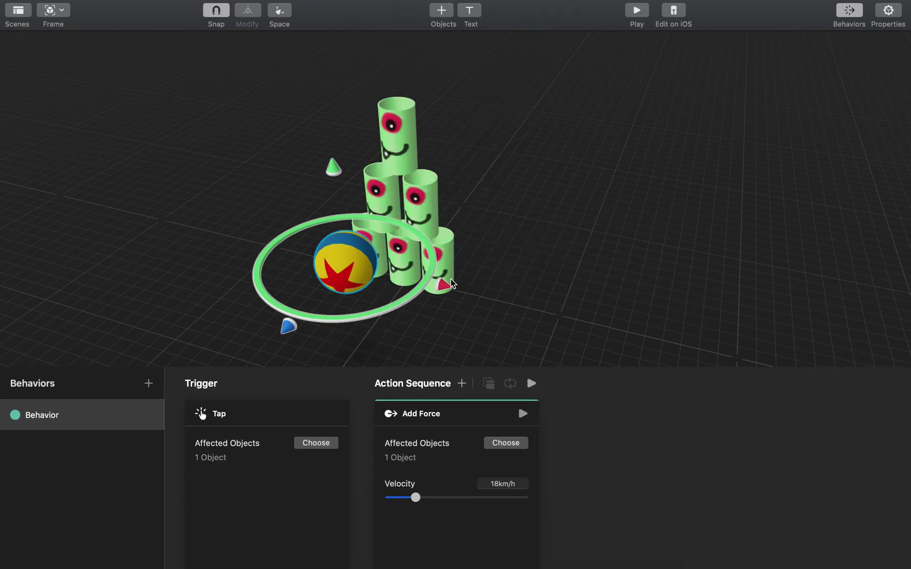
click(637, 11)
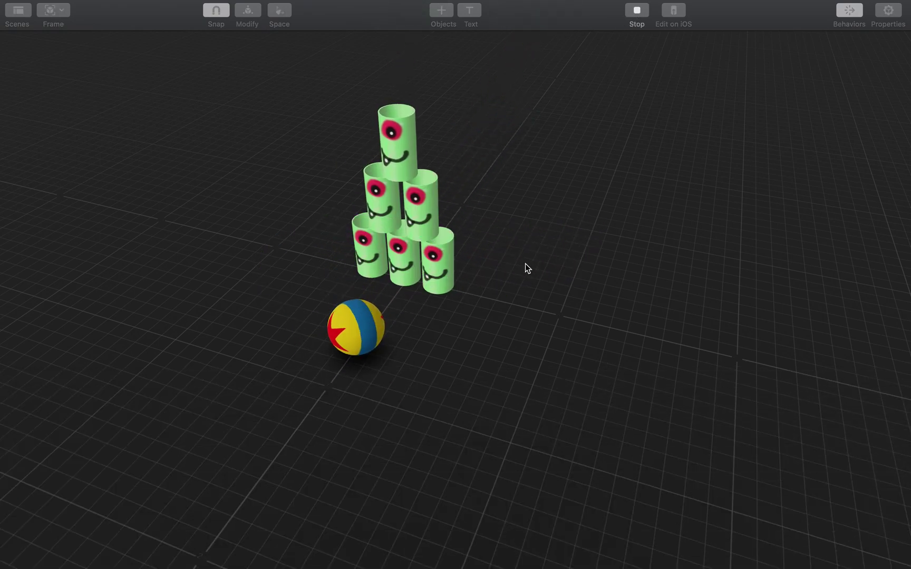
click(352, 352)
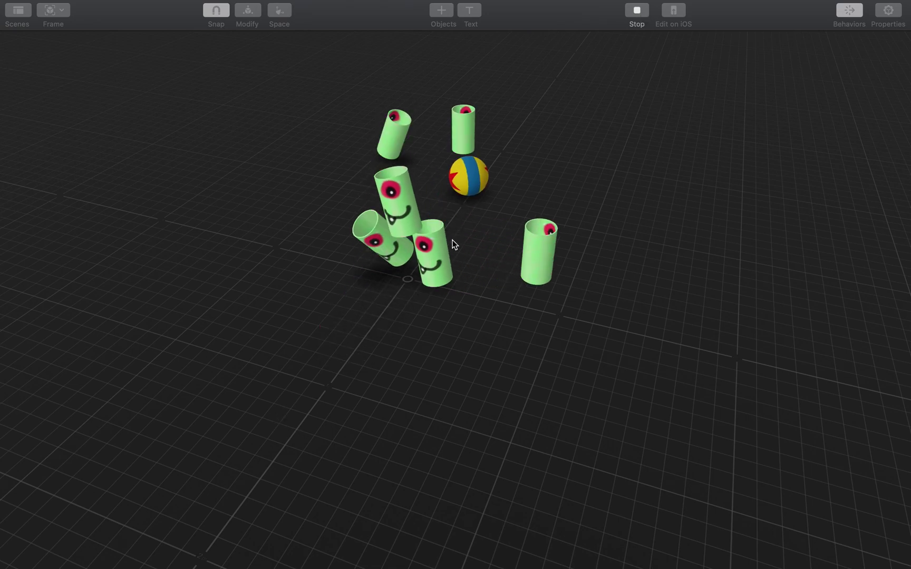
click(634, 19)
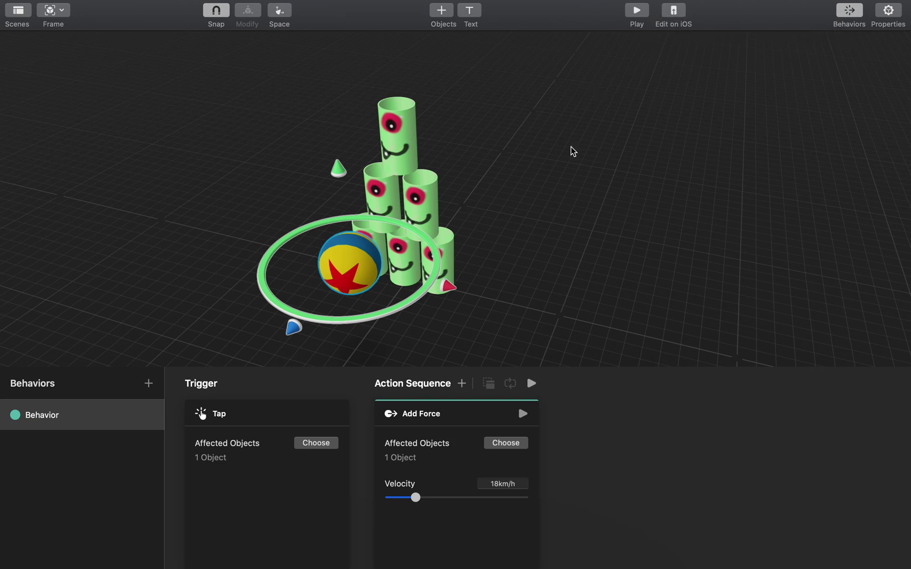
Shift the ball slightly along X toward the pyramid's centre and test its launch in two more runs.
mouse_move(433, 297)
mouse_down()
mouse_move(464, 300)
mouse_move(449, 300)
mouse_up()
click(640, 8)
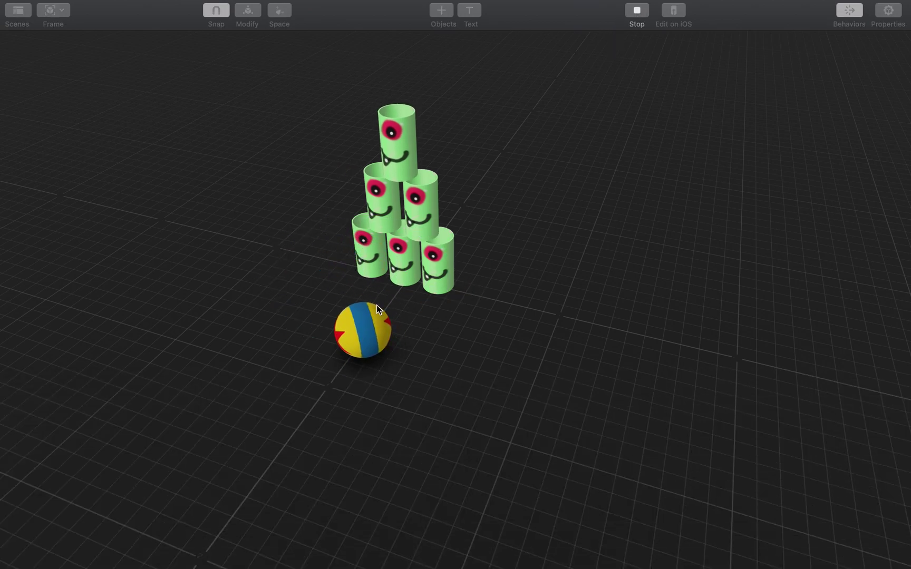
click(367, 331)
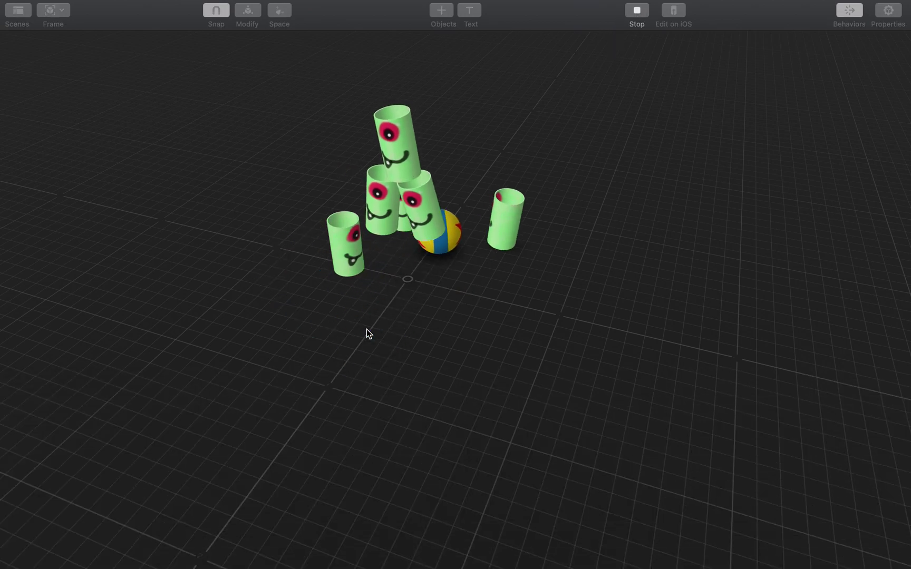
click(636, 13)
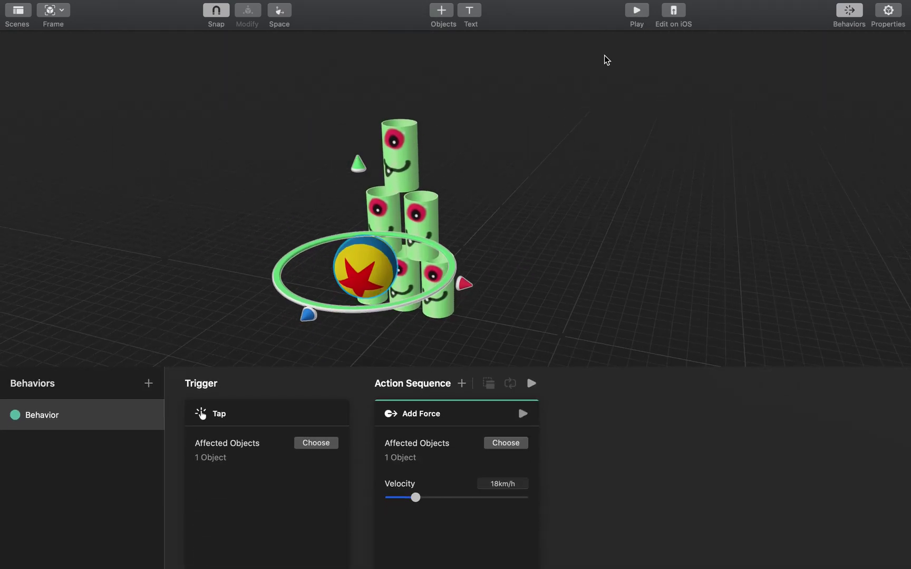
click(638, 11)
click(355, 334)
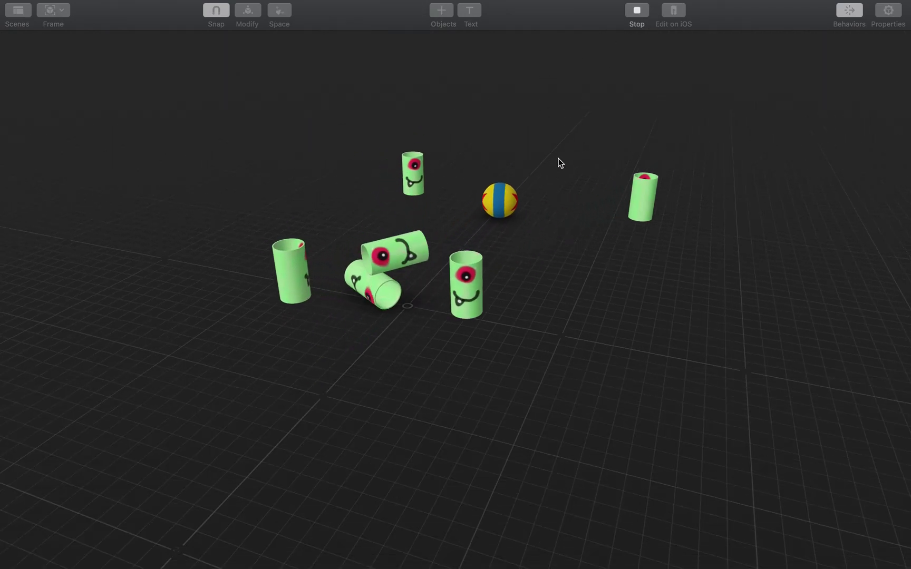
click(637, 11)
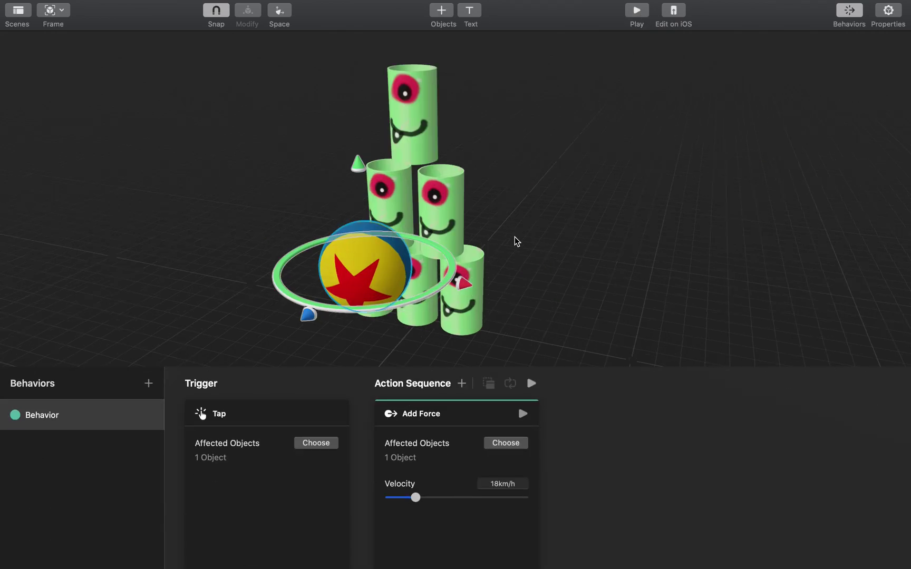
click(514, 237)
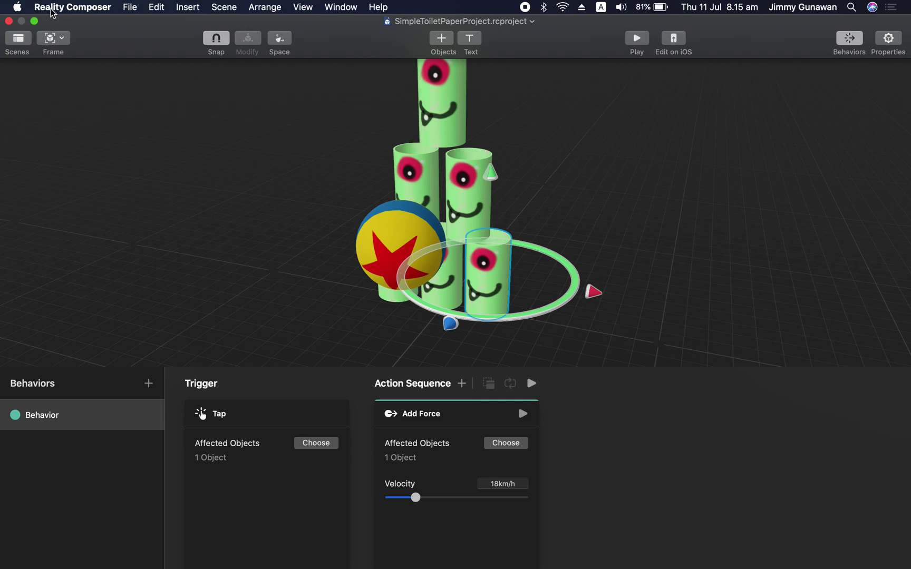
click(20, 8)
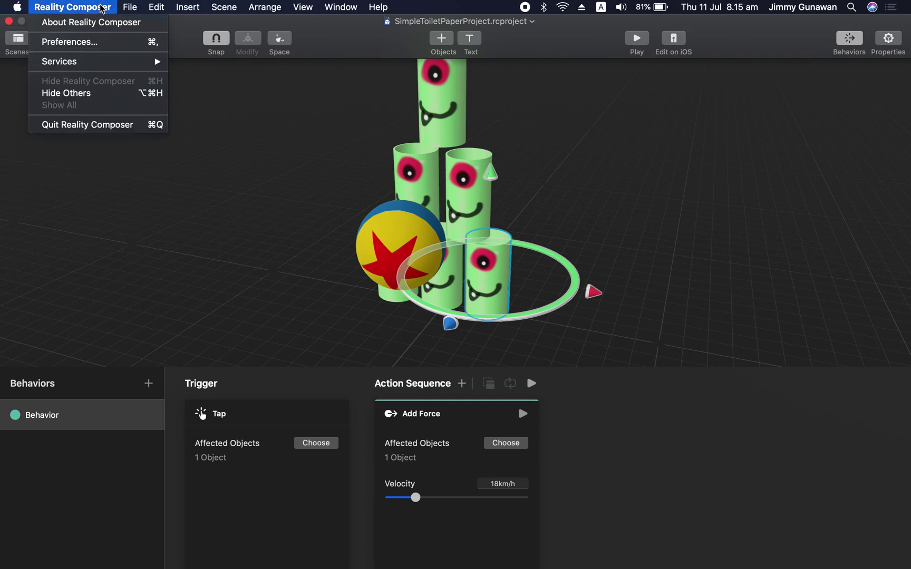
click(727, 145)
Switch to the desktop and search the Mac for "xcode".
key(ctrl+Left)
key(super+space)
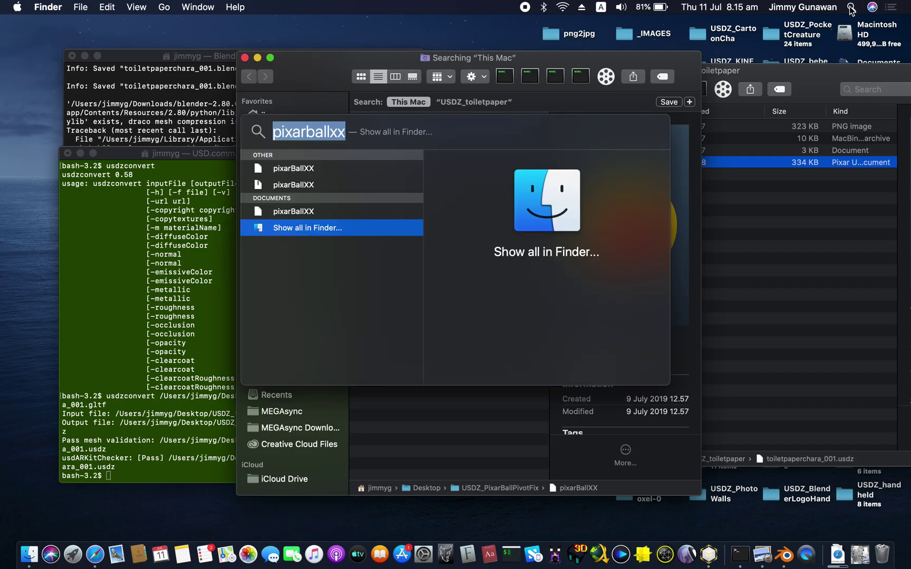
text(xcode)
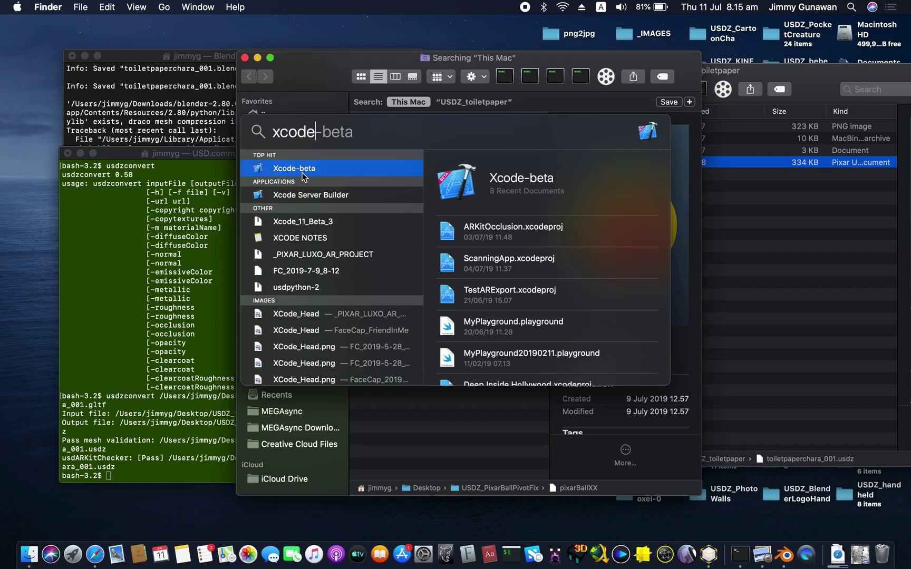
key(super+a)
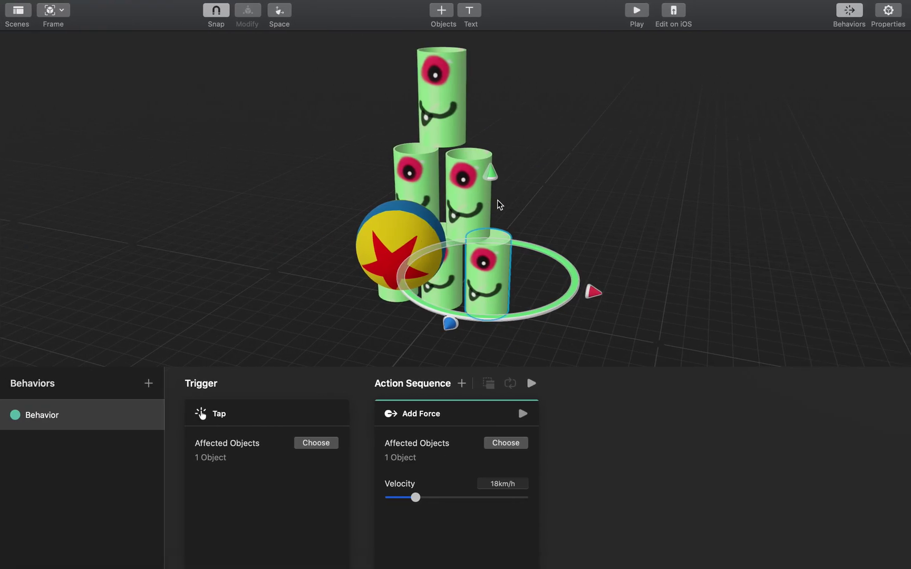
scroll(519, 201, up, 4)
scroll(568, 213, down, 1)
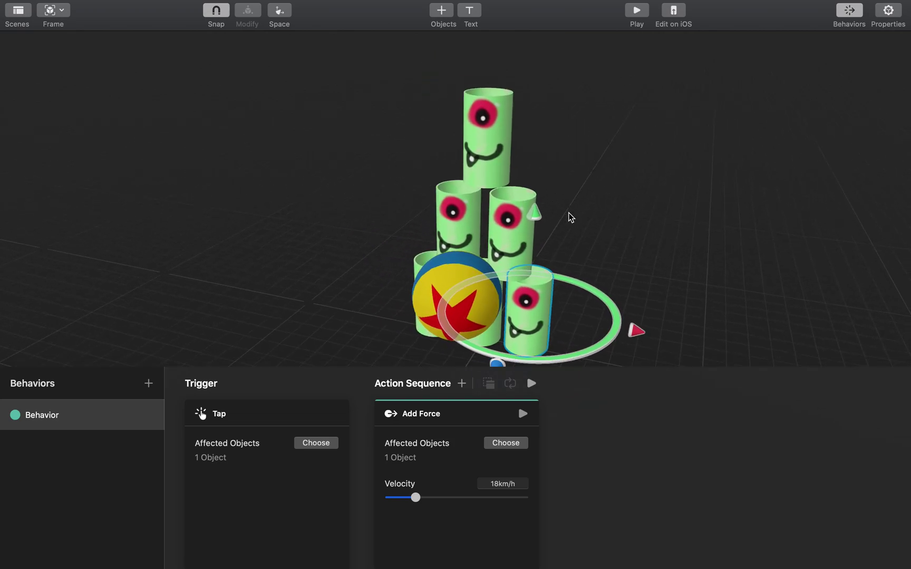
scroll(569, 213, down, 2)
drag(593, 207, 569, 201)
Switch to Blender and examine the toilet roll monster's face, side and open top from several angles.
key(ctrl+Right)
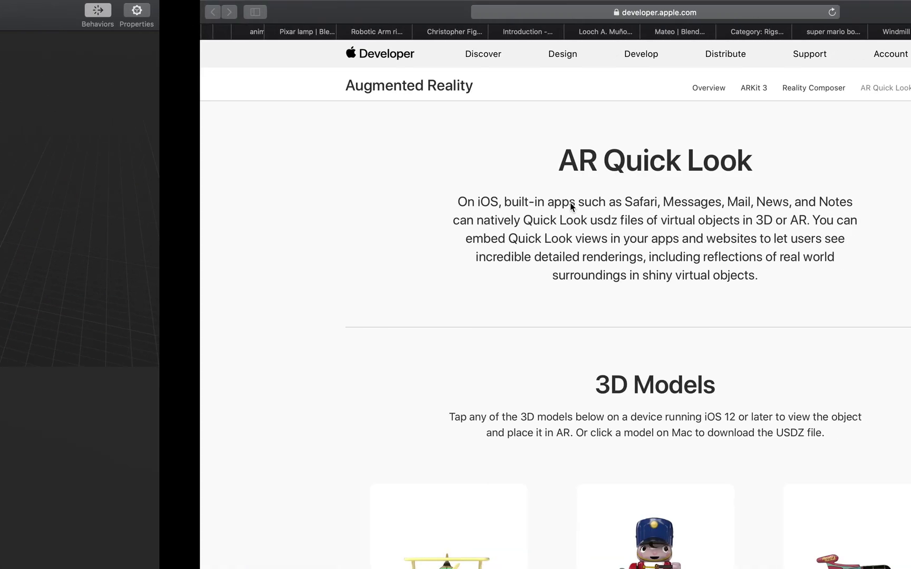
key(ctrl+Right)
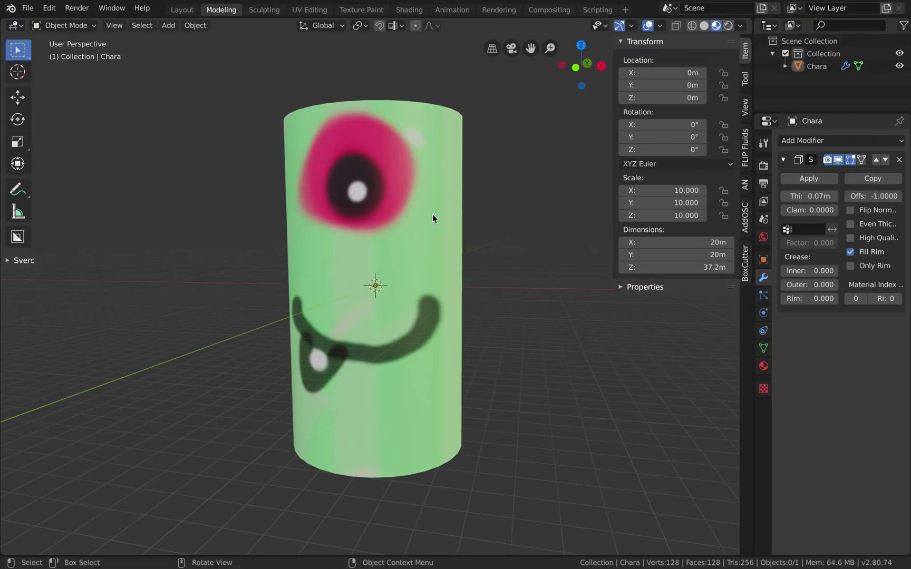
scroll(432, 214, left, 5)
scroll(432, 214, right, 5)
scroll(500, 202, down, 2)
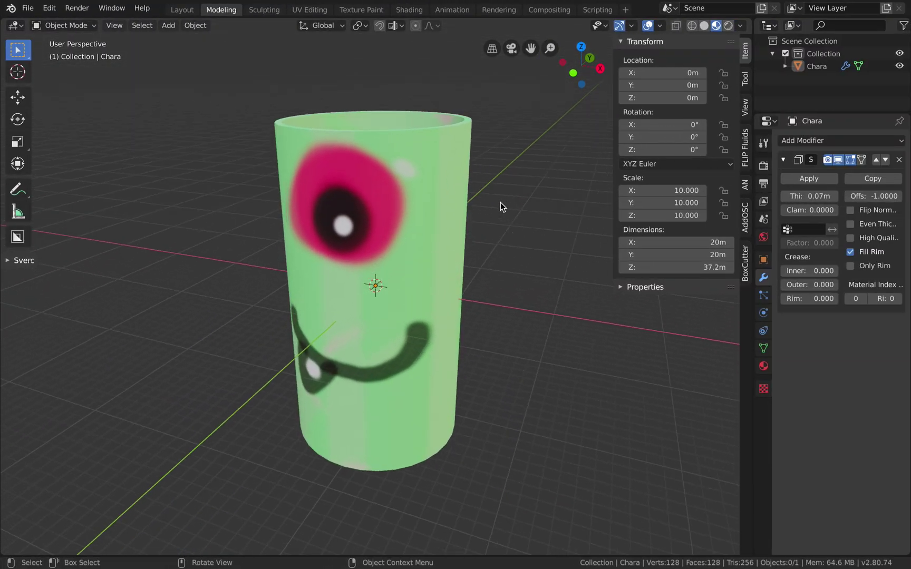
scroll(500, 202, right, 5)
click(324, 231)
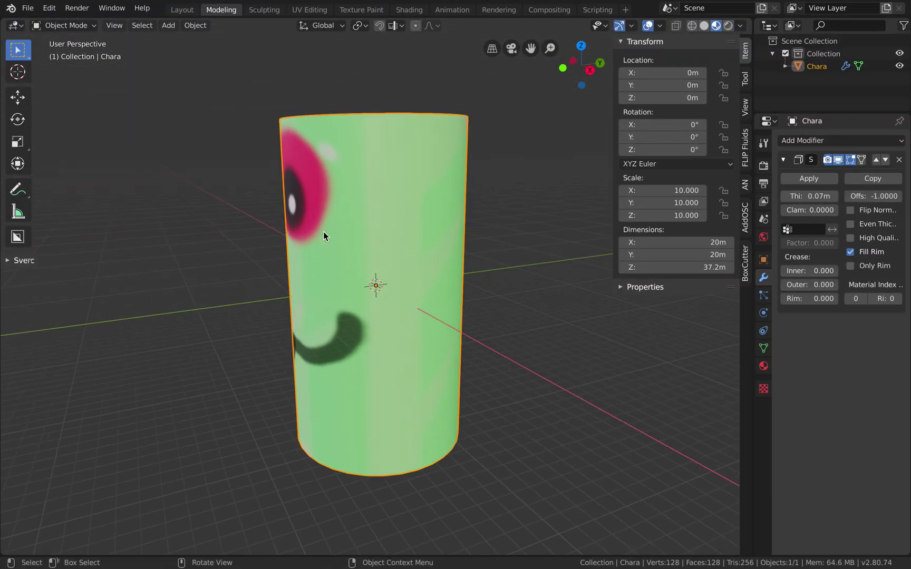
click(275, 238)
scroll(275, 238, left, 5)
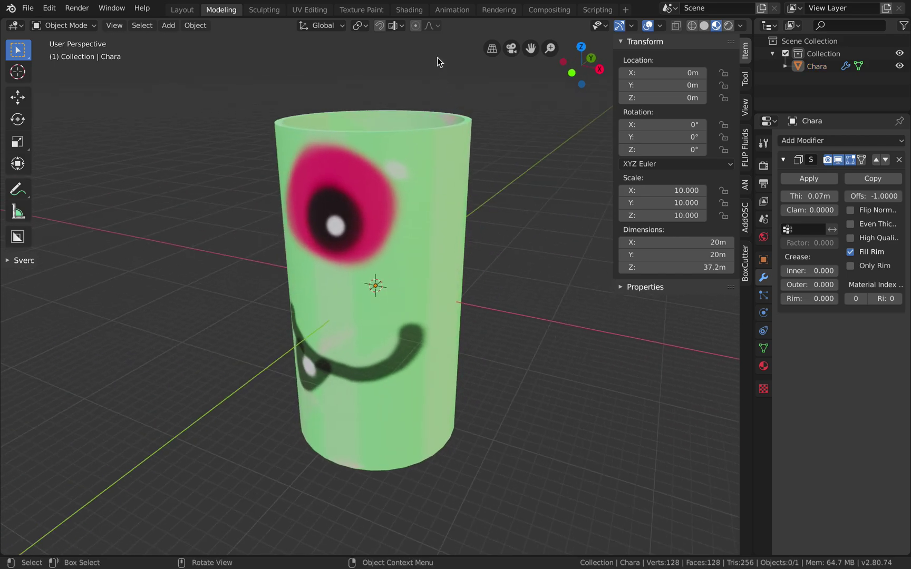
Enter the Texture Paint workspace and paint a small magenta-purple spot on the monster's cheek, just above the end of its smile.
click(362, 10)
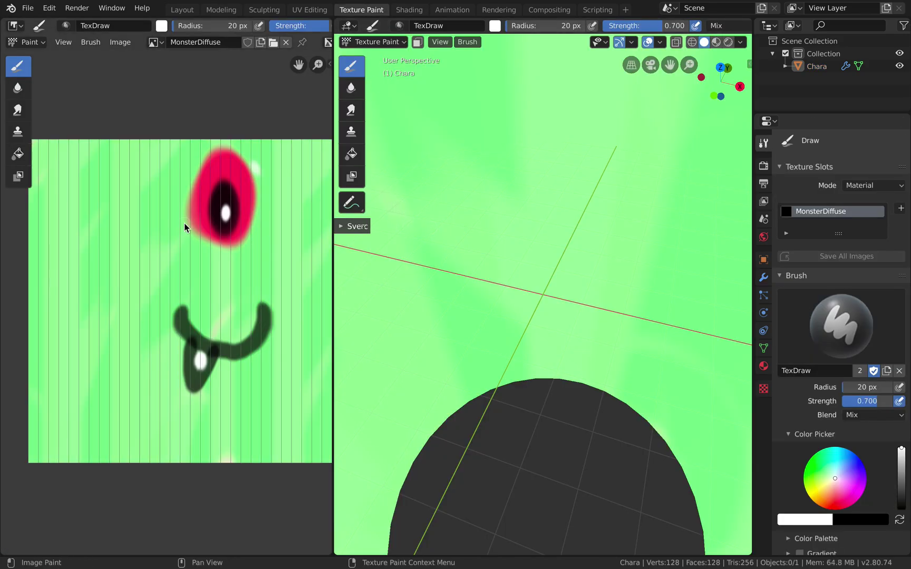
scroll(485, 309, down, 5)
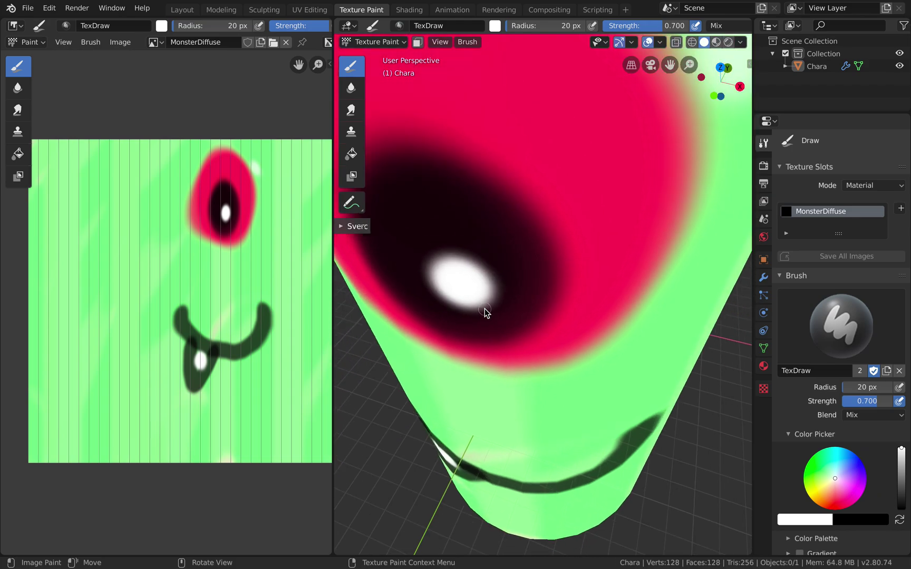
scroll(485, 312, down, 6)
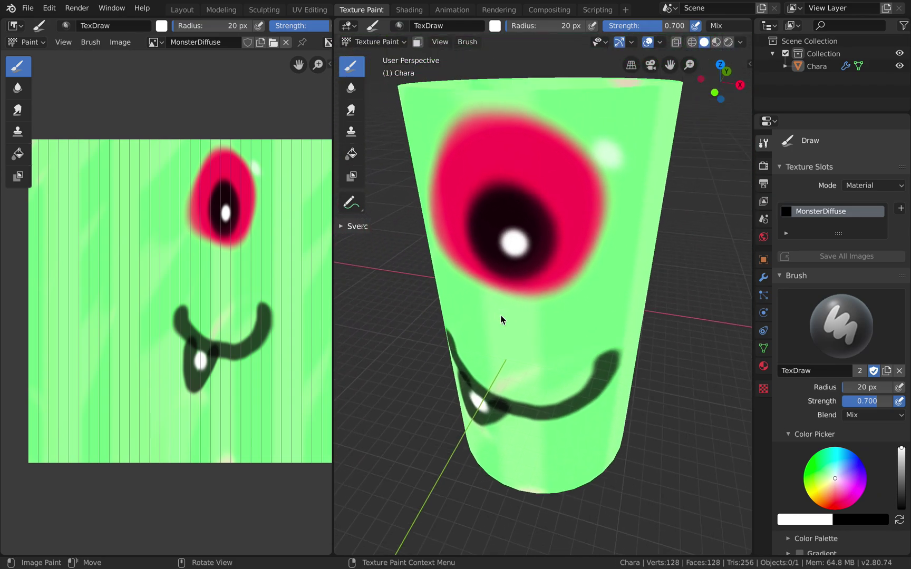
mouse_move(562, 291)
middle_down()
mouse_move(577, 263)
mouse_move(586, 267)
middle_up()
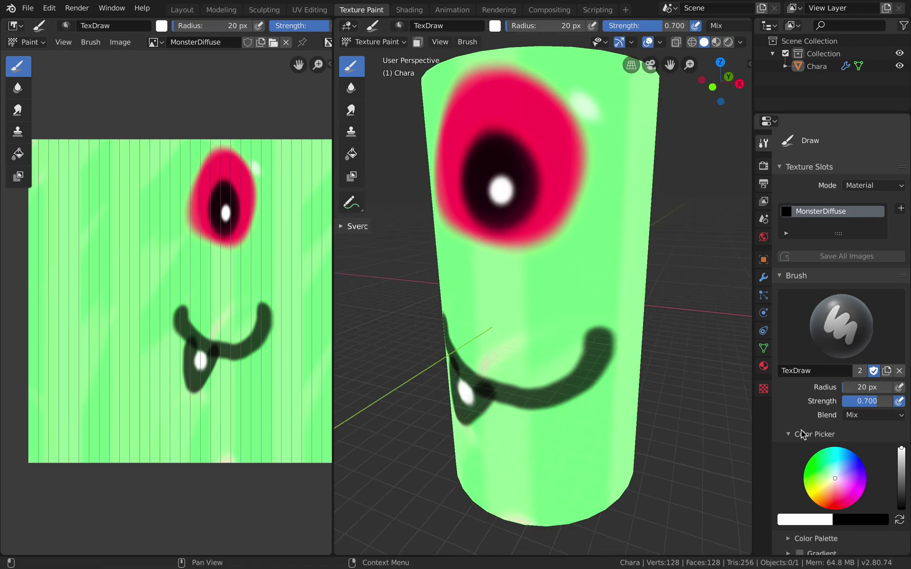
drag(853, 464, 864, 489)
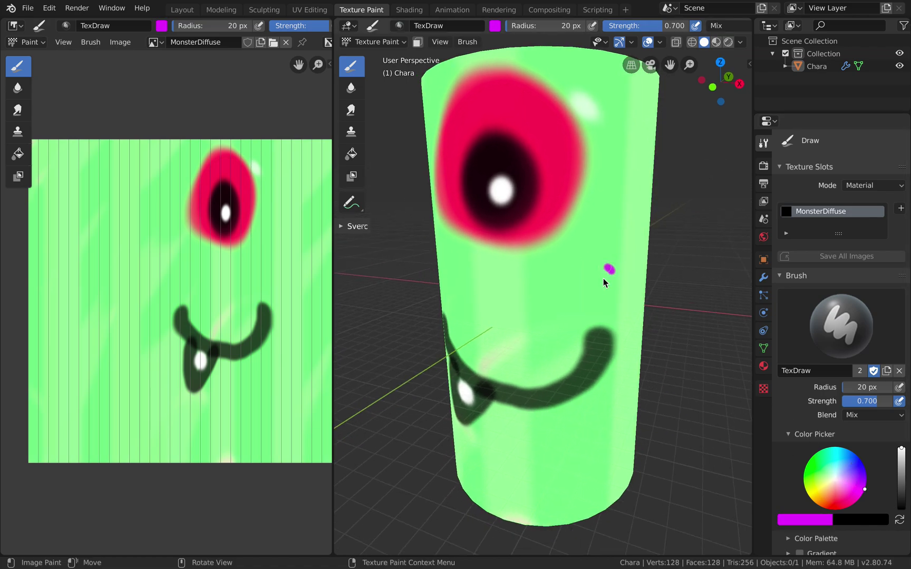
drag(612, 284, 612, 288)
scroll(612, 287, right, 5)
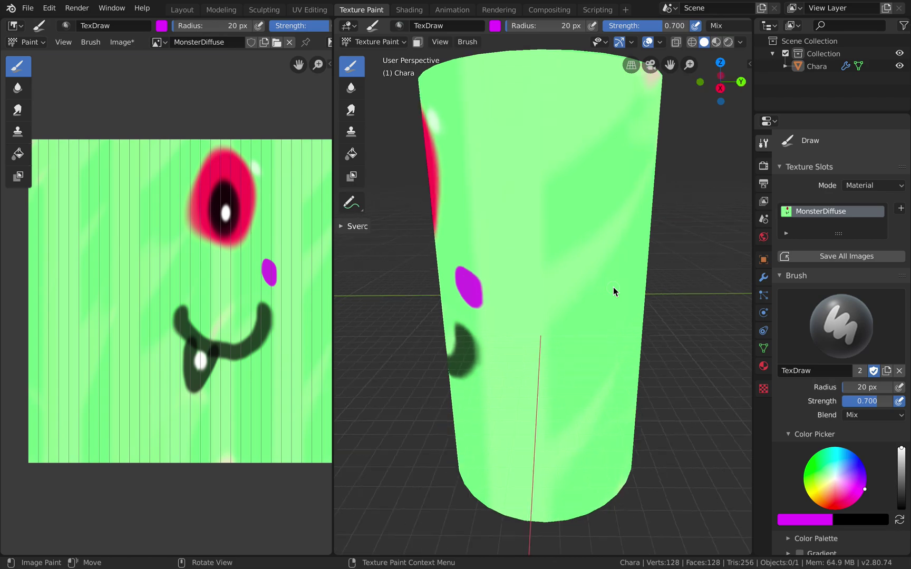
Paint four short blue eyelashes fanning out along the upper edge of the monster's eye.
scroll(613, 287, left, 5)
scroll(613, 288, right, 5)
middle_drag(612, 287, 613, 288)
drag(844, 464, 852, 452)
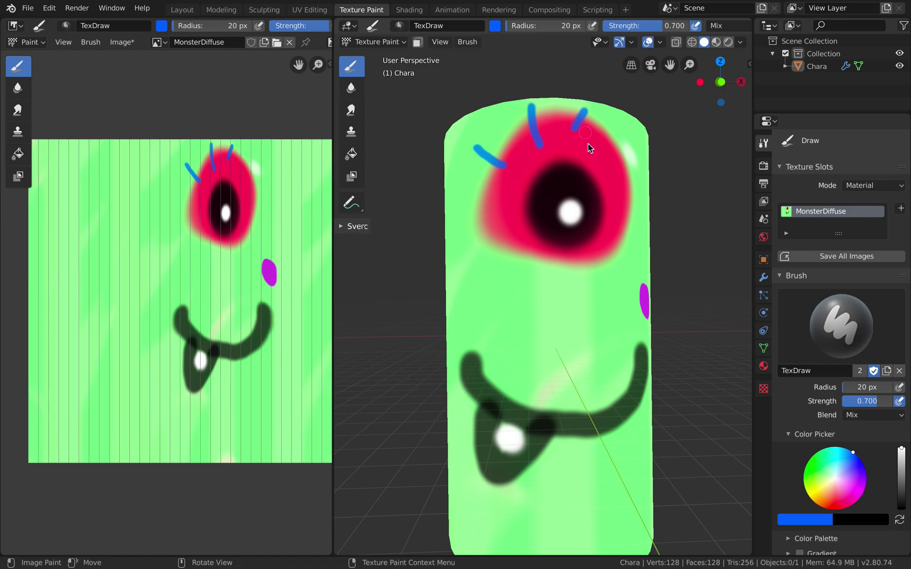
drag(624, 136, 624, 134)
scroll(667, 222, right, 5)
scroll(667, 221, down, 3)
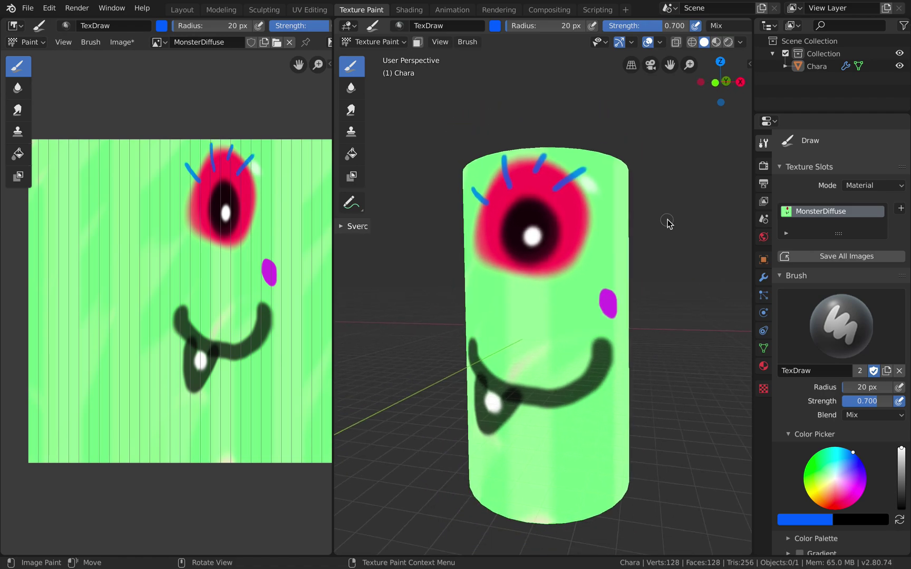
Save the painted texture as a new PNG image named MonsterDiffuse1.png in the Desktop folder.
click(120, 42)
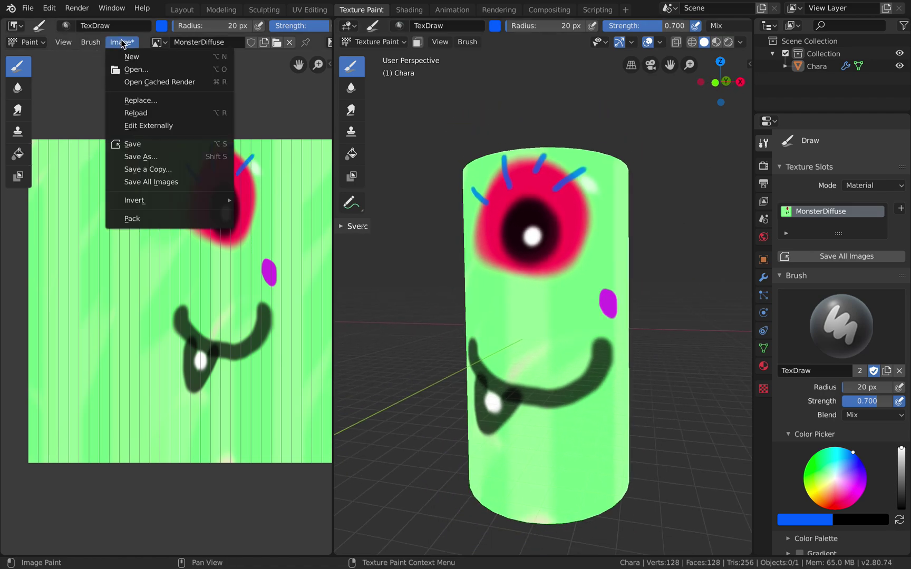
click(132, 156)
click(225, 56)
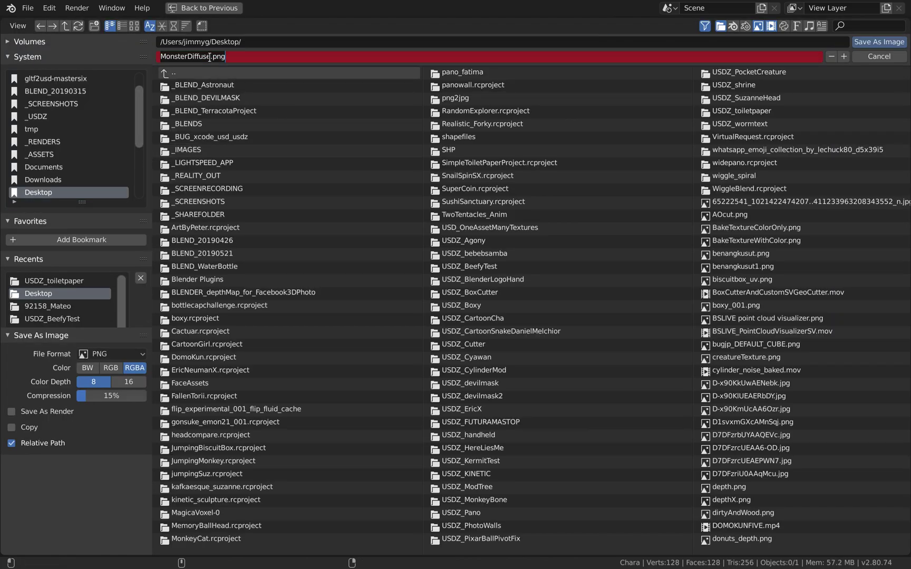
click(848, 59)
click(848, 59)
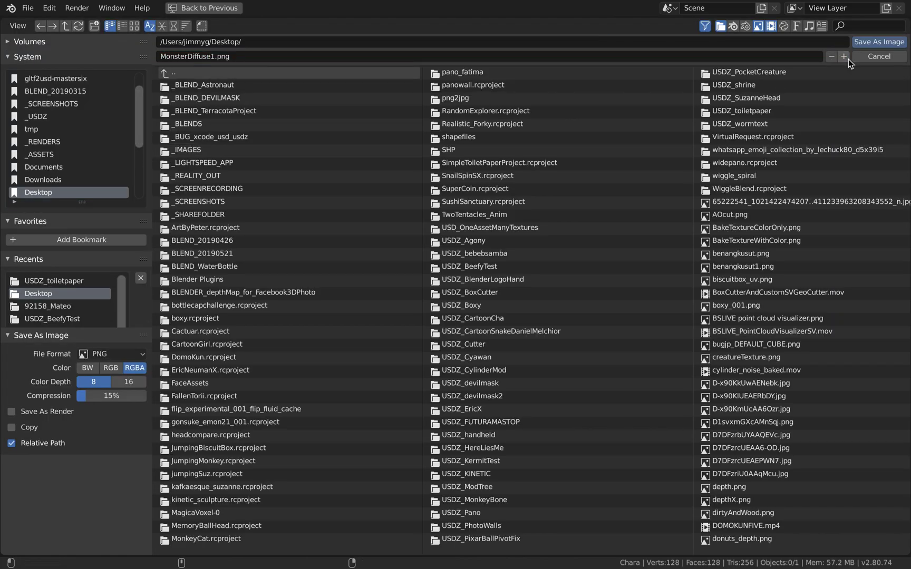
click(878, 41)
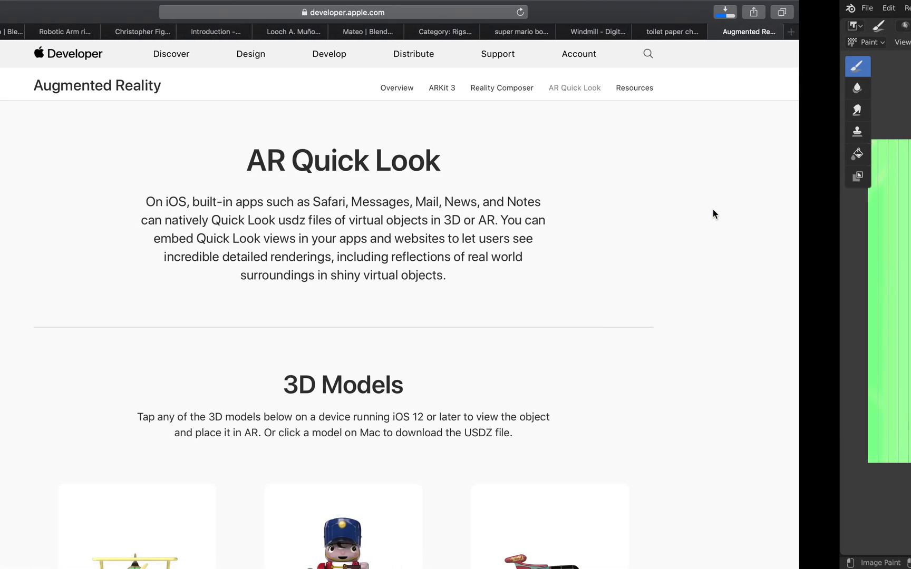
key(ctrl+Left)
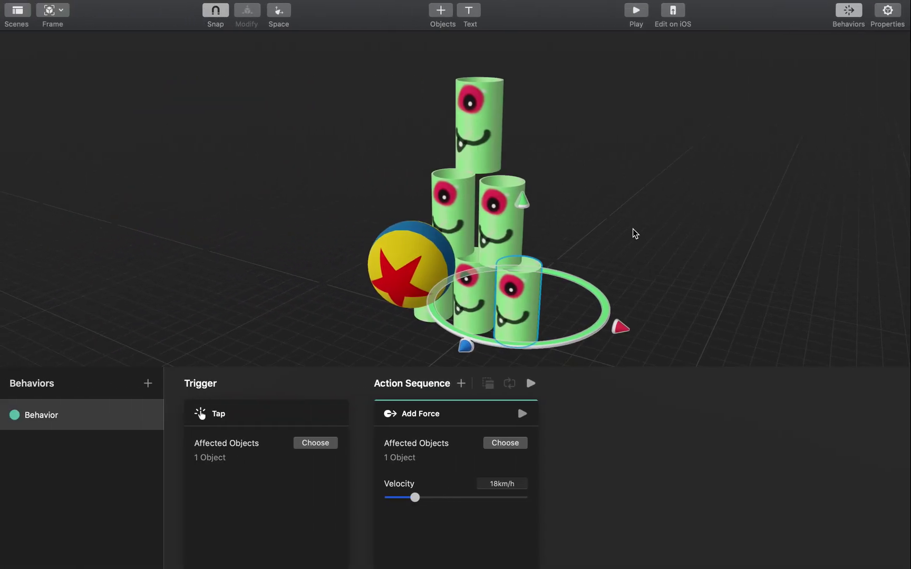
key(ctrl+Right)
key(ctrl+Left)
key(ctrl+Left)
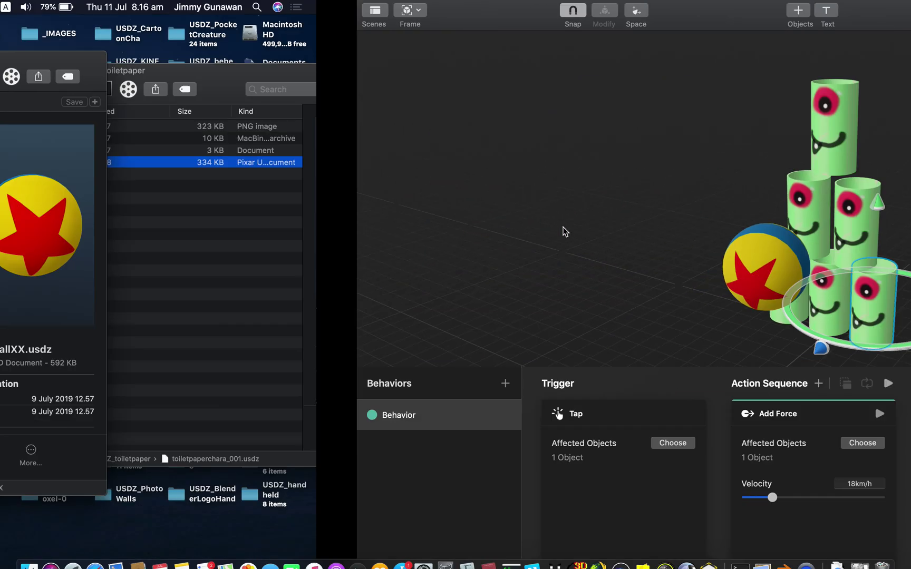
key(ctrl+Right)
key(ctrl+Right)
key(ctrl+Right)
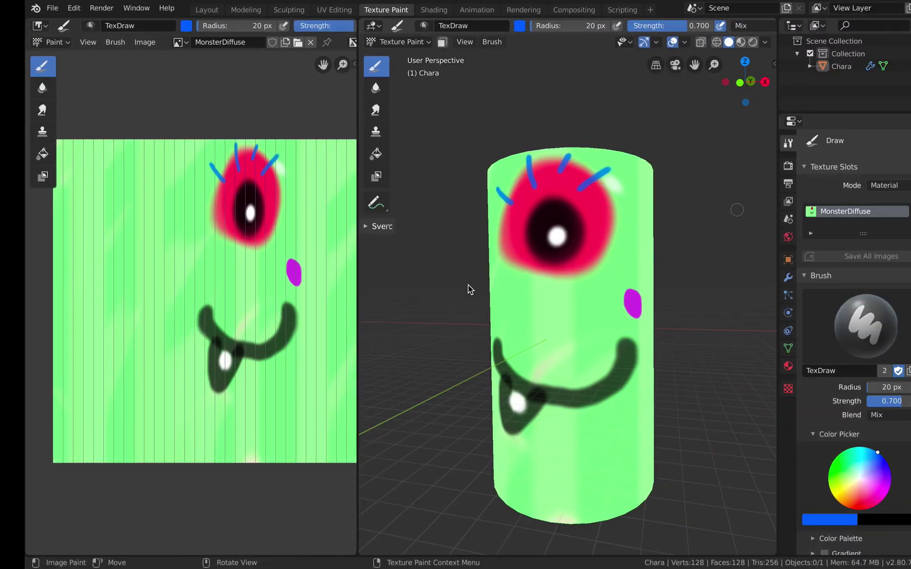
scroll(495, 246, left, 2)
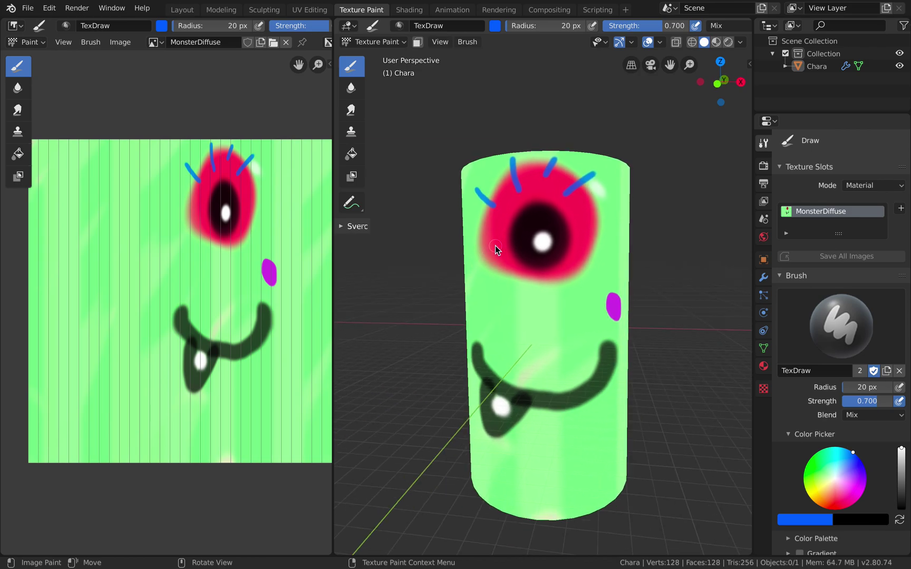
Export the repainted monster as glTF 2.0 to the USDZ_toiletpaper folder under the name toiletpaperchara_002.gltf.
click(28, 8)
mouse_move(88, 194)
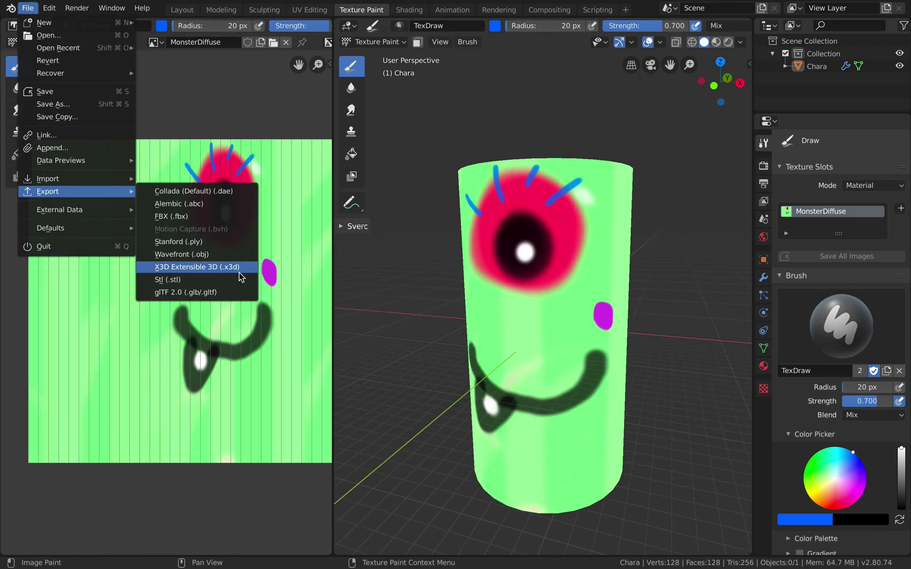
click(210, 291)
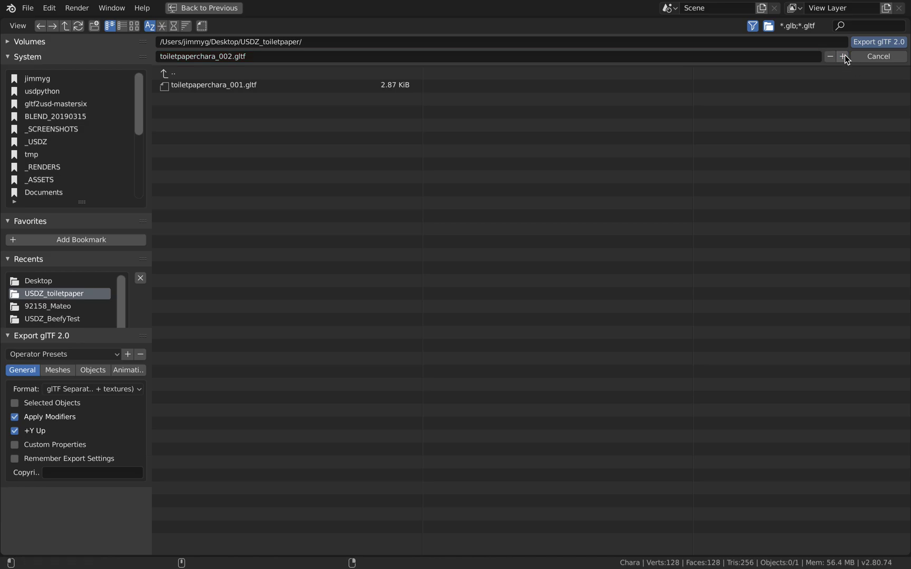
click(875, 42)
Switch to the desktop, close the file search window and convert toiletpaperchara_002.gltf to USDZ with usdzconvert in Terminal.
key(ctrl+Left)
key(ctrl+Left)
key(ctrl+Left)
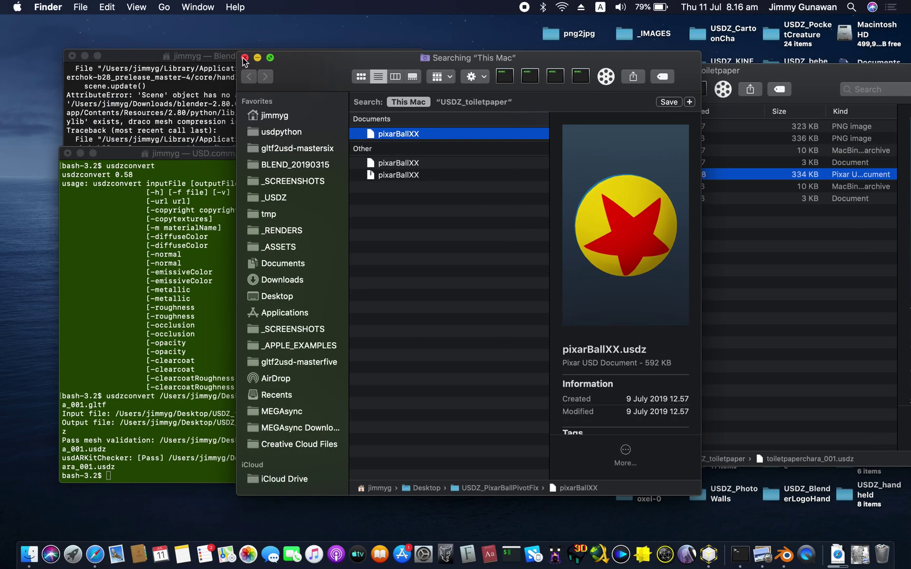
click(245, 58)
drag(568, 202, 565, 308)
click(227, 396)
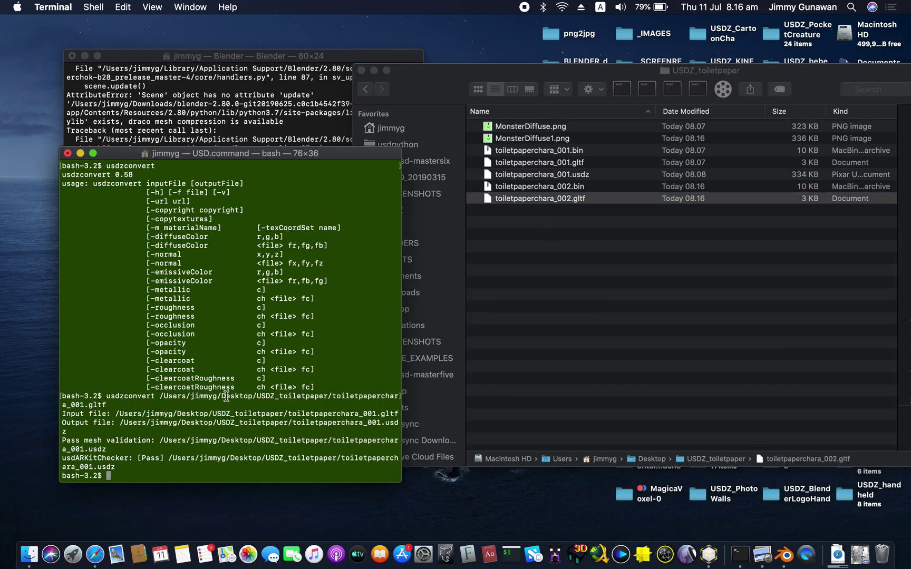
text(usdzconvert)
drag(571, 204, 280, 388)
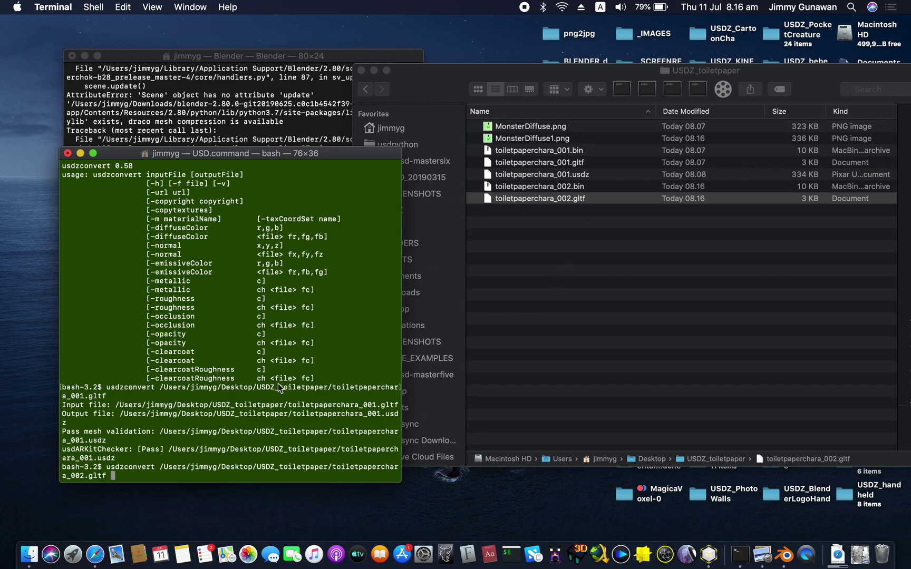
key(Return)
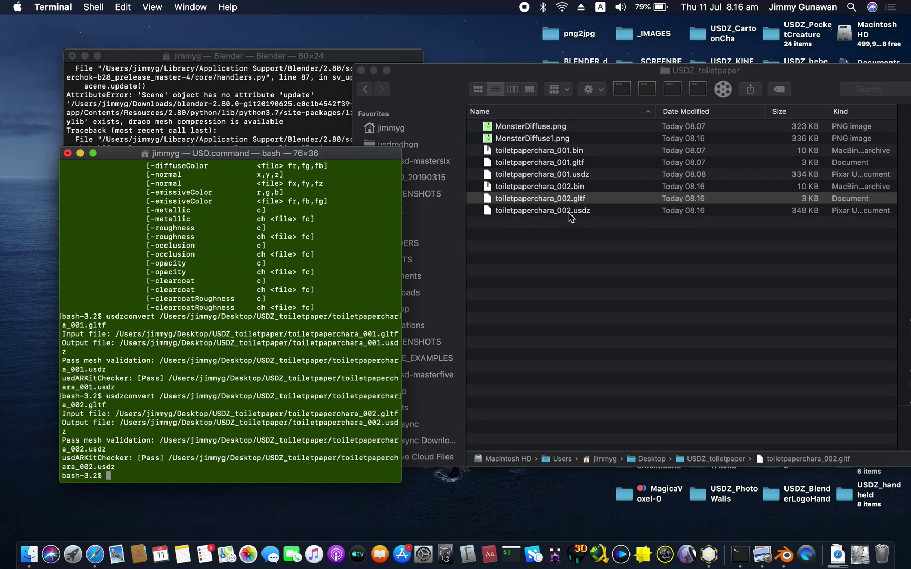
Preview toiletpaperchara_002.usdz in Quick Look, rotate the model to face front and view its sharing options.
click(569, 217)
click(578, 211)
key(space)
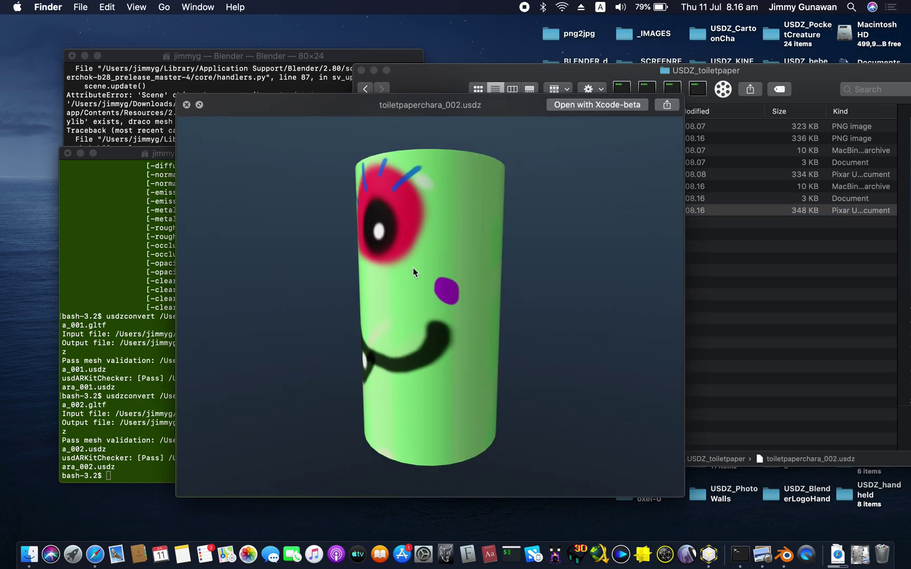
drag(413, 268, 520, 218)
click(667, 104)
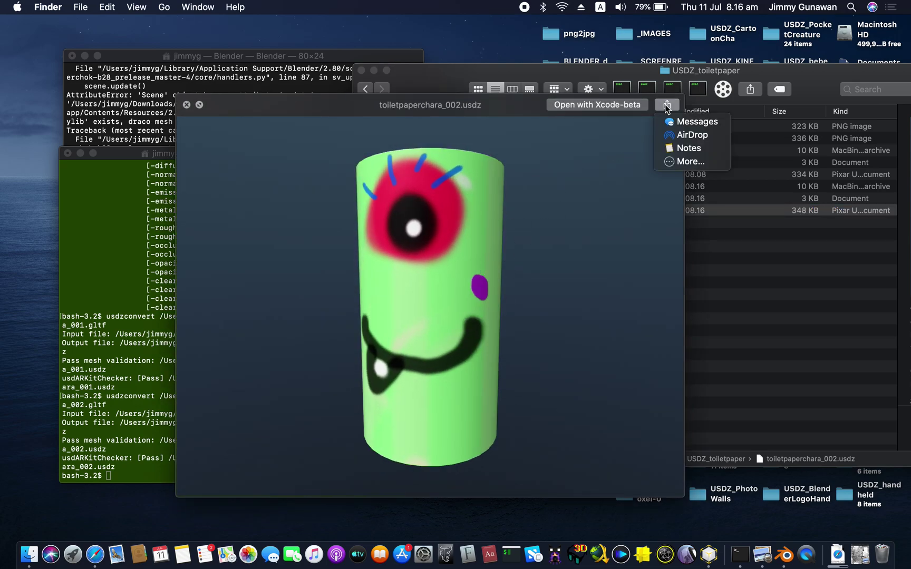
click(590, 197)
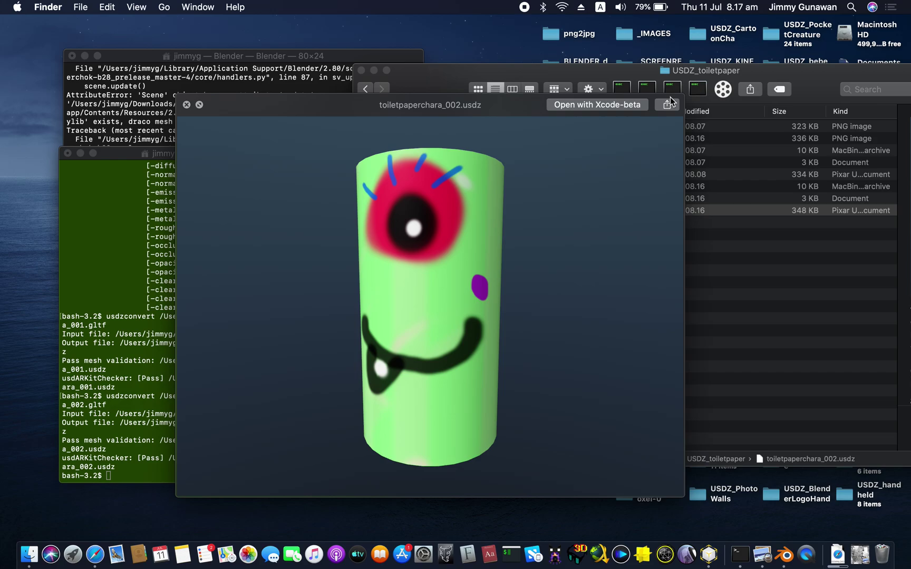
click(669, 100)
click(506, 246)
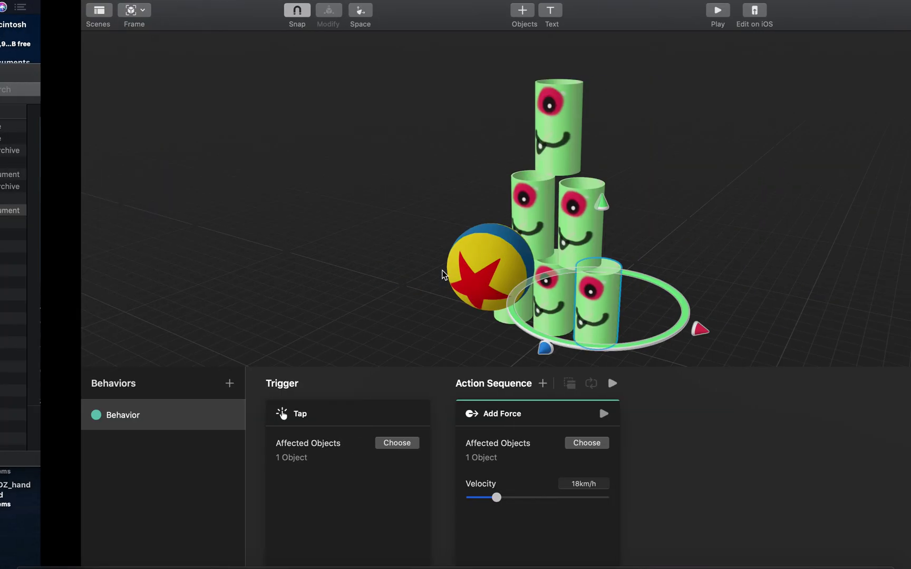
Switch to Reality Composer, view the pyramid from a lower angle, run the scene with the ball and stop playback.
mouse_move(565, 201)
mouse_down()
mouse_move(656, 161)
mouse_move(555, 185)
mouse_up()
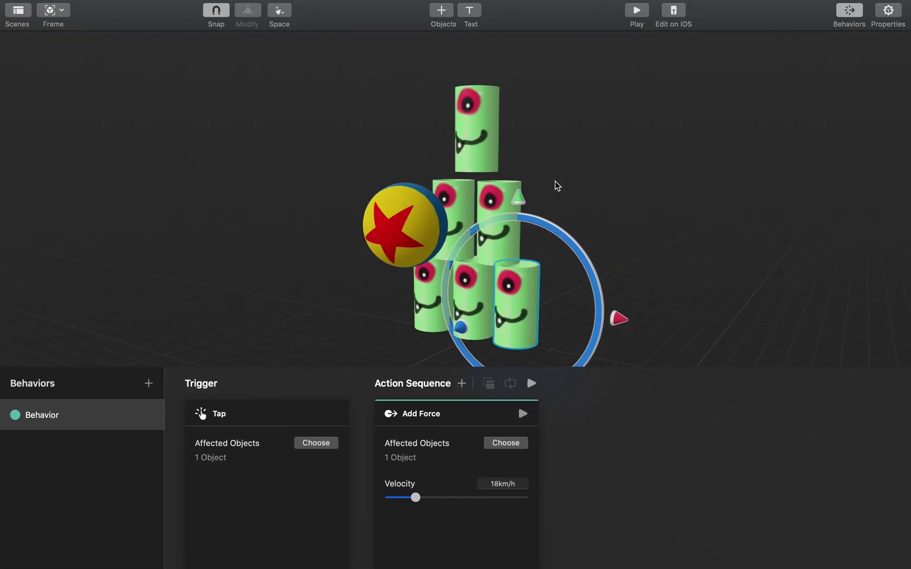
click(636, 11)
click(407, 315)
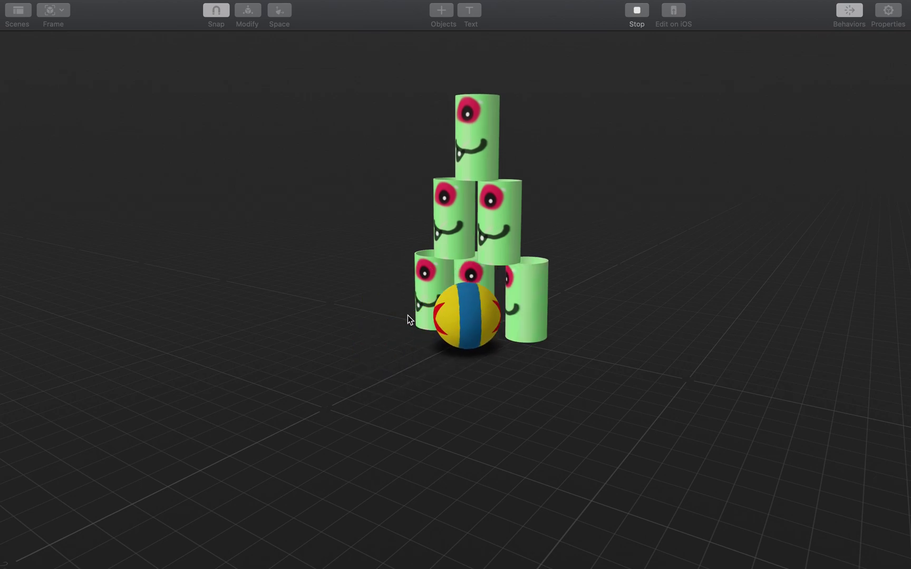
click(635, 12)
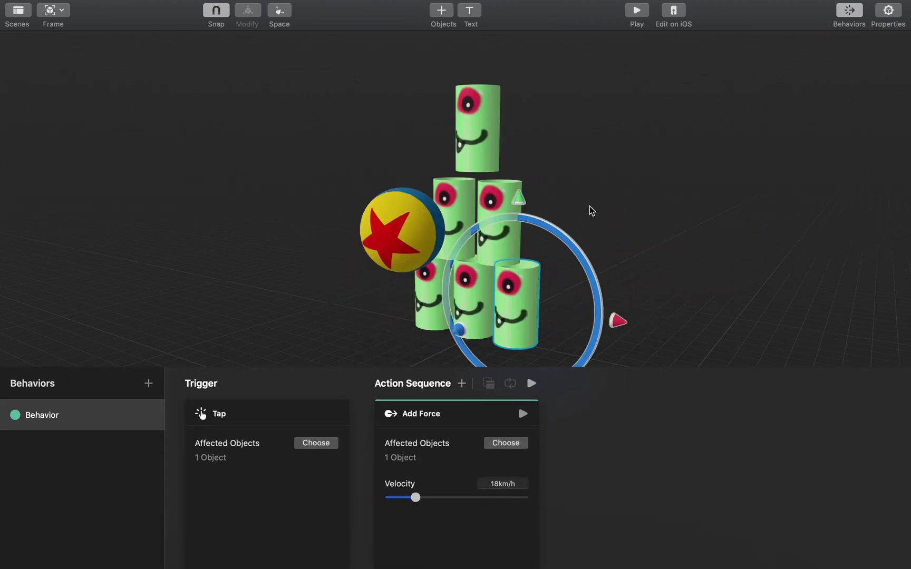
key(ctrl+Right)
key(ctrl+Right)
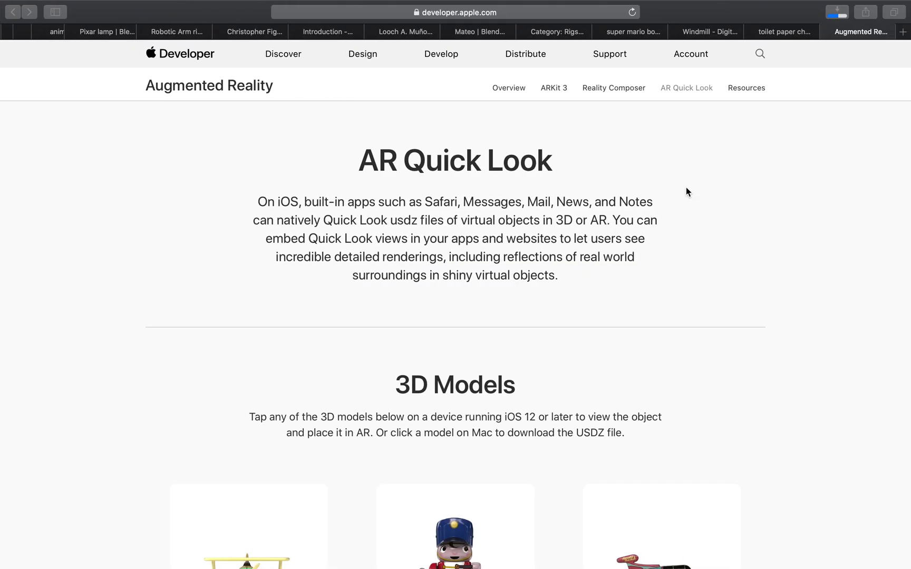